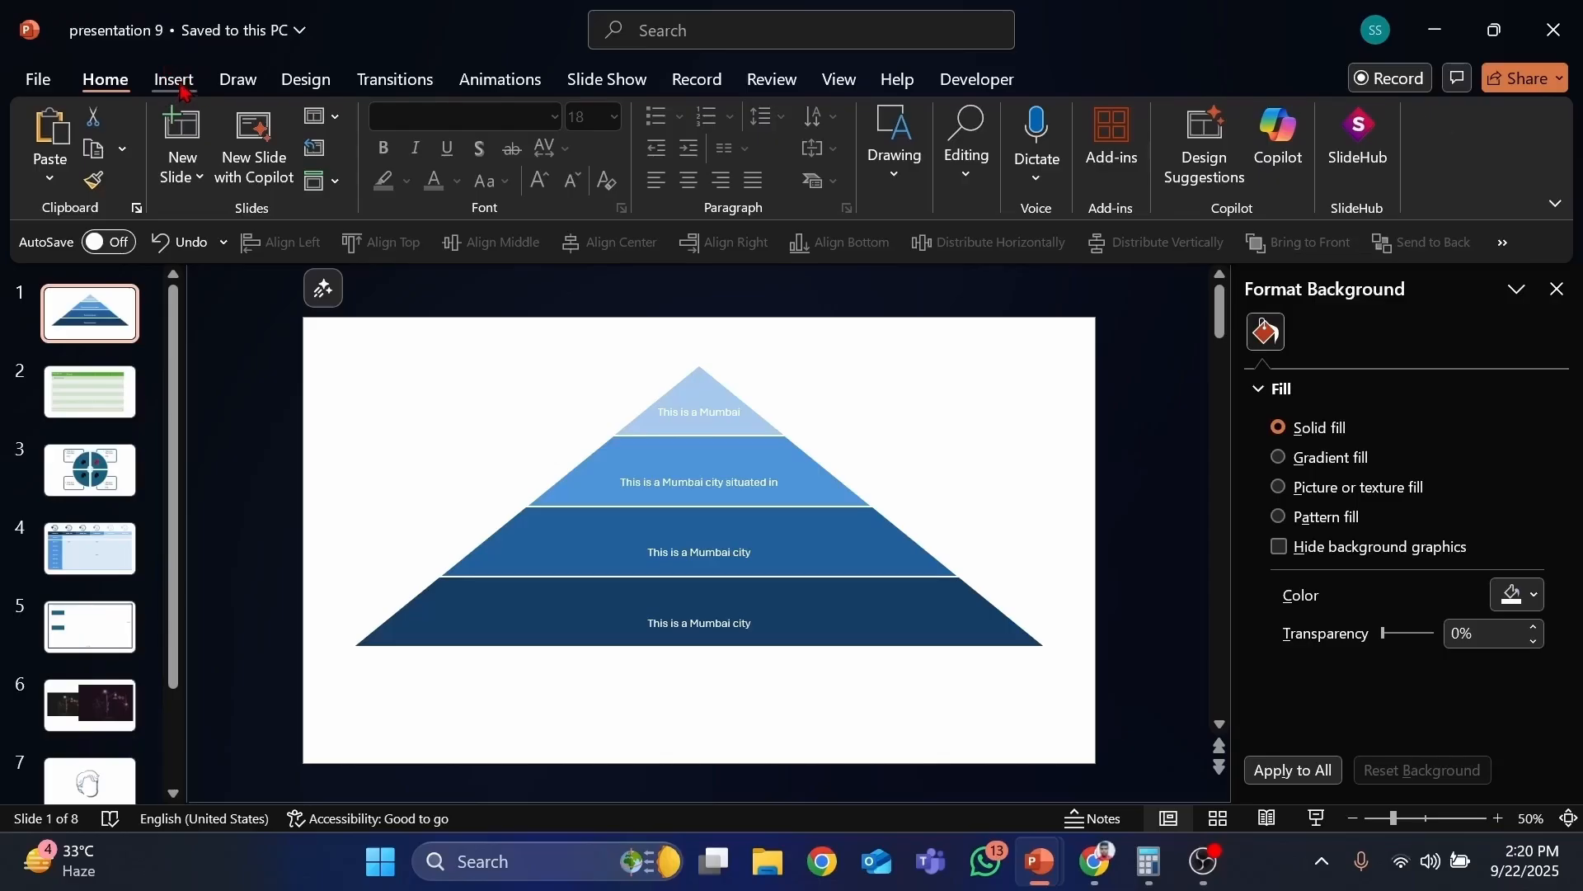
left_click(176, 81)
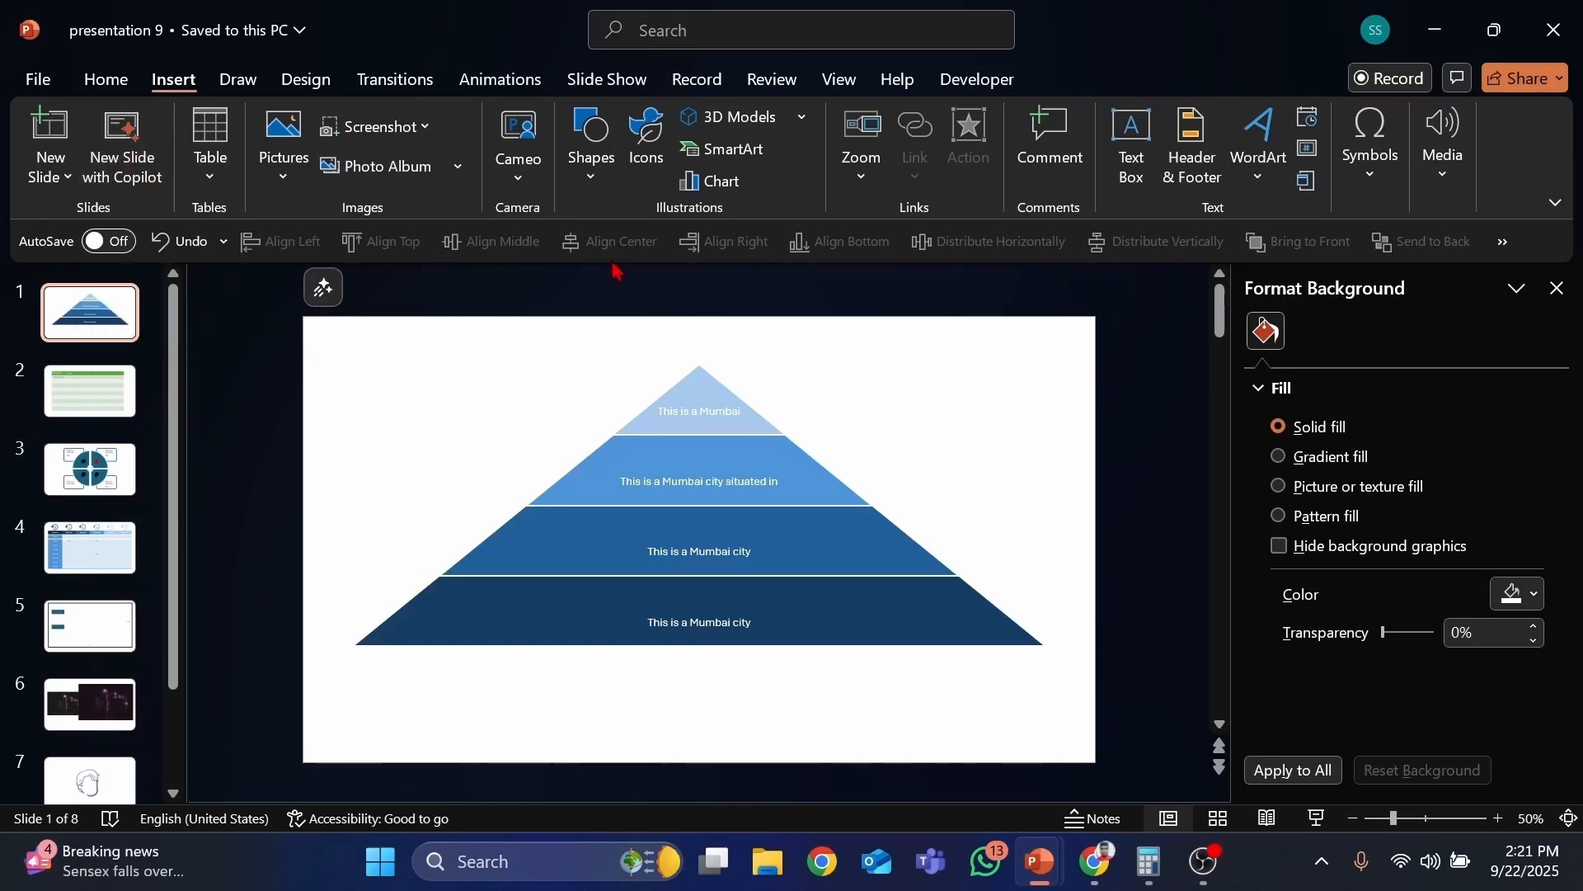
left_click(591, 169)
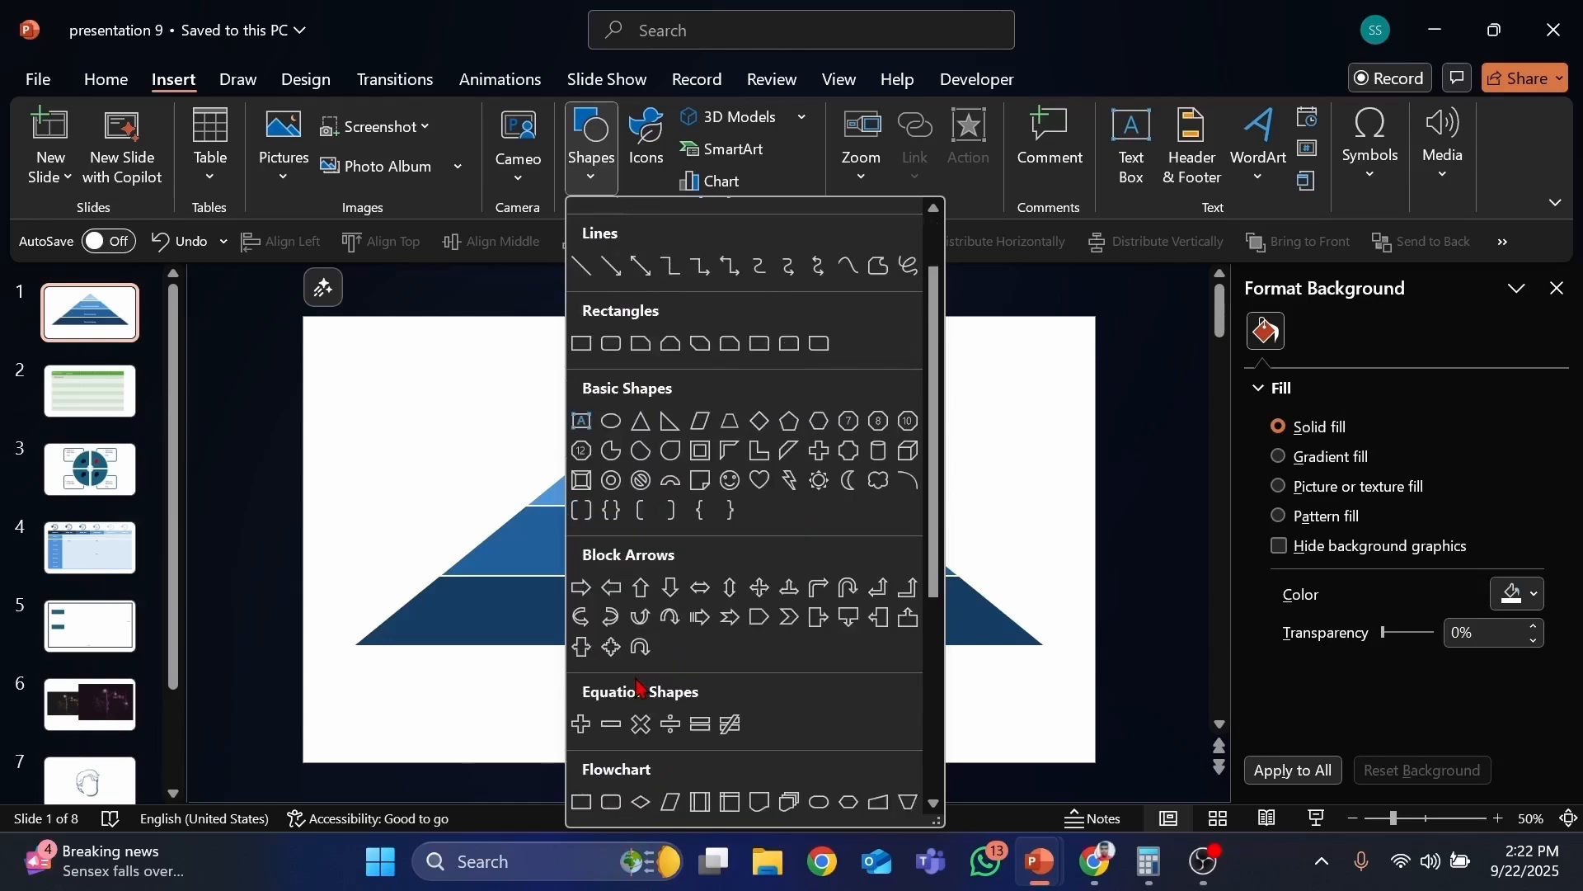
scroll(642, 692, "down", 1)
scroll(691, 709, "down", 3)
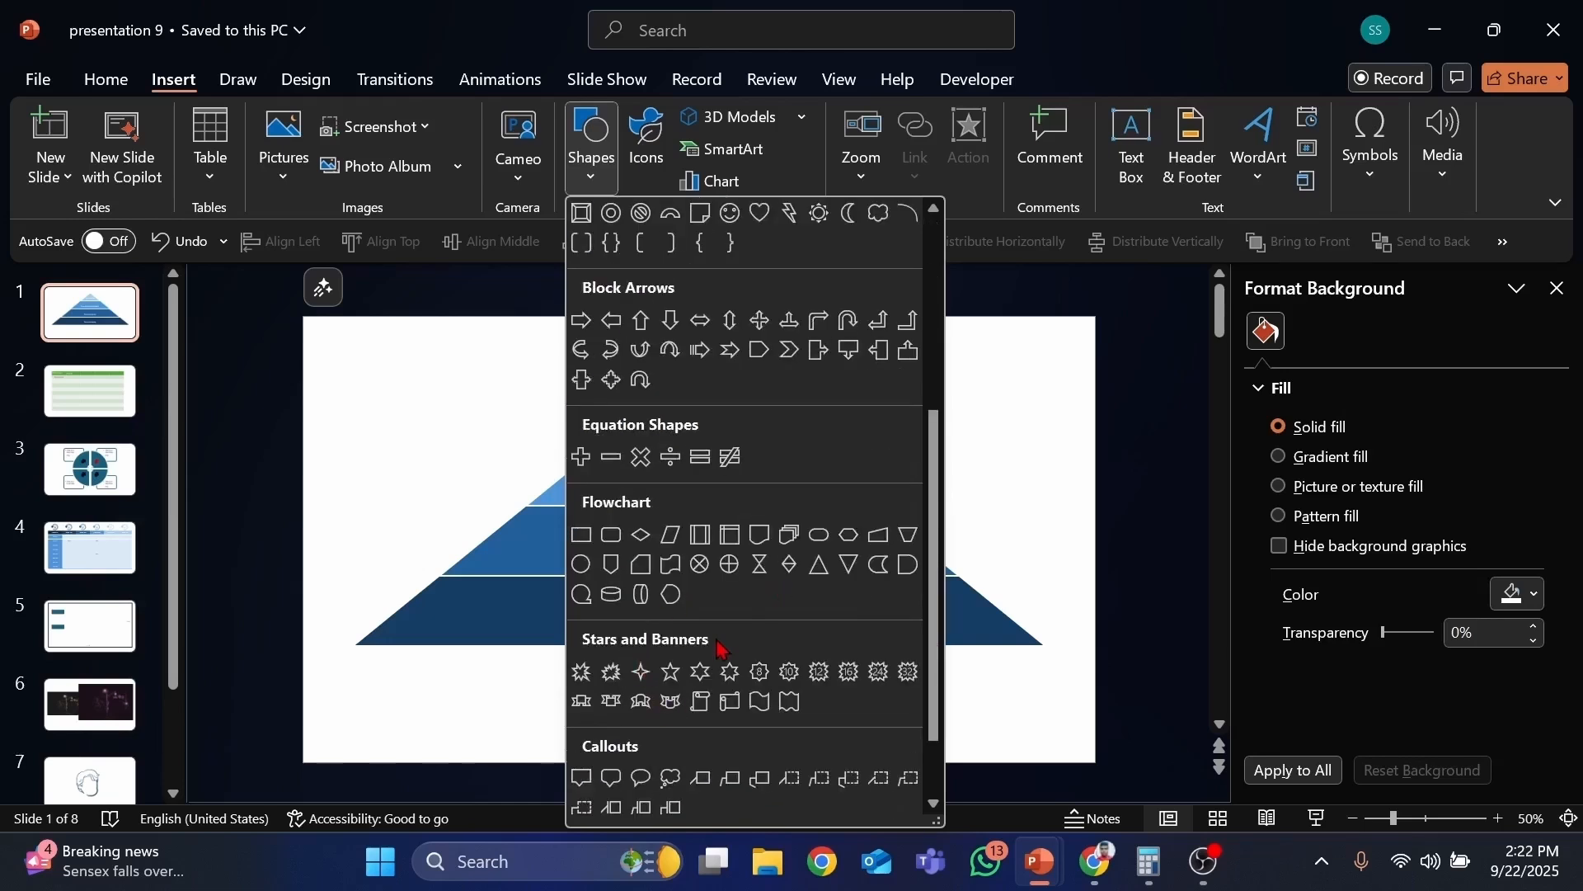
scroll(649, 761, "down", 1)
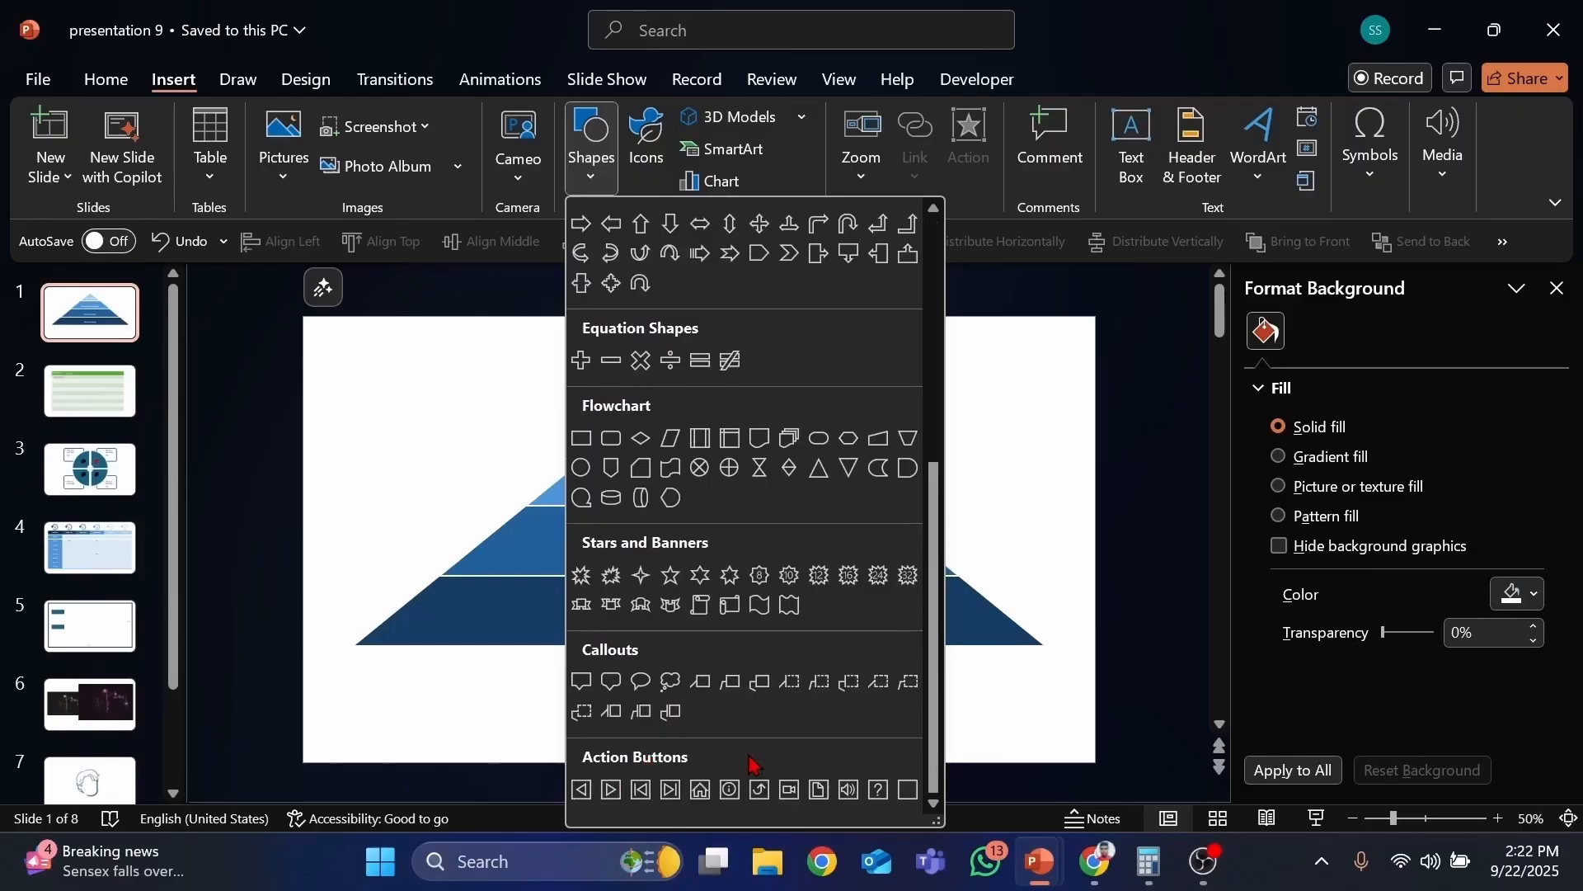
scroll(752, 760, "up", 5)
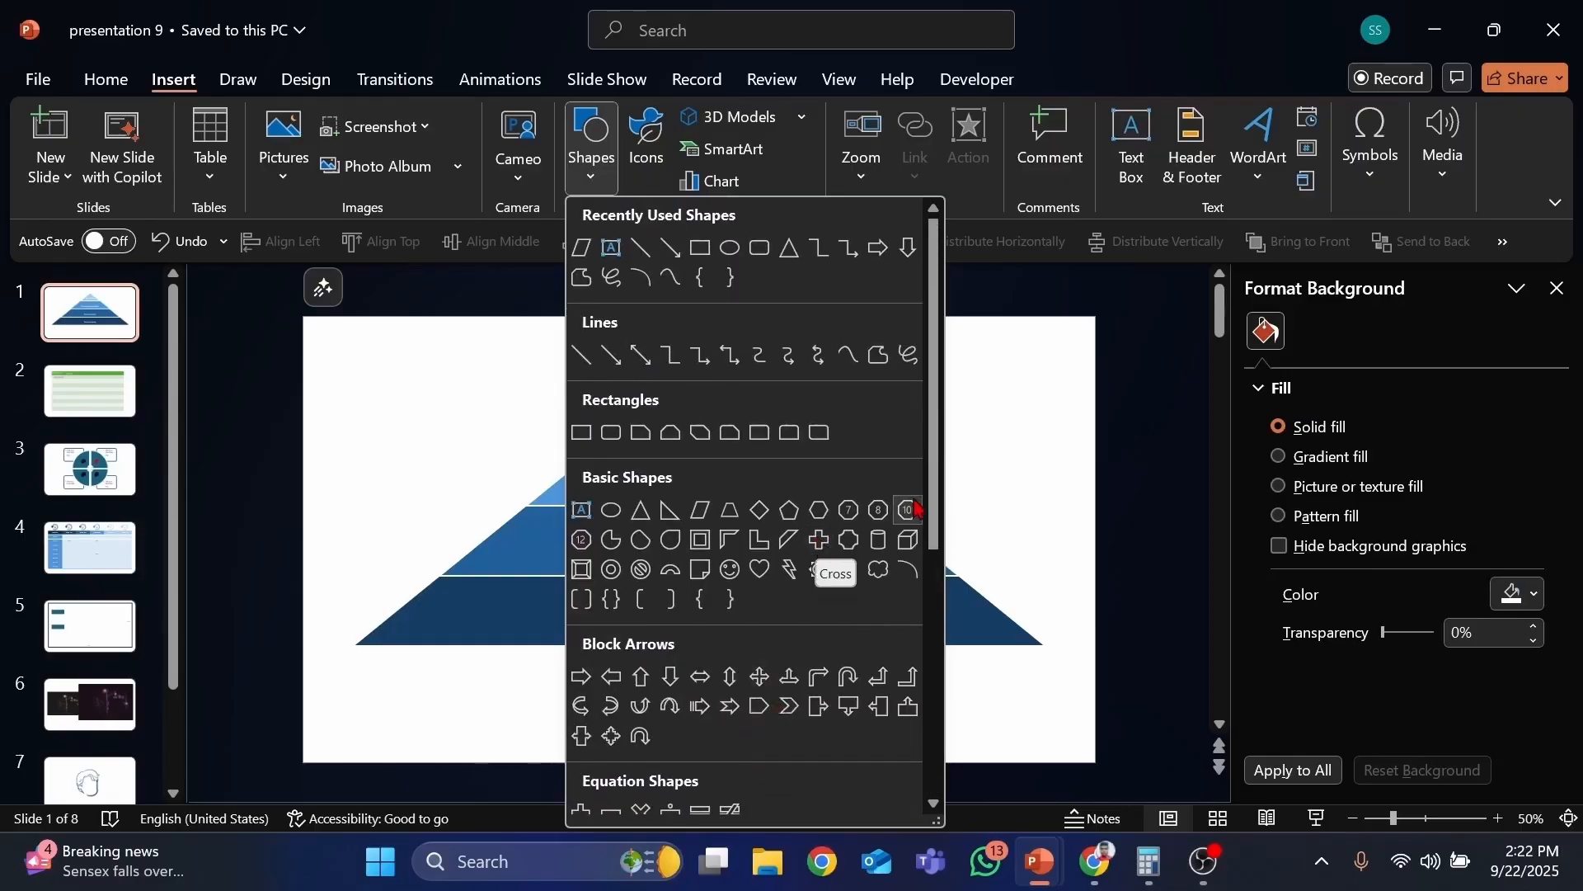
Step: Insert a new blank slide after the first slide
right_click(104, 332)
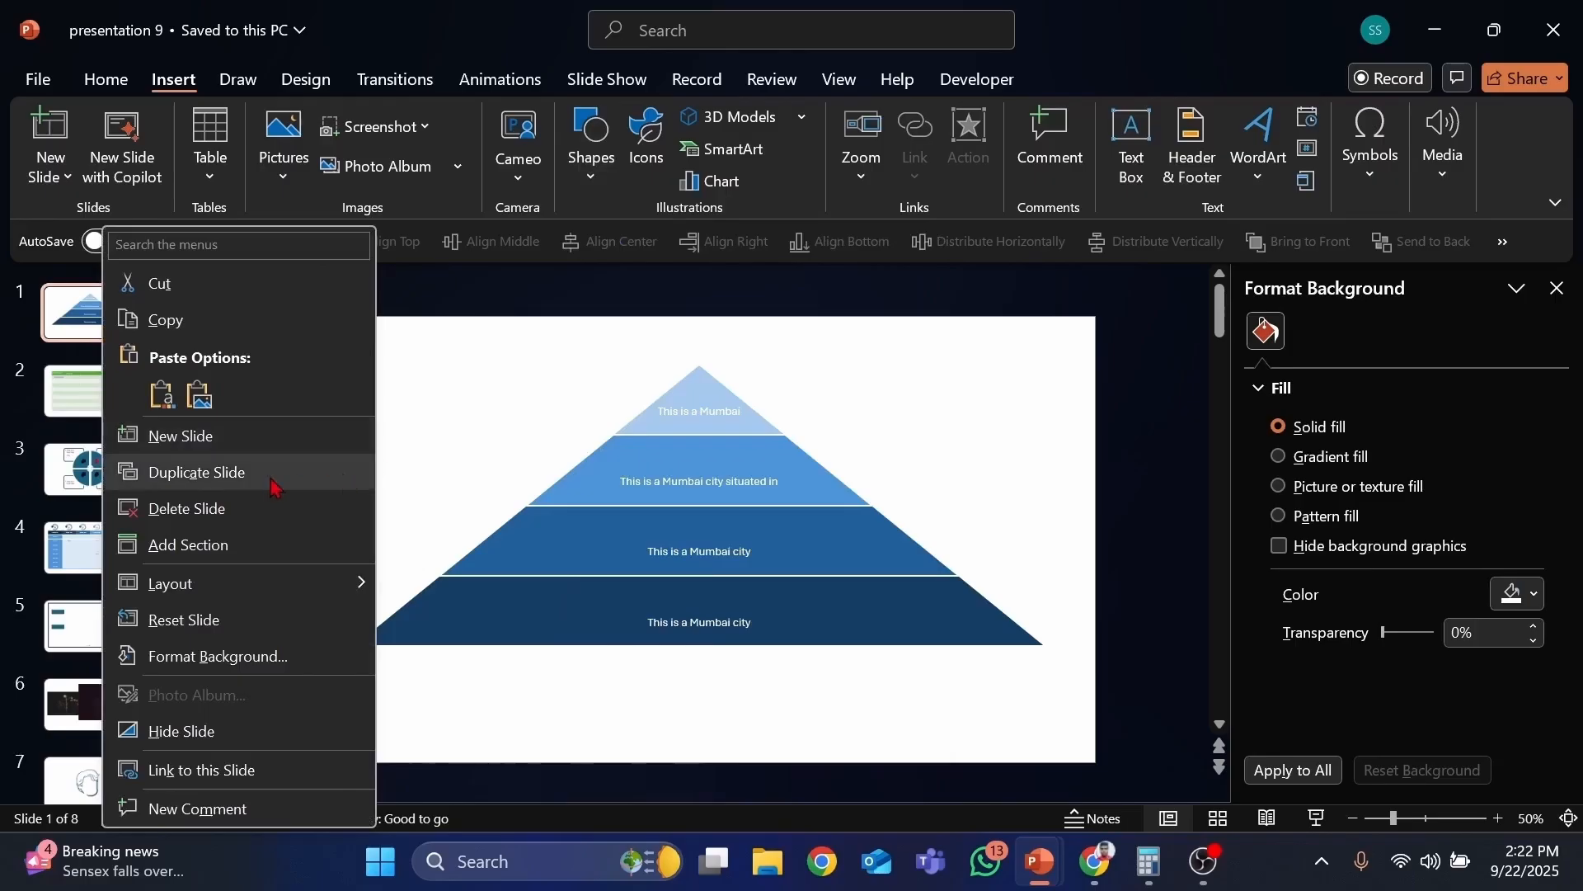
left_click(213, 435)
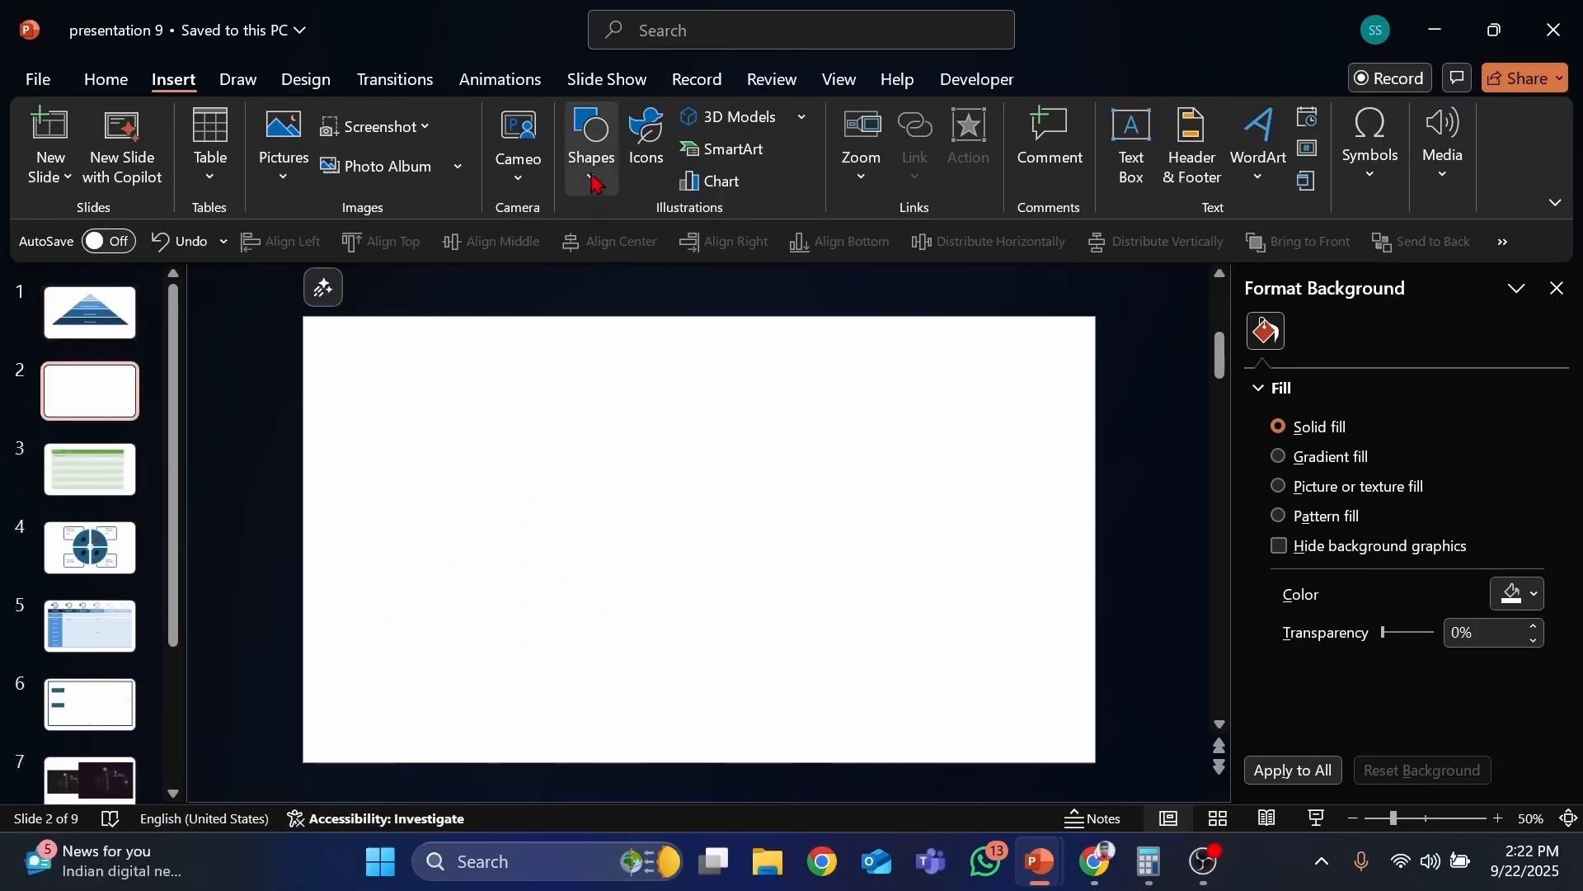
Step: Add a text box reading "This is a text" on the new slide, then delete it
left_click(592, 149)
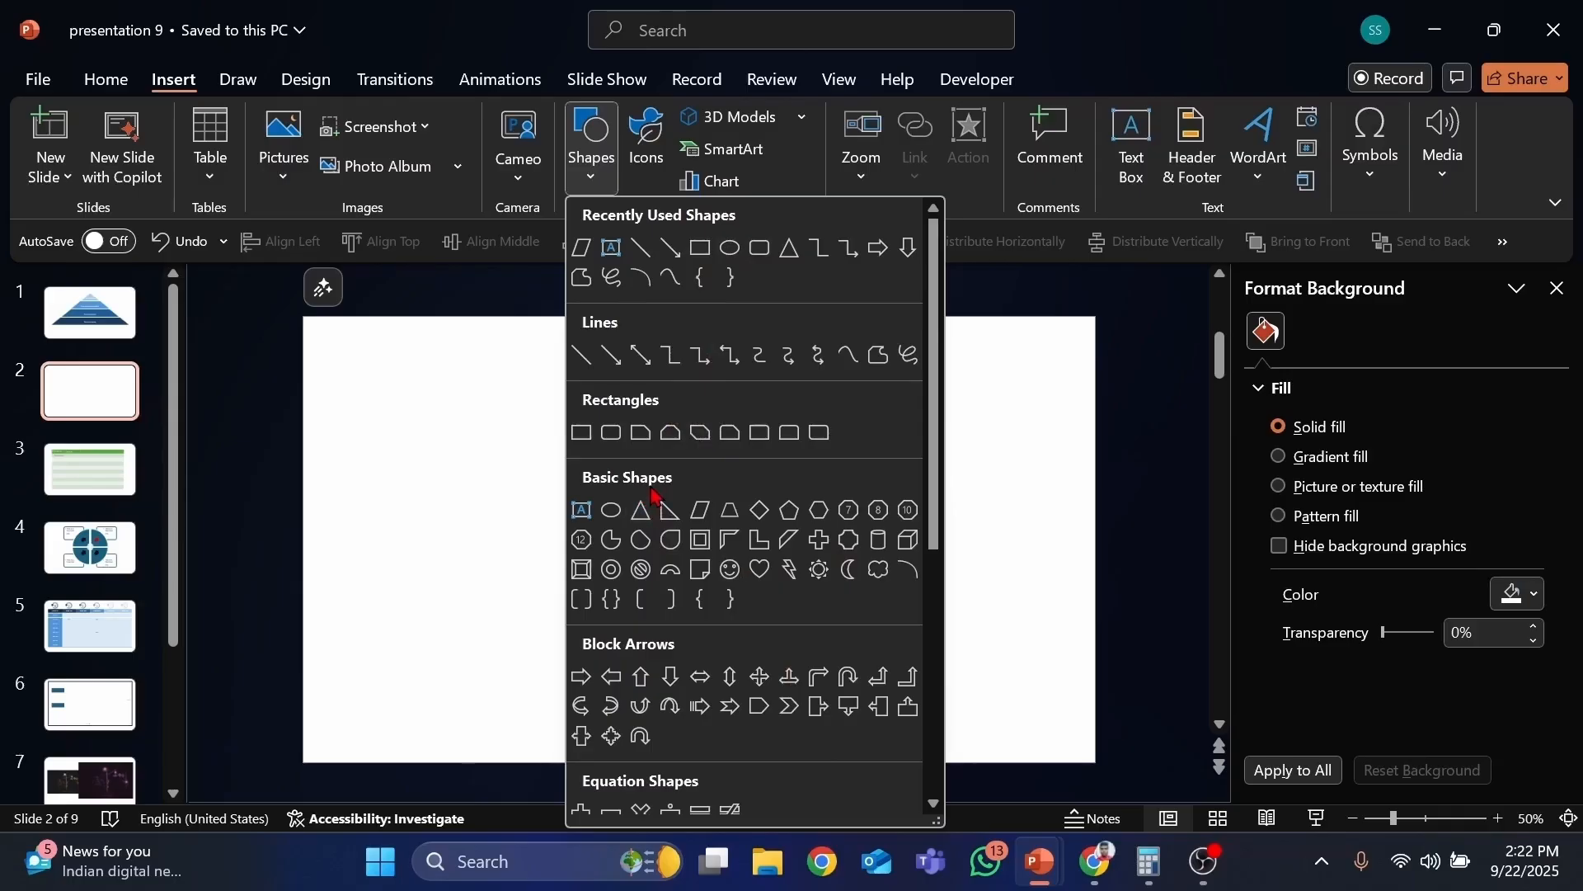
scroll(652, 495, "down", 1)
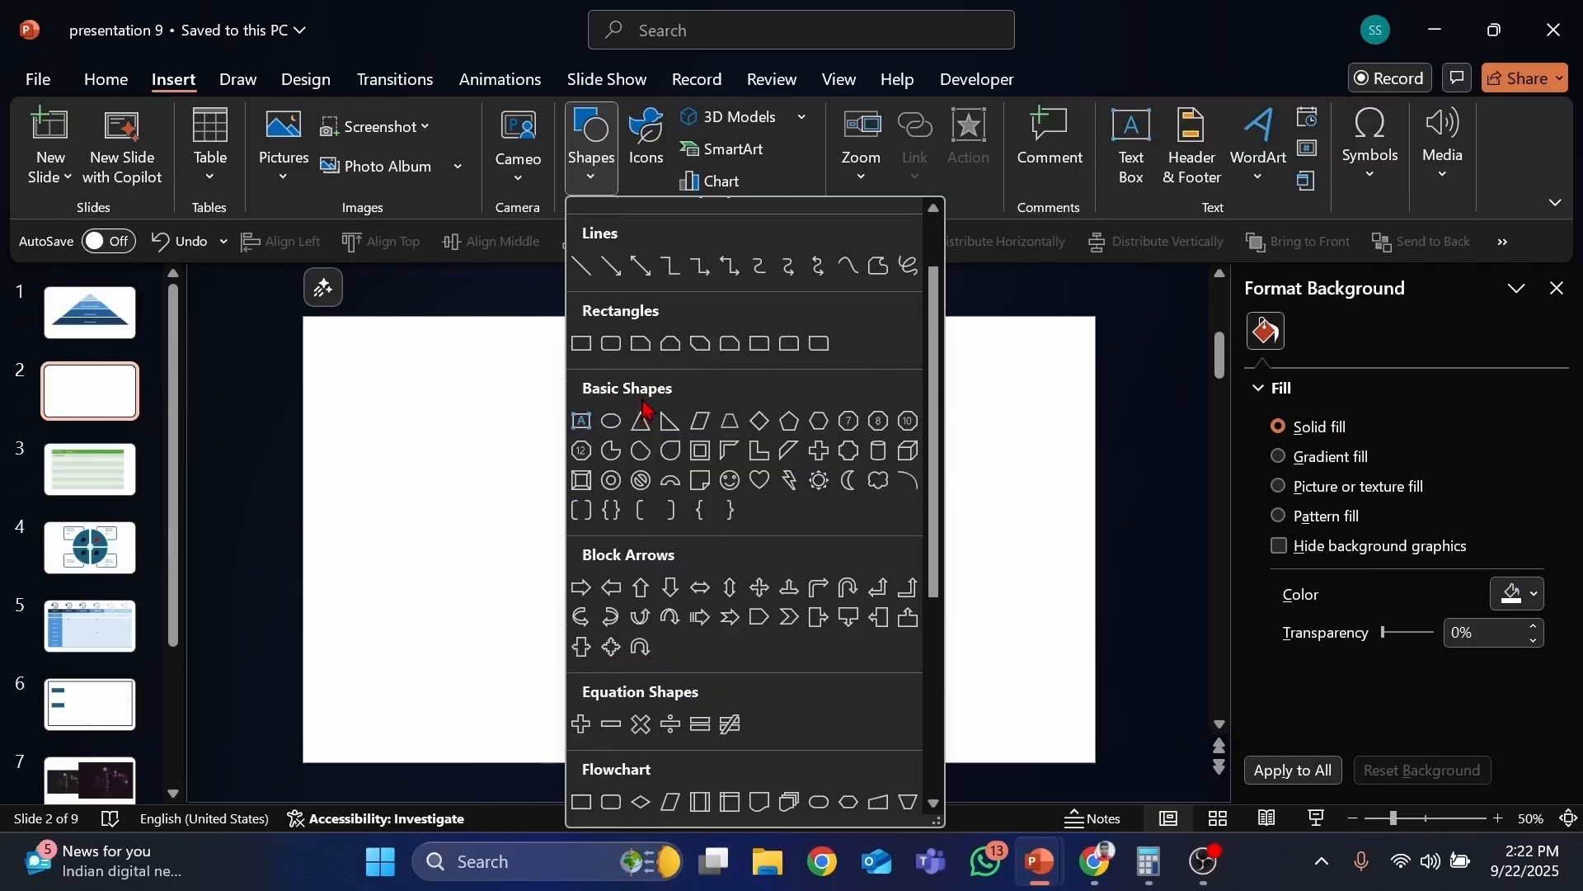
scroll(646, 410, "up", 1)
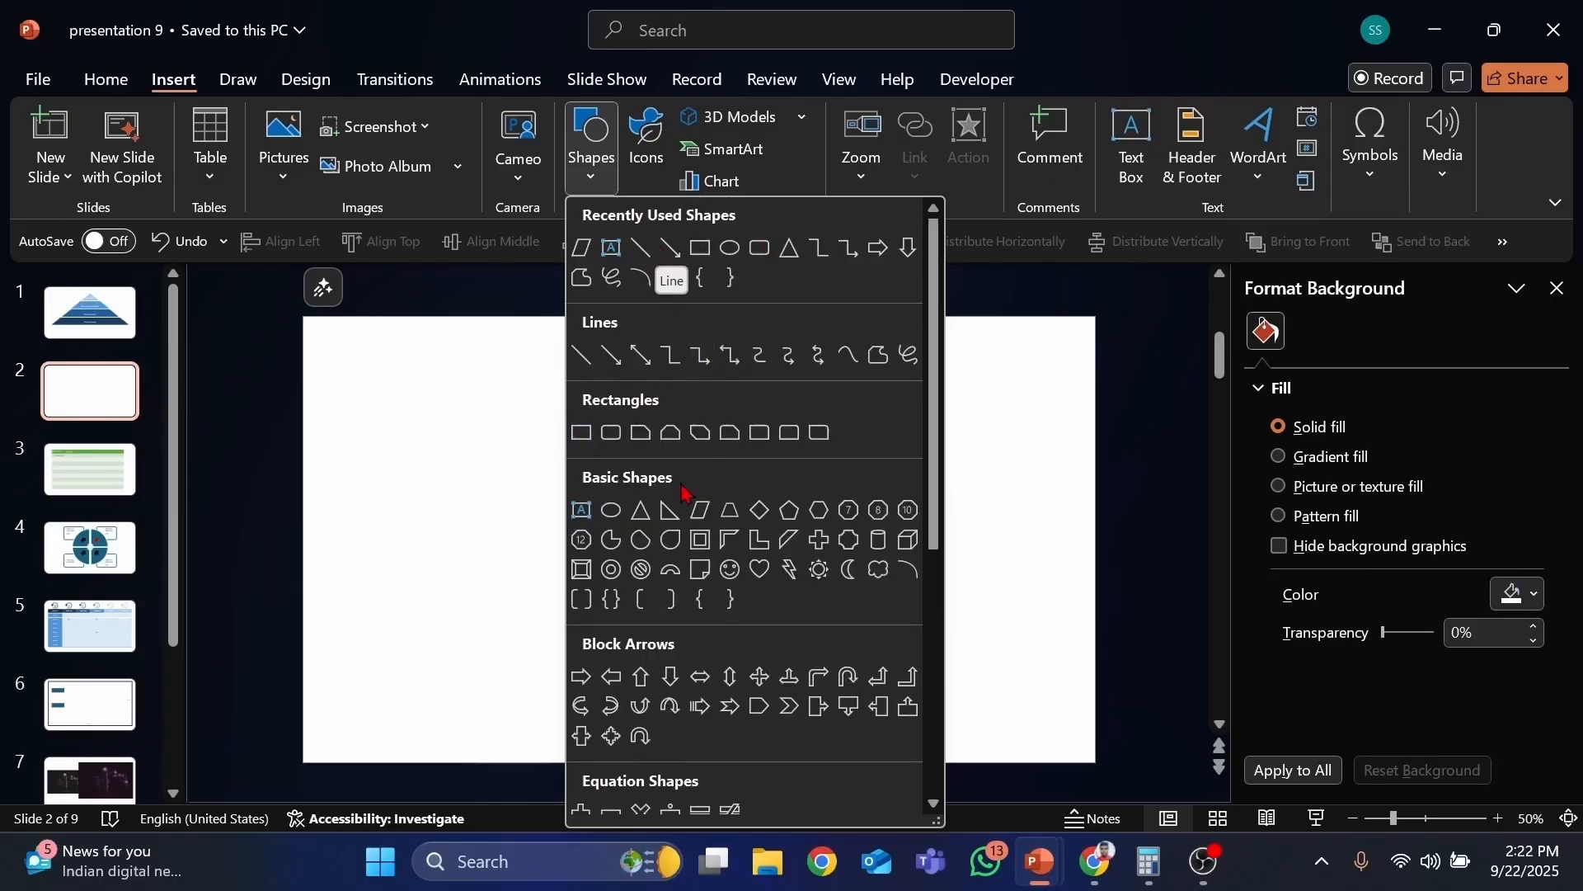
scroll(686, 549, "down", 1)
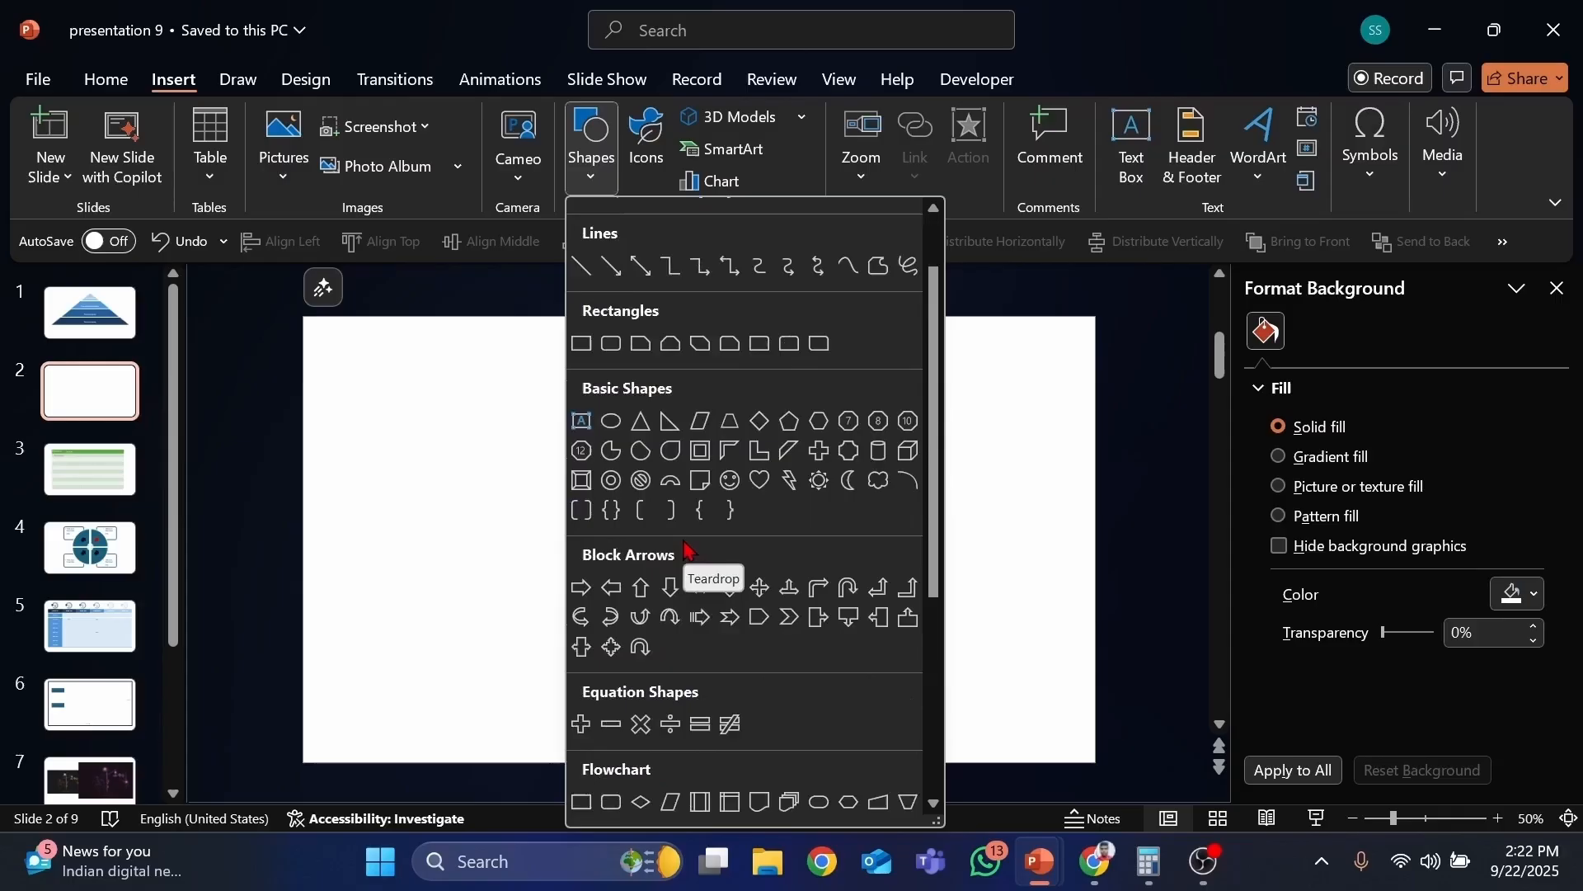
left_click(581, 425)
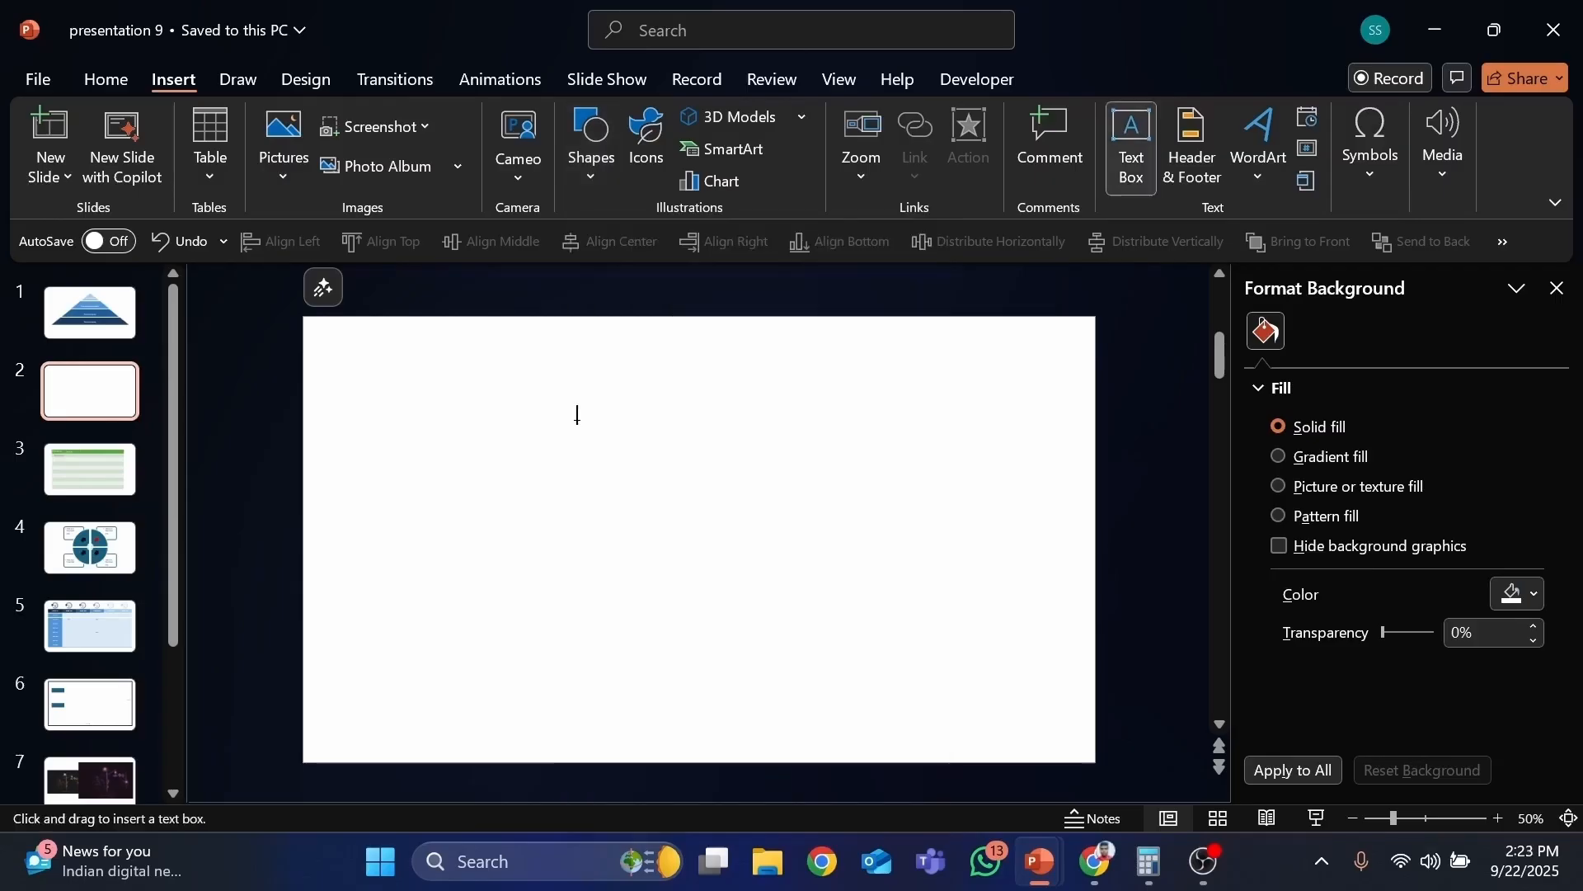
left_click(464, 379)
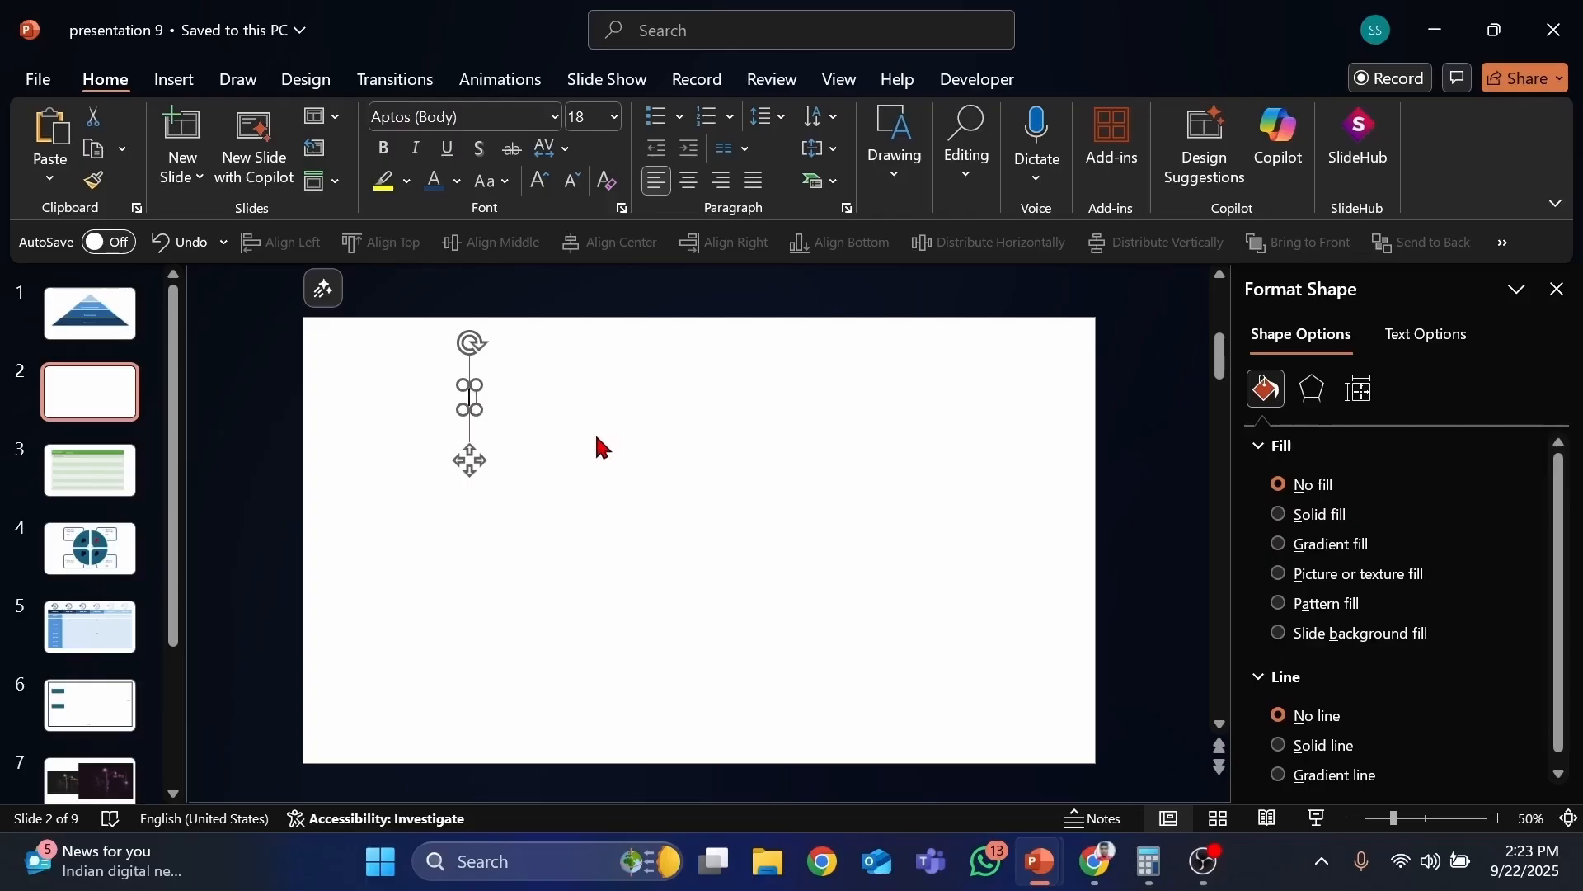
type("This")
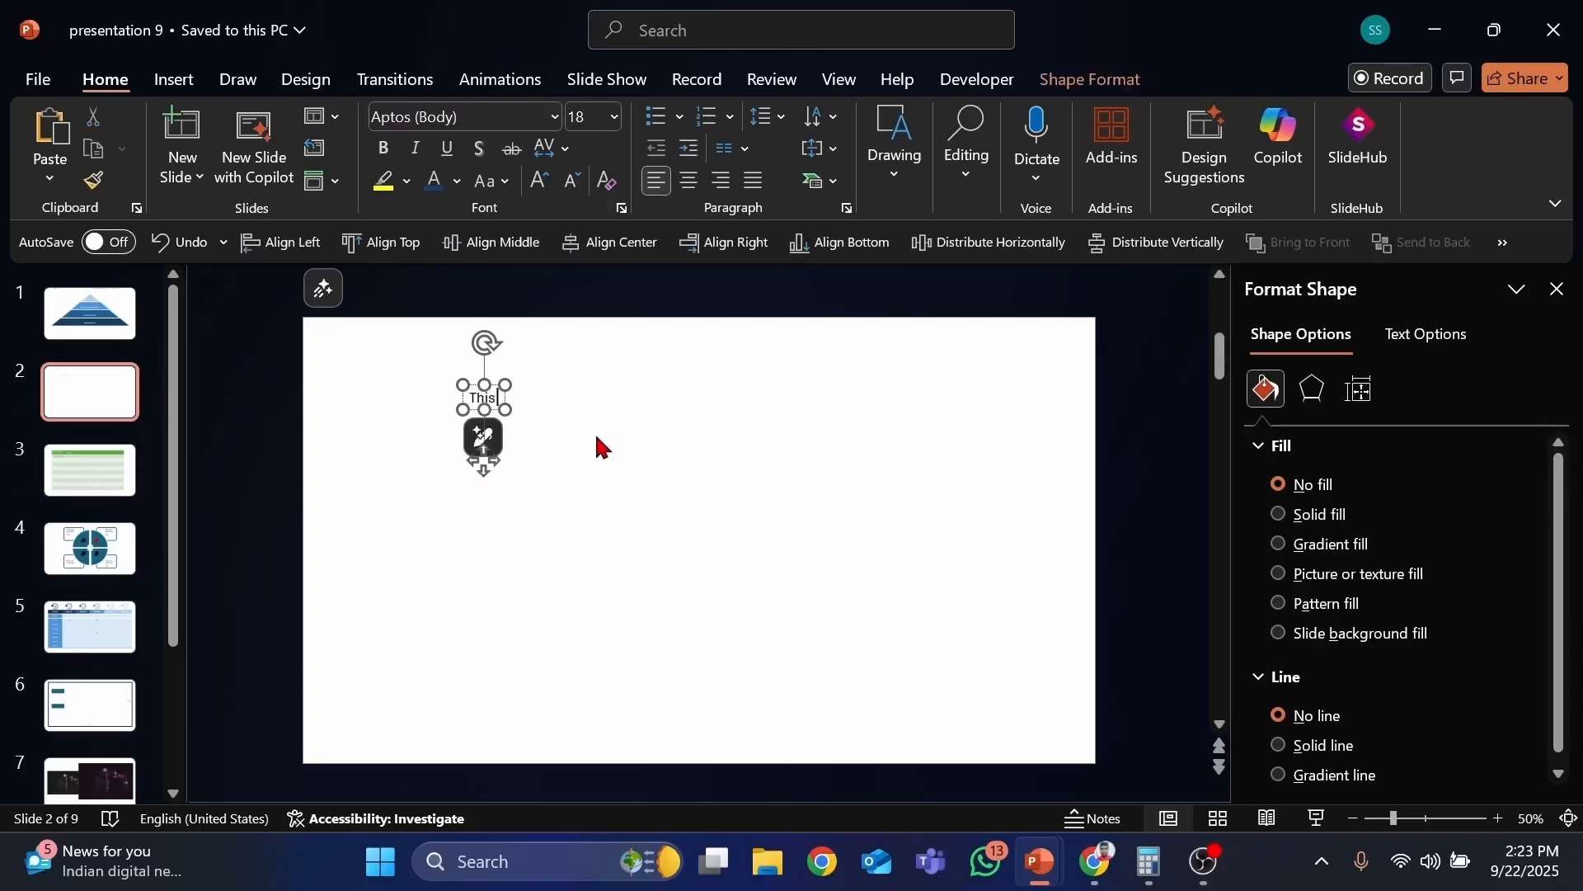
type(" is a te")
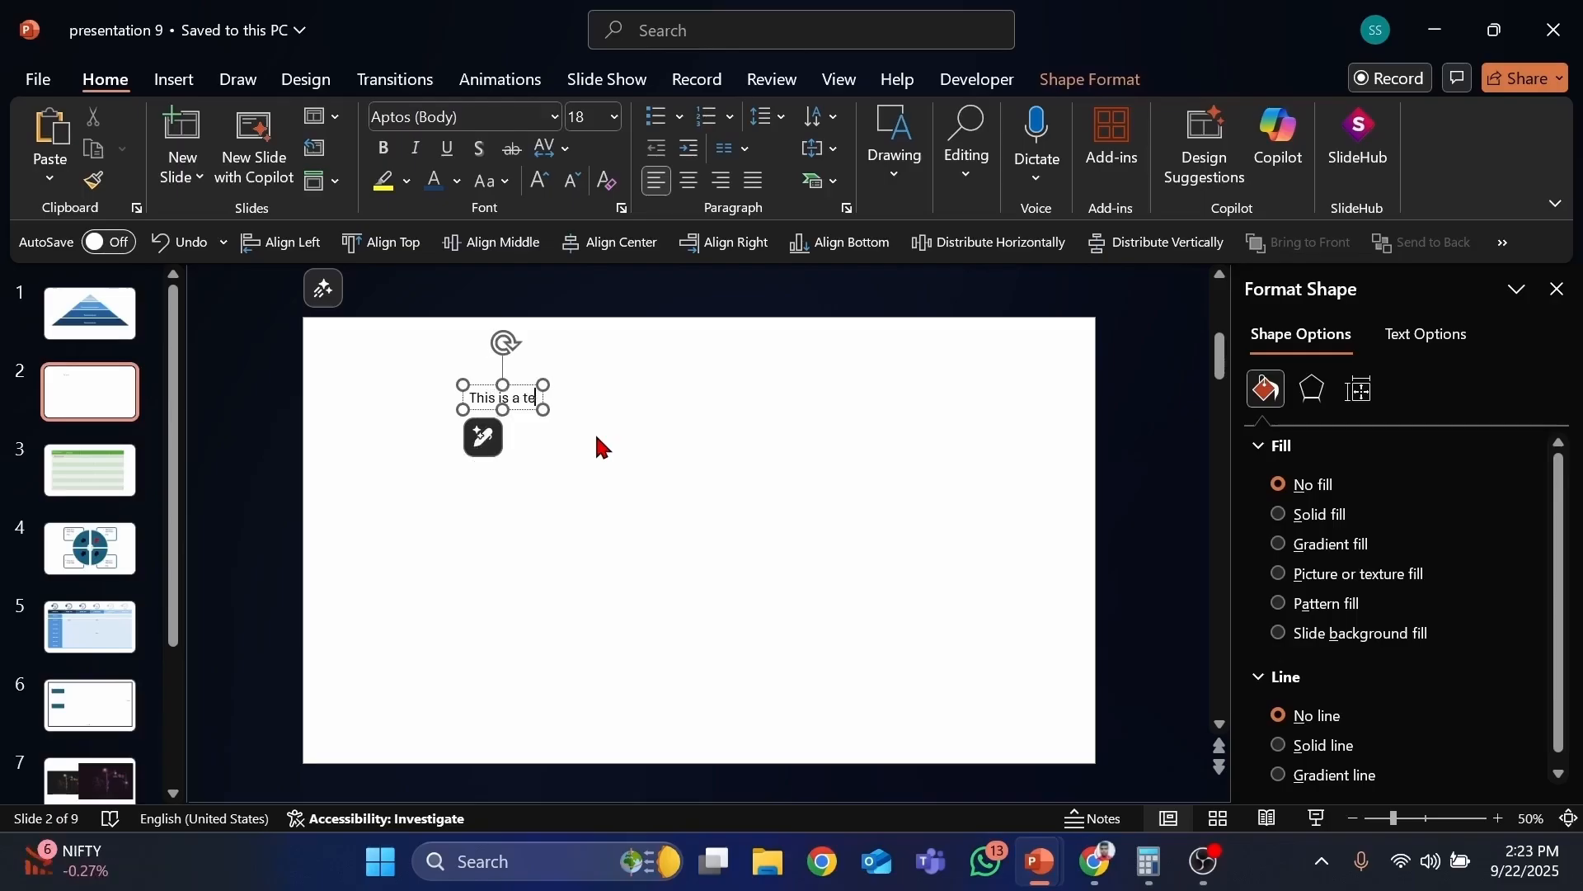
type("xt")
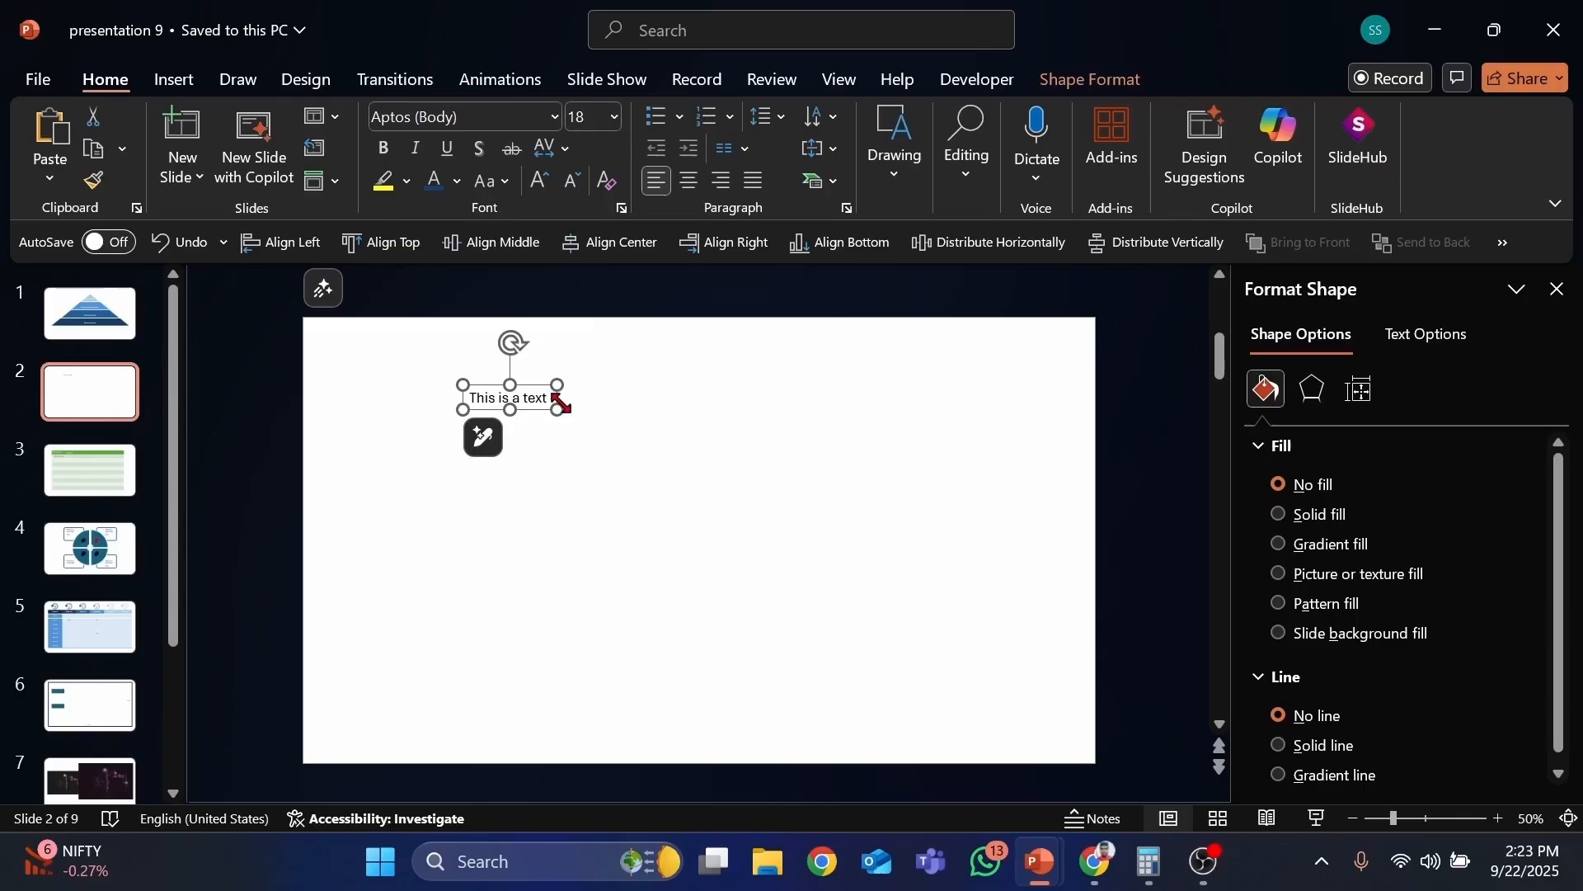
key("Delete")
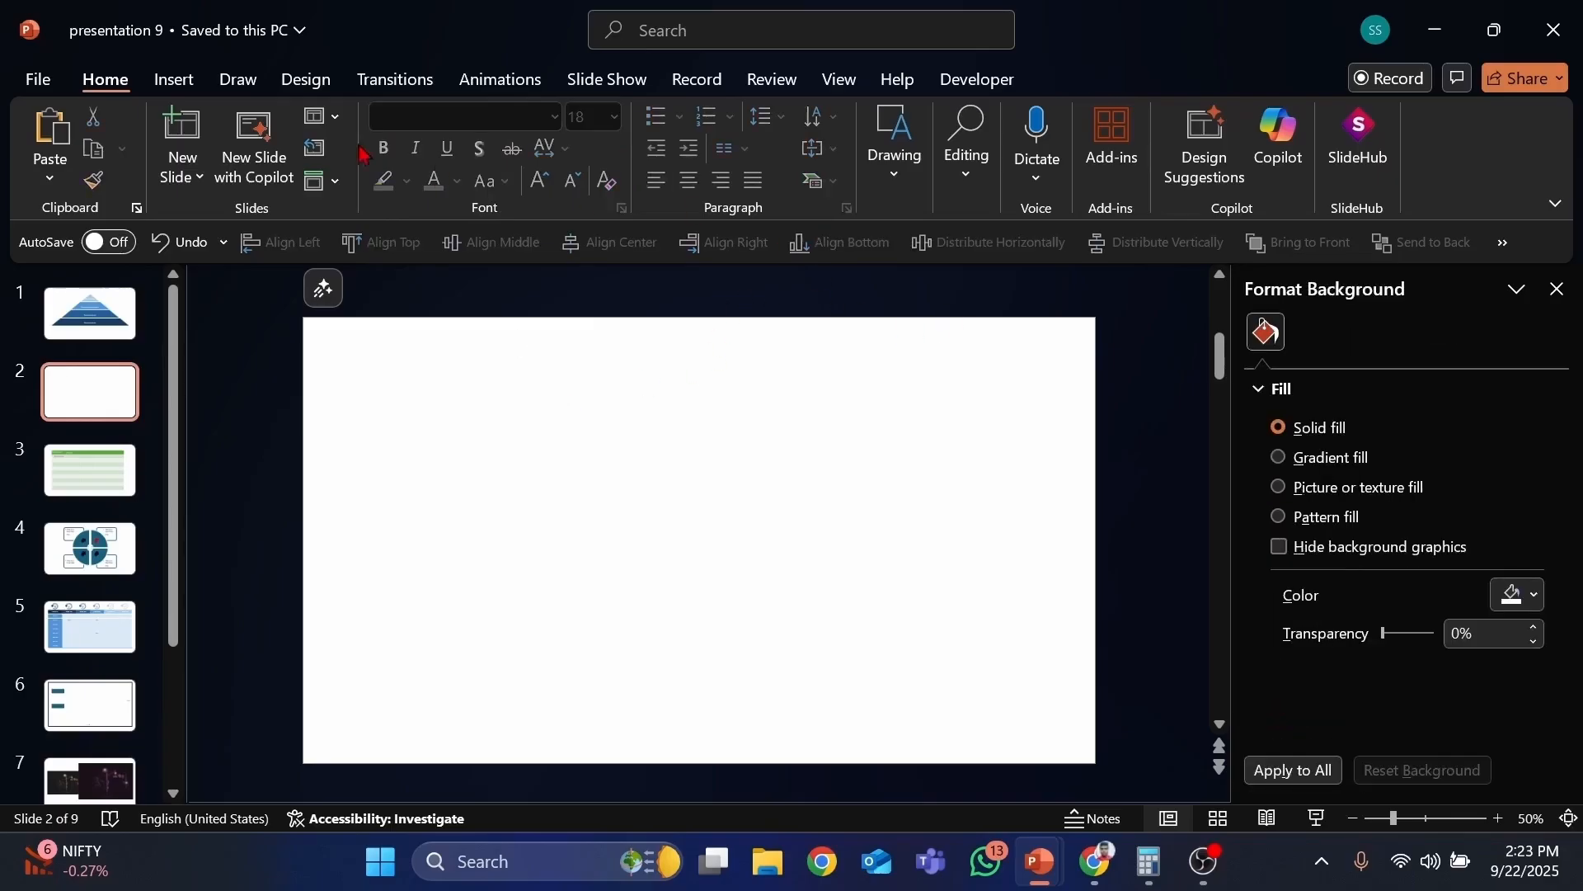
Step: Draw a circle on the slide, resize it to about 1.42 inches, then delete it
left_click(174, 79)
left_click(591, 140)
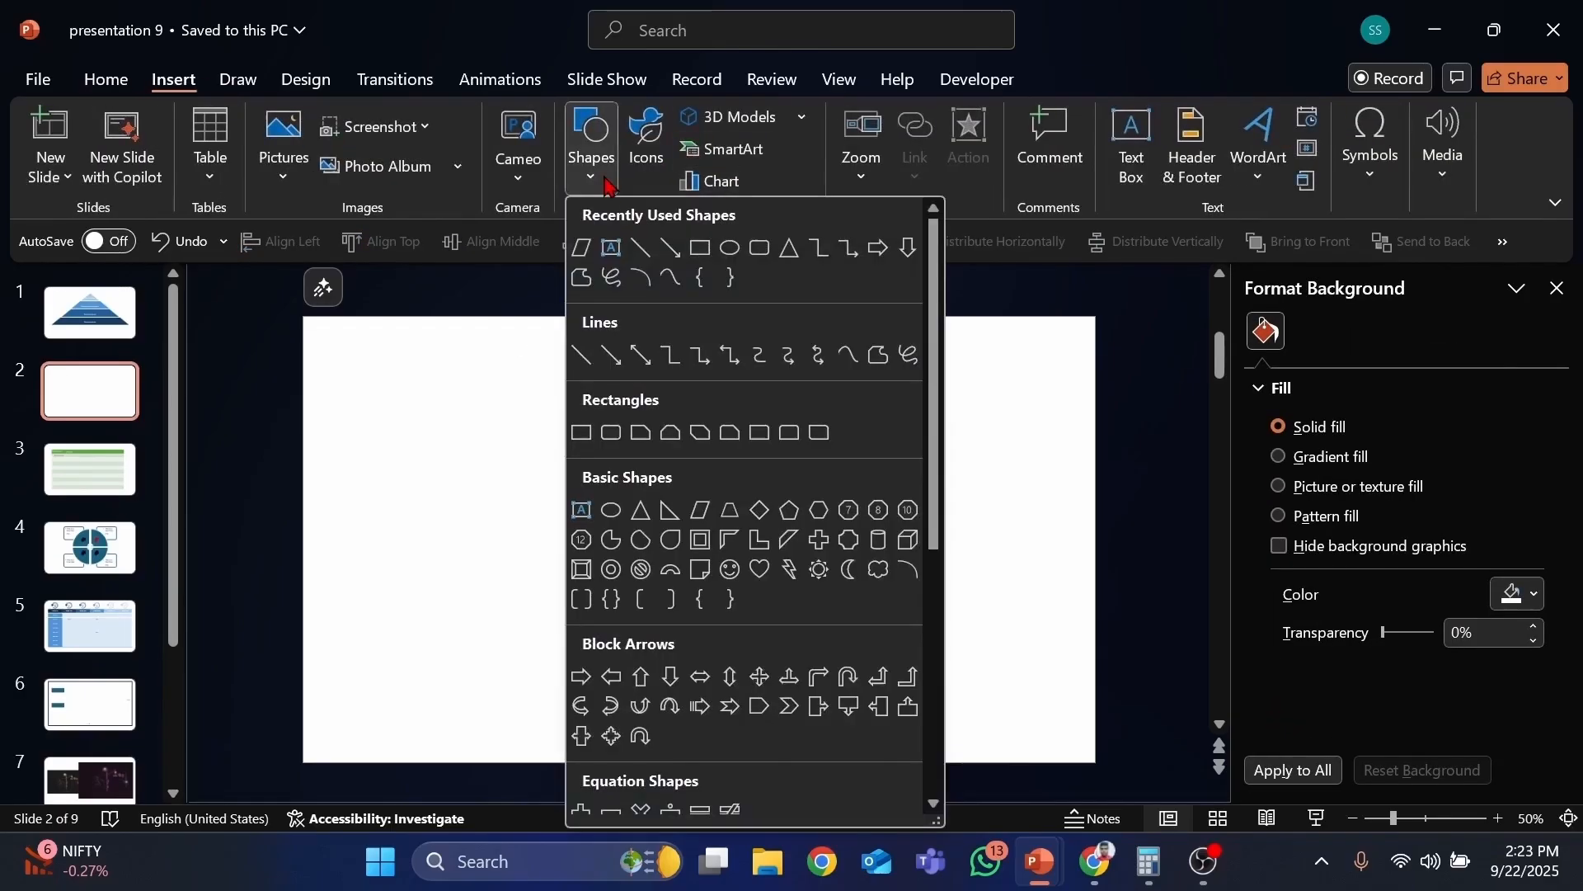
left_click(612, 511)
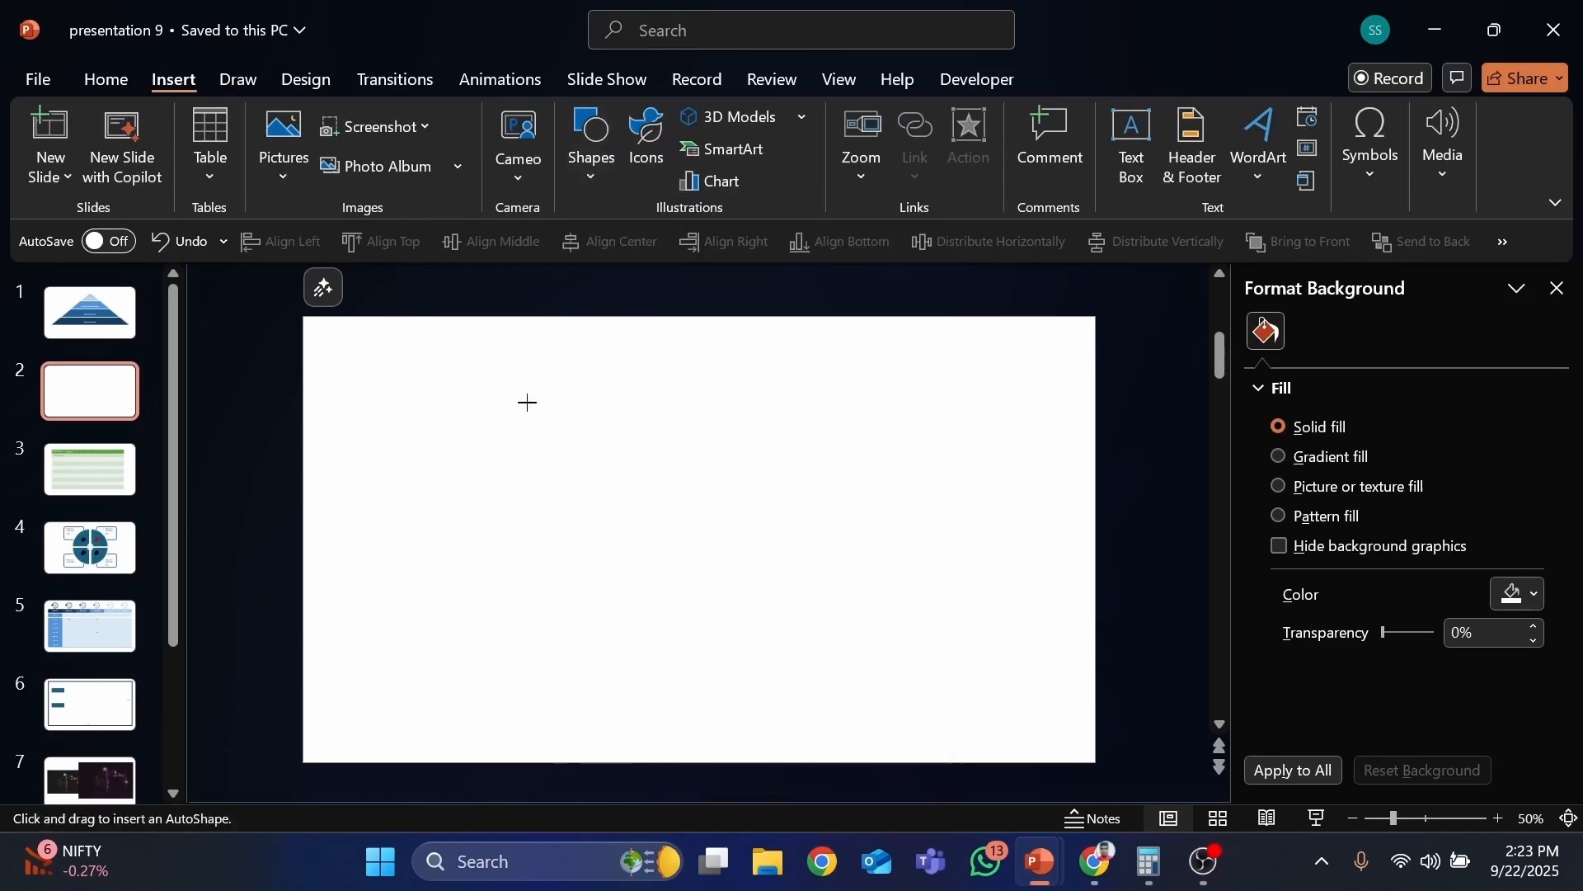
left_click_drag(528, 402, 588, 462)
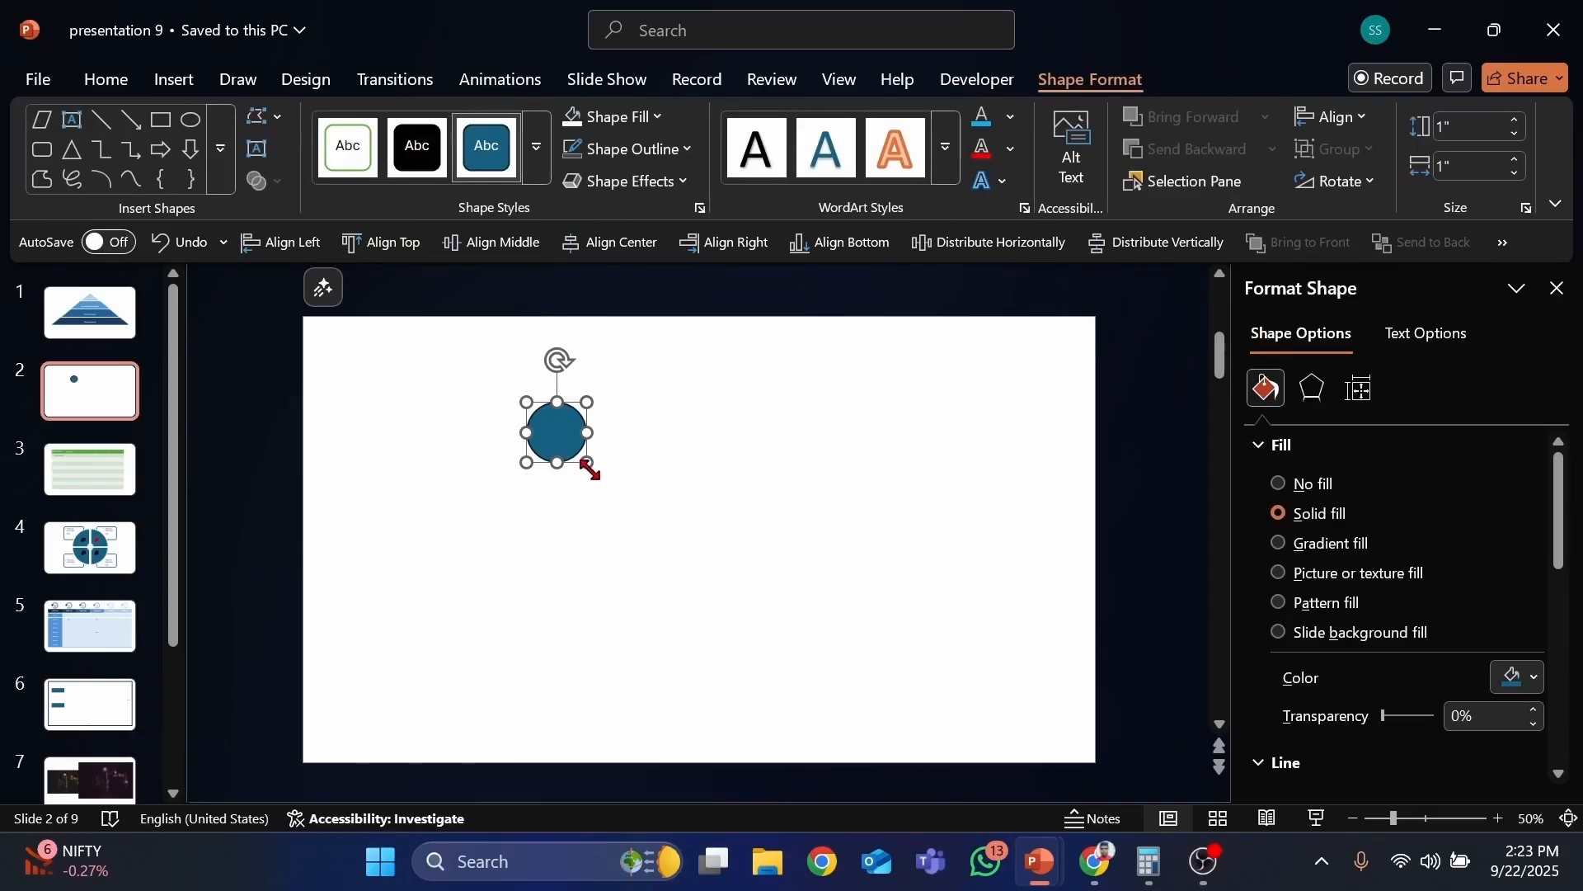
left_click_drag(588, 462, 657, 541)
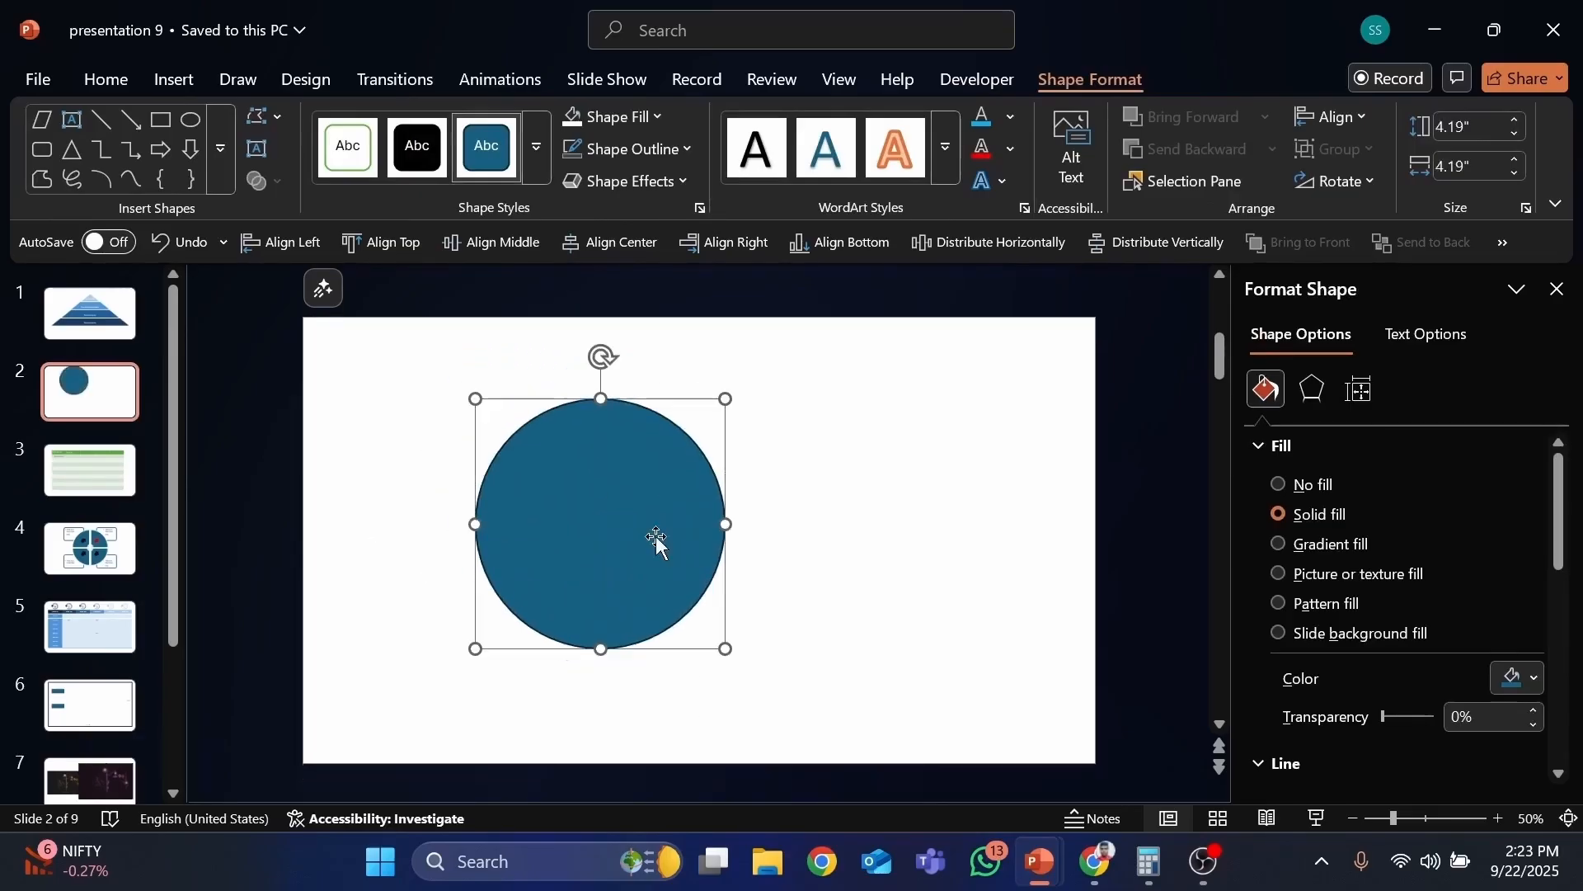
left_click_drag(726, 398, 643, 481)
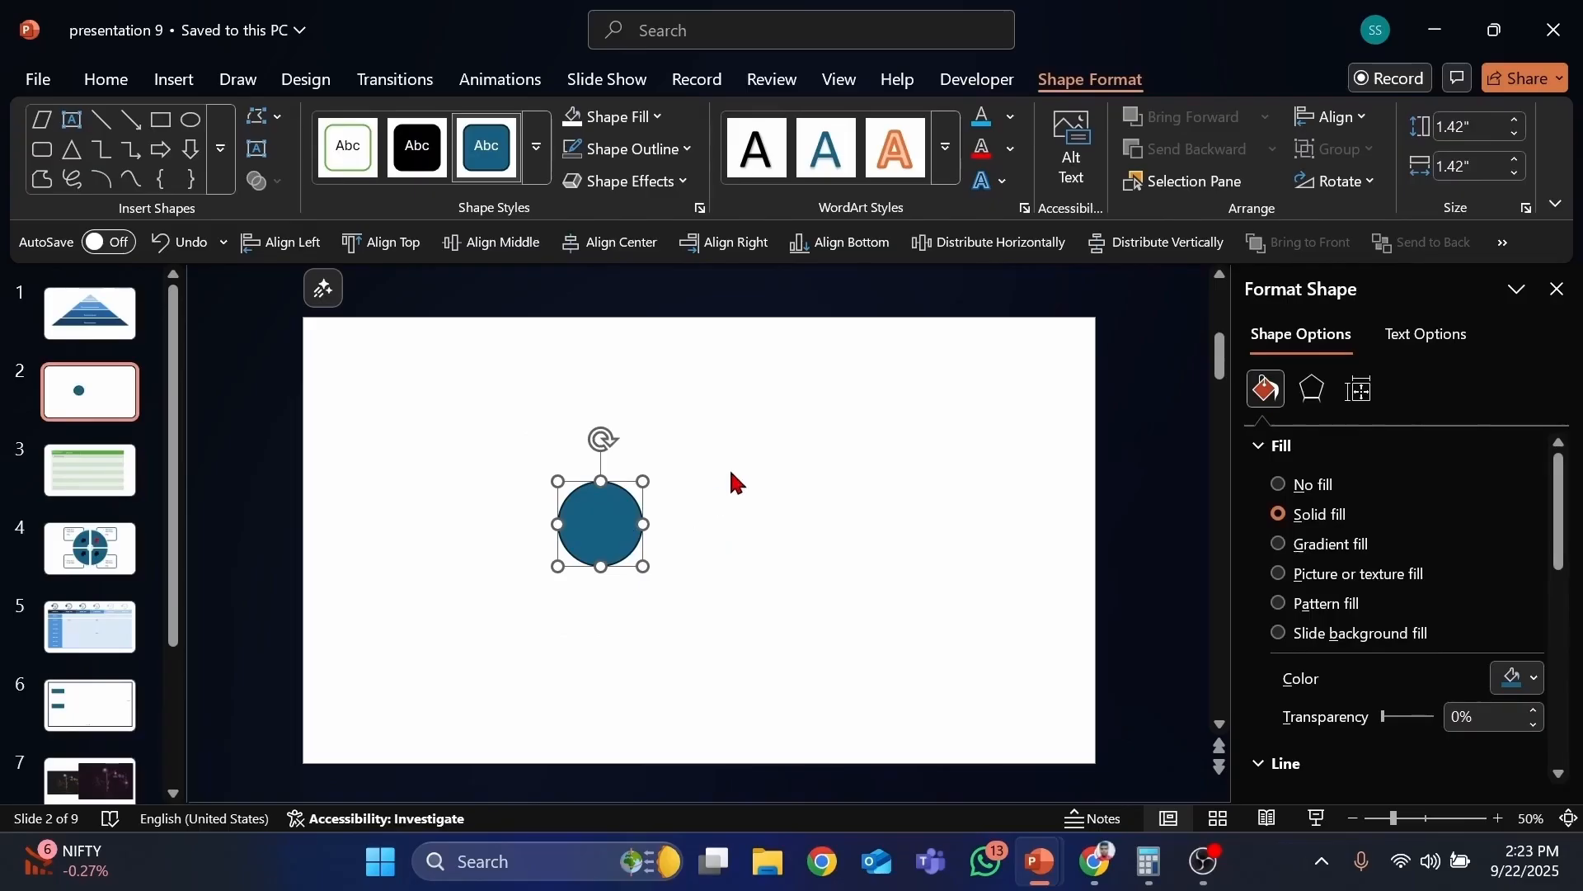
key("Delete")
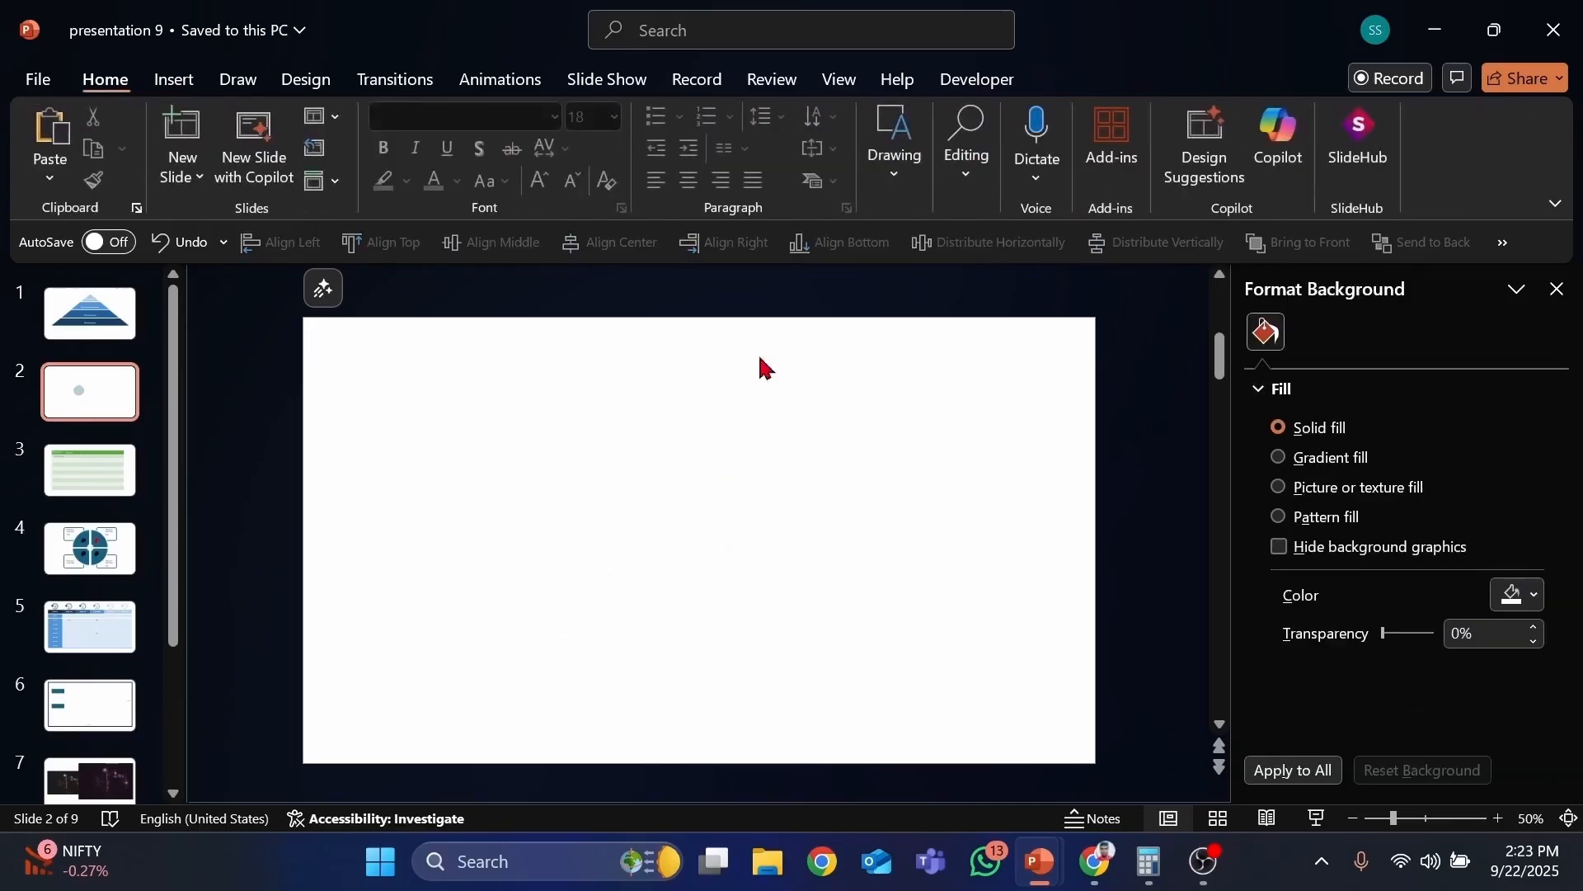
Step: Draw an oval and stretch it to about 4.57 by 6.53 inches, then delete it
left_click(173, 79)
left_click(583, 175)
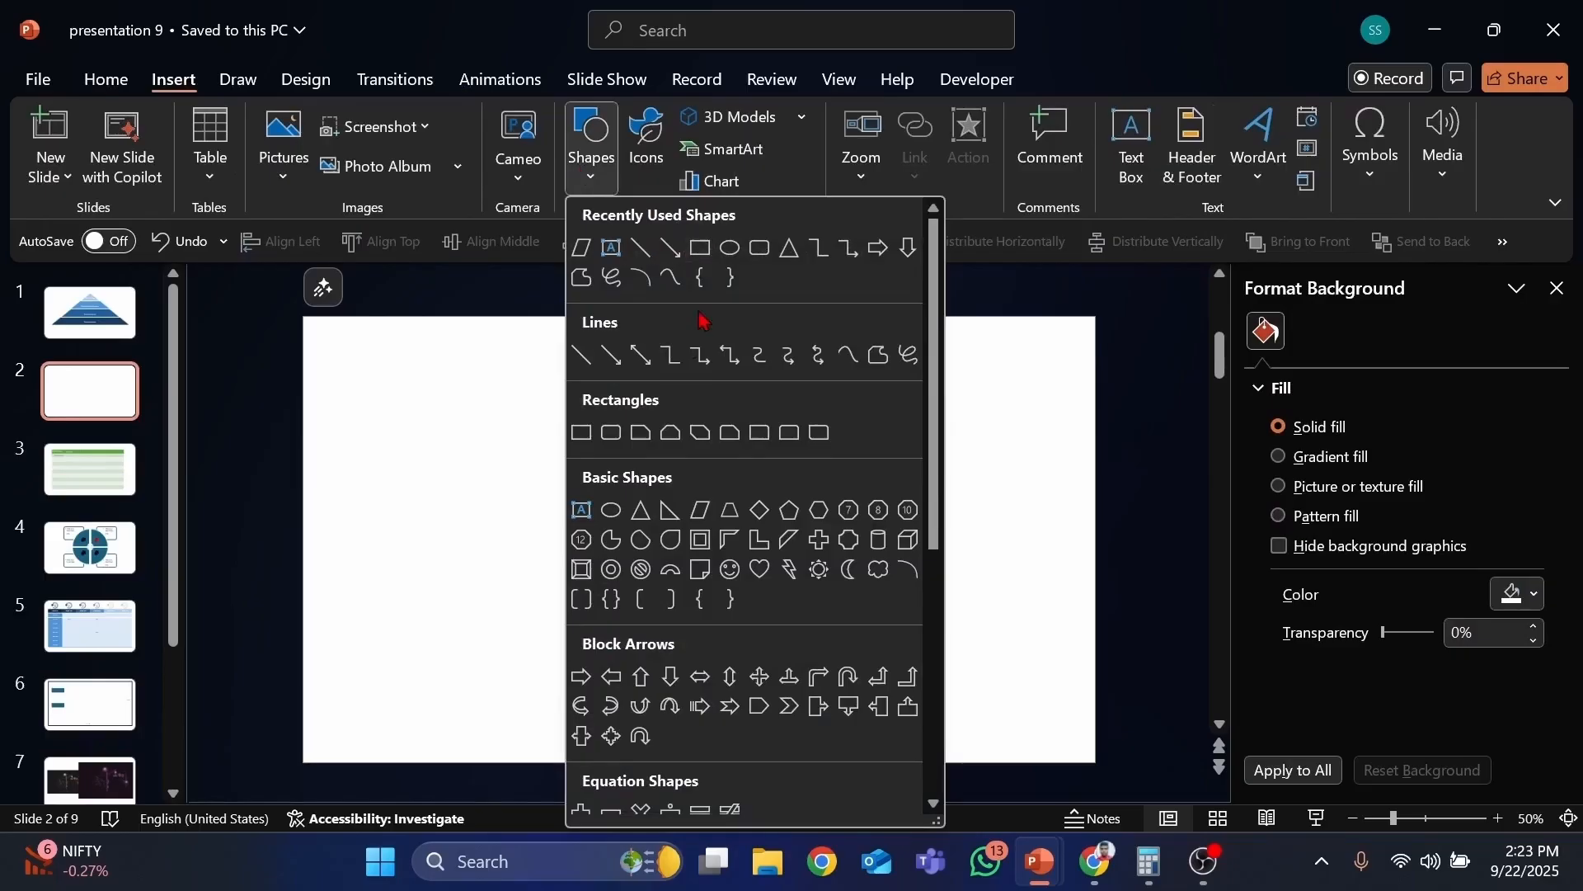
left_click(612, 512)
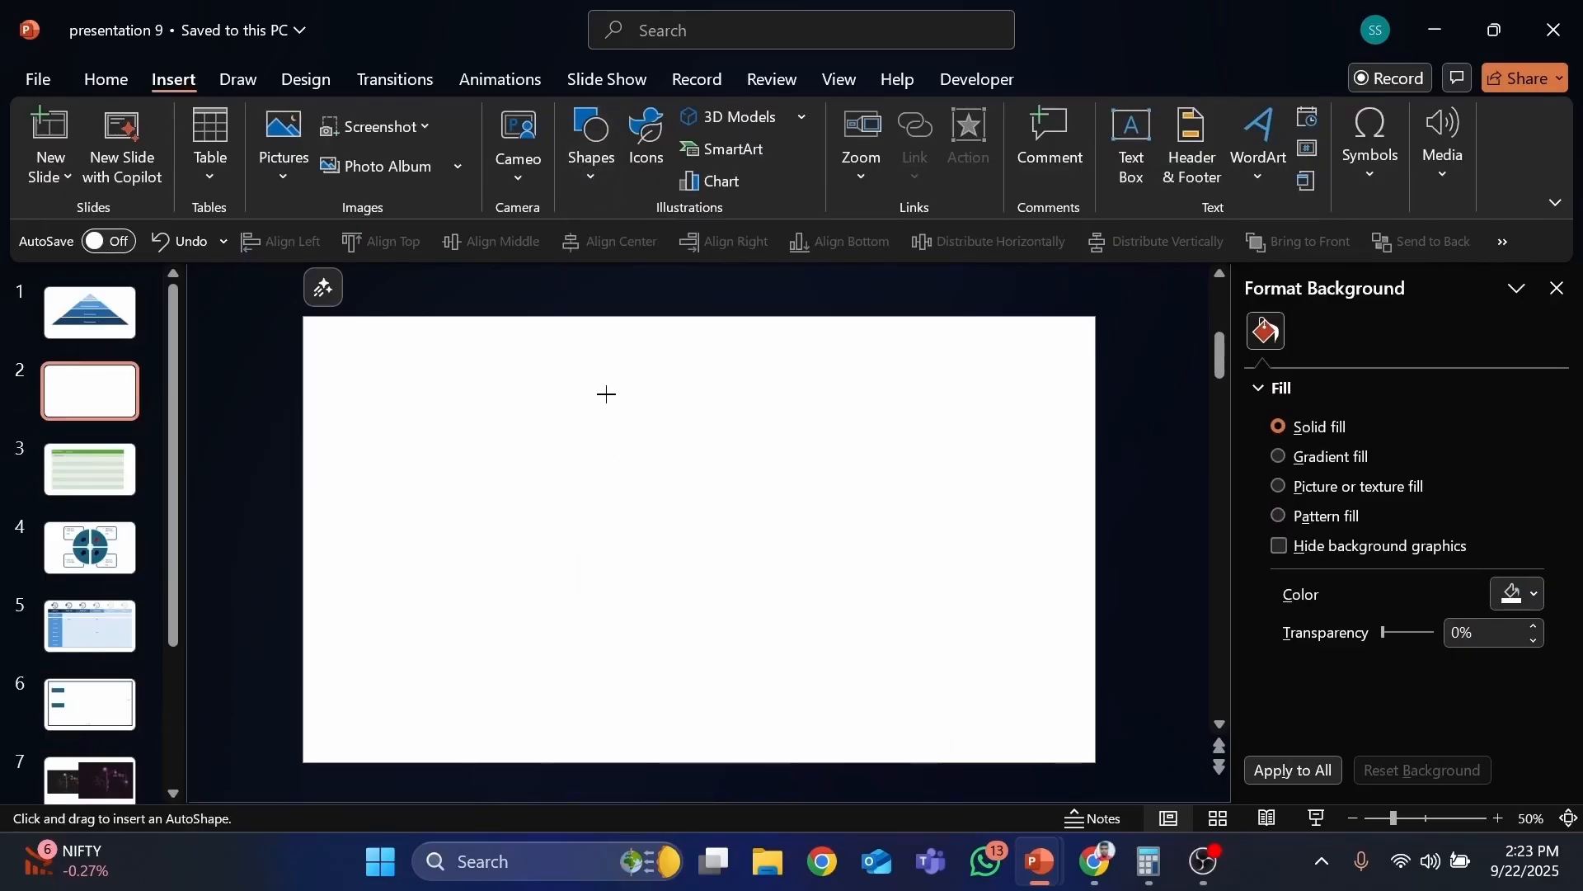
left_click(611, 391)
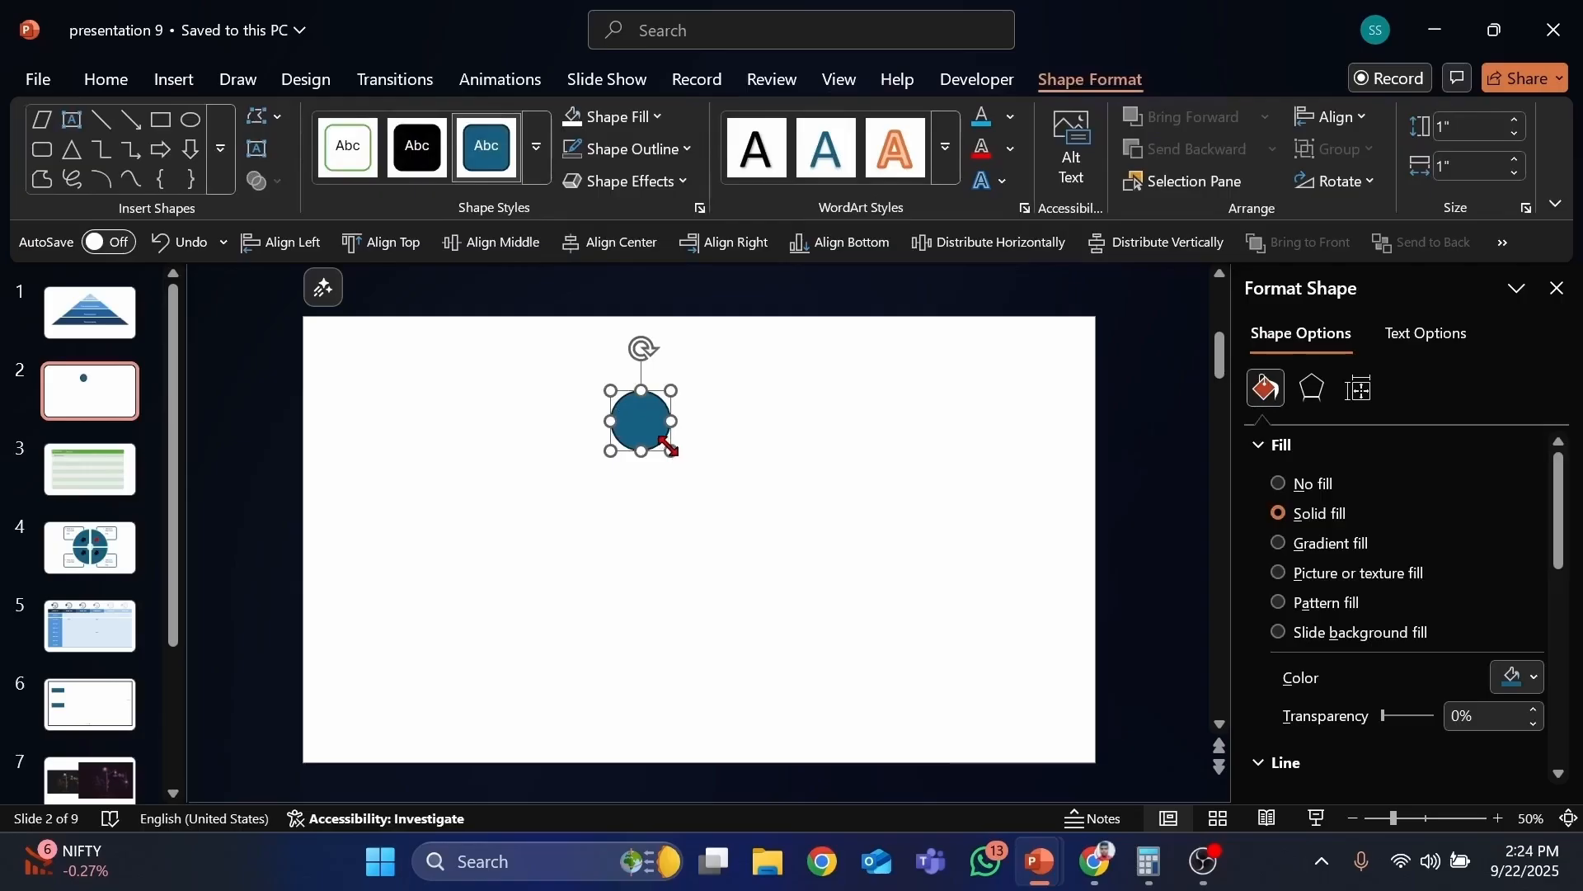
left_click_drag(671, 451, 710, 563)
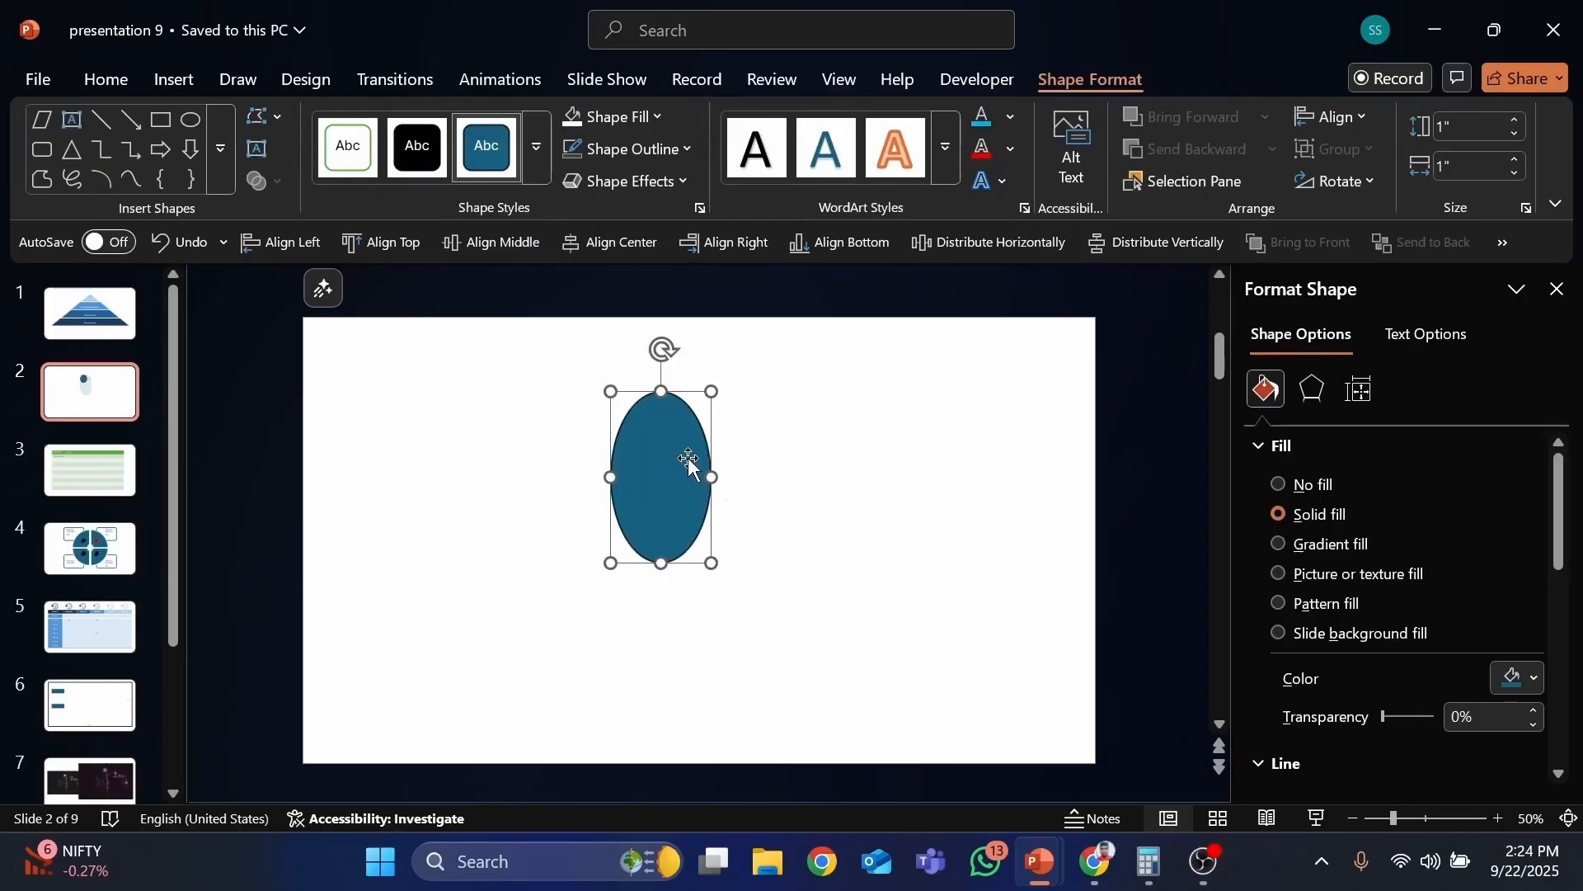
left_click_drag(710, 474, 872, 476)
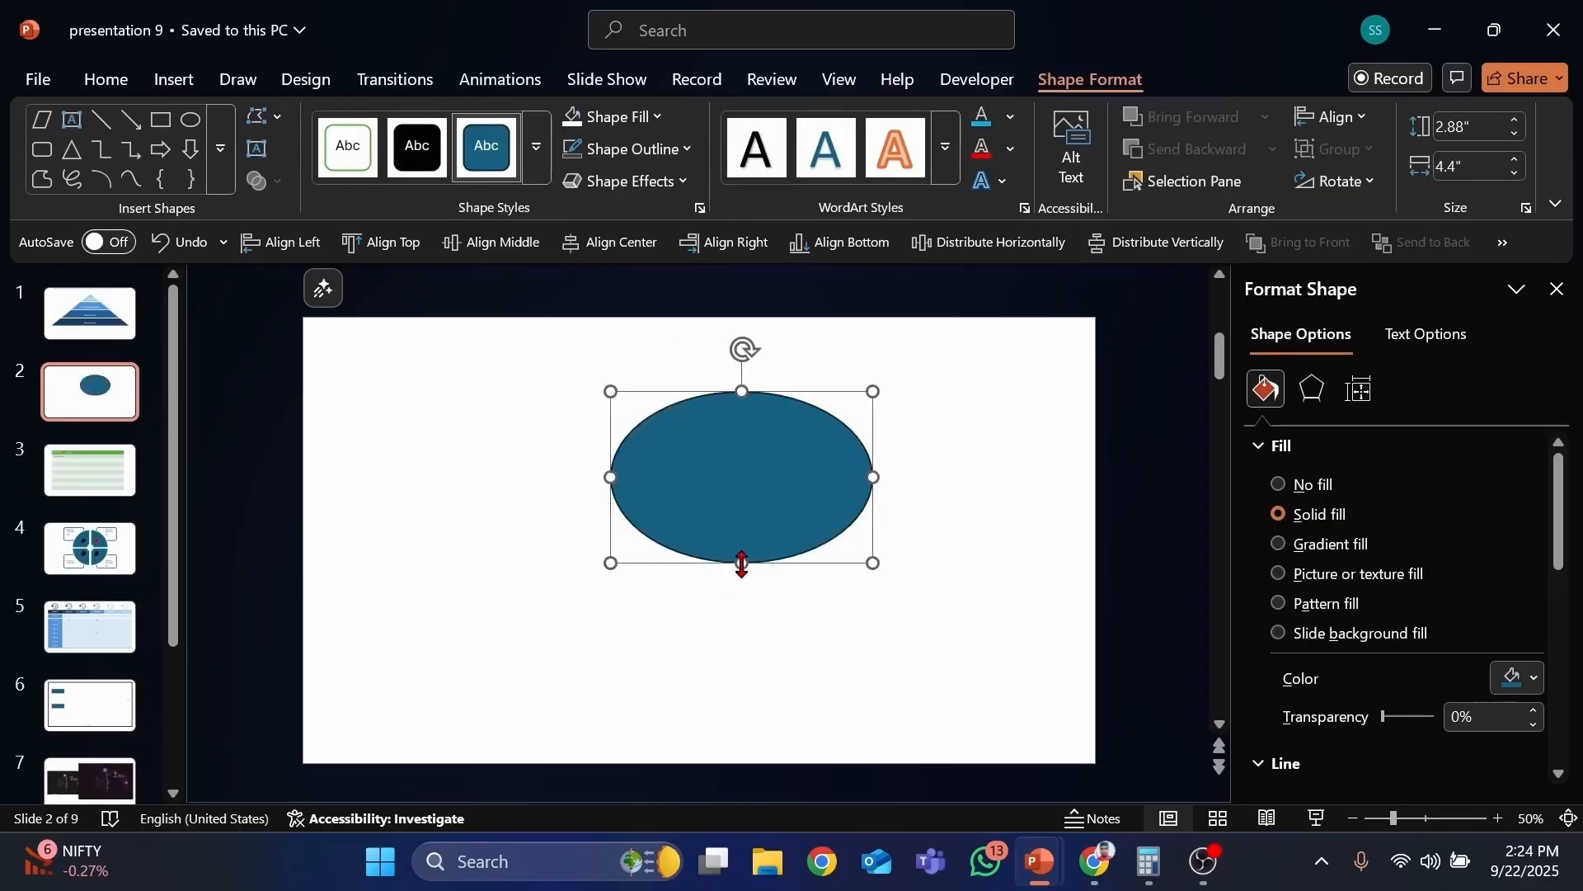
left_click_drag(742, 563, 742, 612)
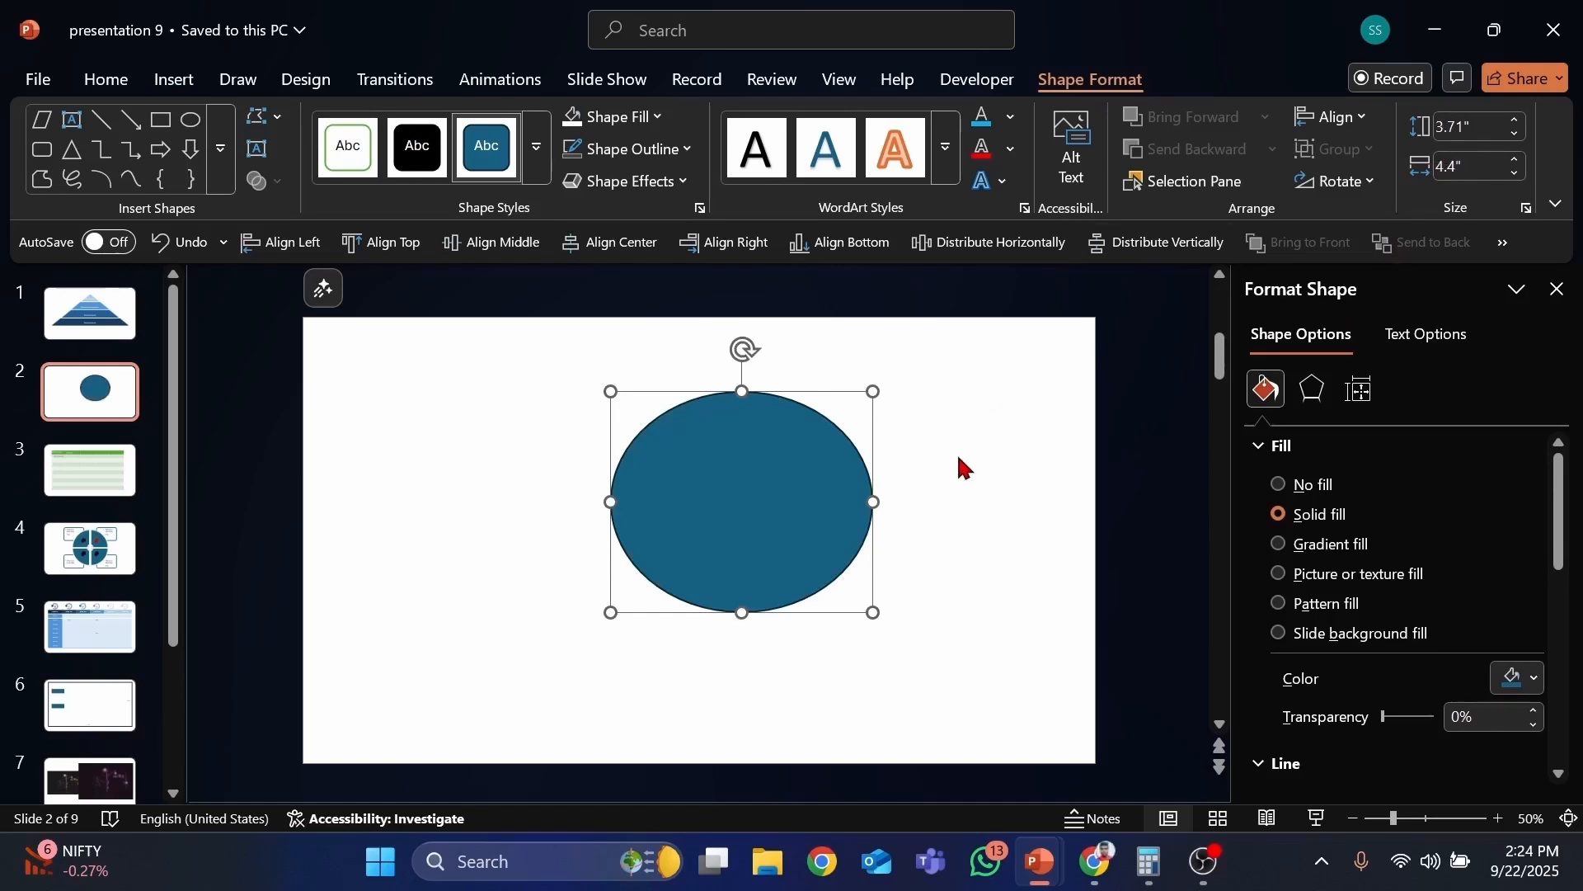
left_click_drag(935, 504, 999, 498)
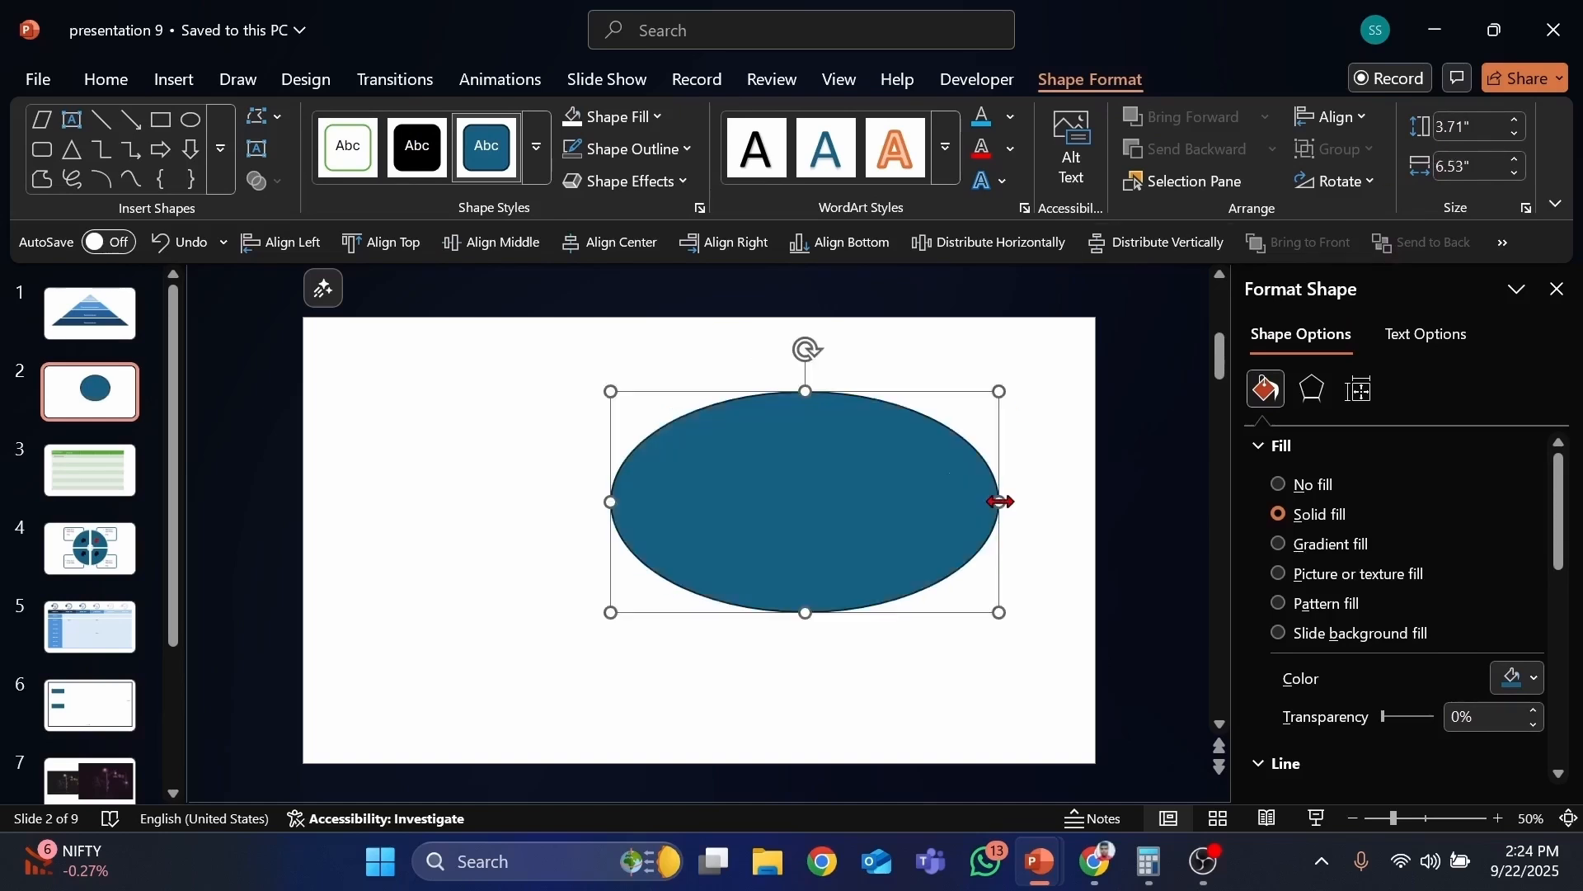
left_click_drag(806, 391, 806, 339)
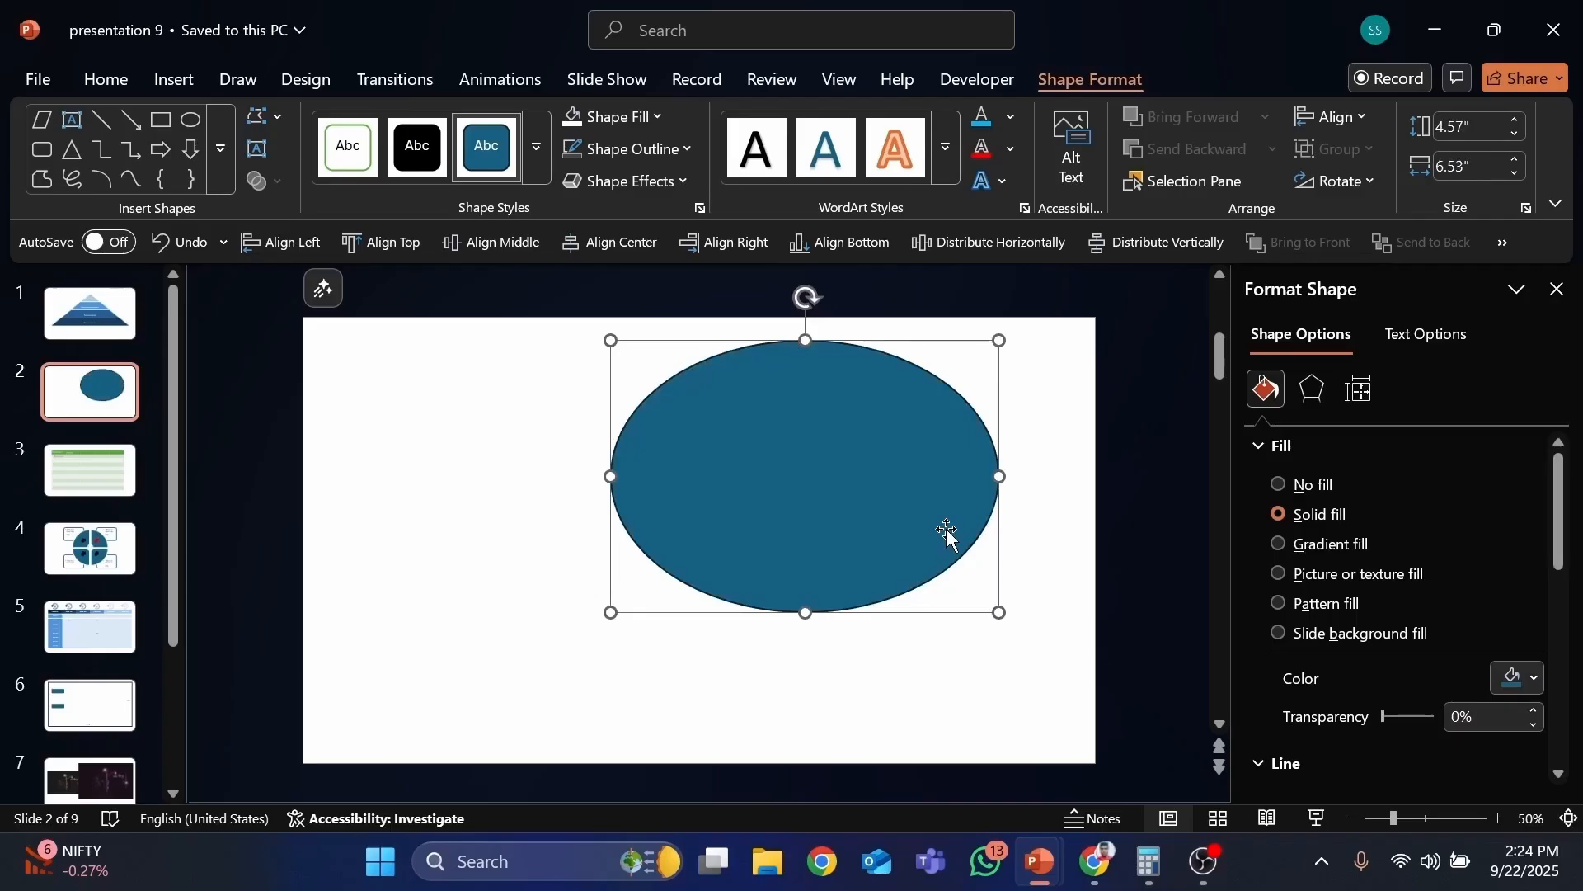
key("Delete")
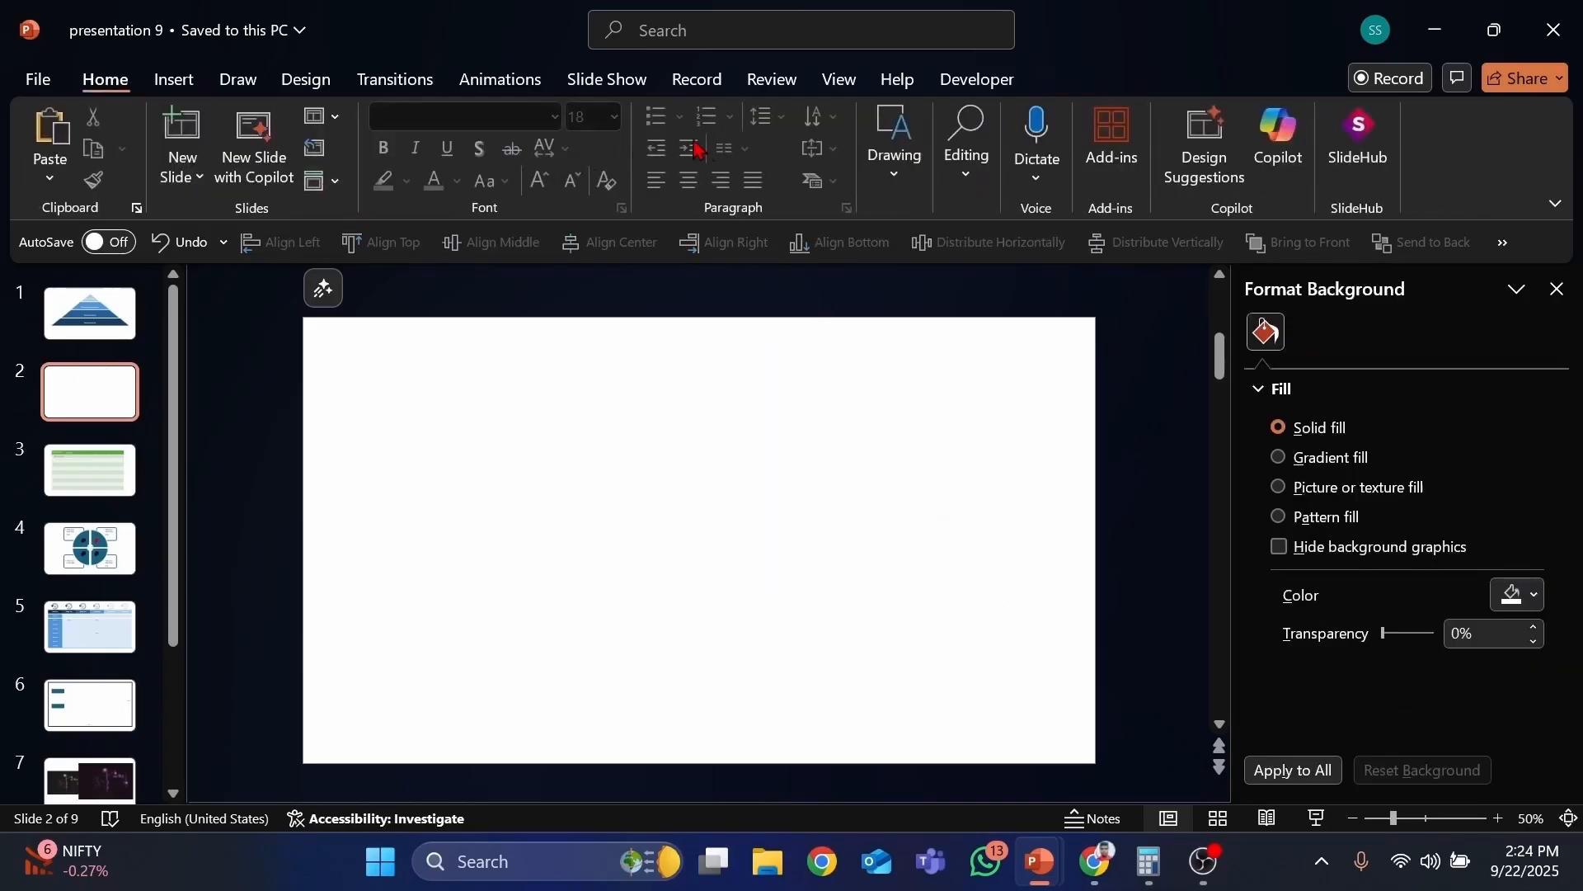
Step: Draw a circle, enlarge it to about 2.92 inches, reposition it, then delete it
left_click(174, 79)
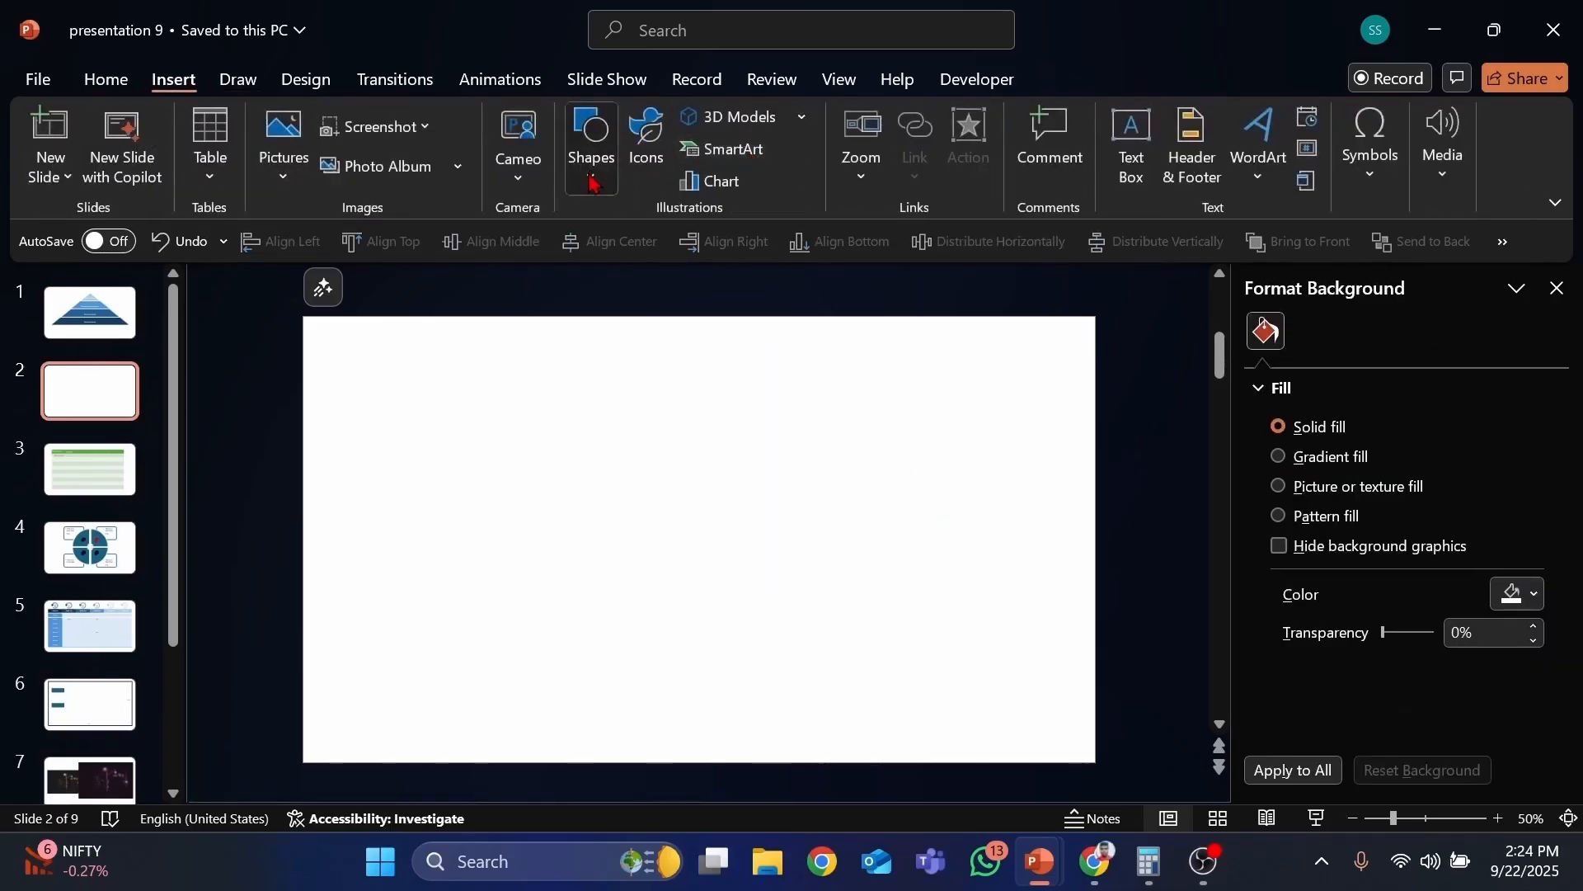
left_click(591, 145)
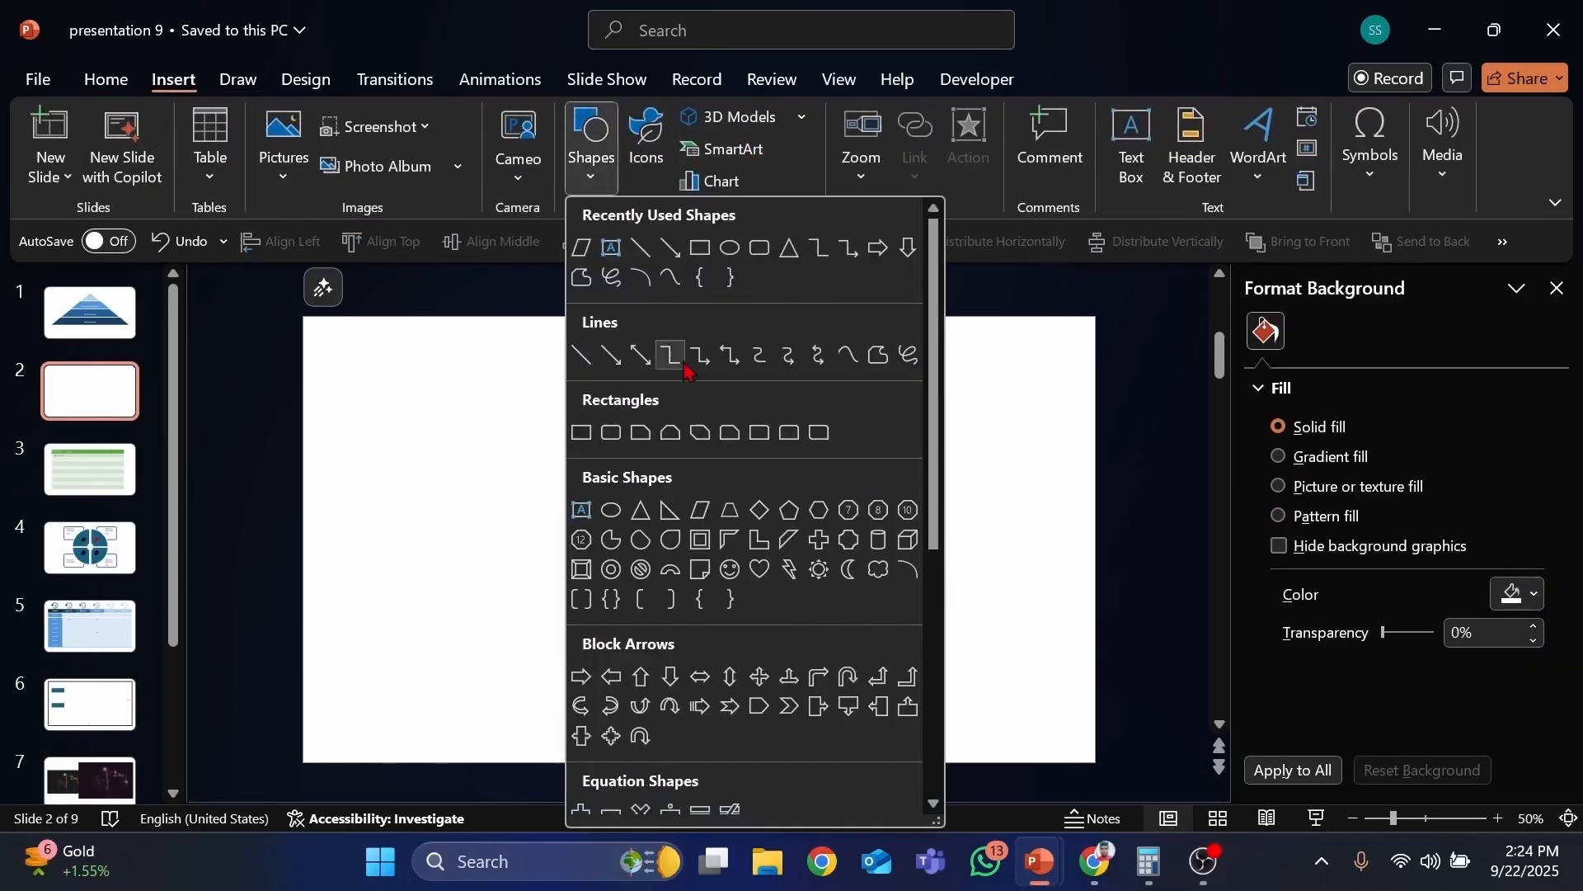
left_click(611, 511)
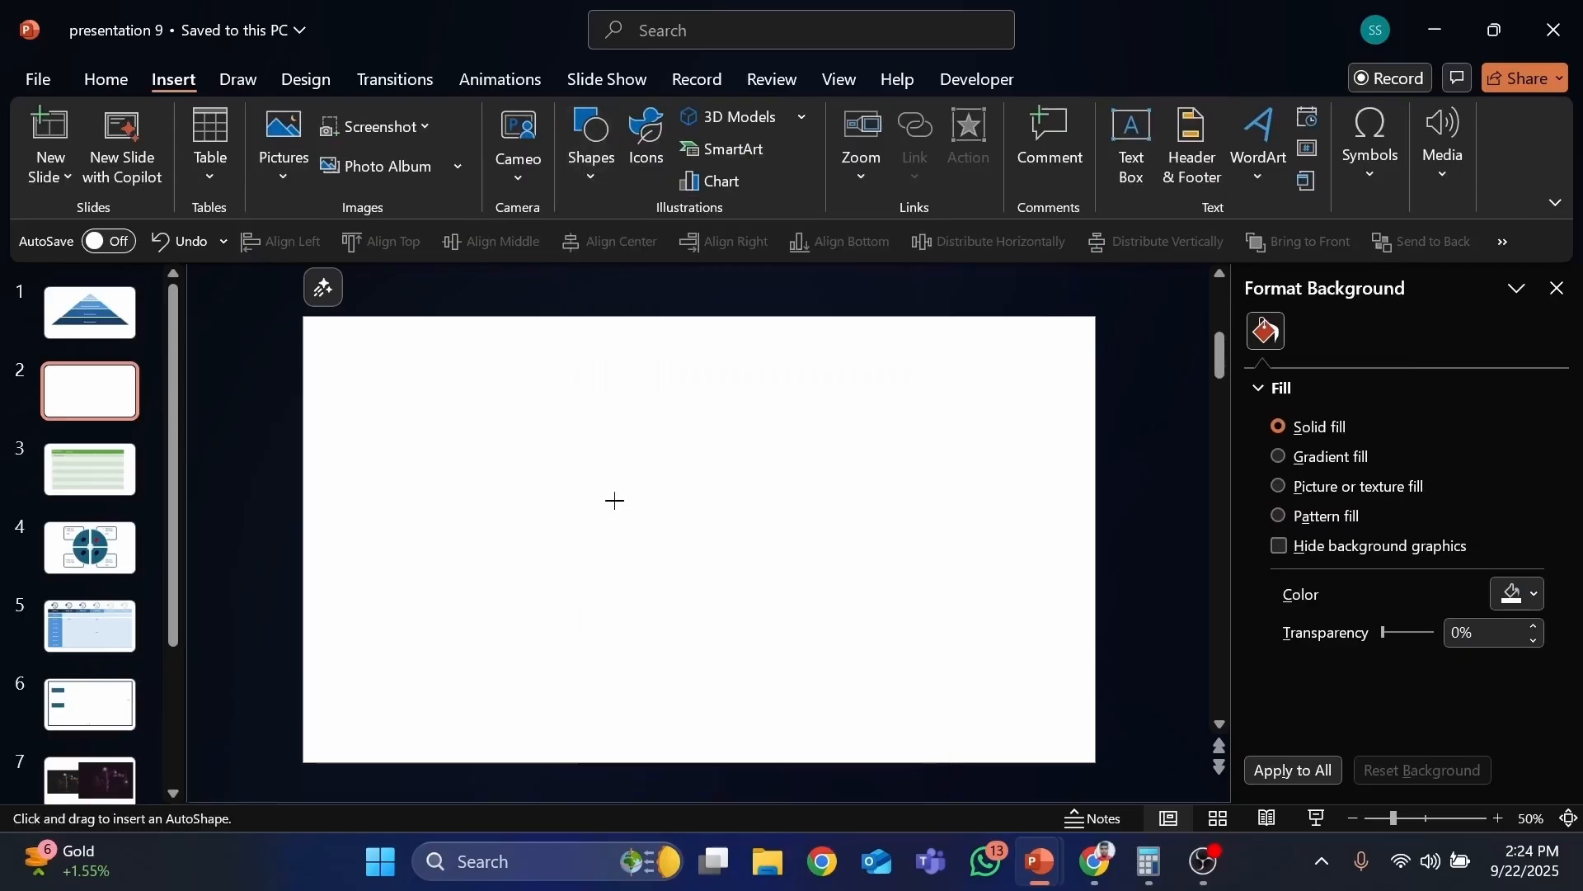
left_click(646, 376)
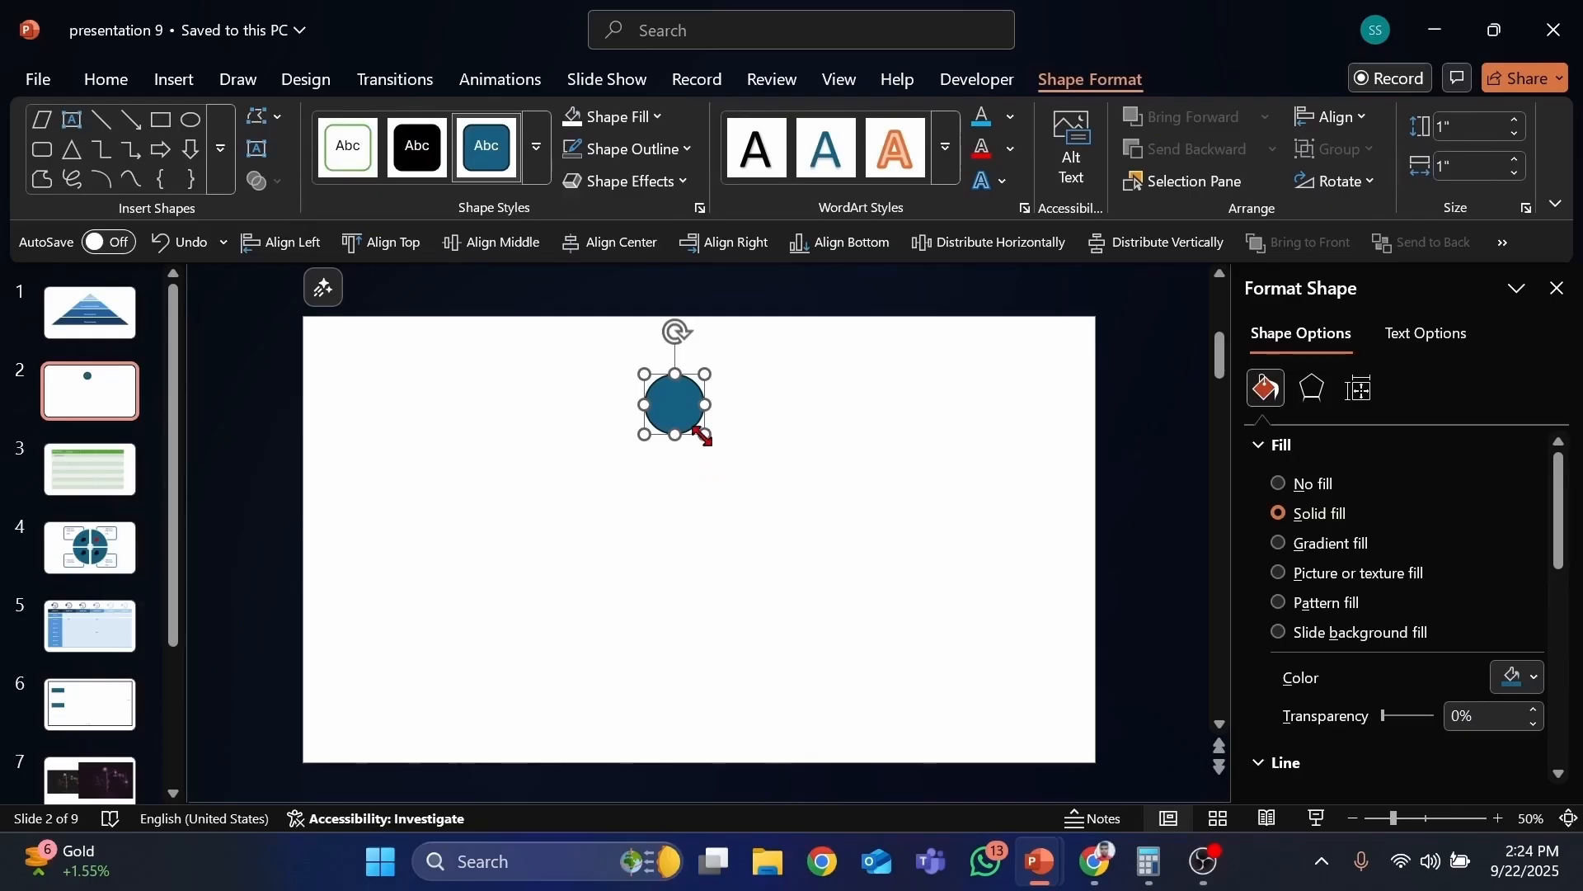
left_click_drag(705, 438, 809, 542)
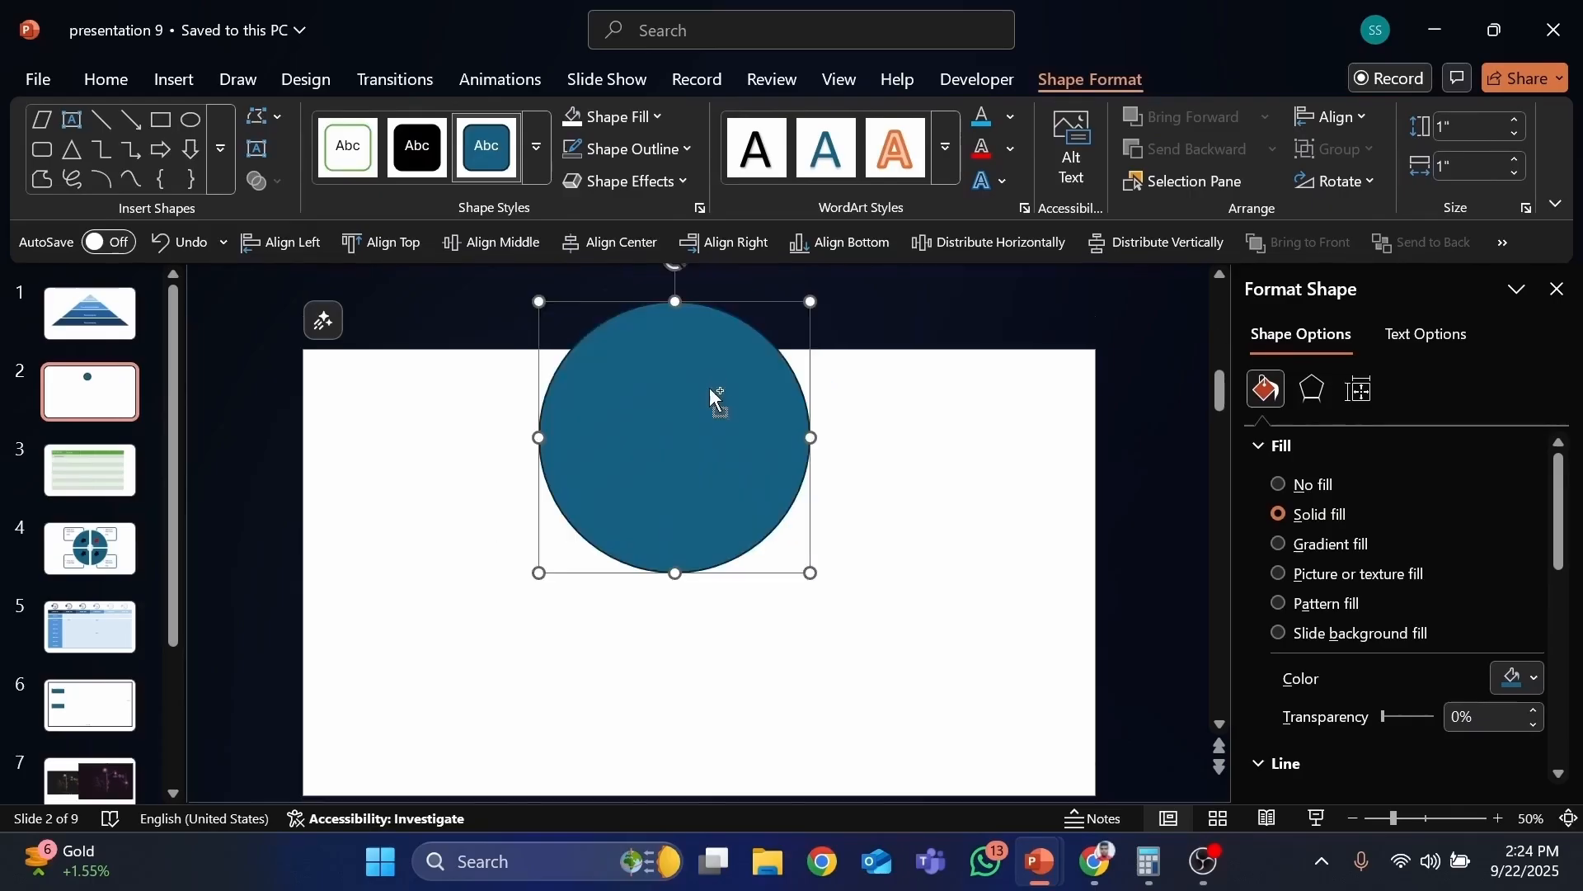
left_click_drag(711, 389, 724, 520)
left_click_drag(821, 404, 750, 452)
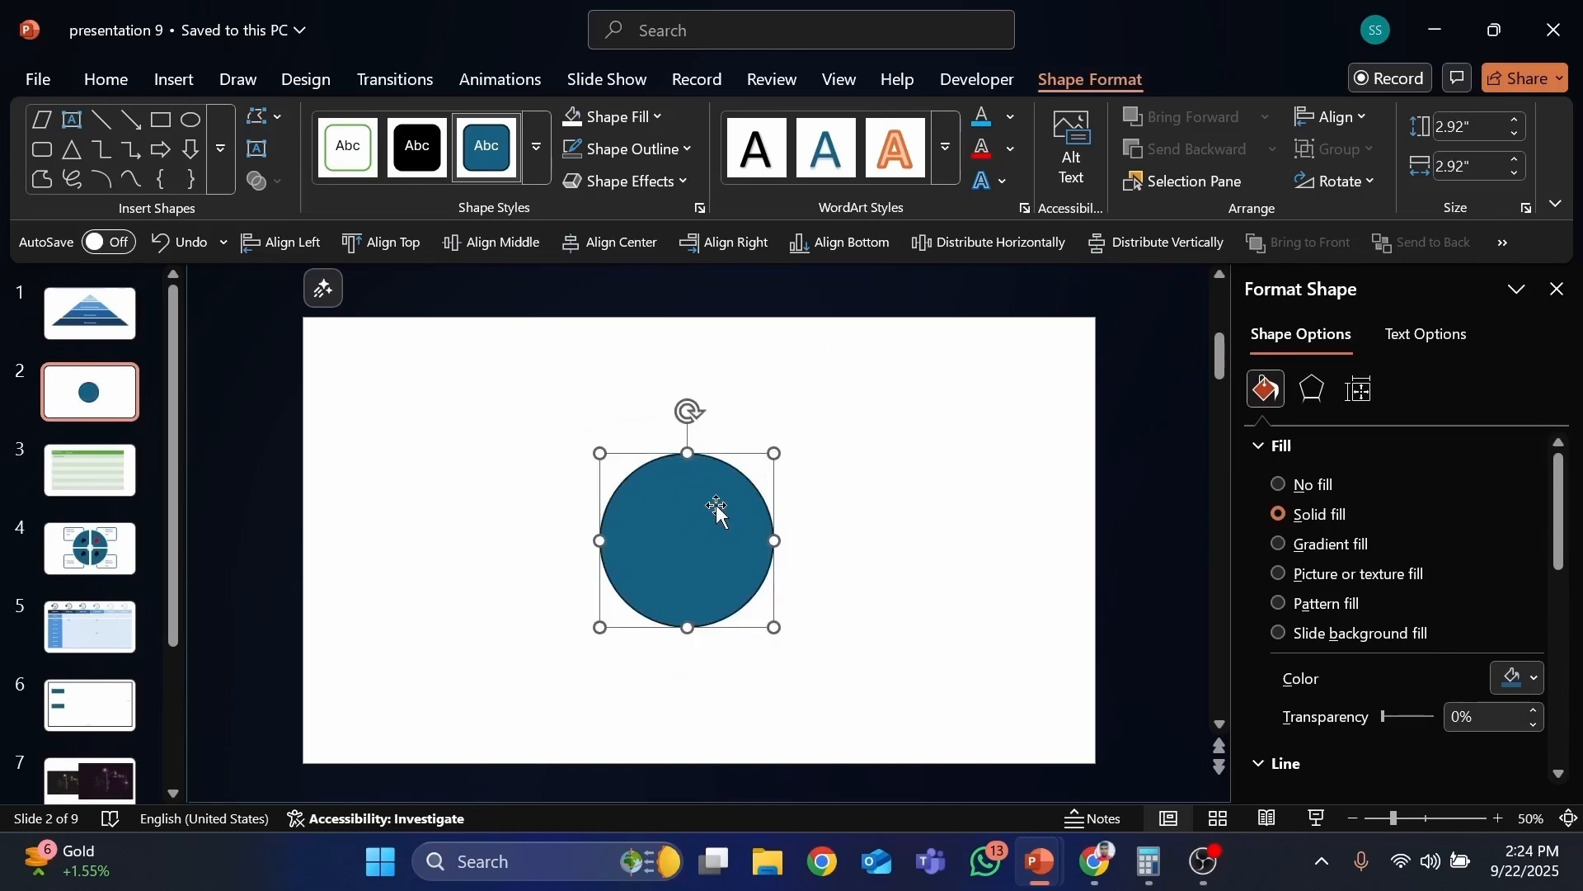
key("Delete")
Step: Draw an isosceles triangle and stretch it to about 4.08 by 4.74 inches
left_click(176, 80)
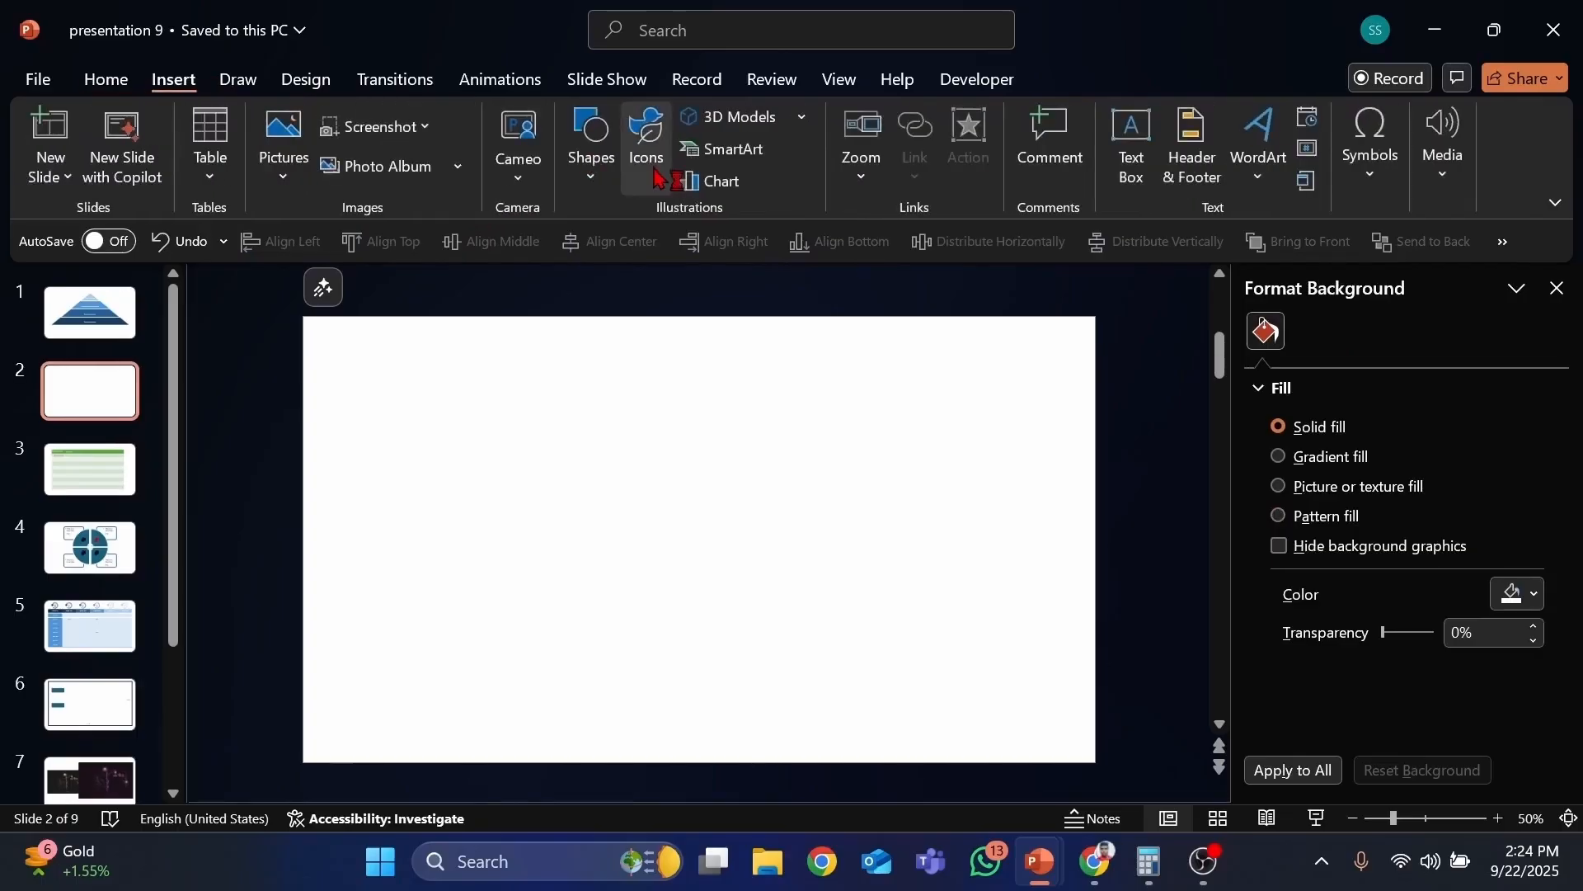
left_click(591, 147)
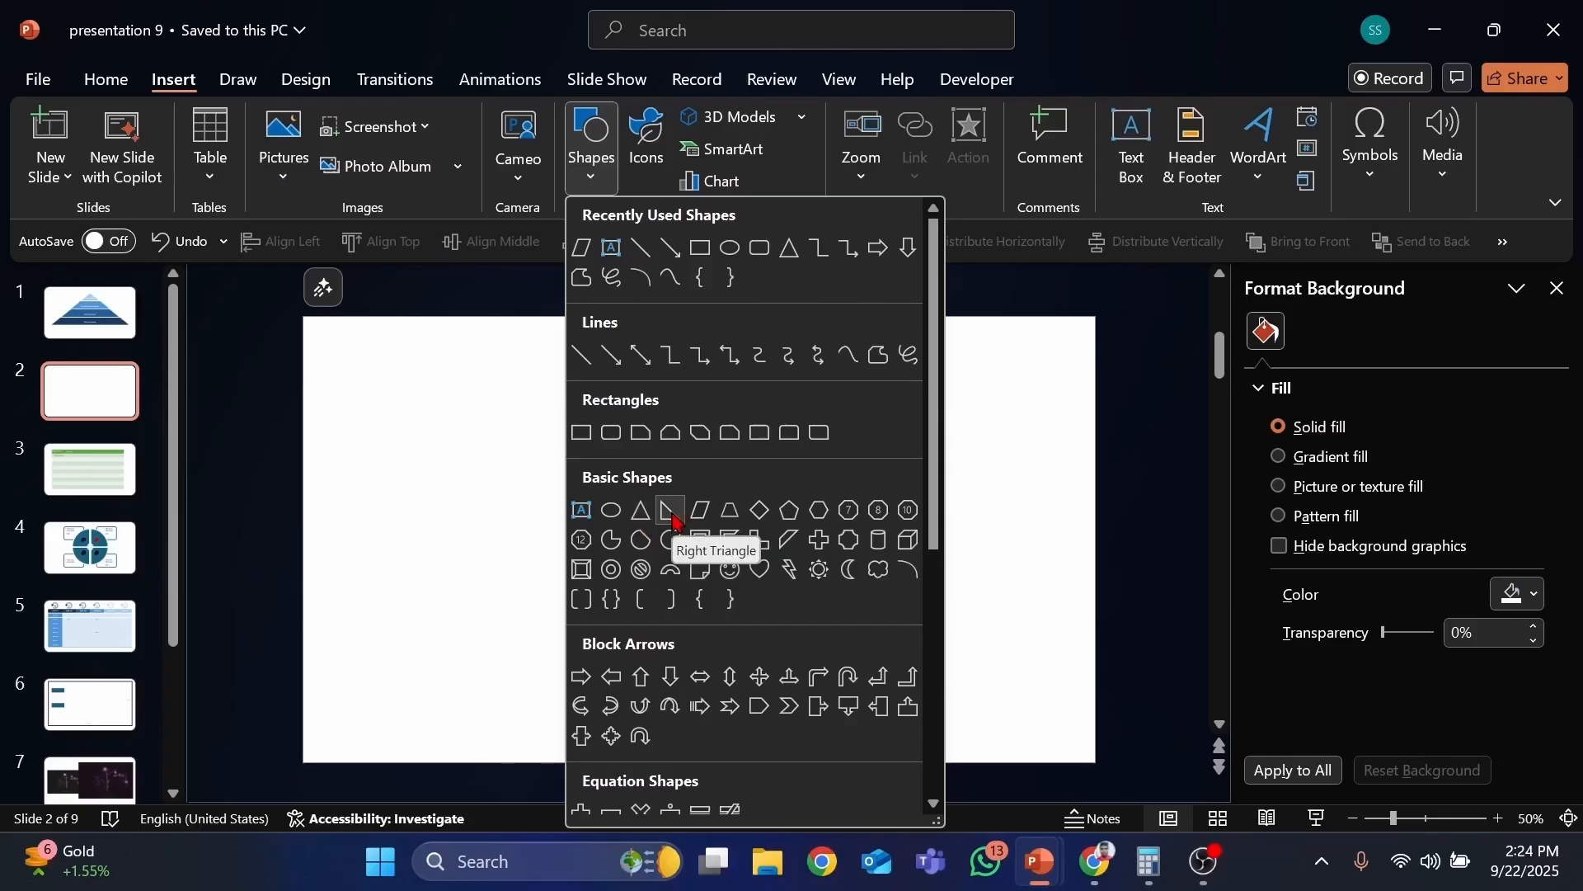
left_click(637, 513)
left_click(580, 424)
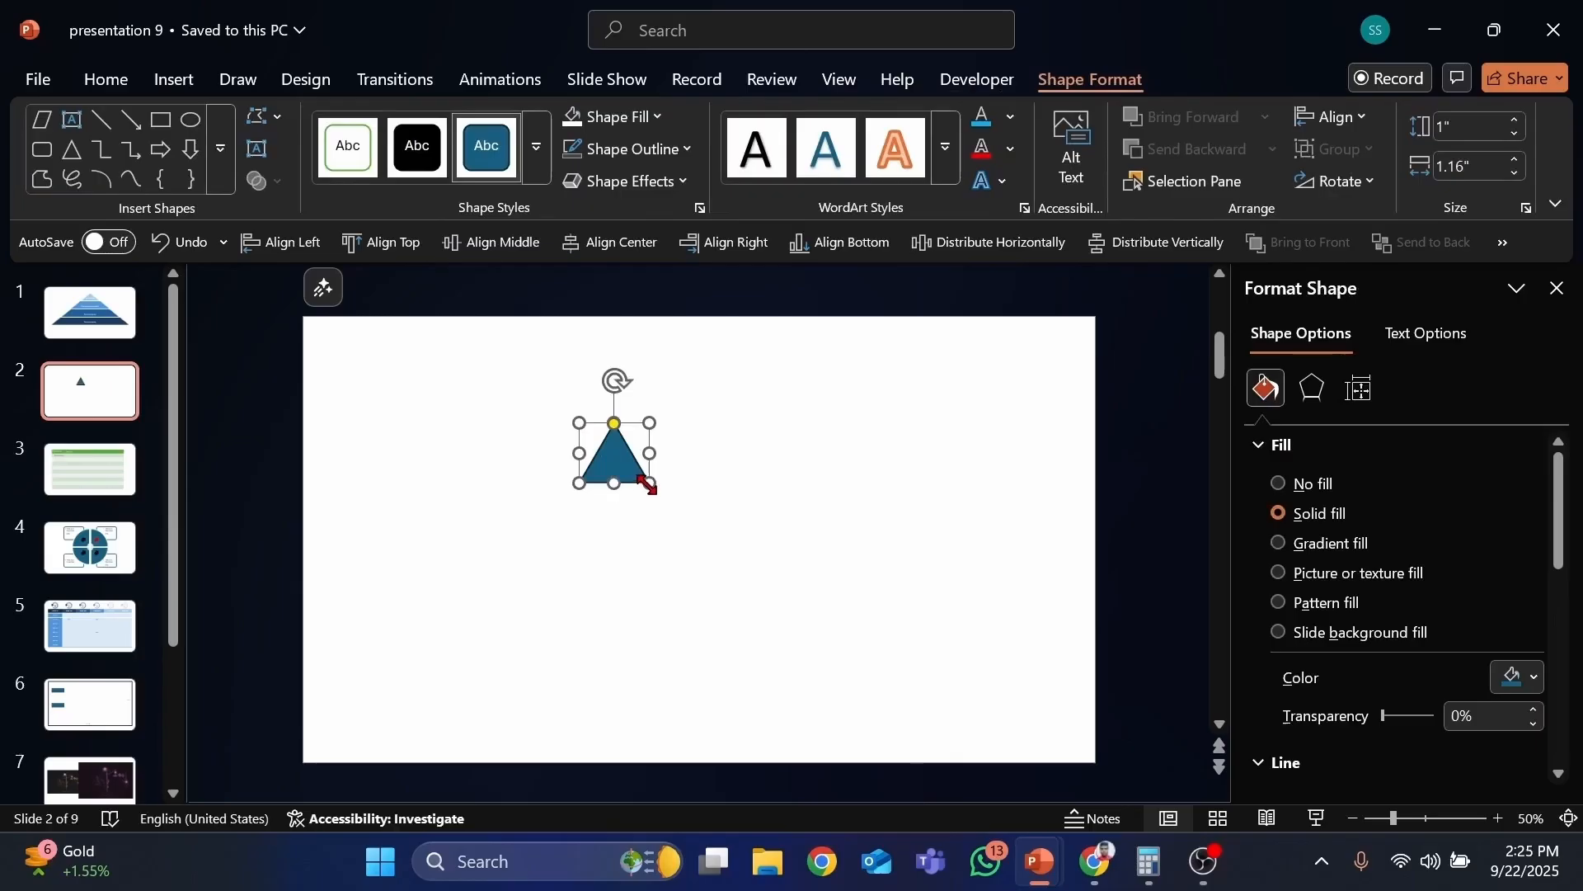
left_click_drag(647, 485, 686, 574)
left_click_drag(635, 502, 669, 570)
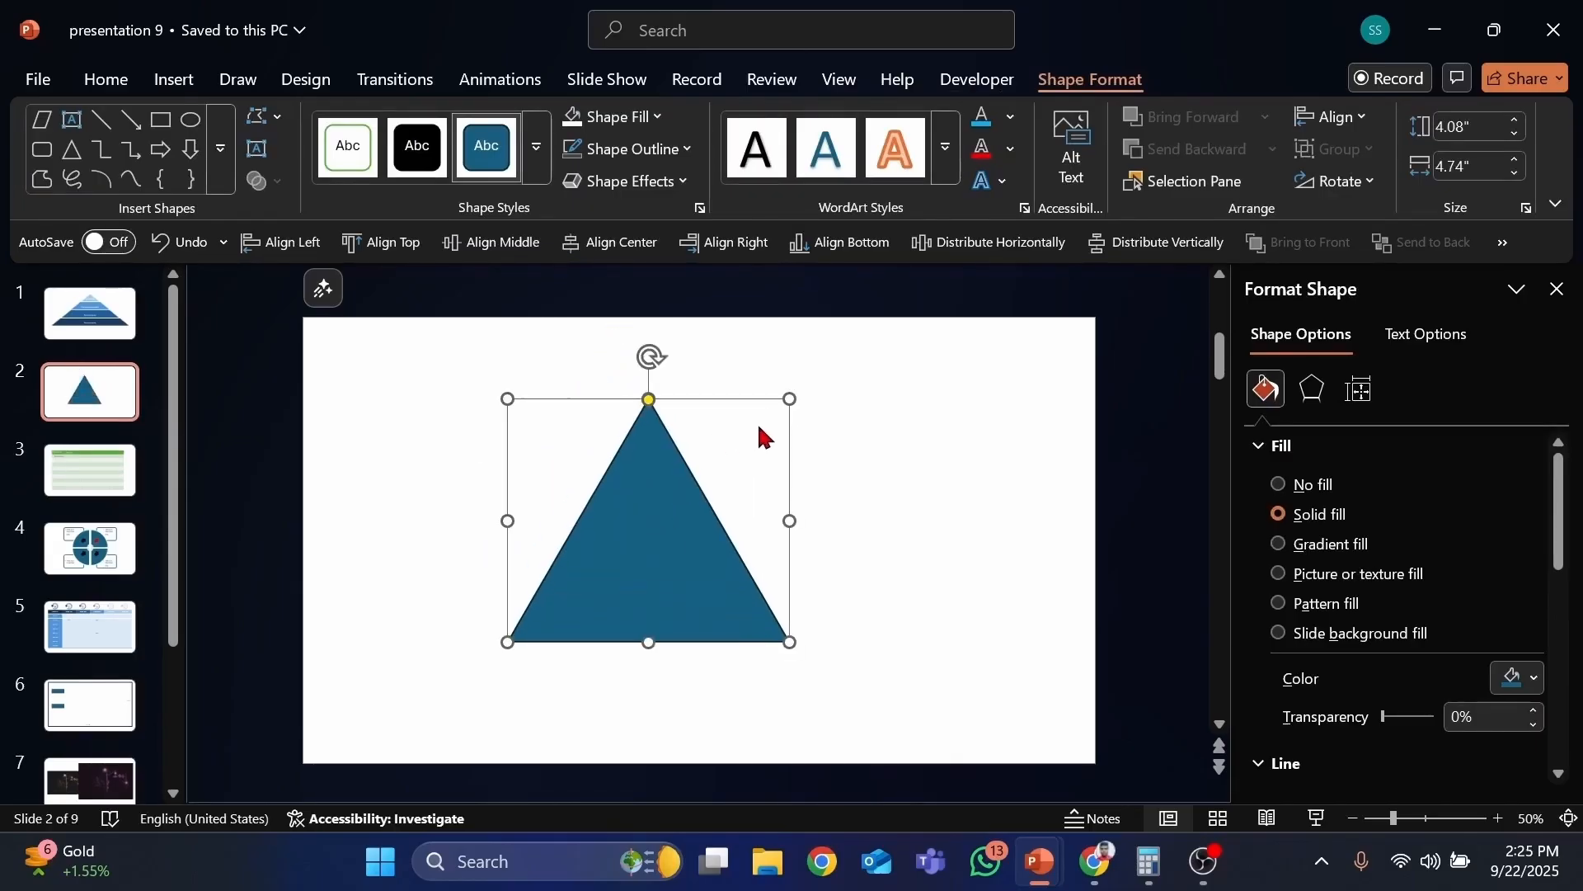
mouse_move(790, 399)
left_mouse_down()
mouse_move(665, 492)
mouse_move(789, 399)
left_mouse_up()
left_click(1421, 818)
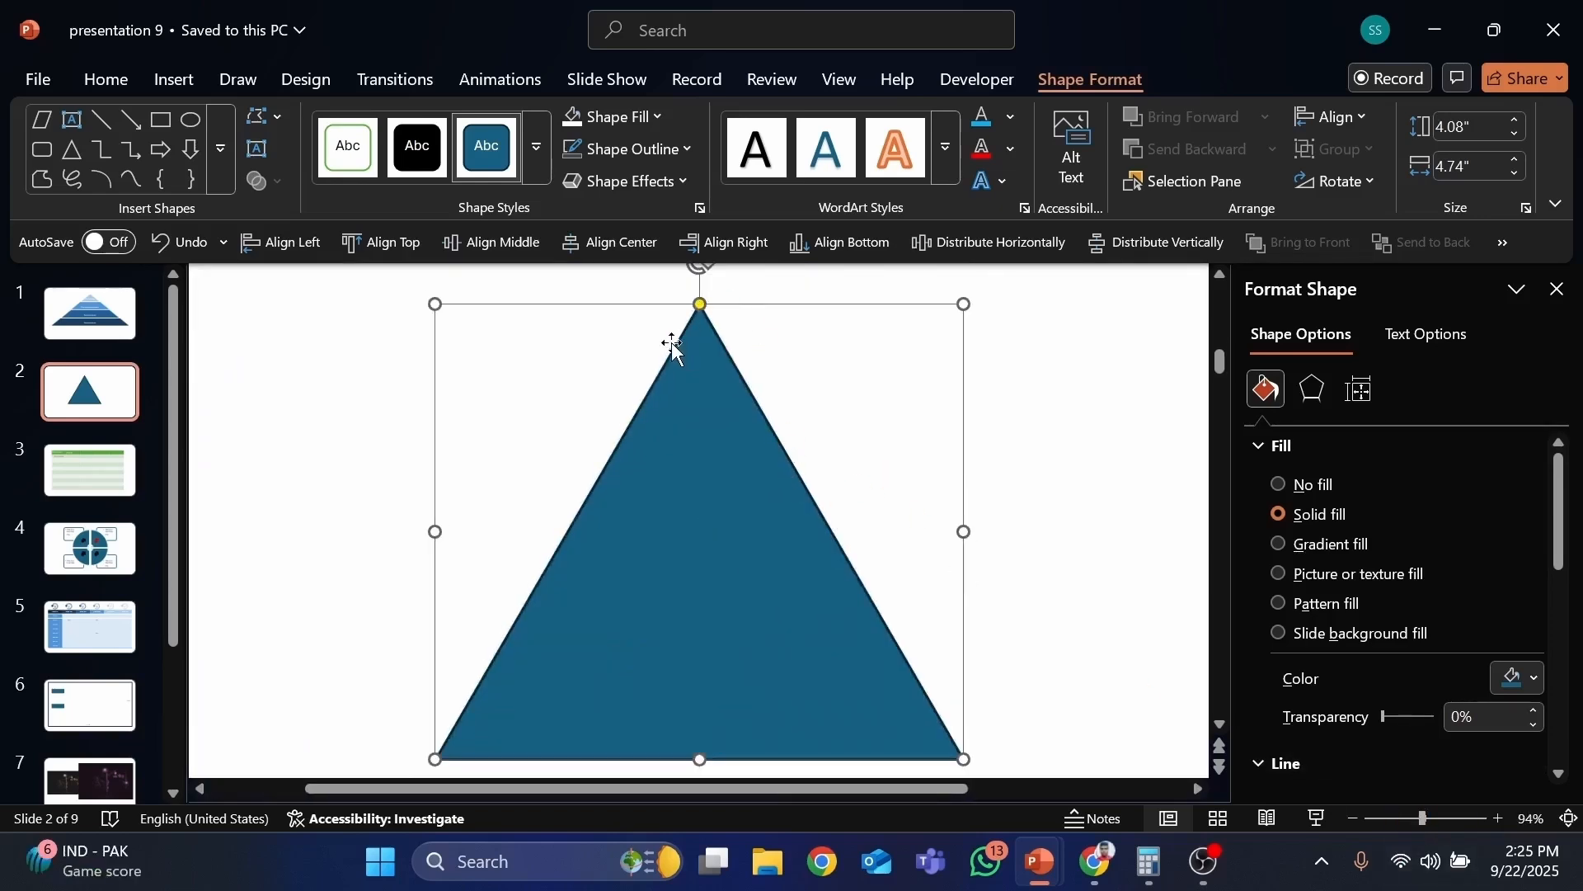
scroll(1000, 418, "down", 1)
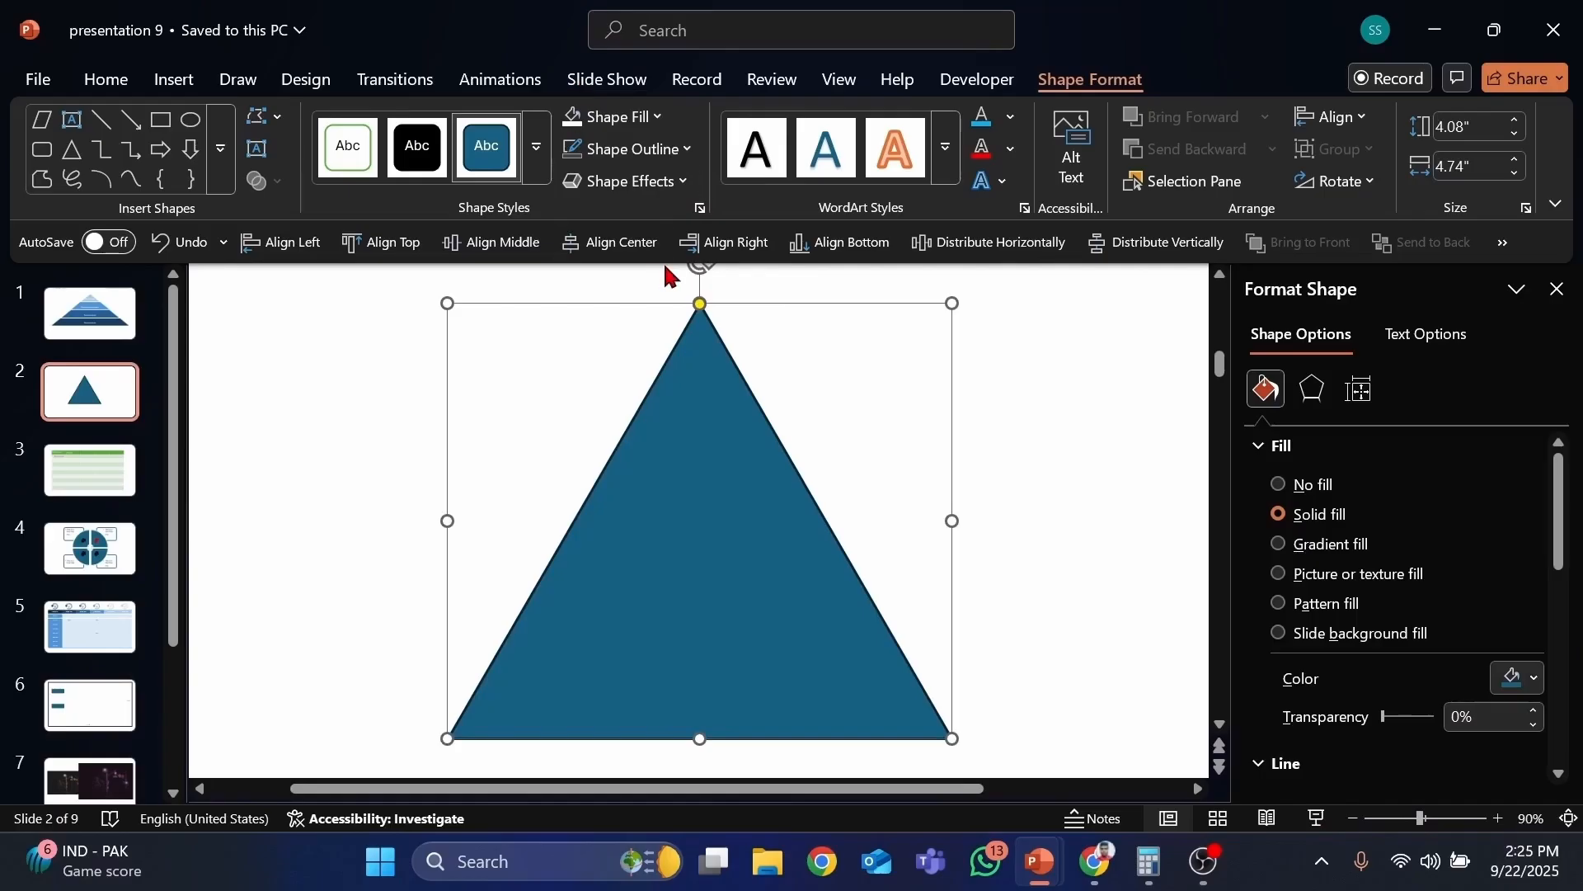
Step: Try several blue fills on the triangle, finishing with a medium blue theme shade
left_click(633, 116)
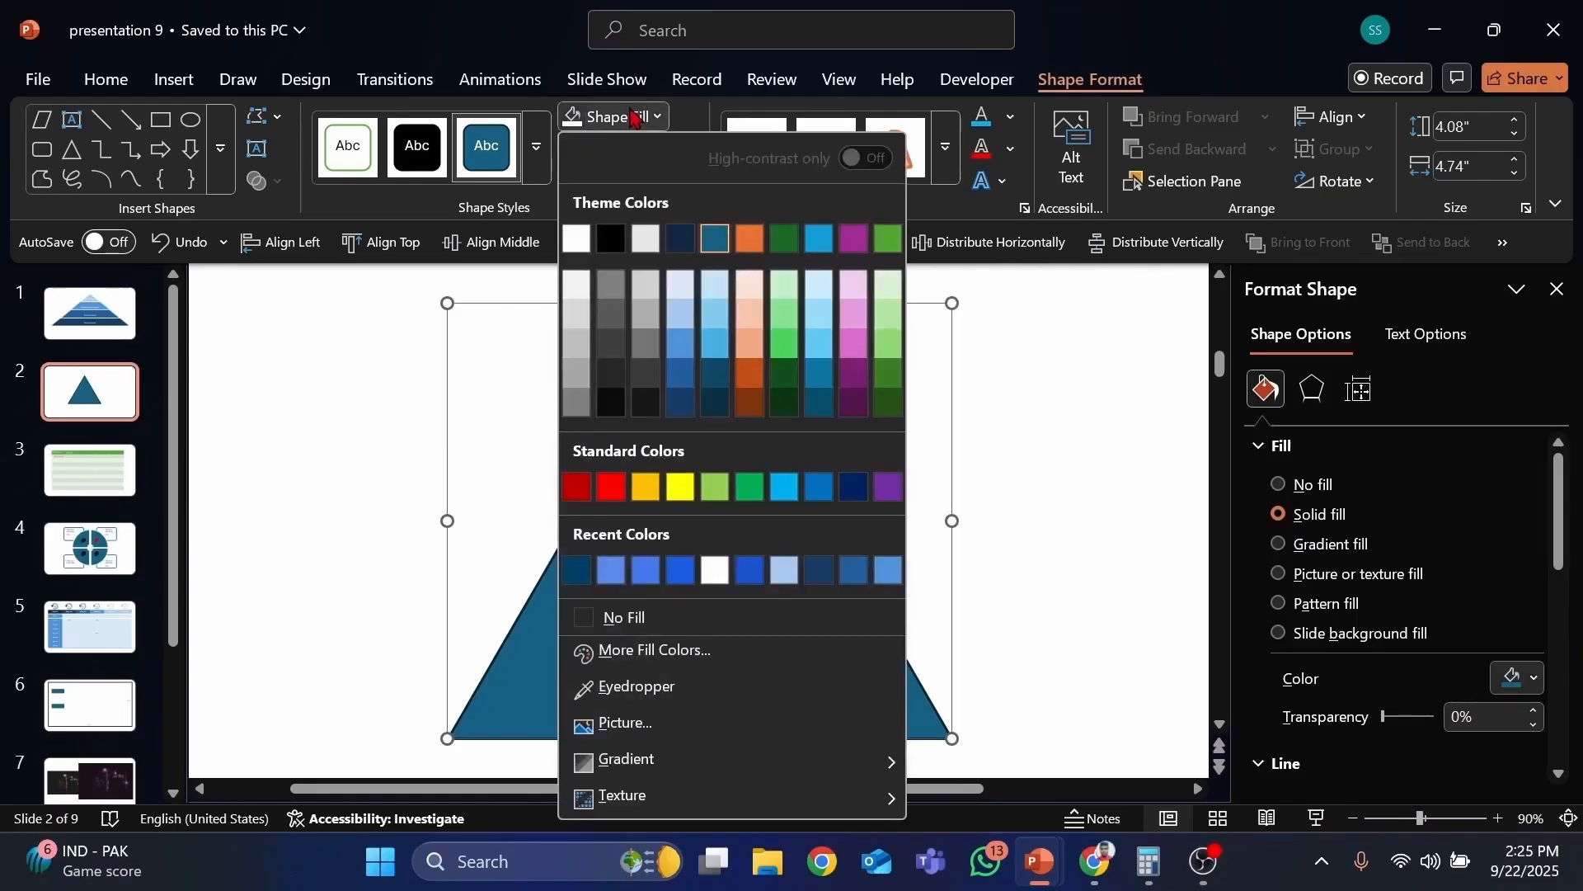
left_click(681, 314)
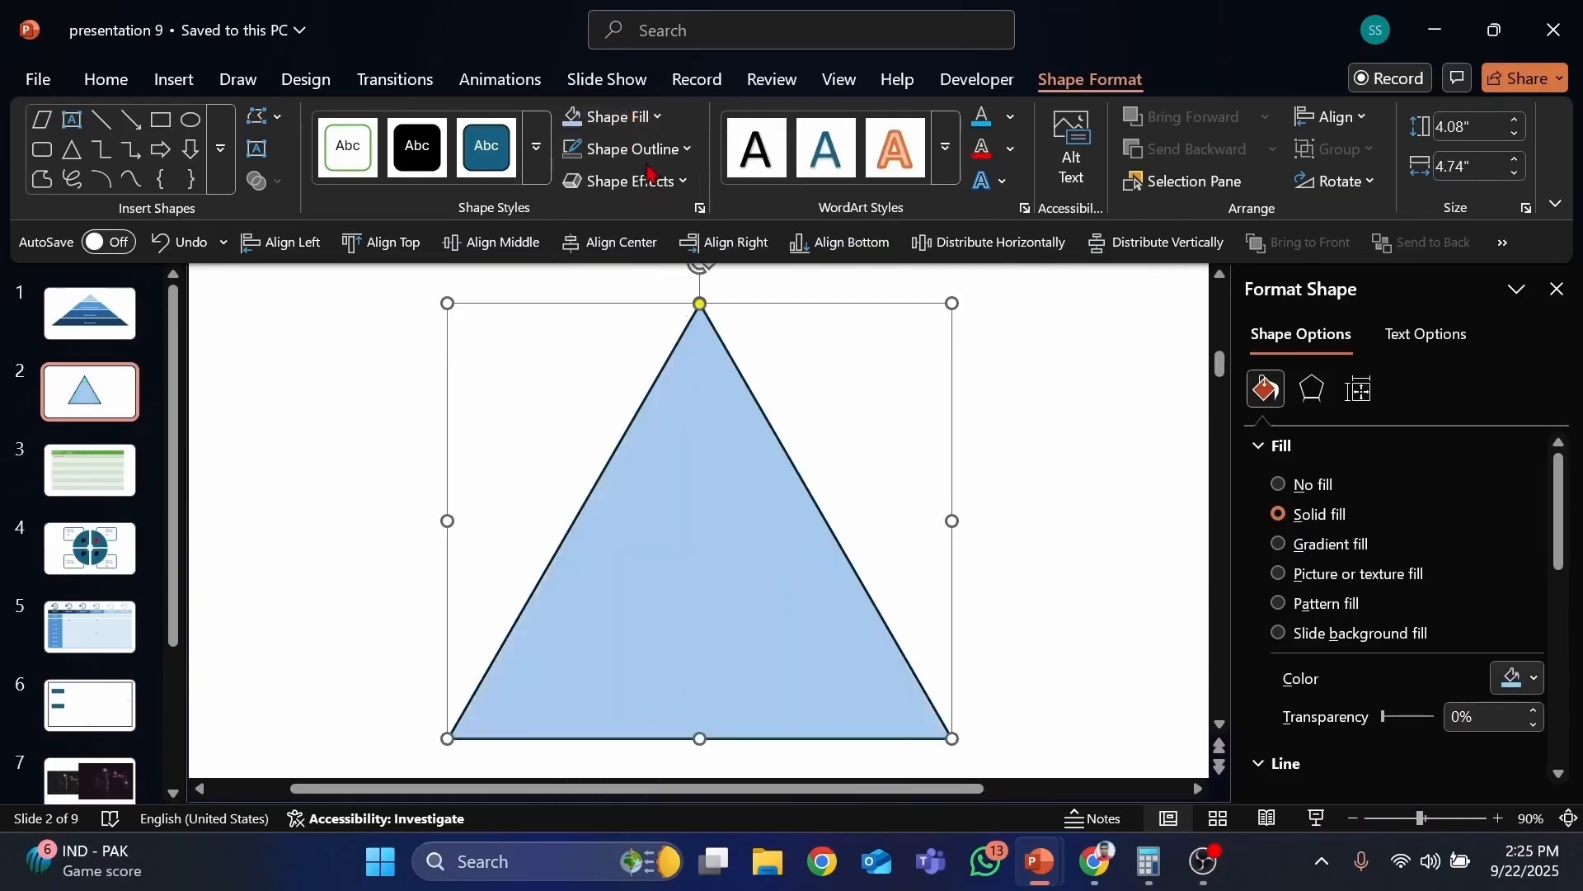
left_click(627, 116)
left_click(680, 403)
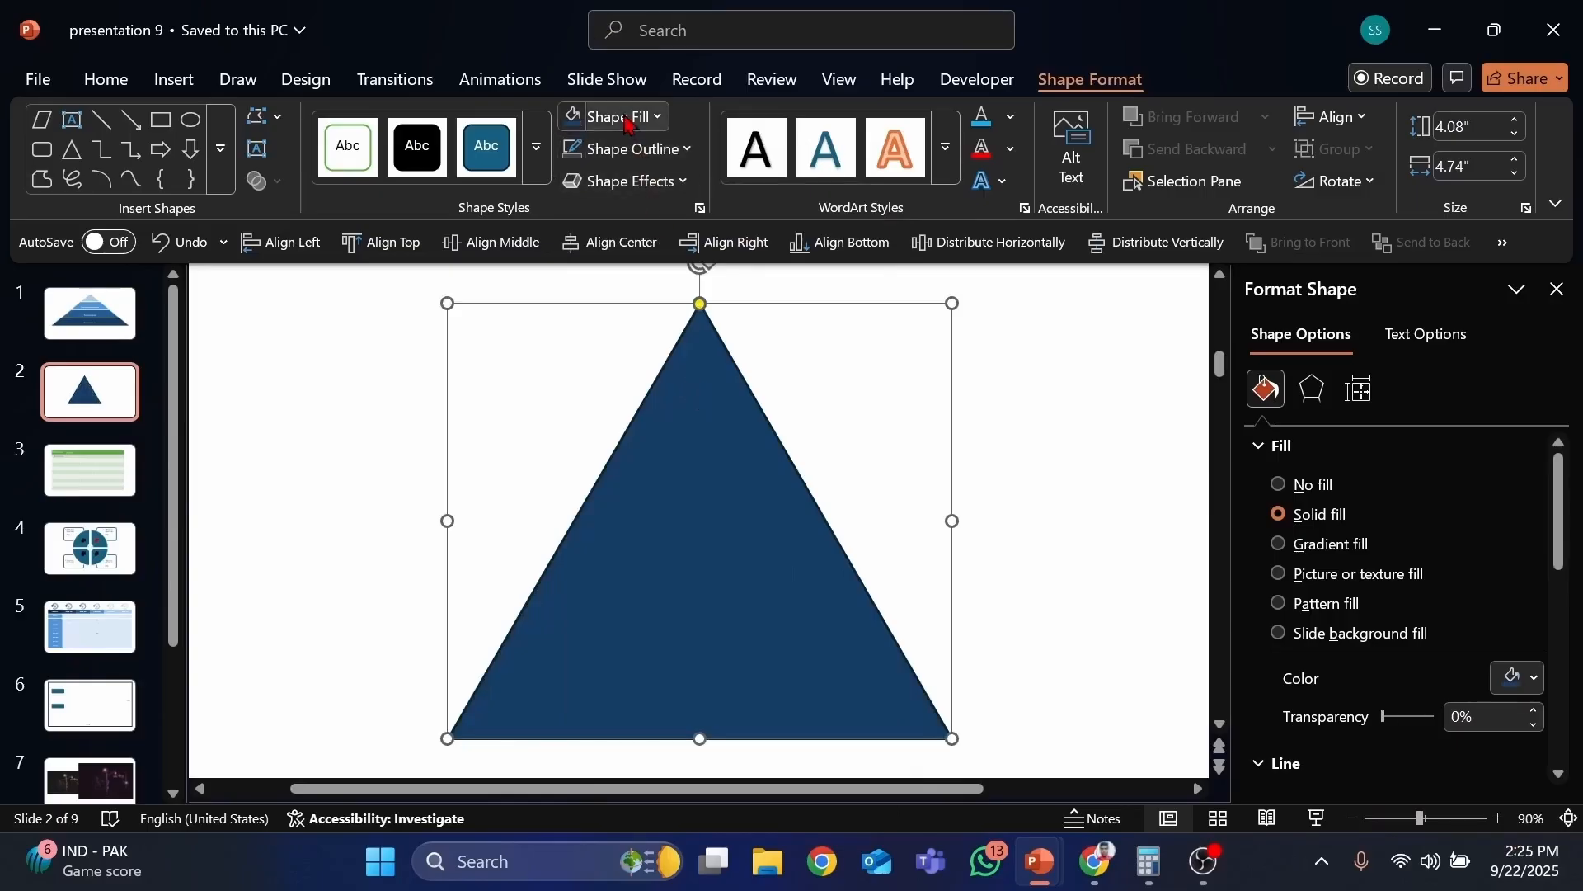
left_click(633, 117)
left_click(680, 378)
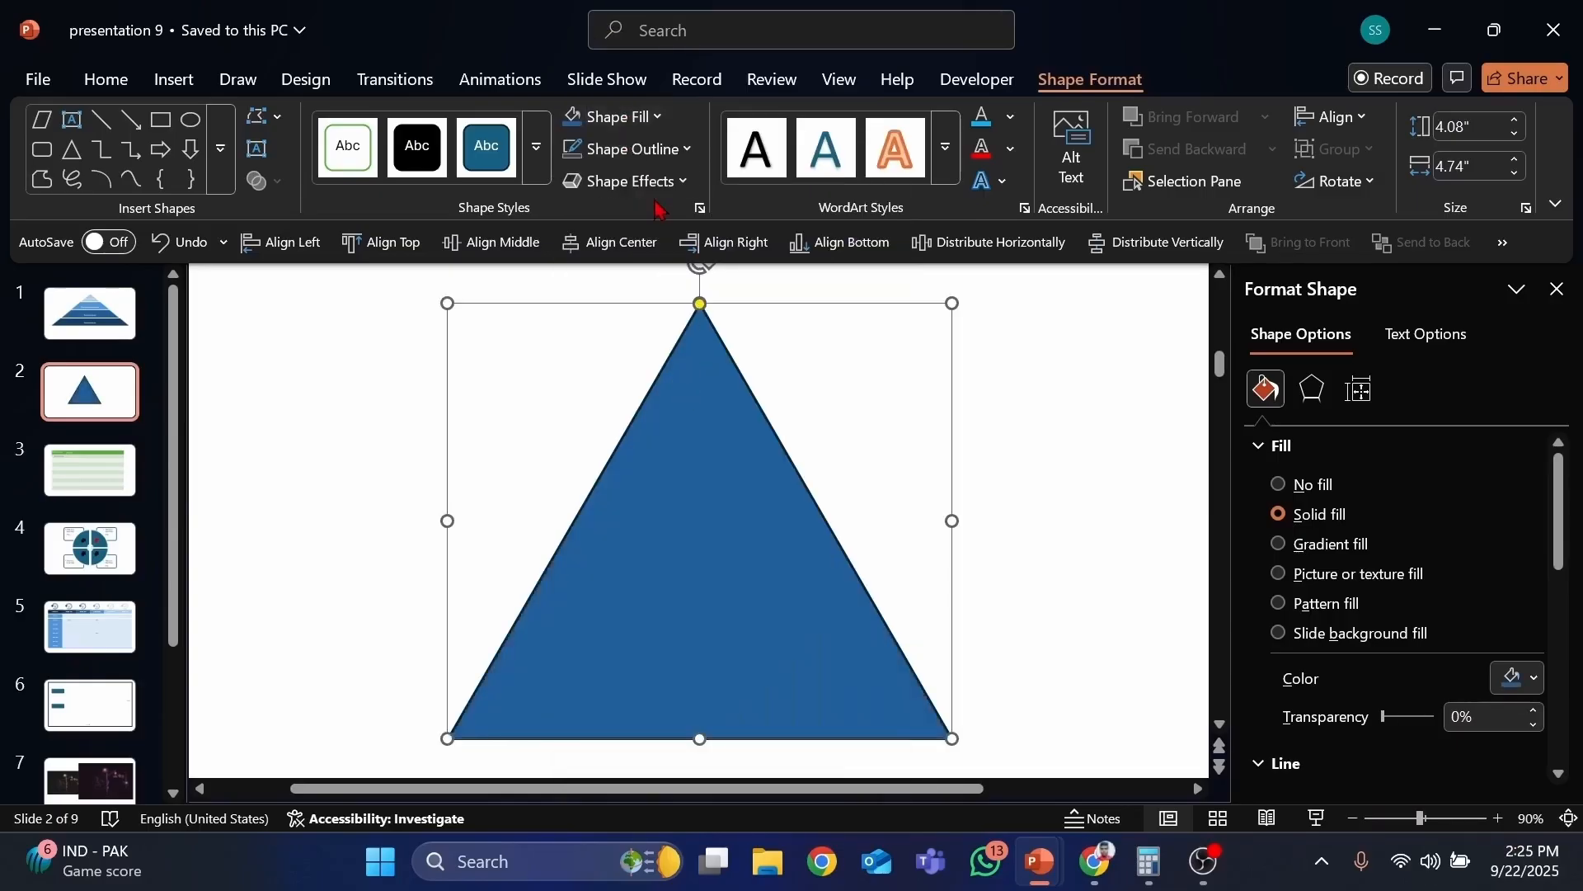
Step: Change the triangle's outline to yellow, then to red
left_click(653, 152)
left_click(680, 517)
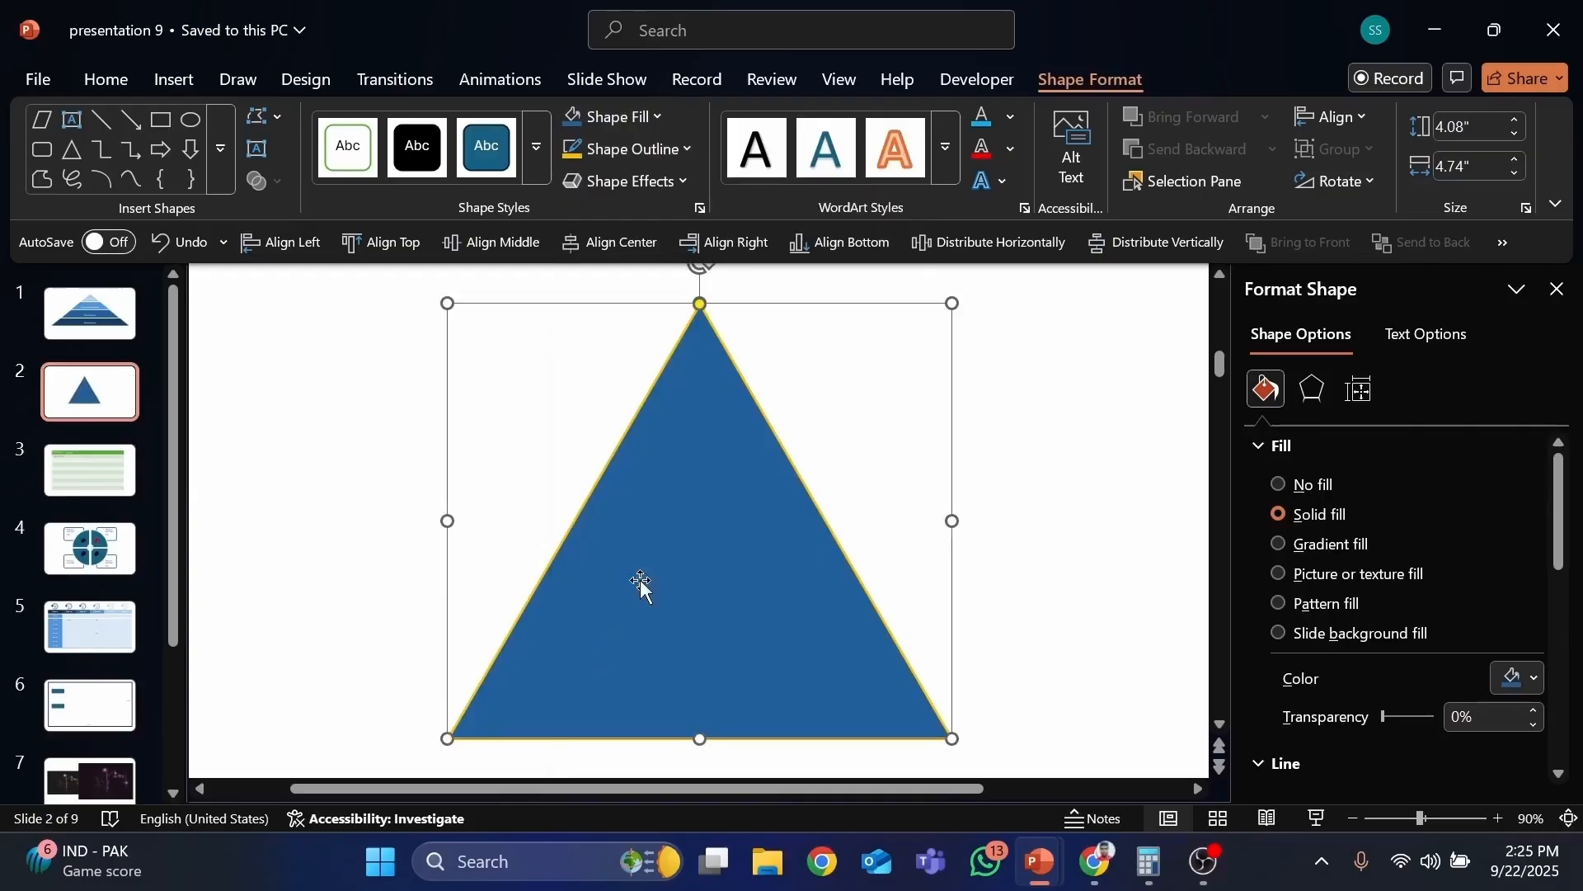
left_click(631, 152)
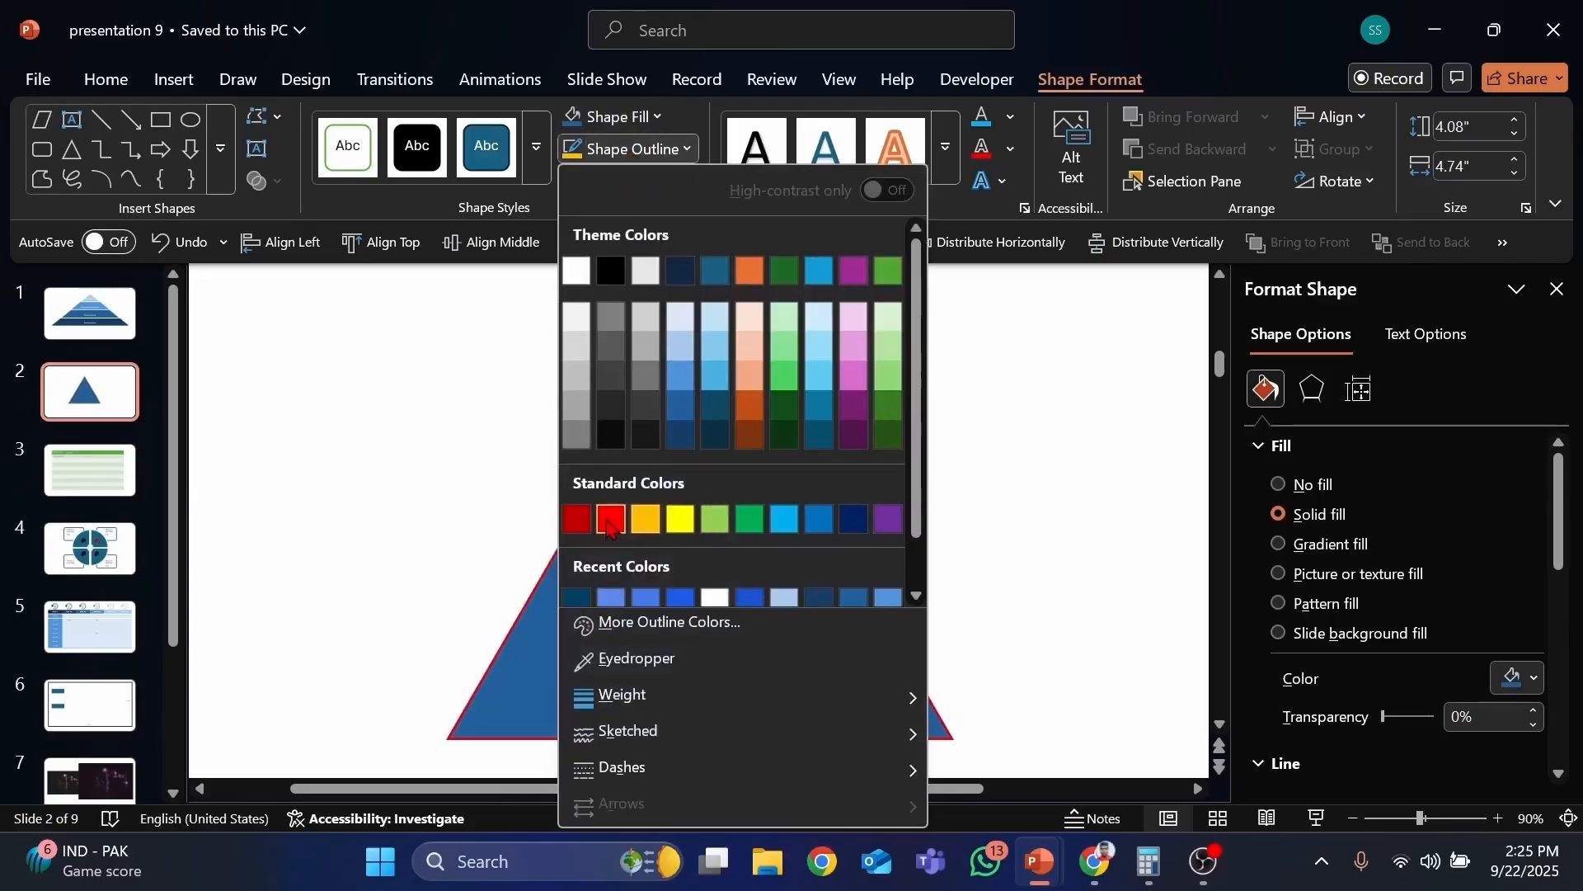
left_click(597, 516)
Step: Remove the triangle's outline, then undo the removal
left_click(652, 150)
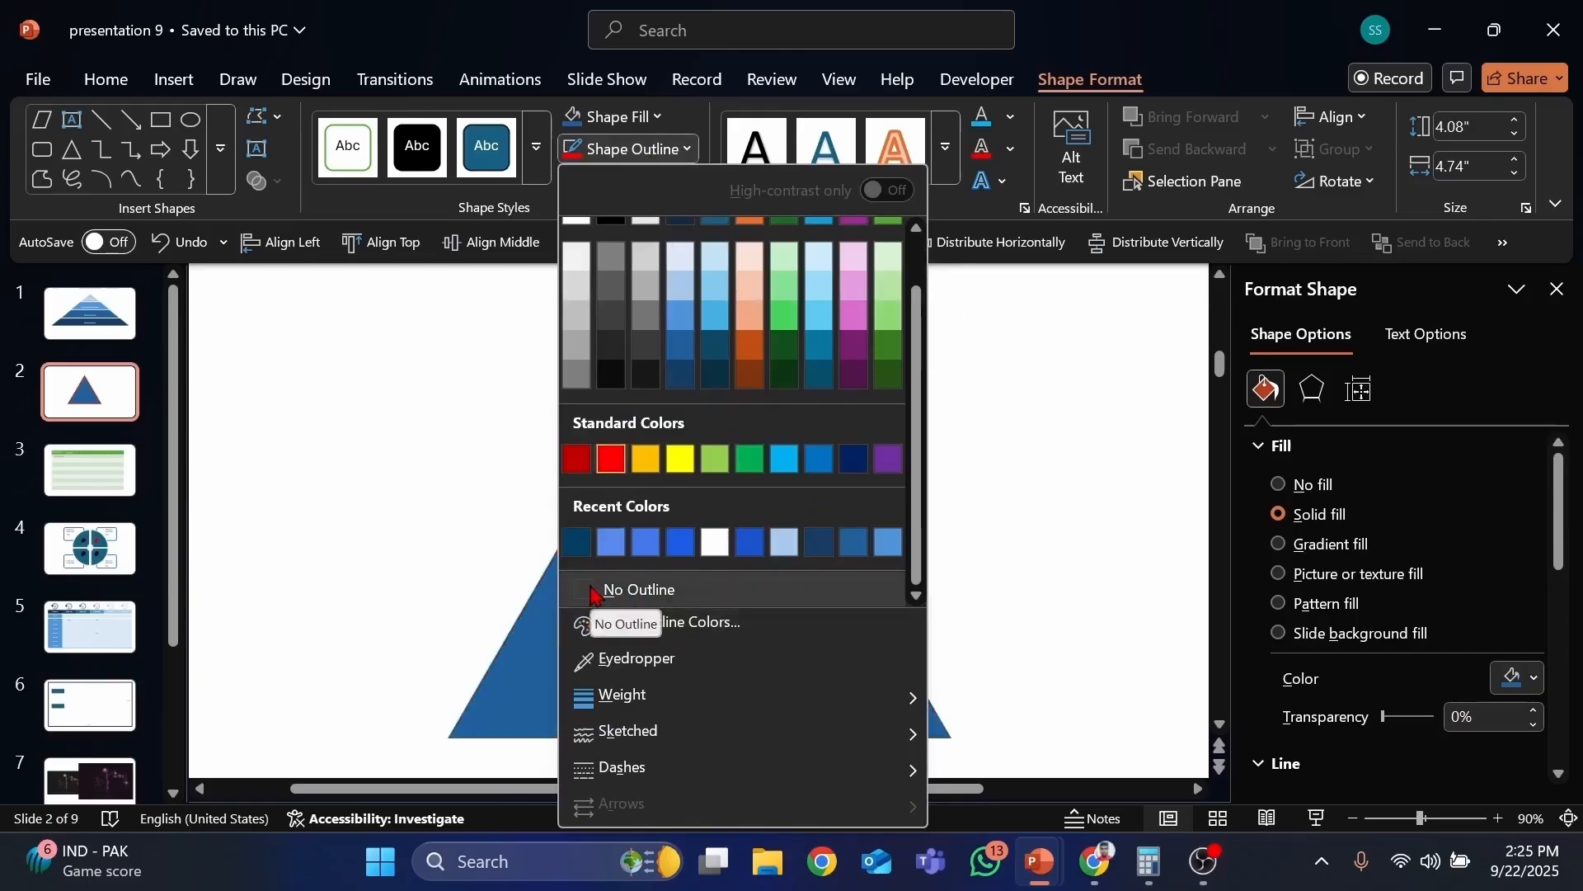
left_click(588, 591)
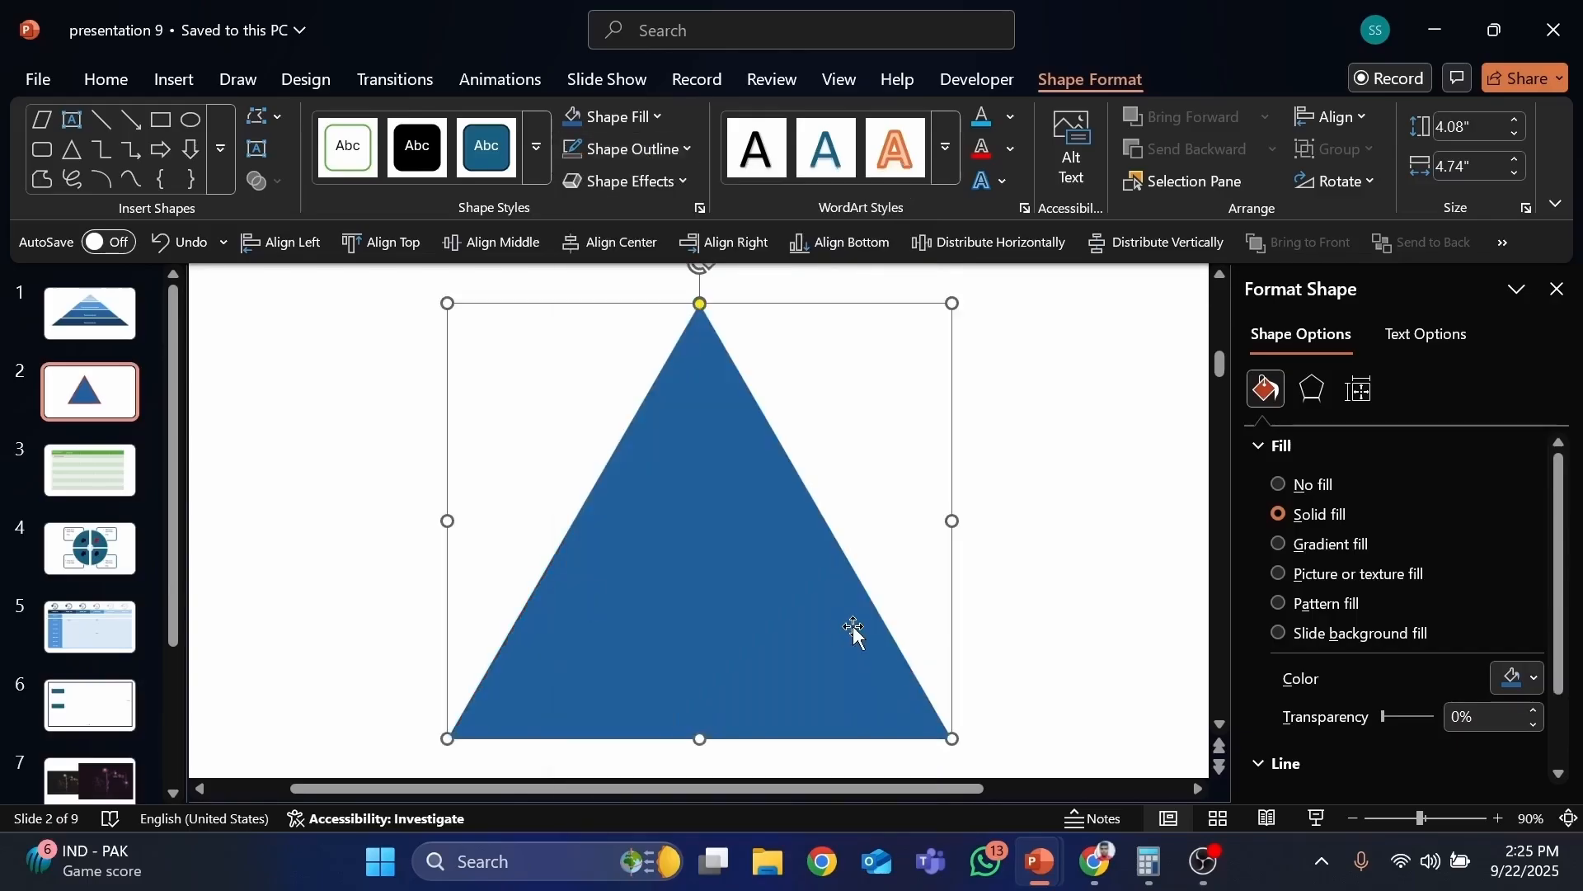
left_click(188, 256)
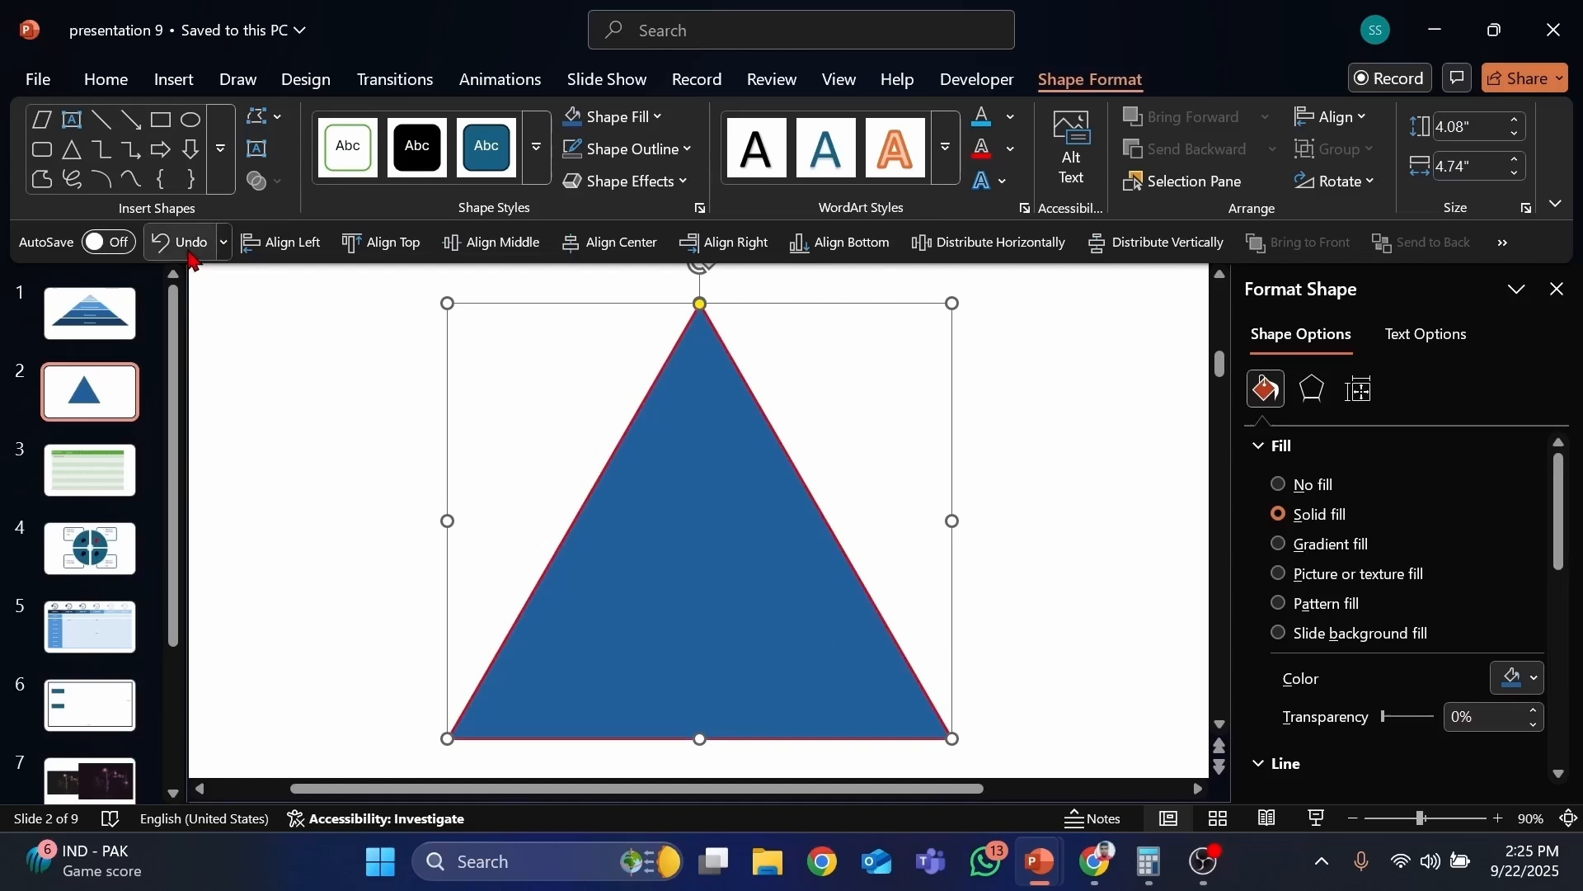
Step: Set the triangle to no fill, then delete the triangle
left_click(800, 447)
left_click(718, 406)
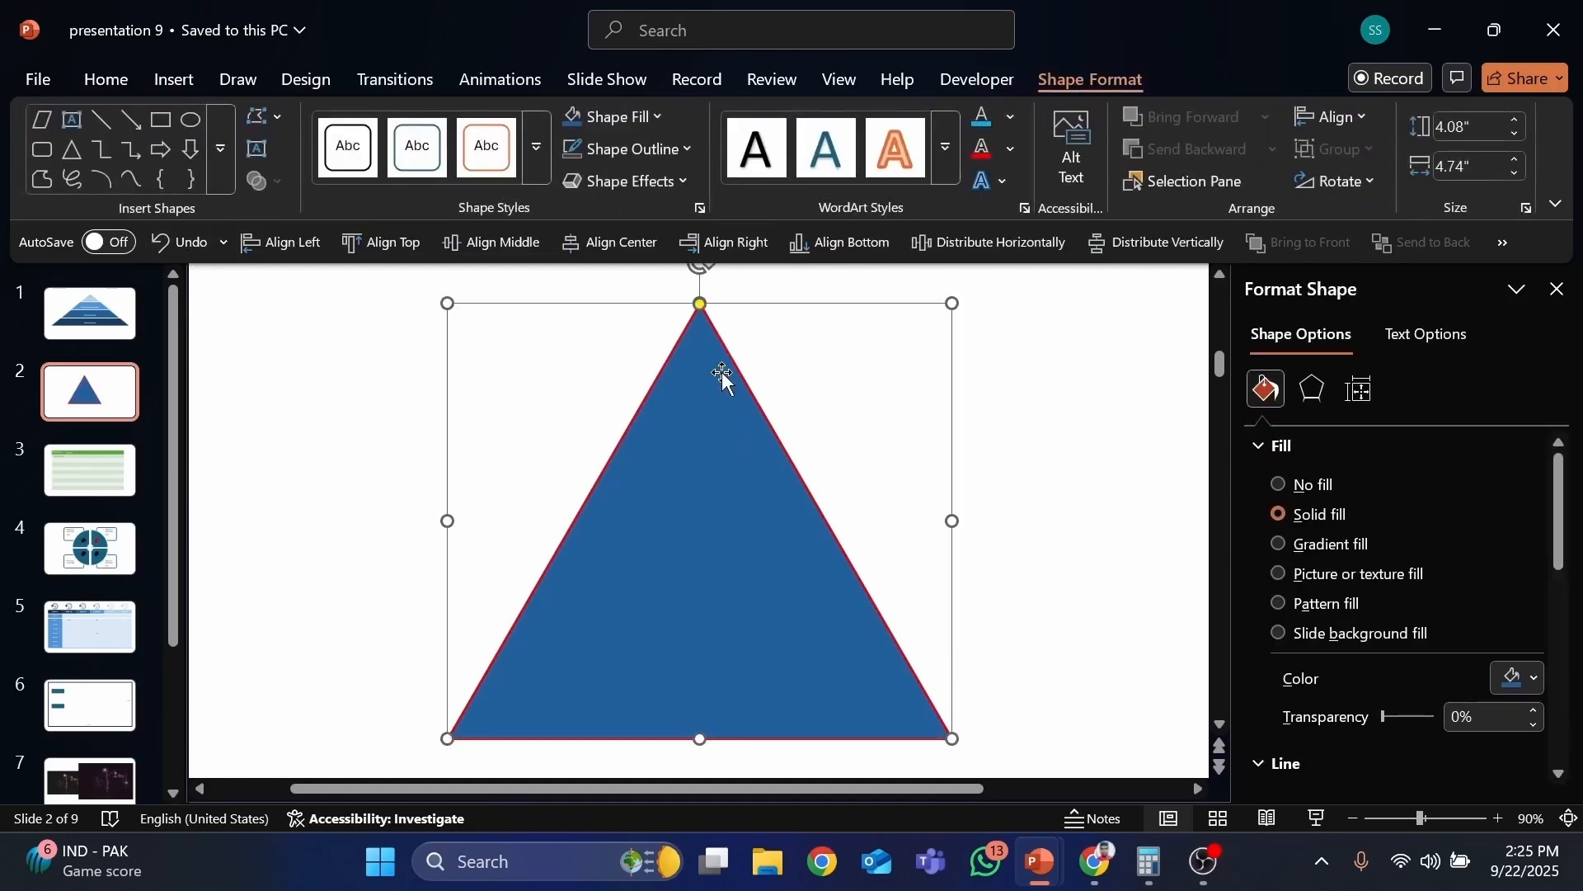
left_click(648, 124)
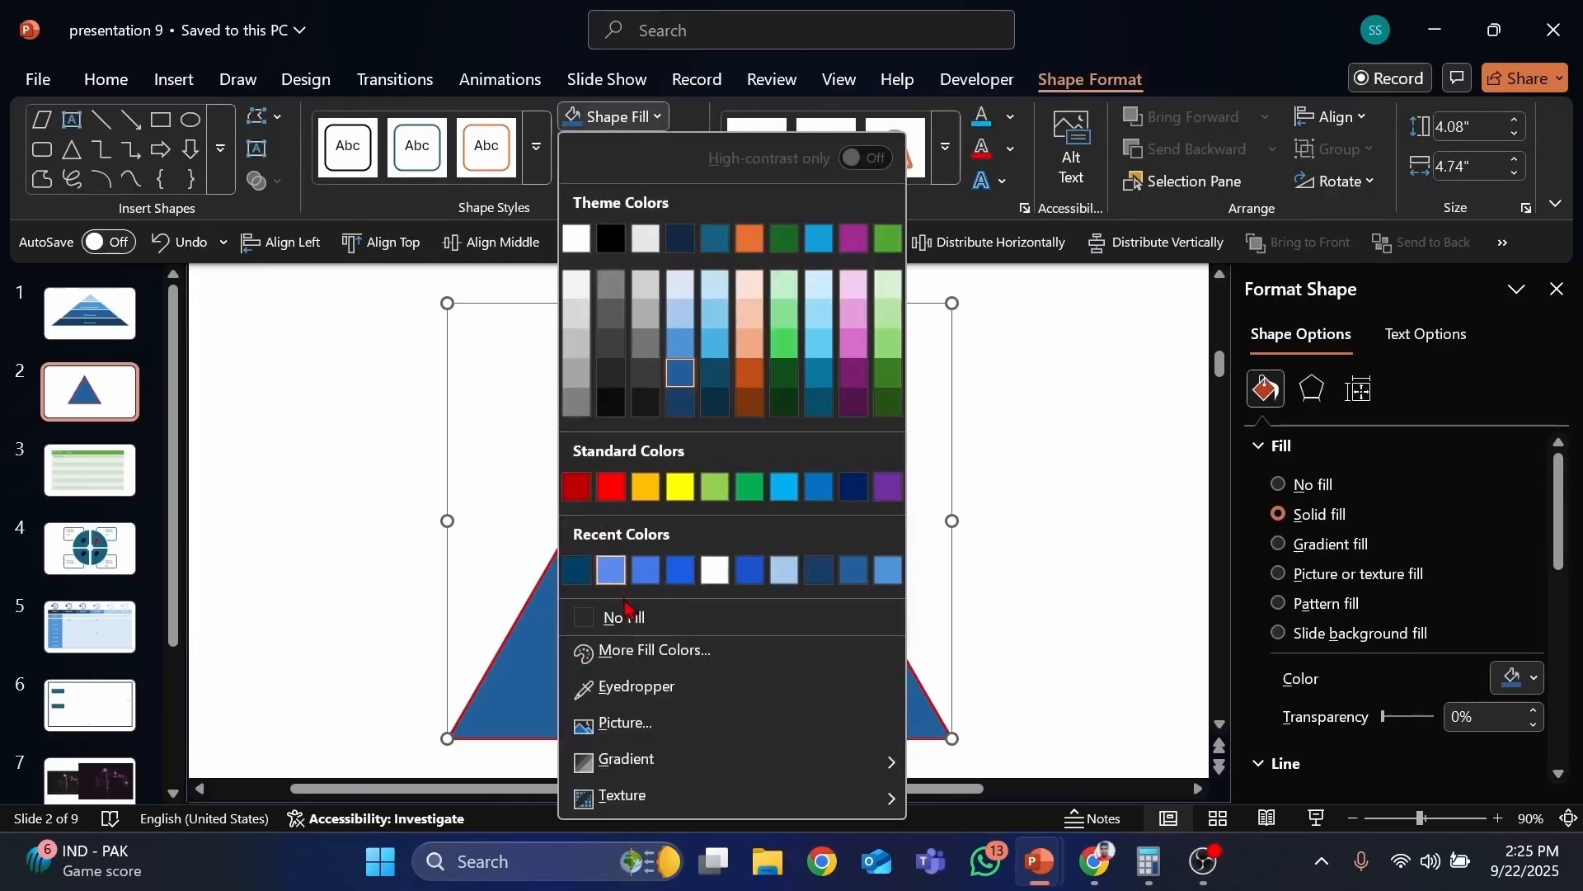
left_click(625, 122)
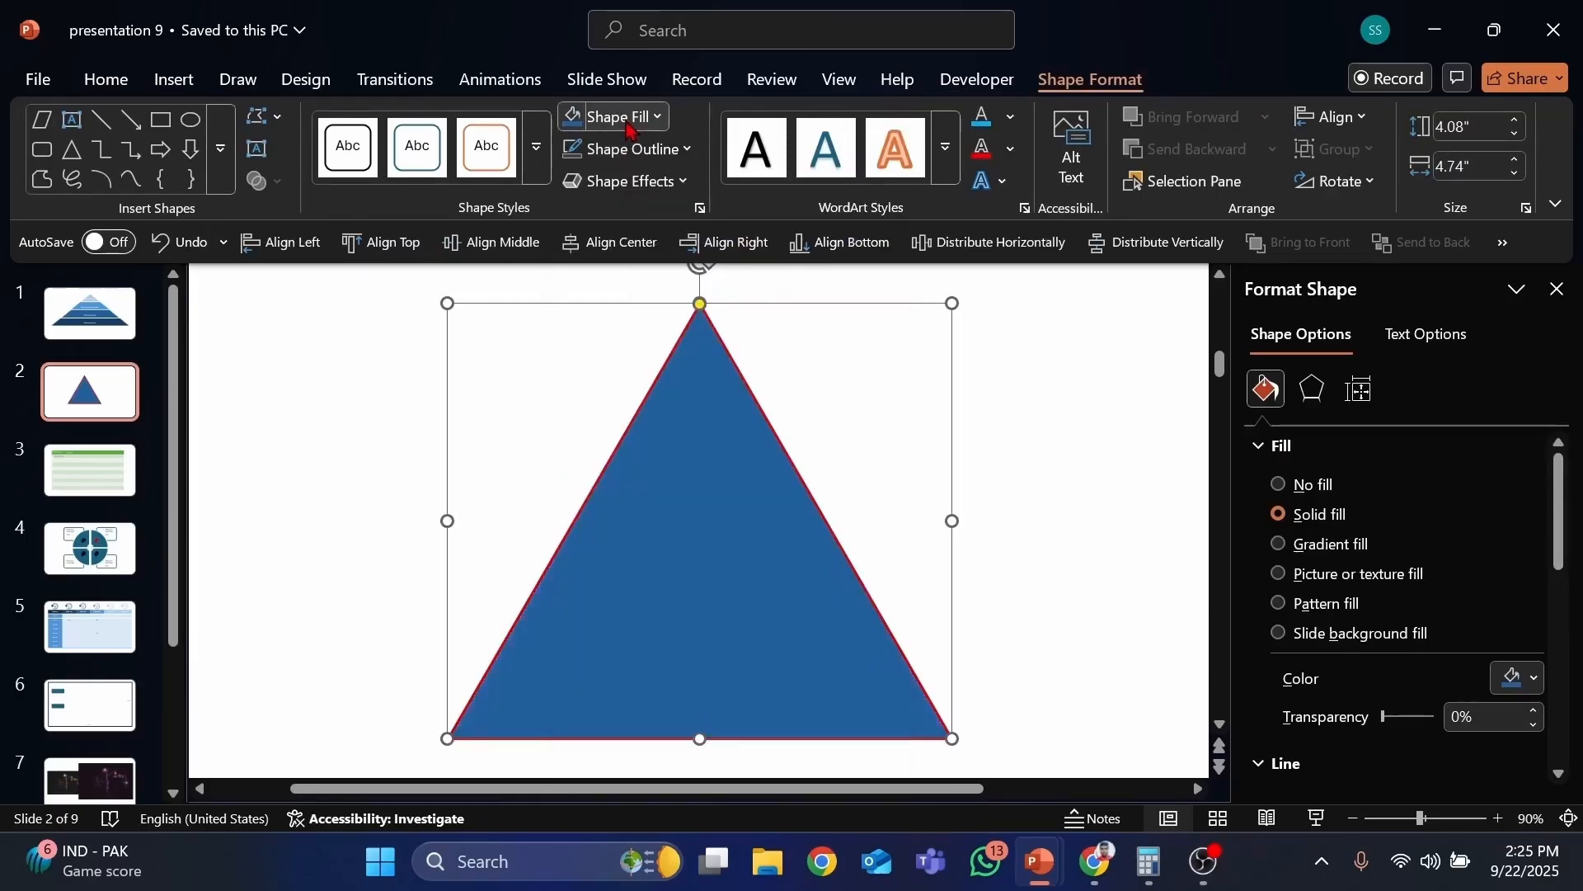
left_click(625, 122)
left_click(620, 617)
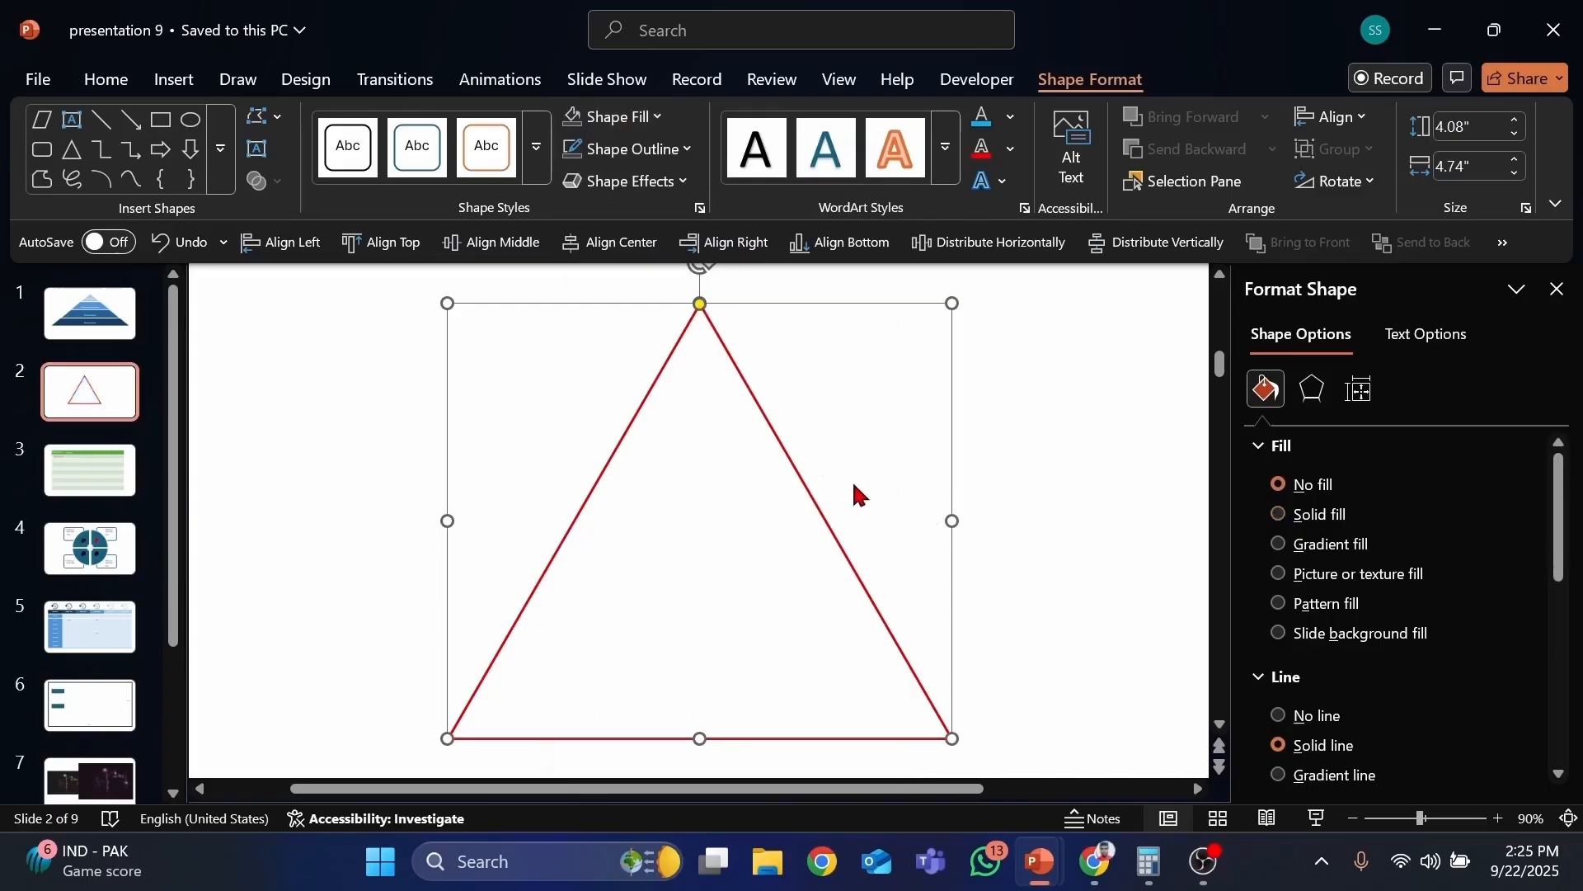
key("Delete")
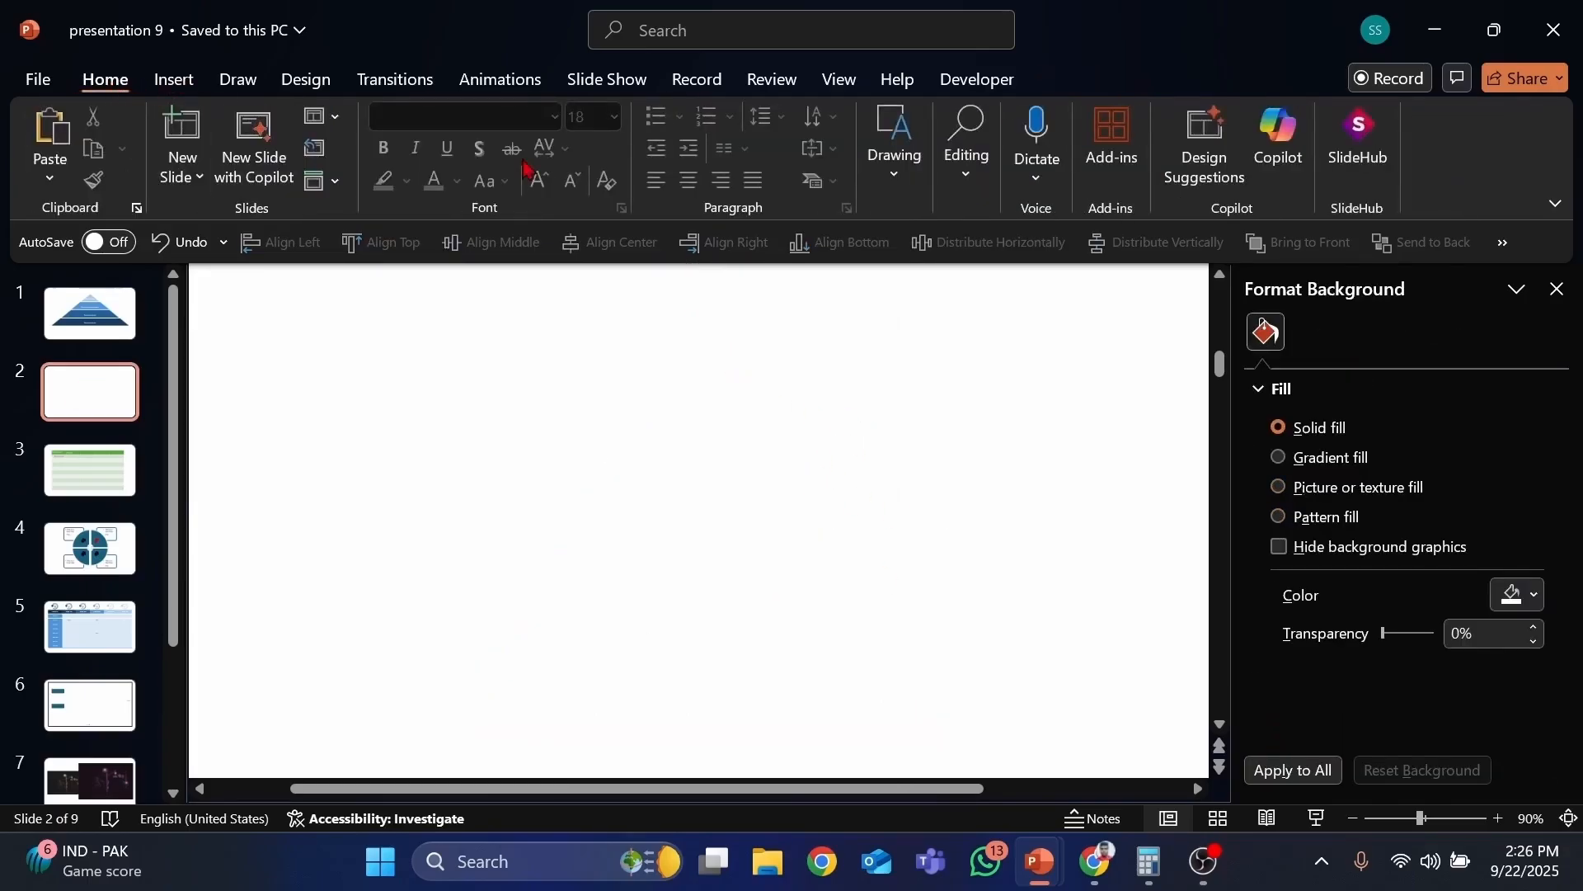
Step: Draw a right triangle about 2.33 by 2.33 inches, move it, then delete it
left_click(174, 79)
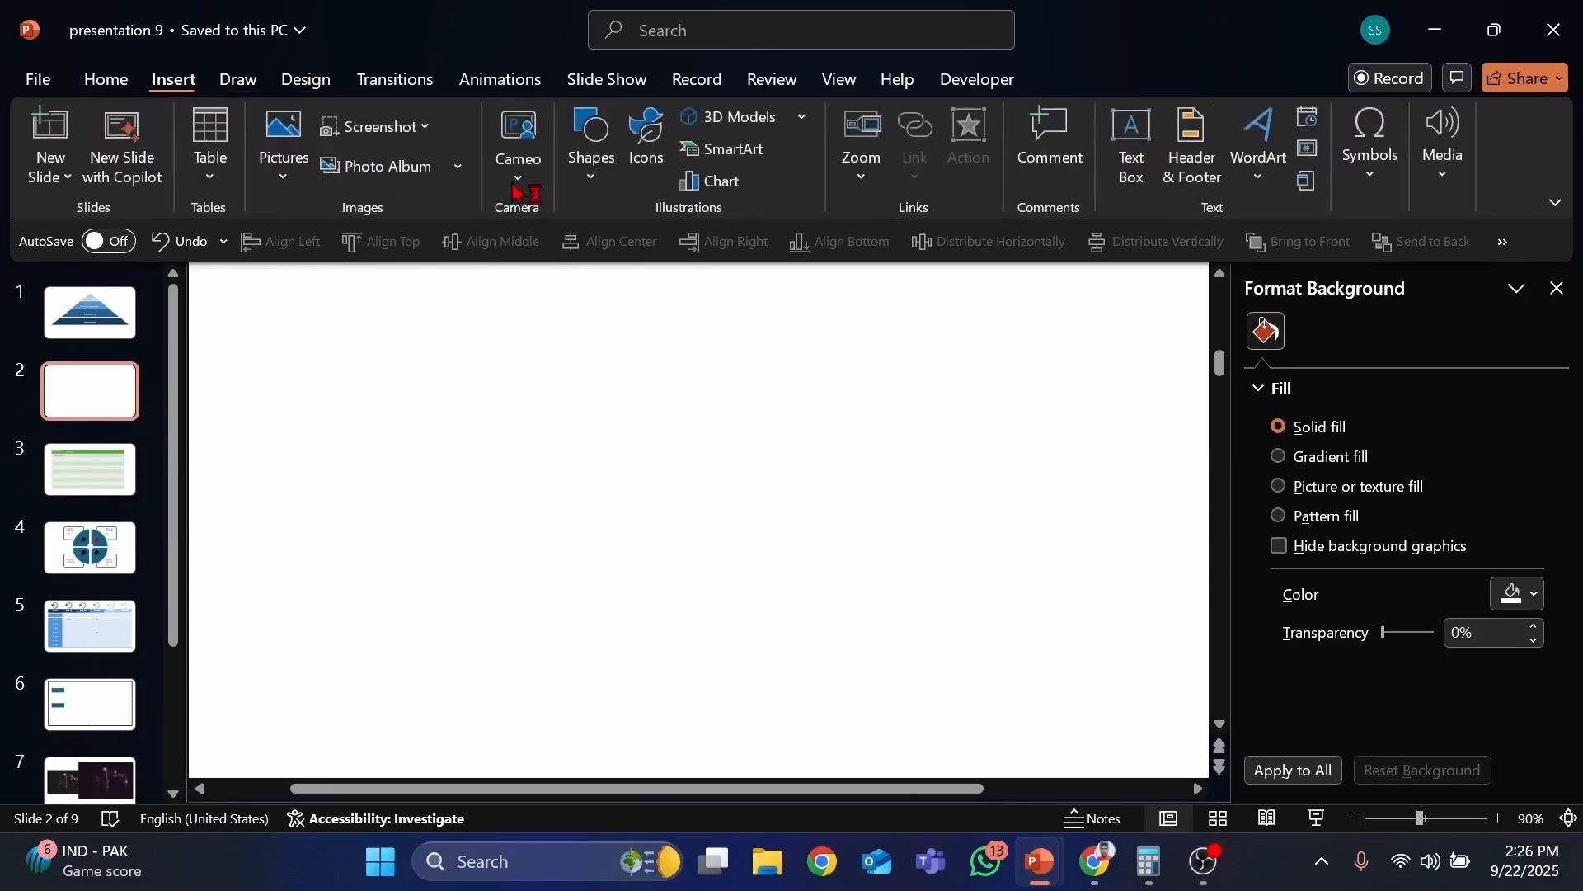
left_click(592, 156)
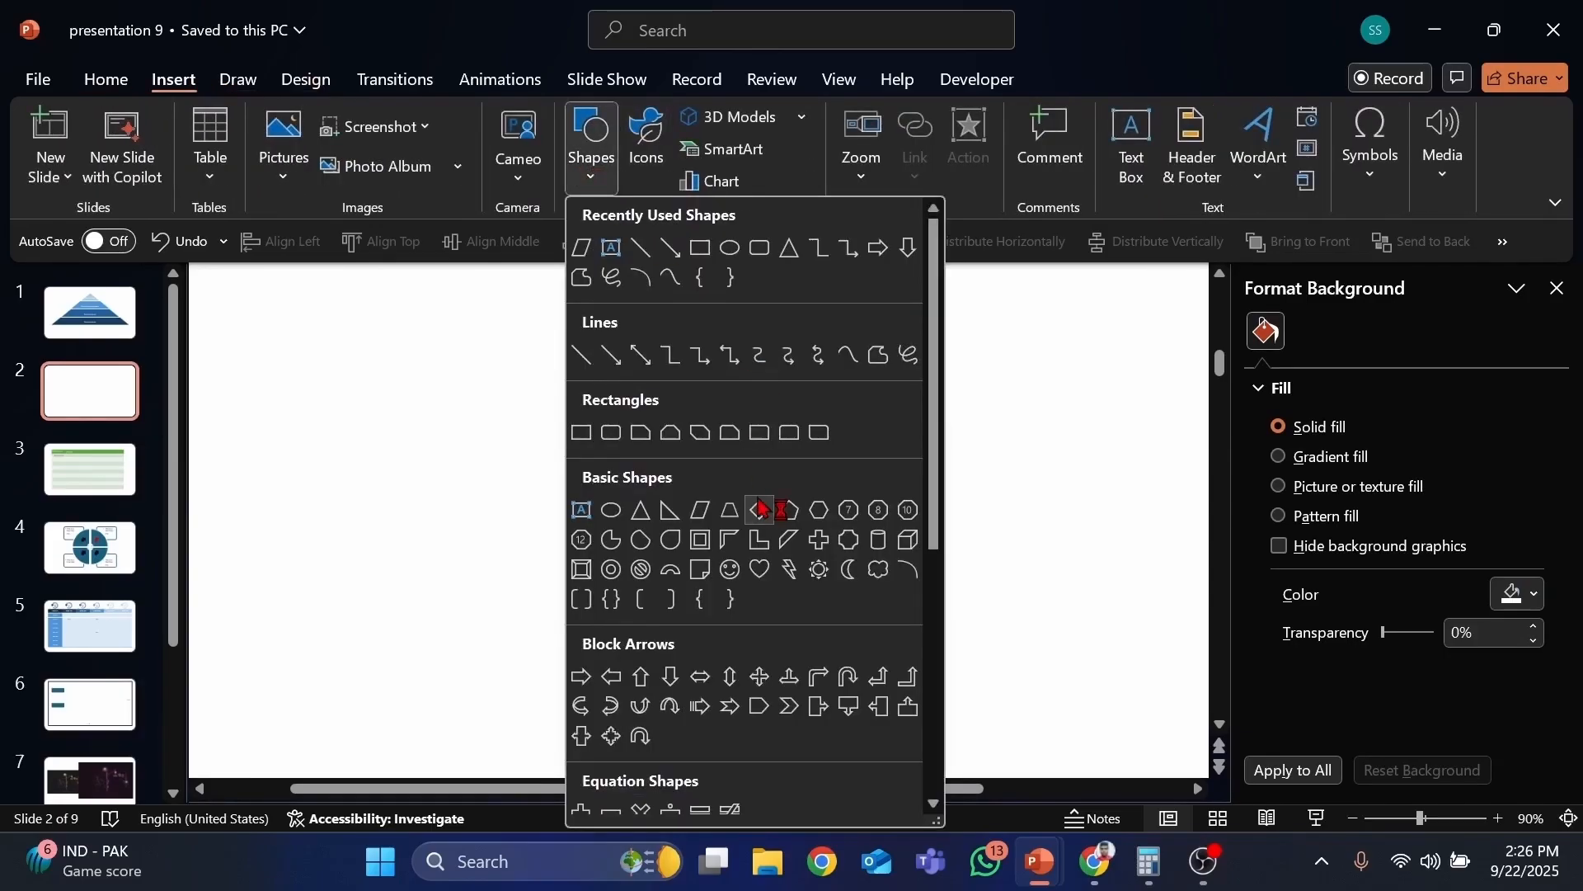
left_click(667, 509)
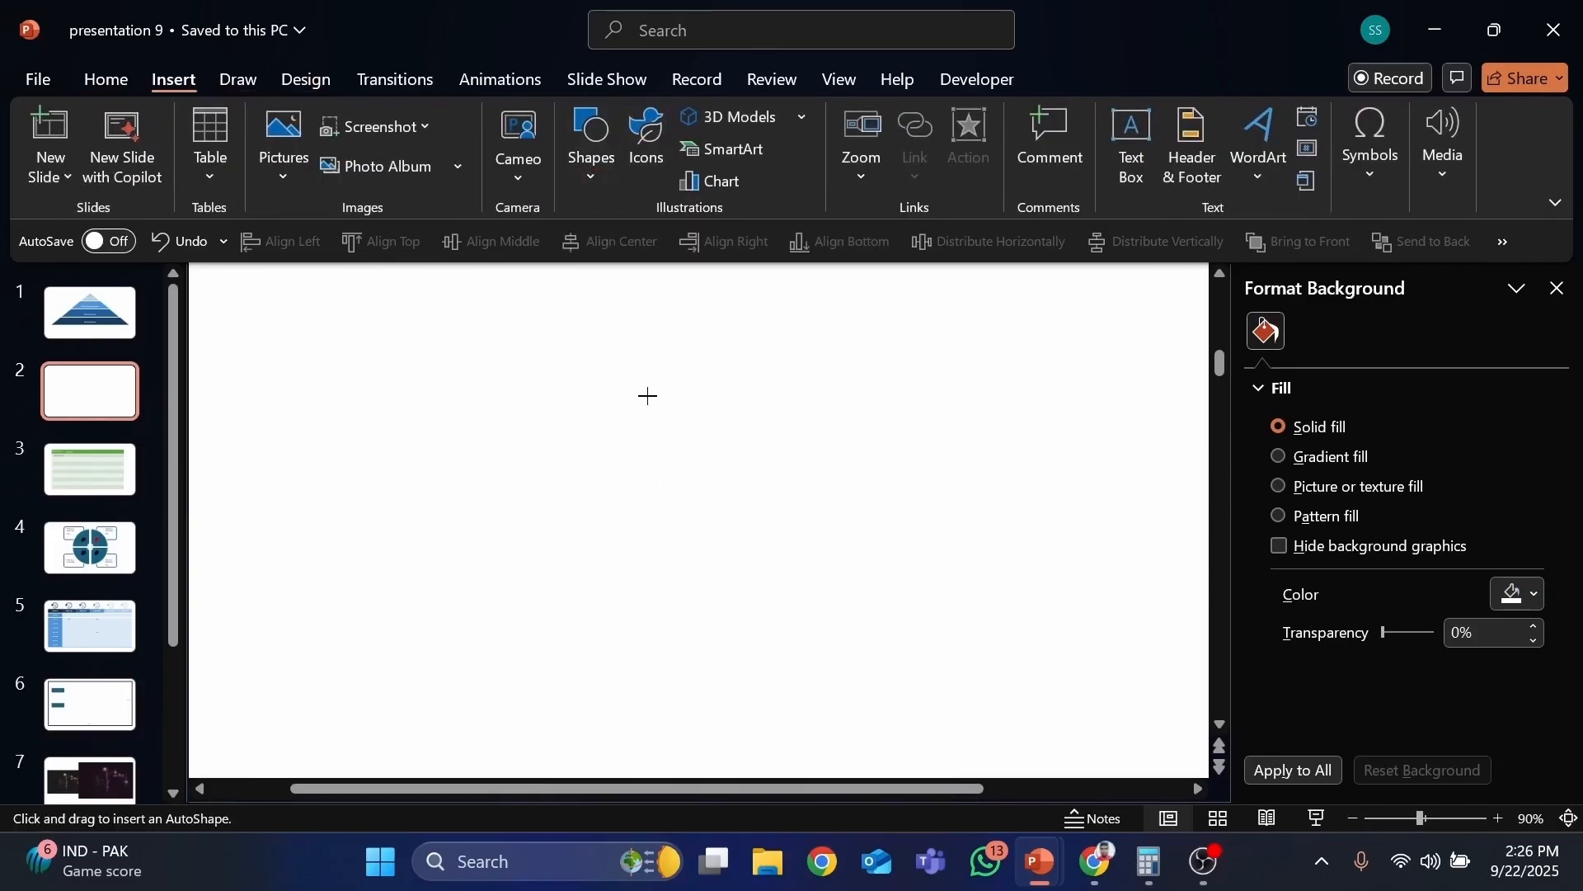
left_click_drag(648, 396, 829, 575)
left_click_drag(725, 515, 720, 565)
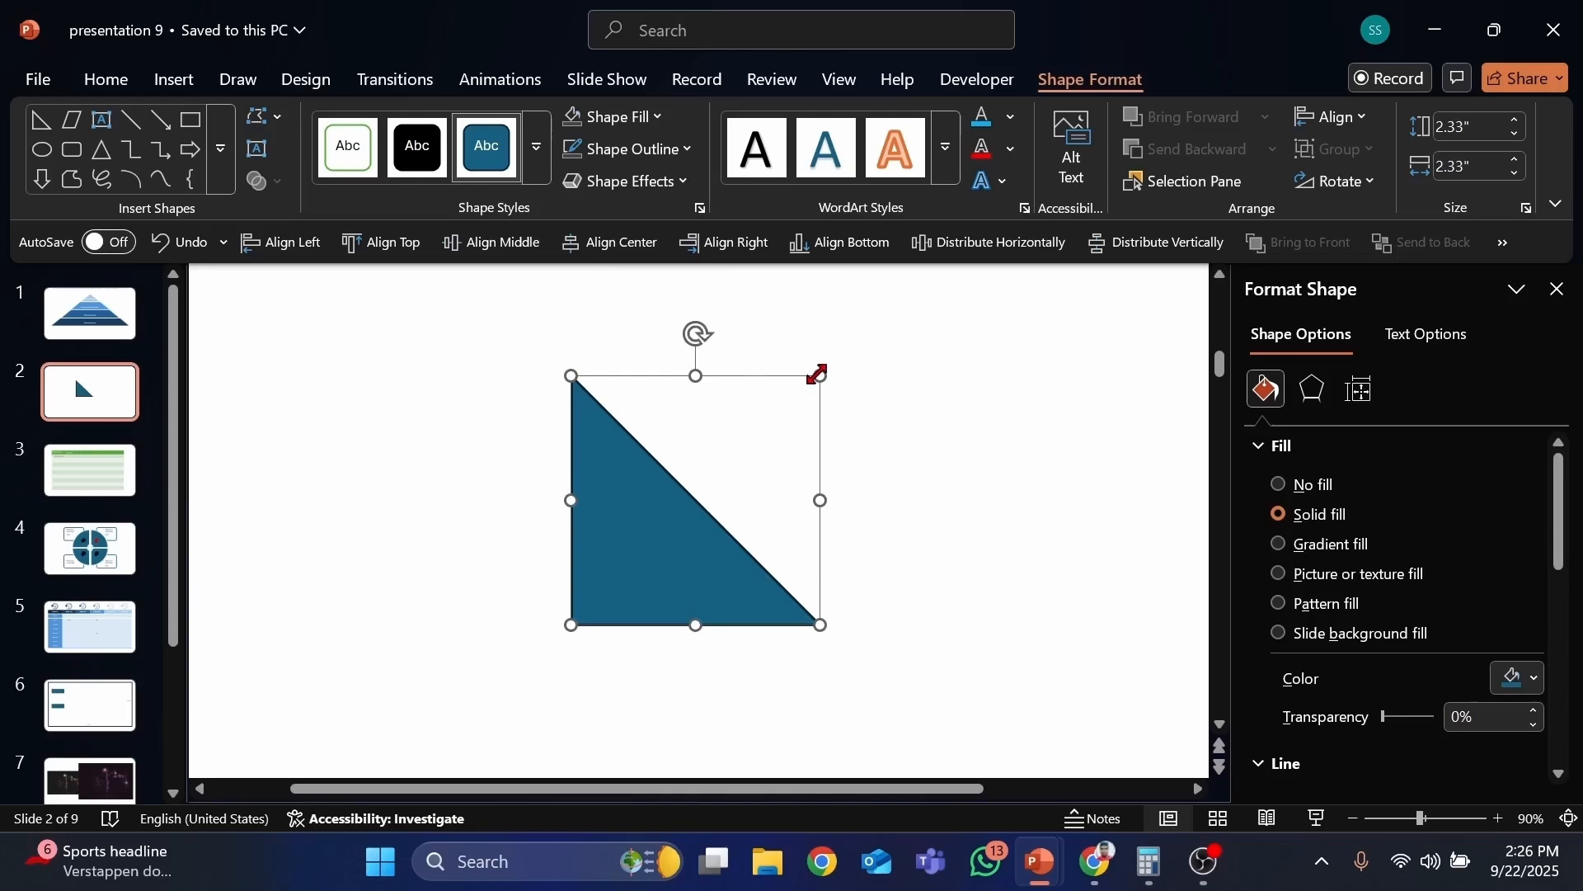
key("Delete")
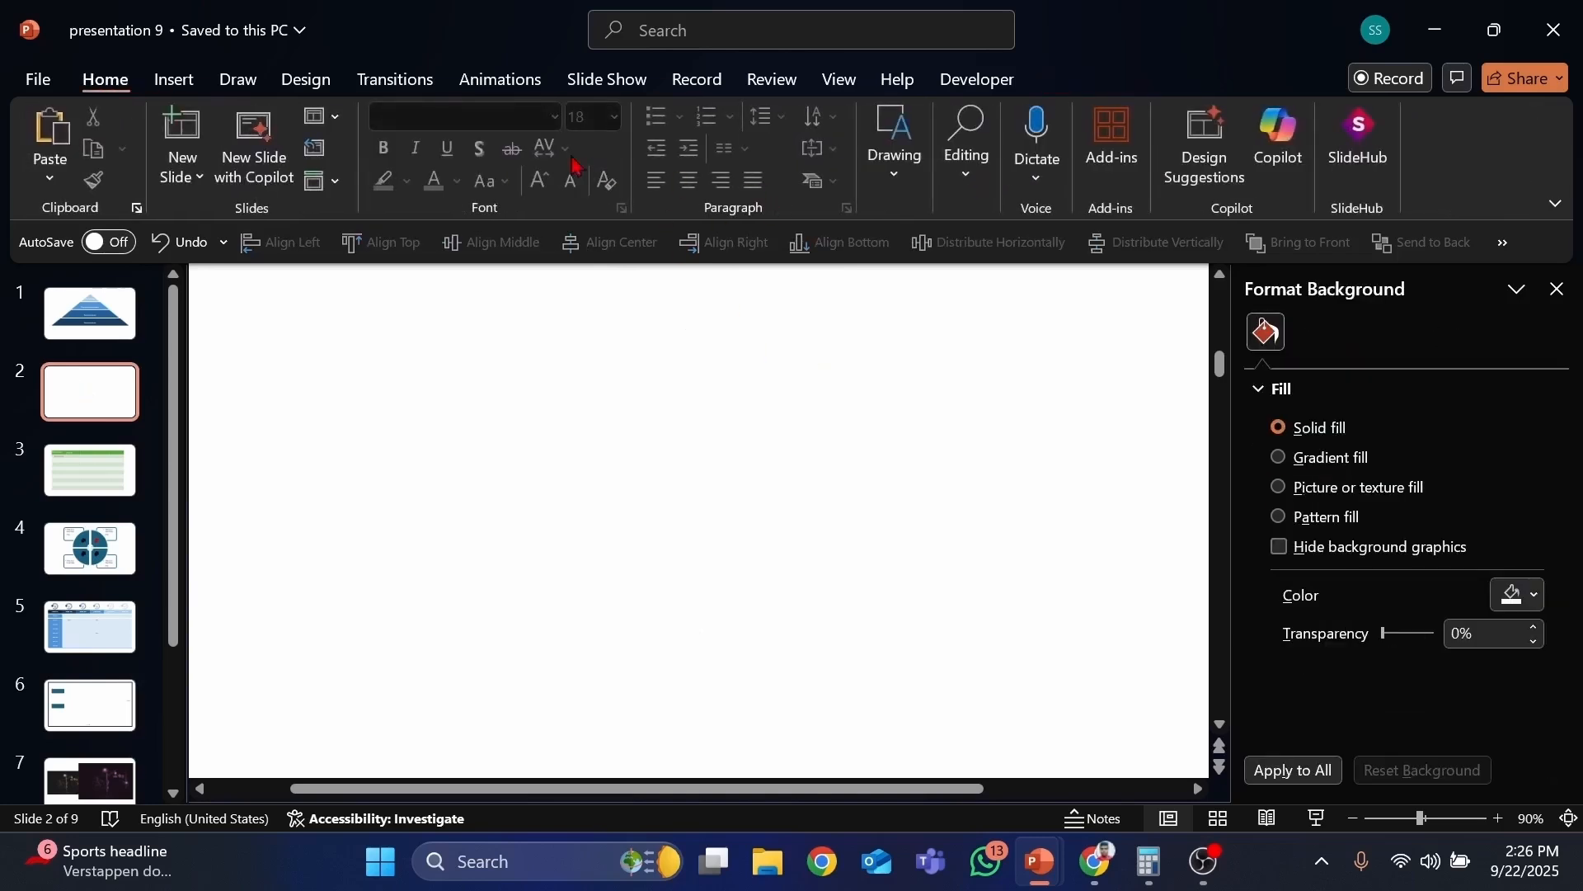
Step: Draw a parallelogram about 3.76 by 2.83 inches, increase its slant, then delete it
left_click(174, 79)
left_click(579, 175)
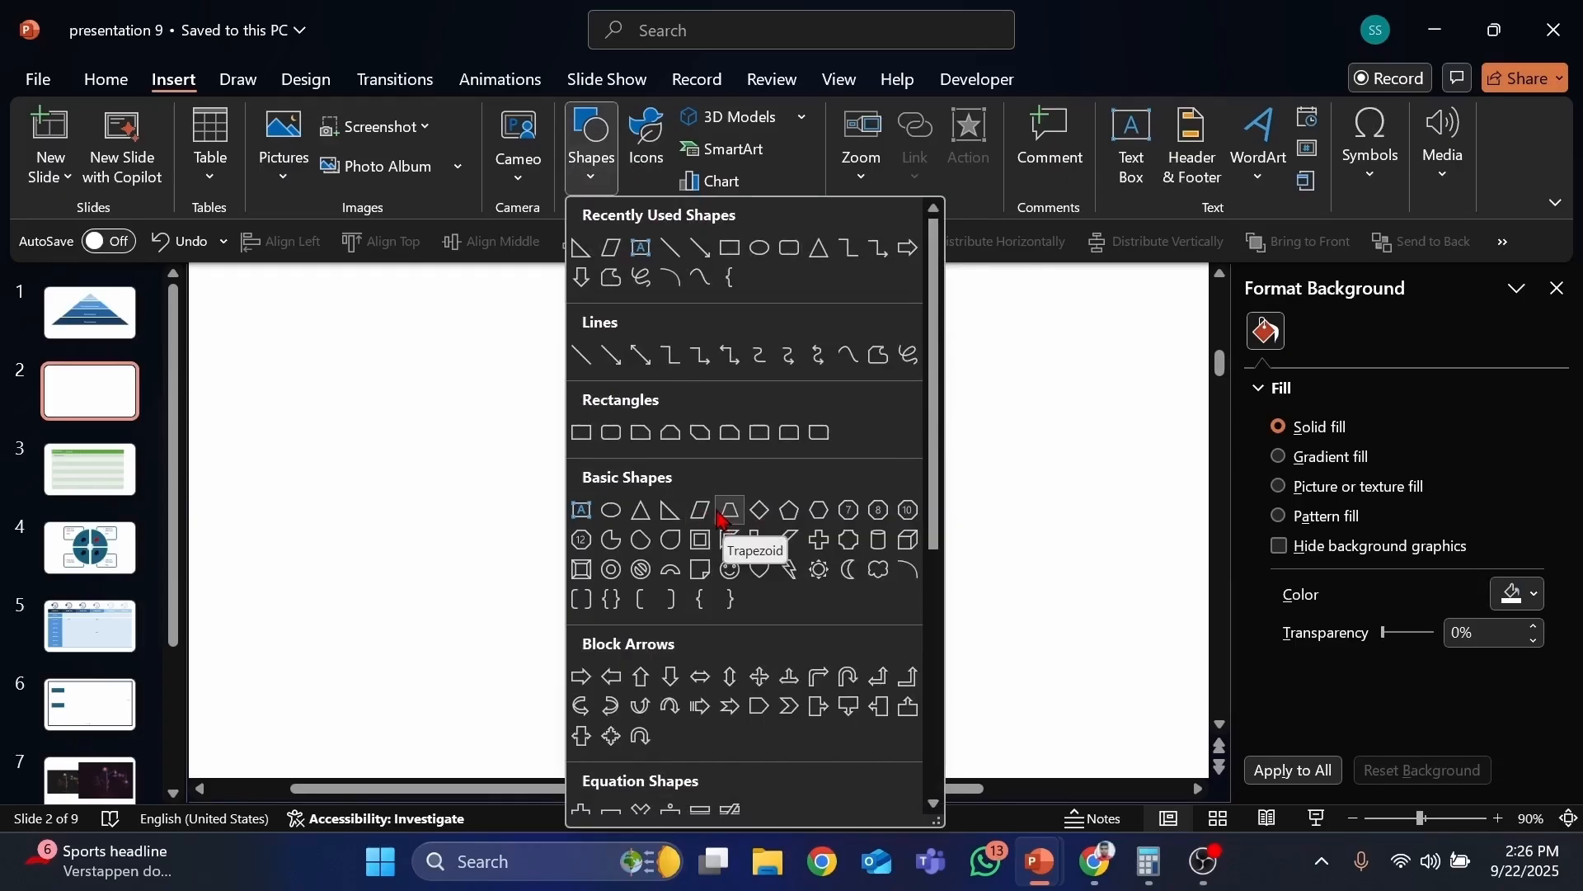
left_click(701, 511)
left_click_drag(707, 400, 985, 611)
left_click_drag(802, 458, 771, 546)
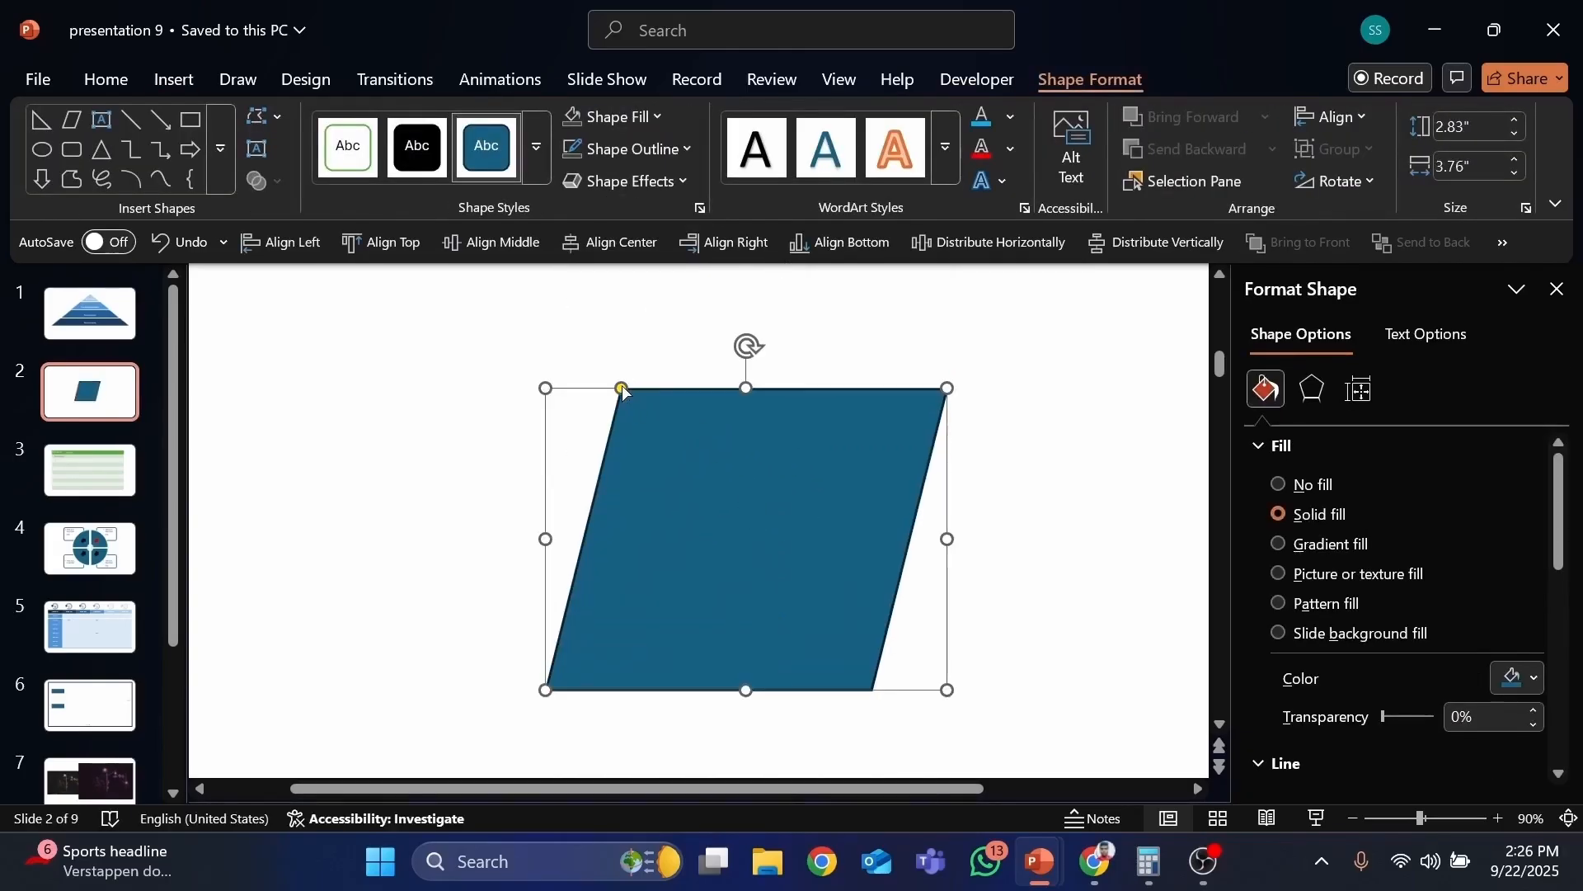
left_click_drag(623, 388, 852, 437)
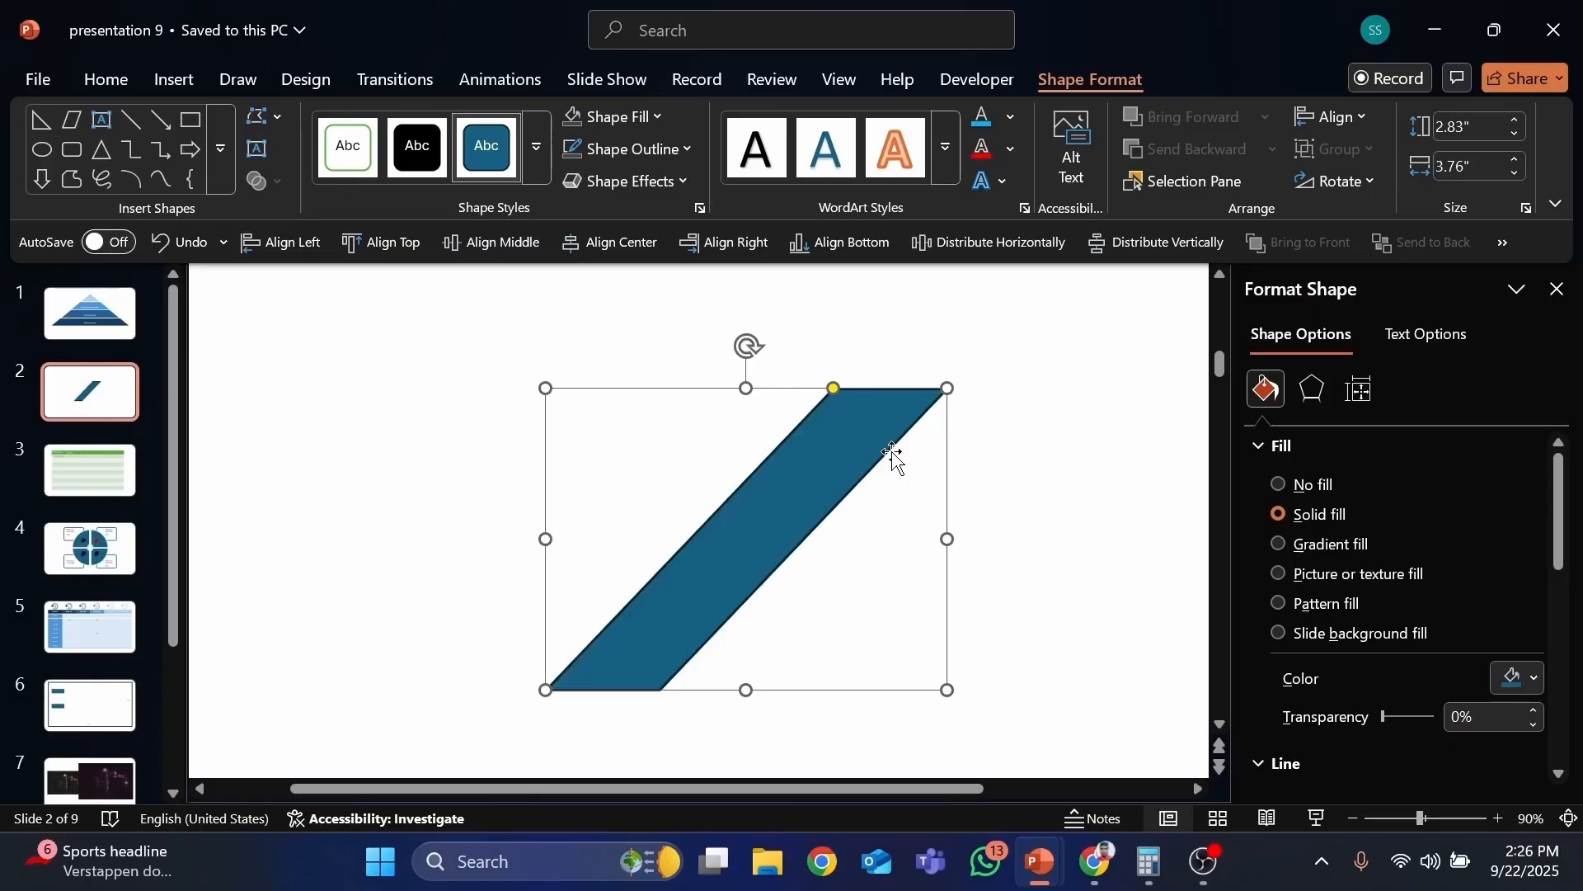
key("Delete")
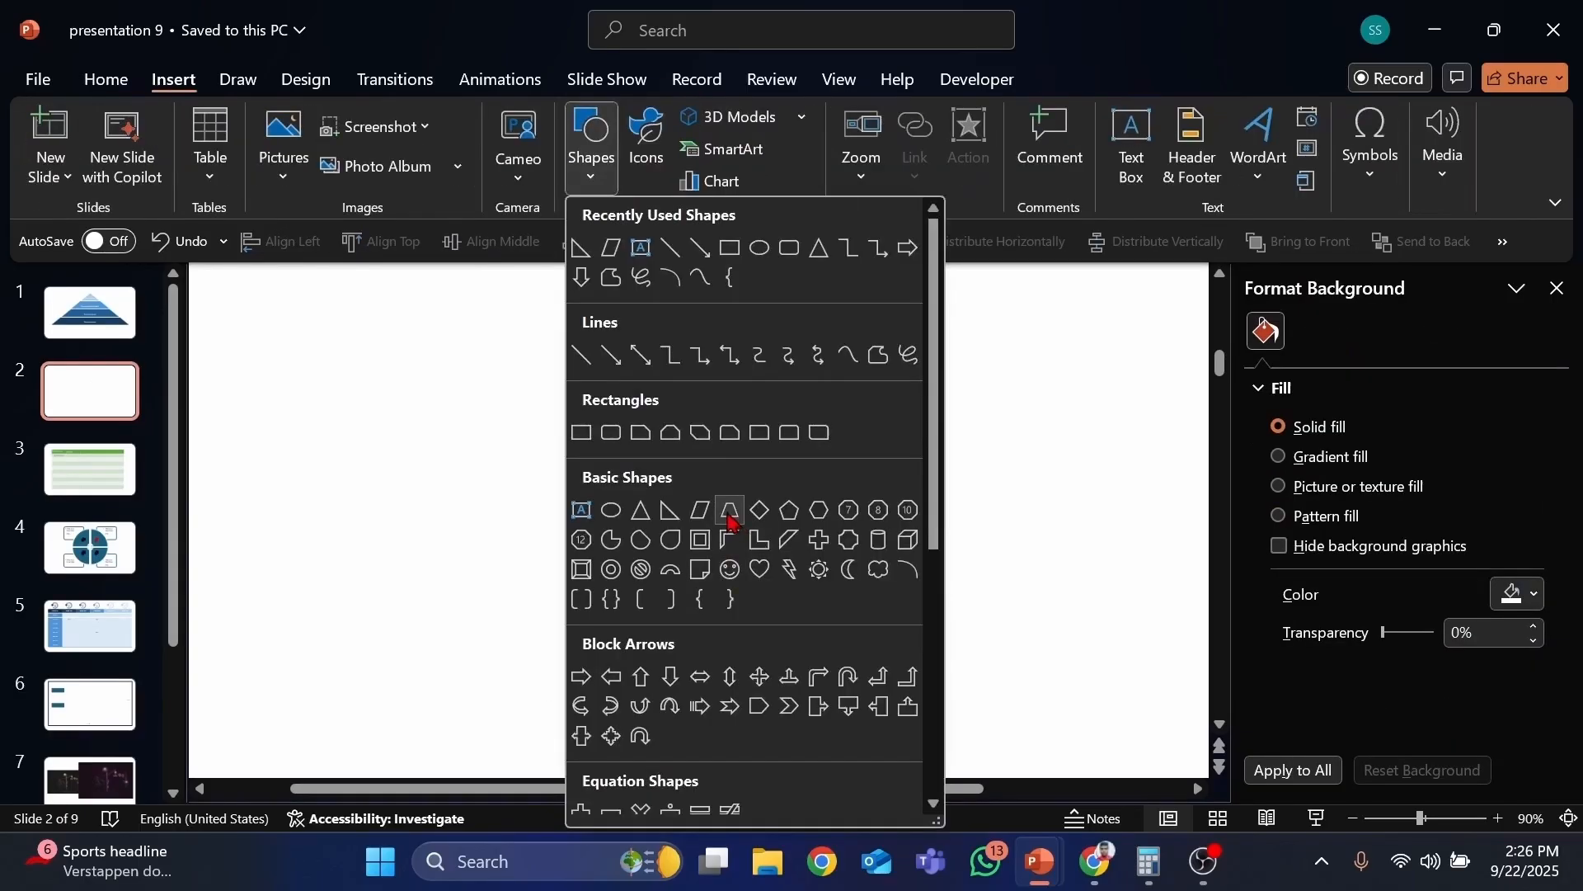
Step: Draw a trapezoid and enlarge it to about 2.24 by 1.68 inches
left_click(730, 509)
left_click(651, 413)
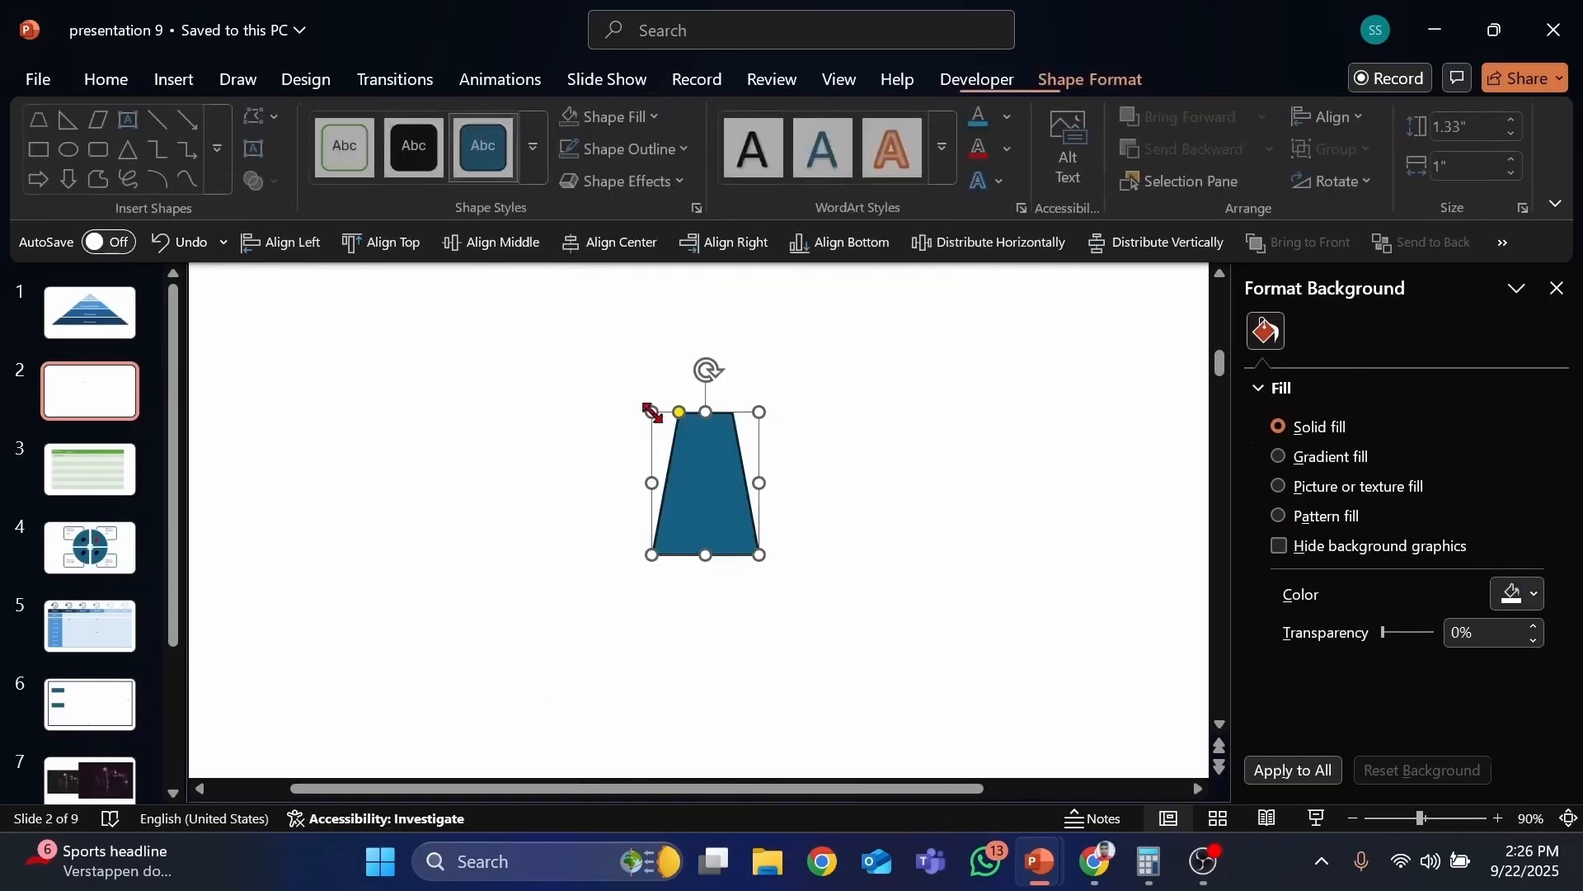
left_click_drag(753, 555, 769, 603)
left_click_drag(725, 490, 720, 539)
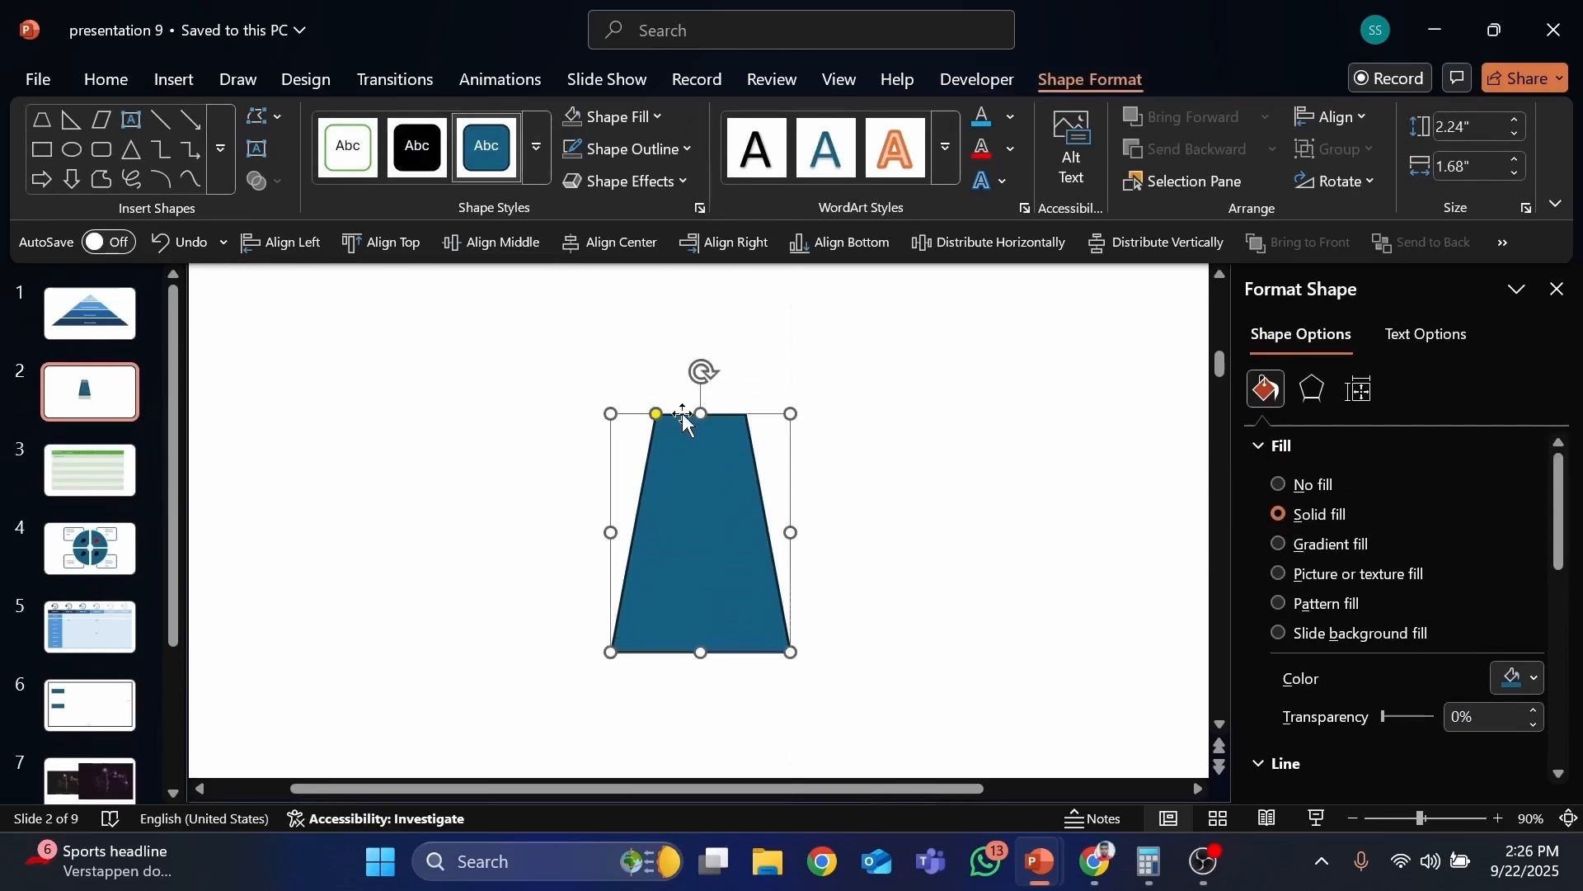
Step: Reshape the trapezoid's top into a point and back, then delete the trapezoid
left_click_drag(658, 418, 702, 430)
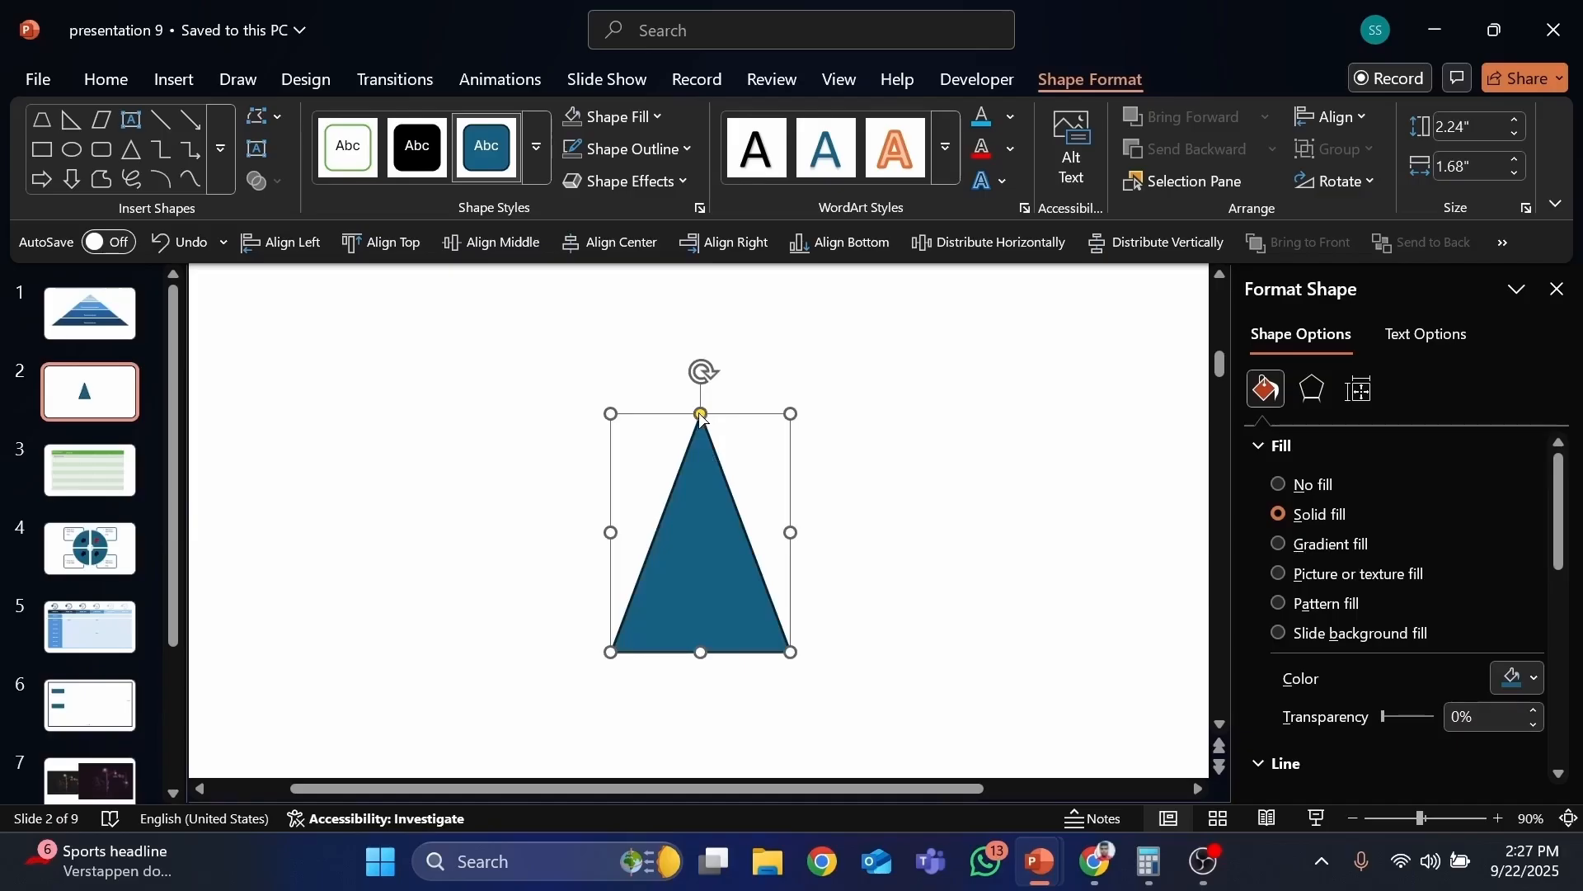
left_click_drag(702, 417, 644, 422)
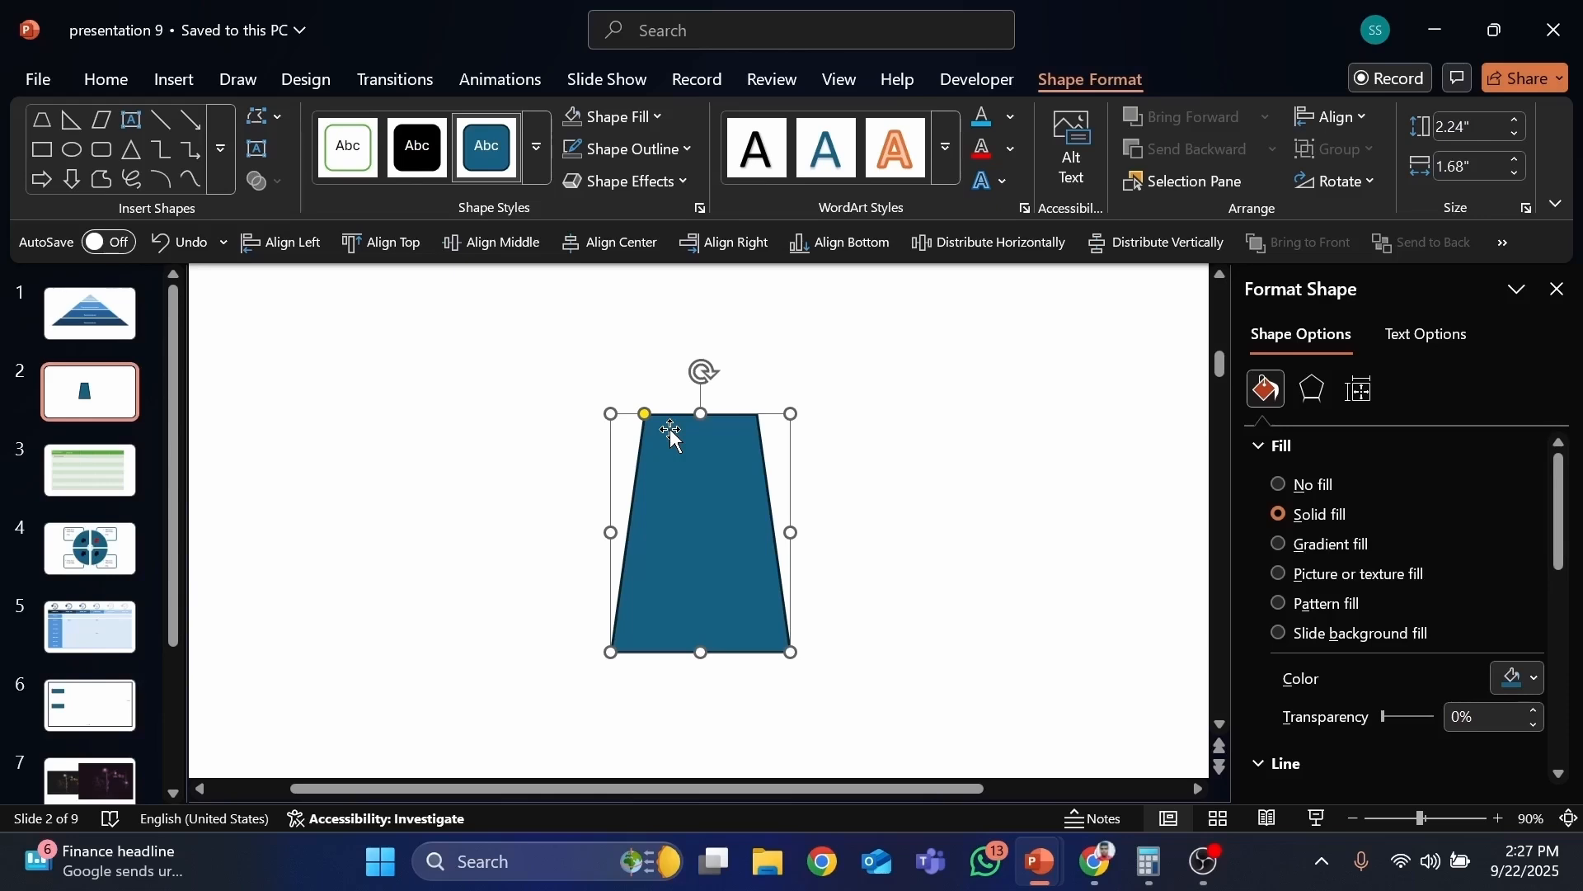
key("Delete")
Step: Draw a diamond about 2.61 by 2.61 inches and move it lower on the slide
key("alt+n")
key("s")
key("h")
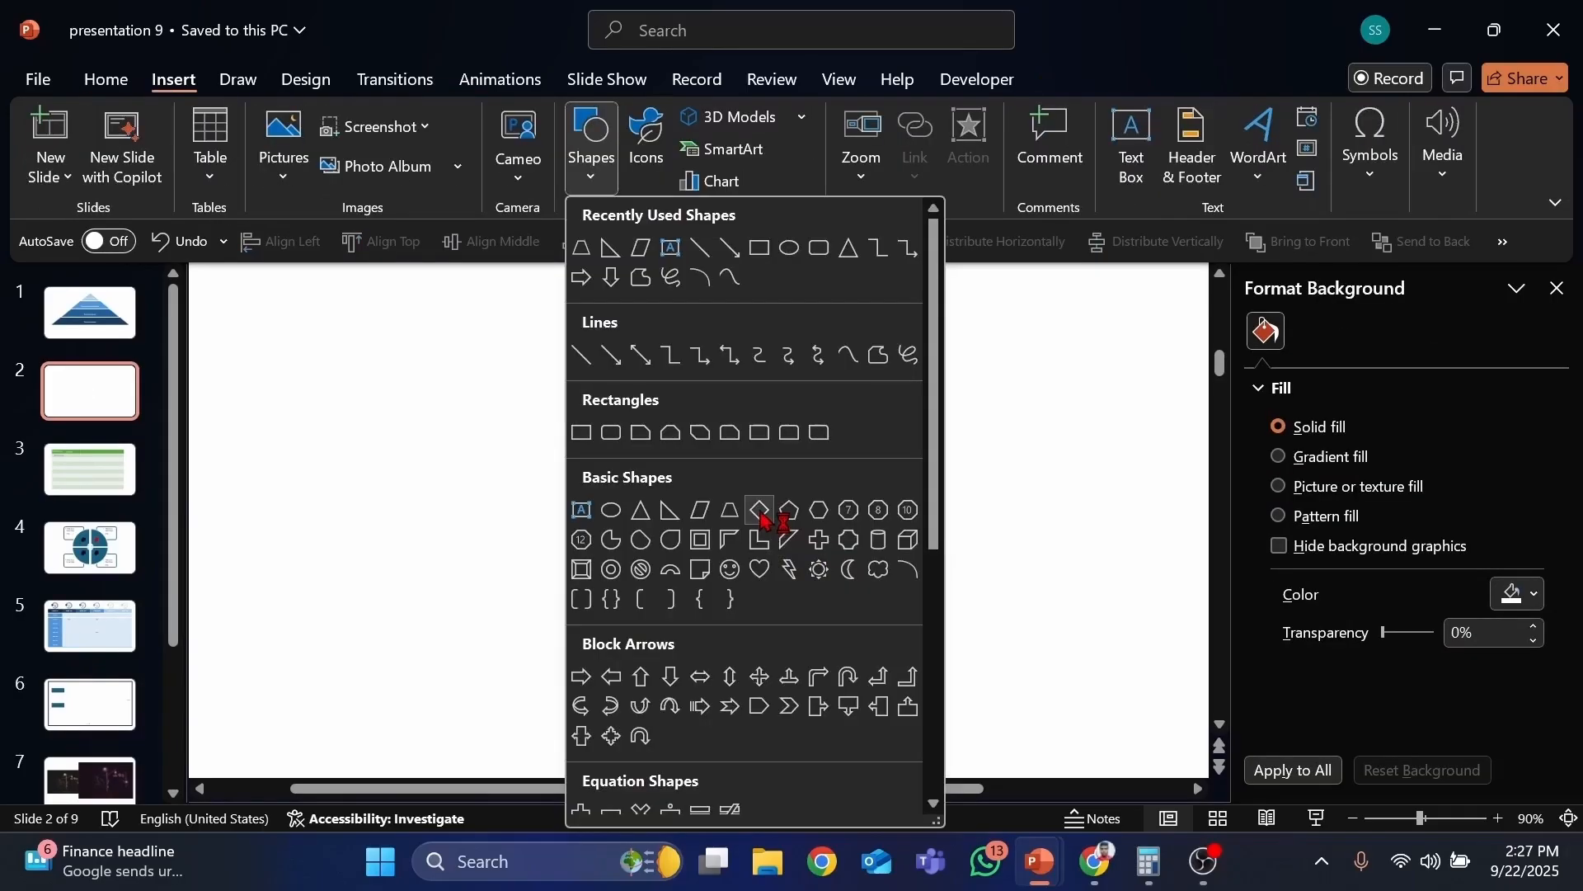
left_click(759, 511)
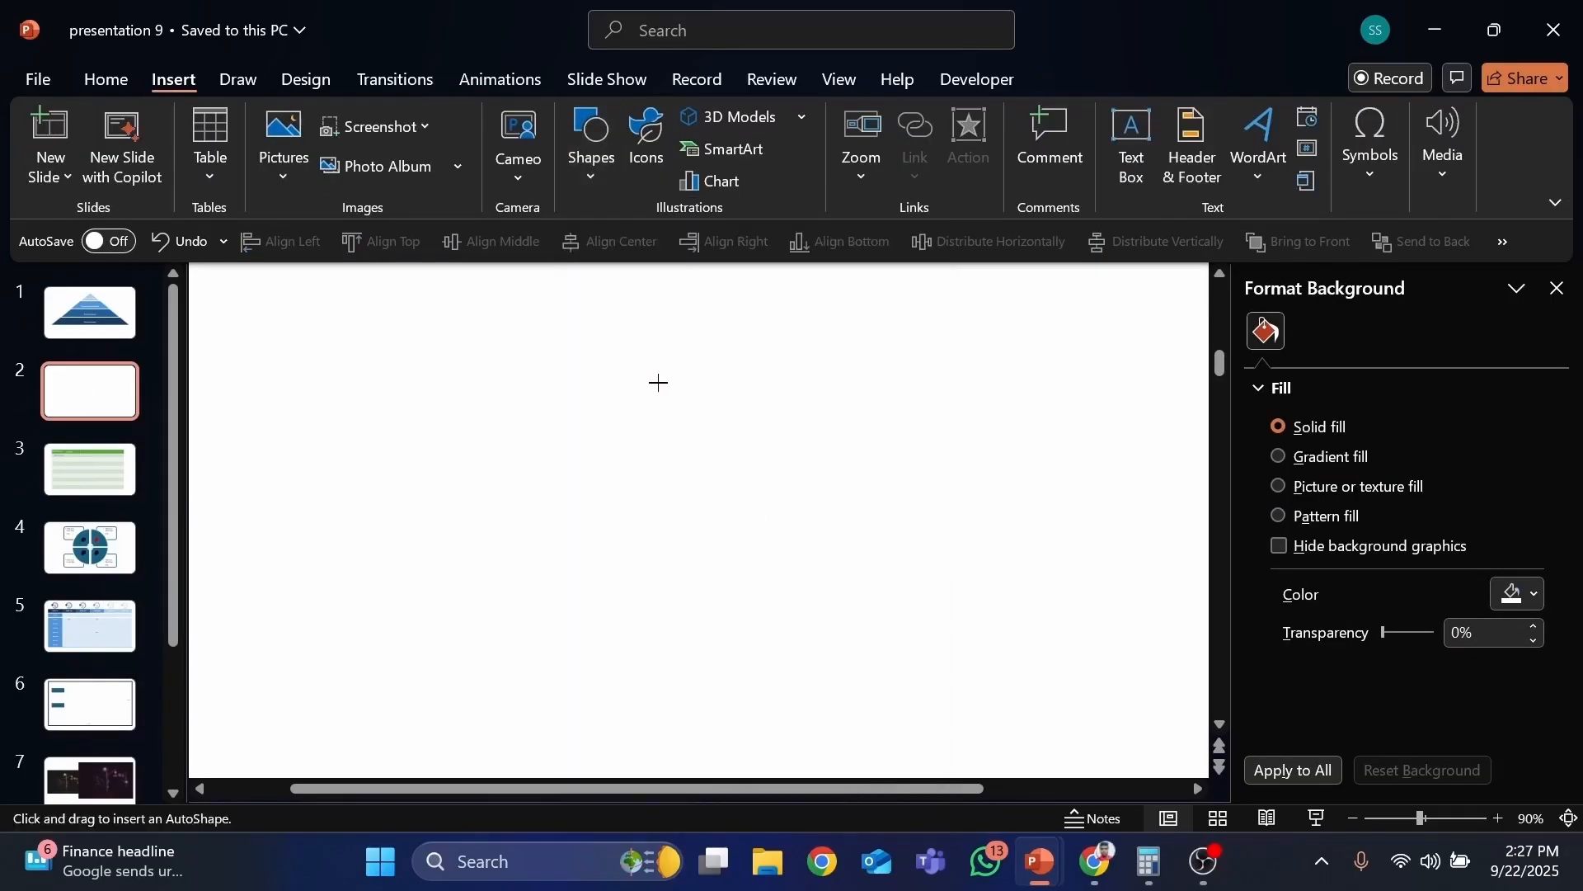
left_click_drag(657, 382, 854, 577)
left_click_drag(729, 455, 721, 565)
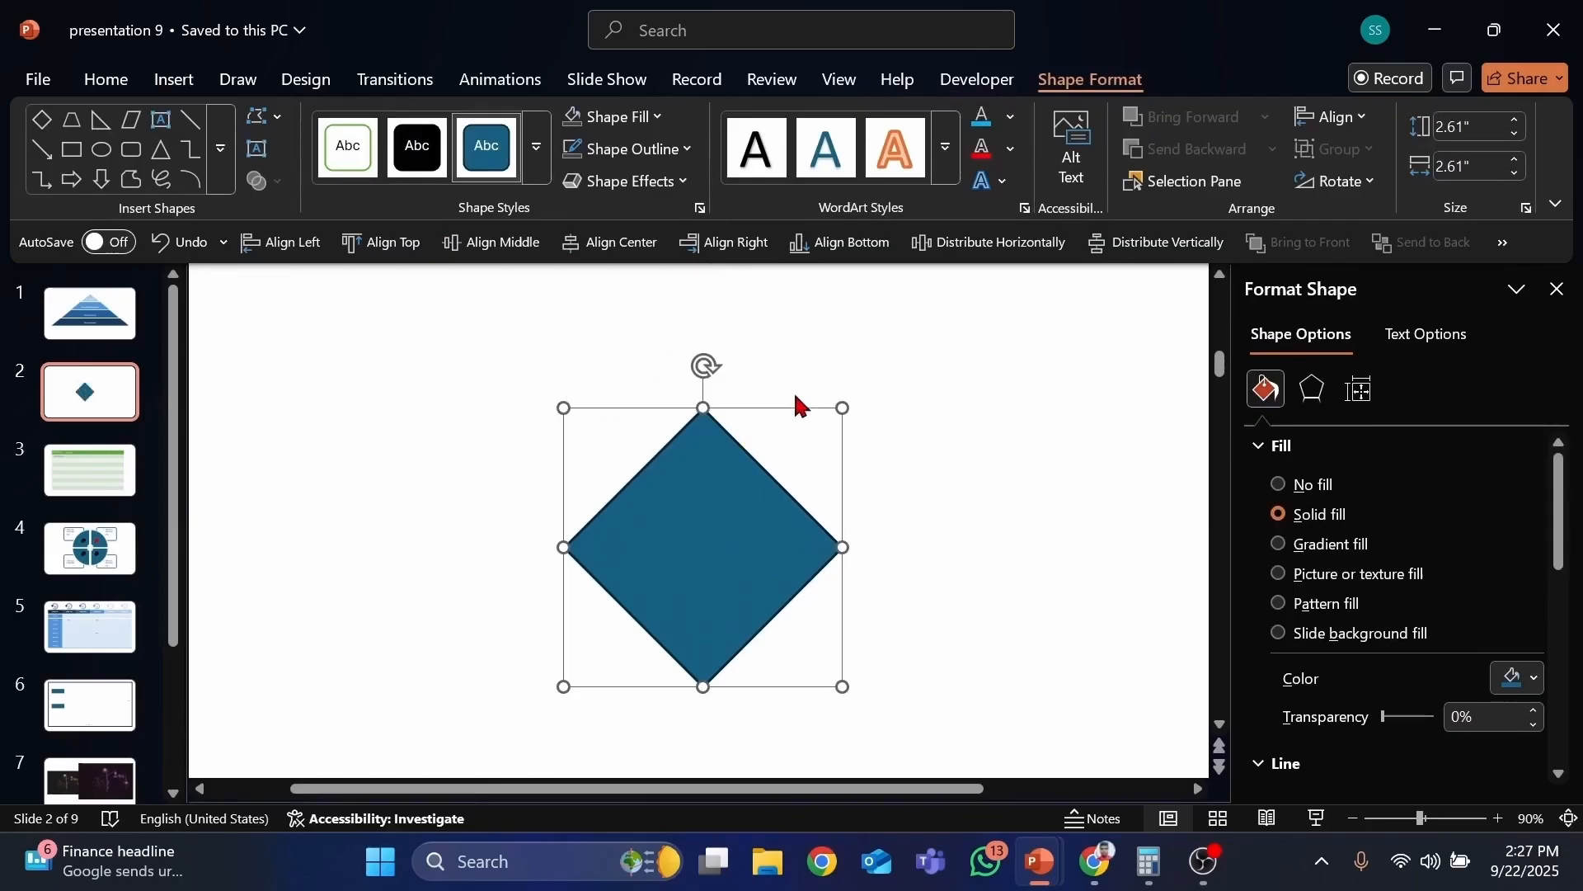
Step: Enlarge the diamond to about 3.61 by 3.61 inches and fill it dark orange
left_click_drag(842, 407, 897, 356)
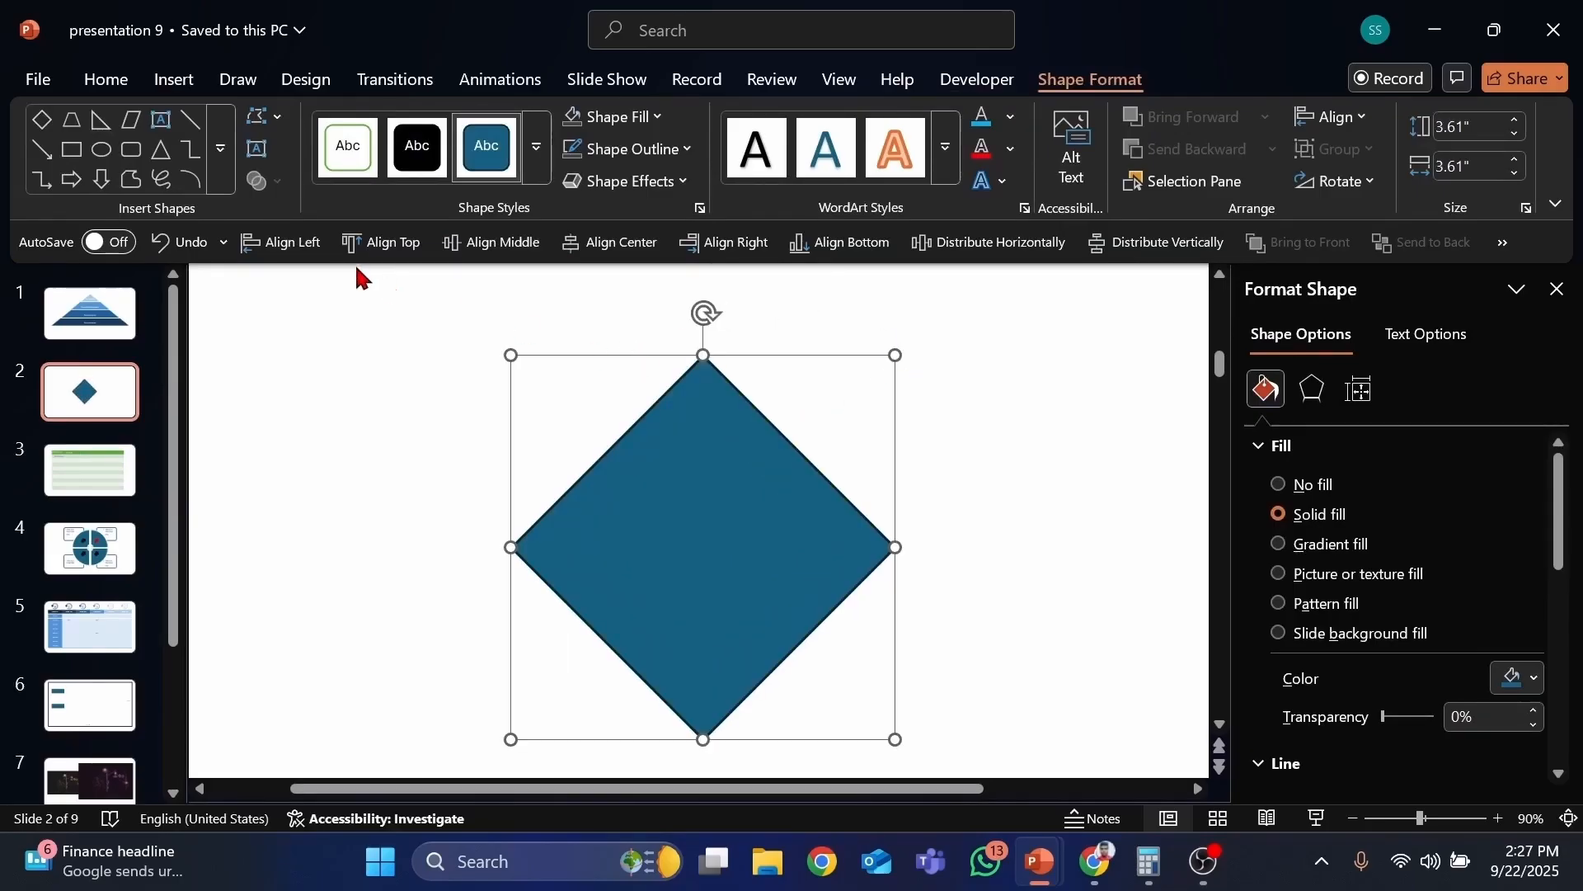
left_click(615, 116)
left_click(688, 482)
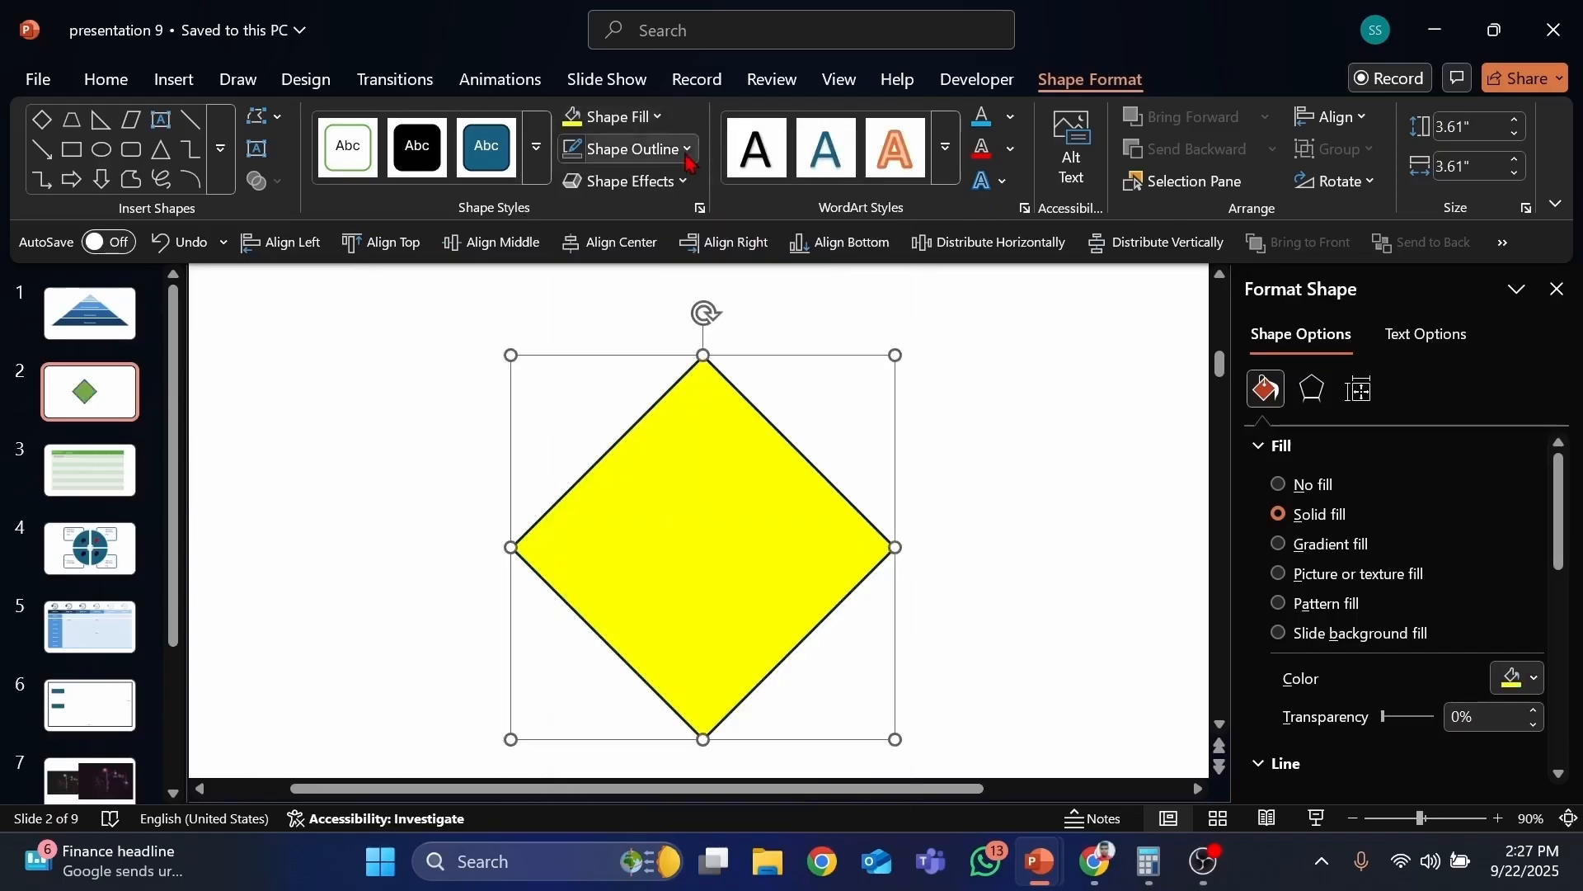
left_click(614, 116)
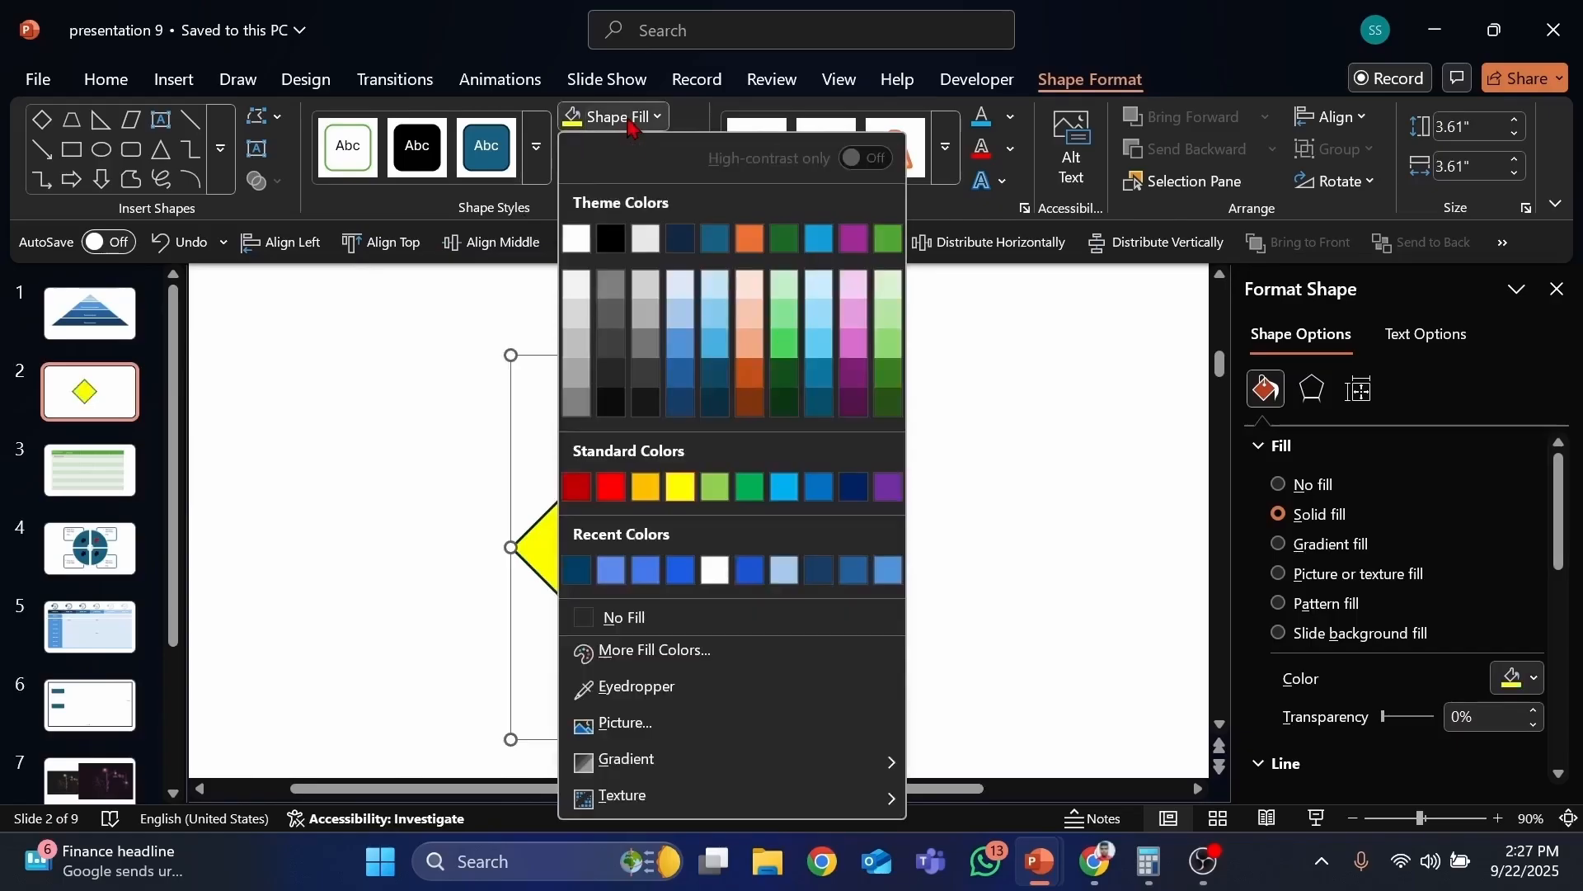
left_click(750, 374)
Step: Move the diamond left and make two overlapping copies of it to its right
left_click_drag(760, 511, 621, 489)
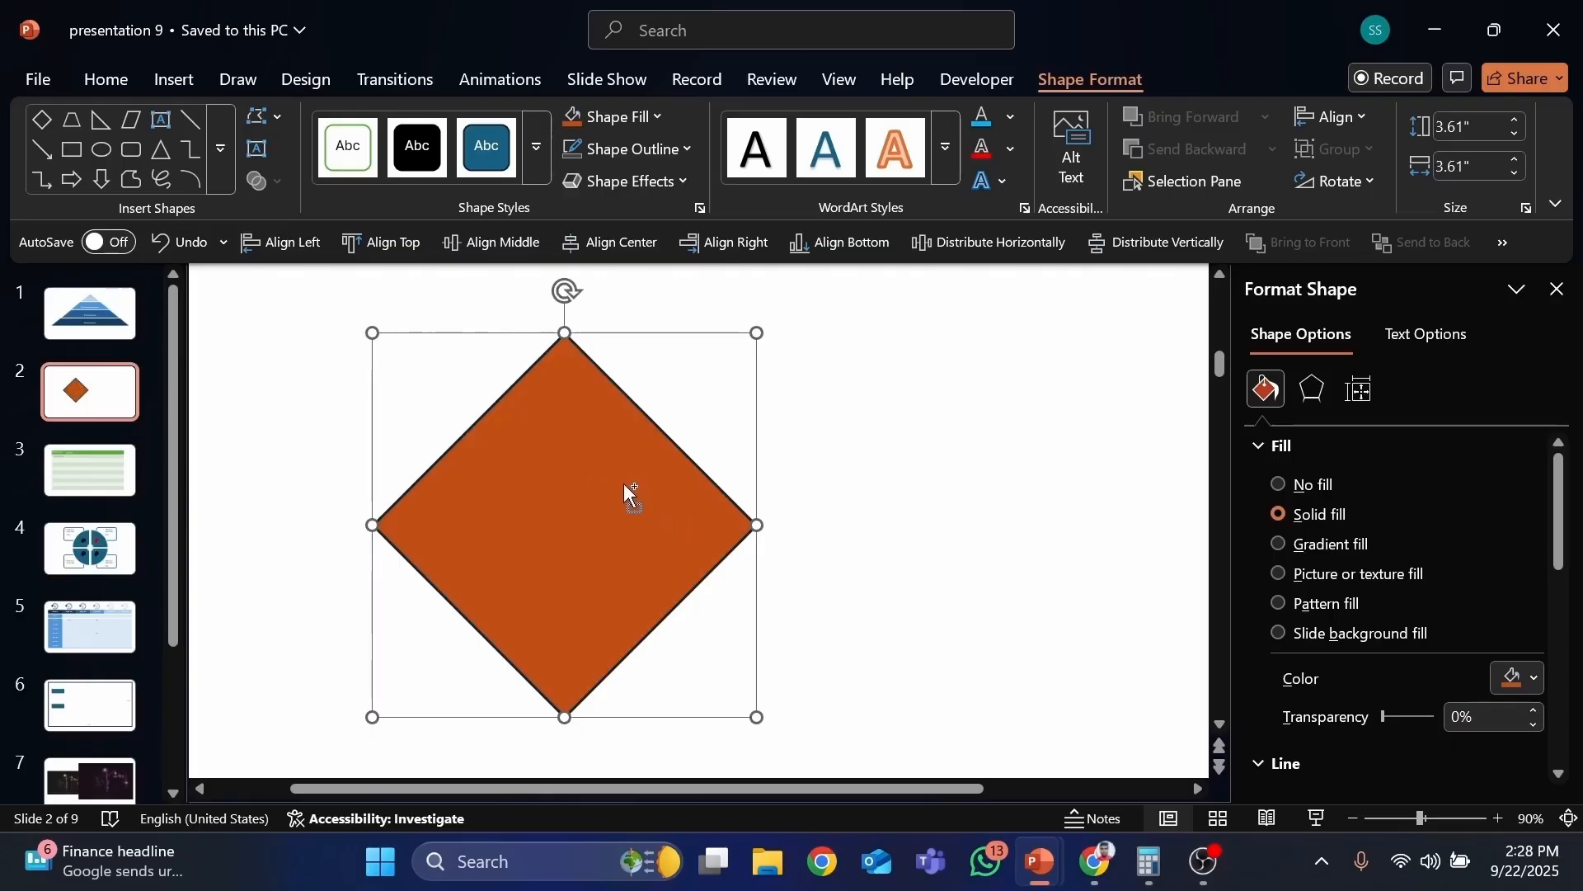
left_click_drag(593, 484, 646, 499)
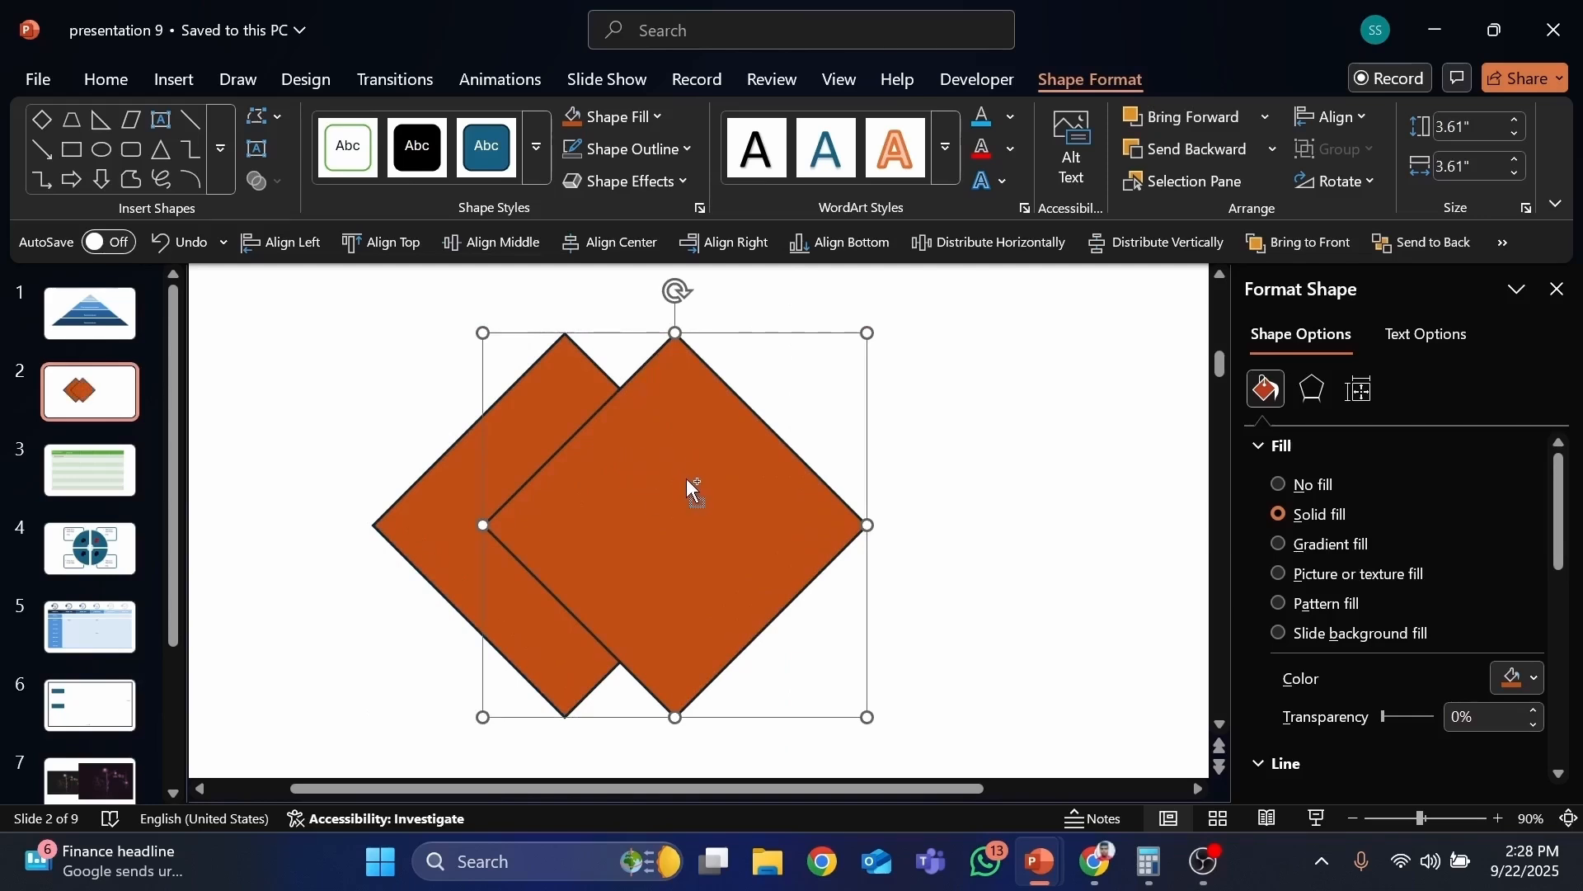
left_click_drag(685, 477, 903, 478)
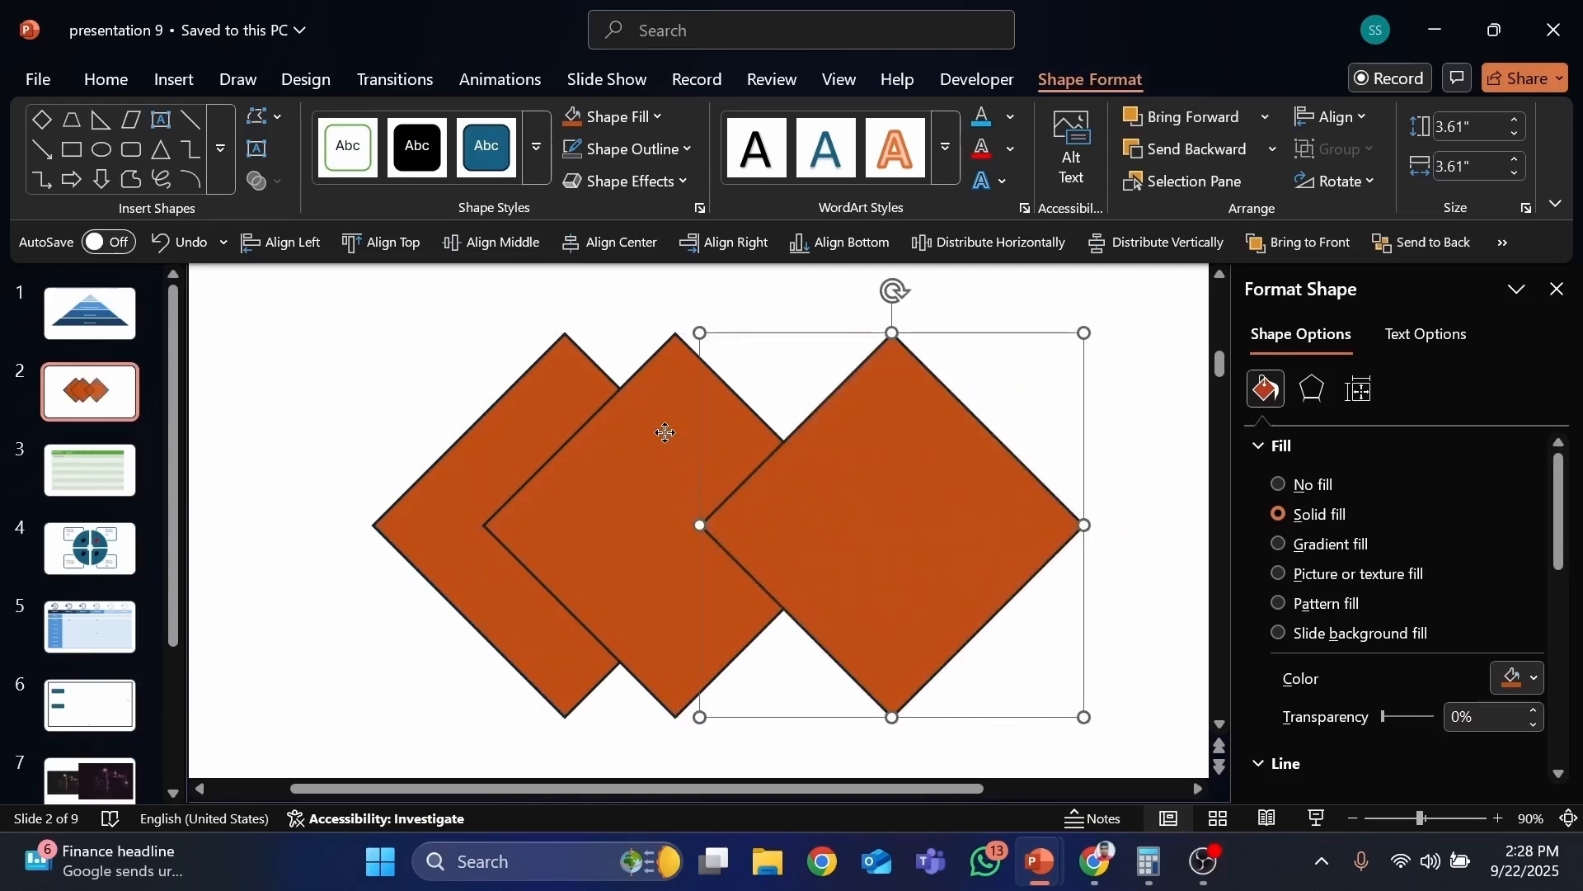
Step: Fill the middle diamond gold
left_click(666, 433)
left_click(615, 116)
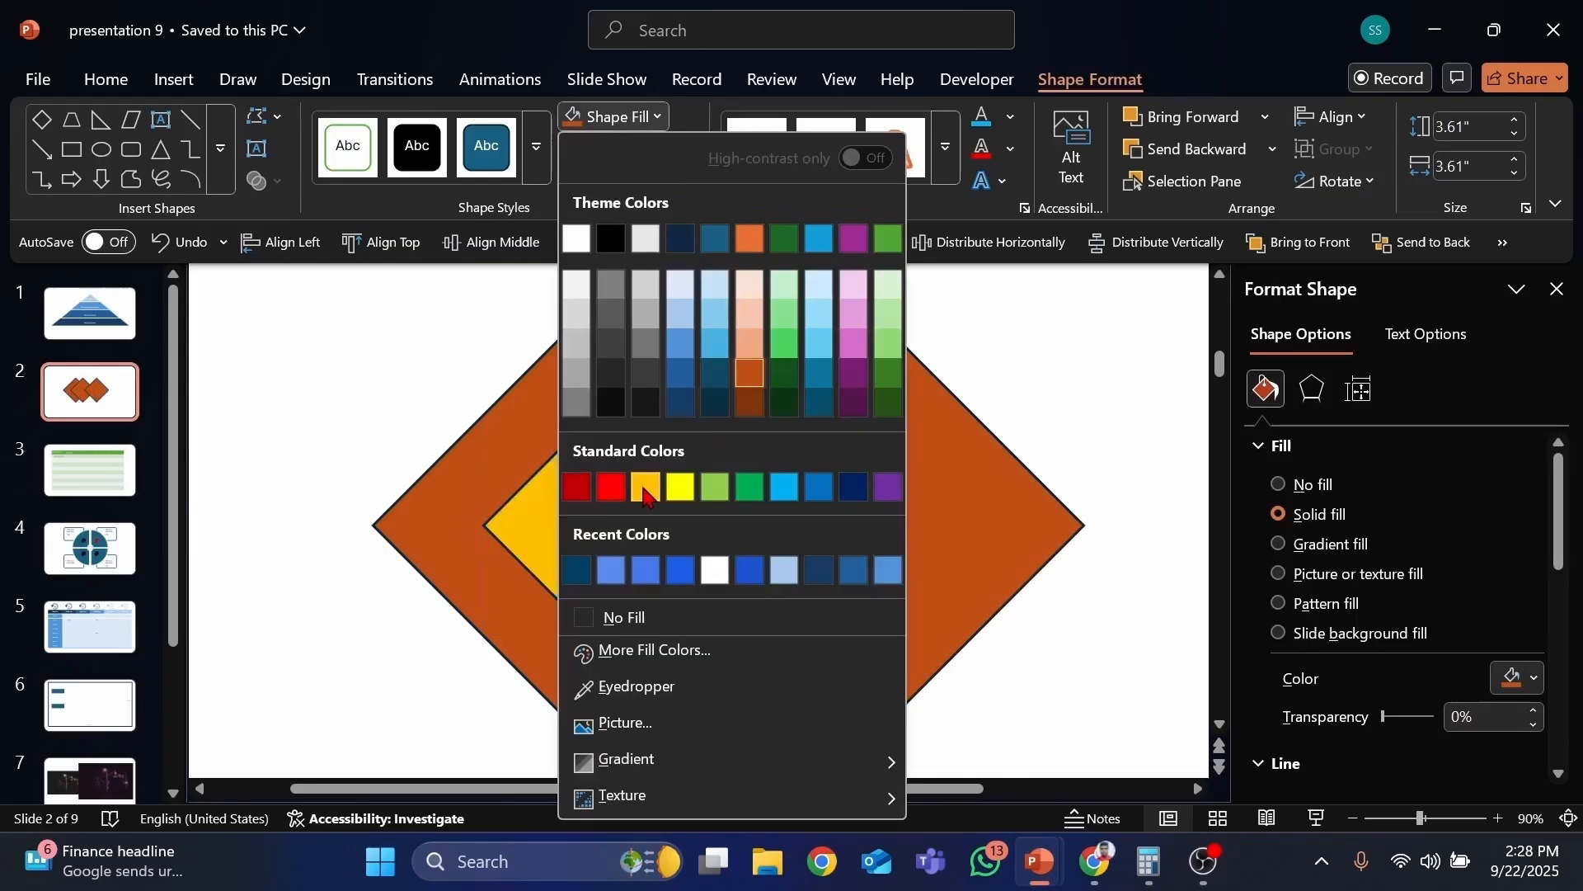
left_click(646, 486)
left_click(901, 417)
left_click(614, 116)
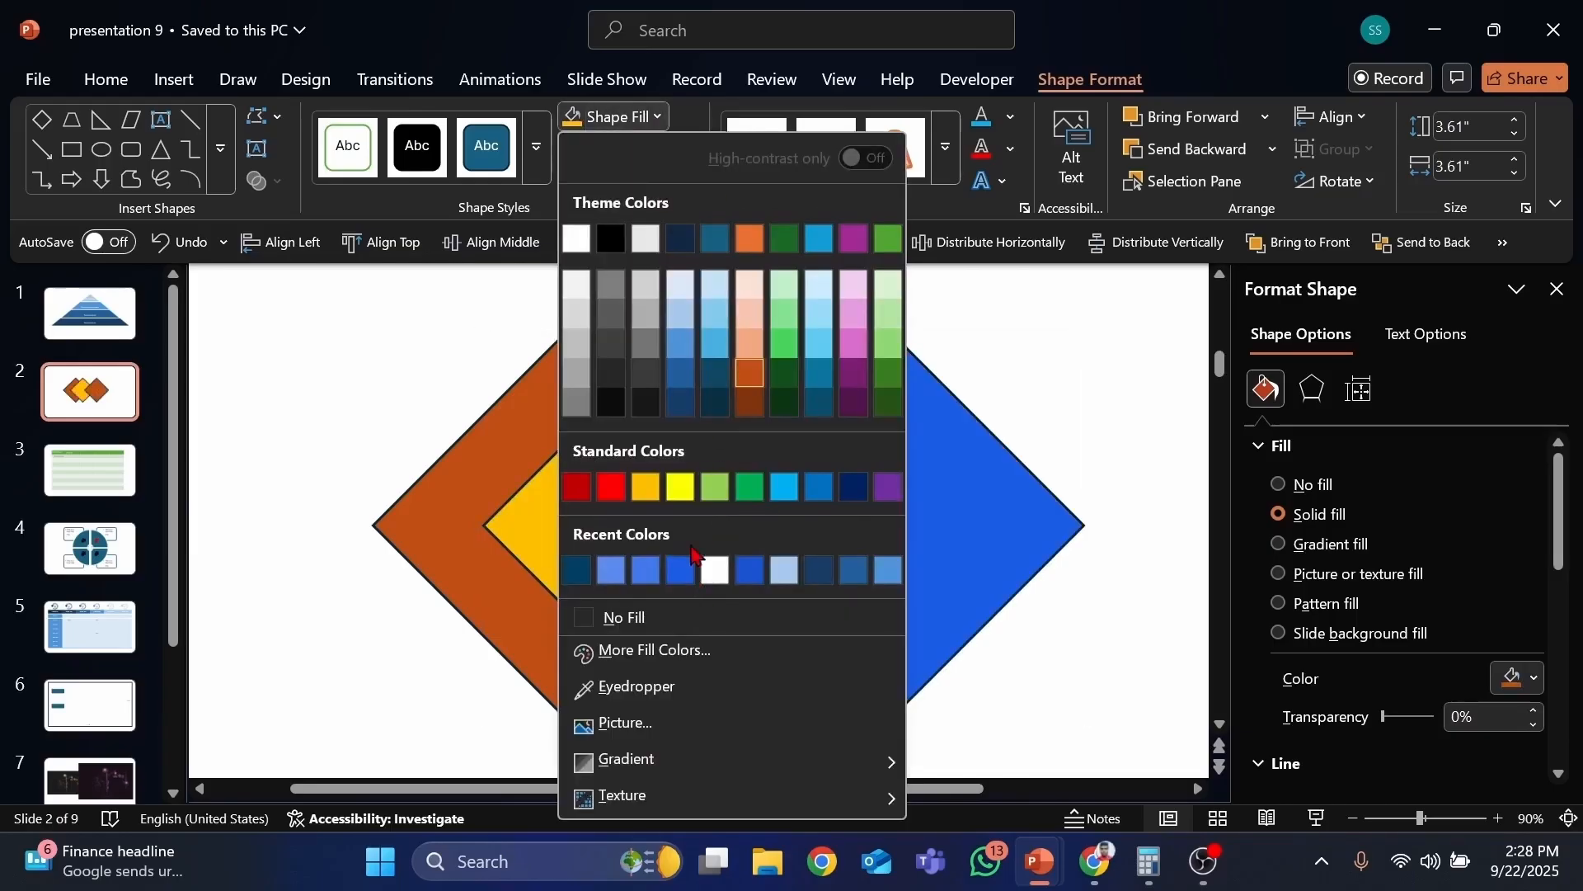
left_click(1128, 425)
left_click(1097, 399)
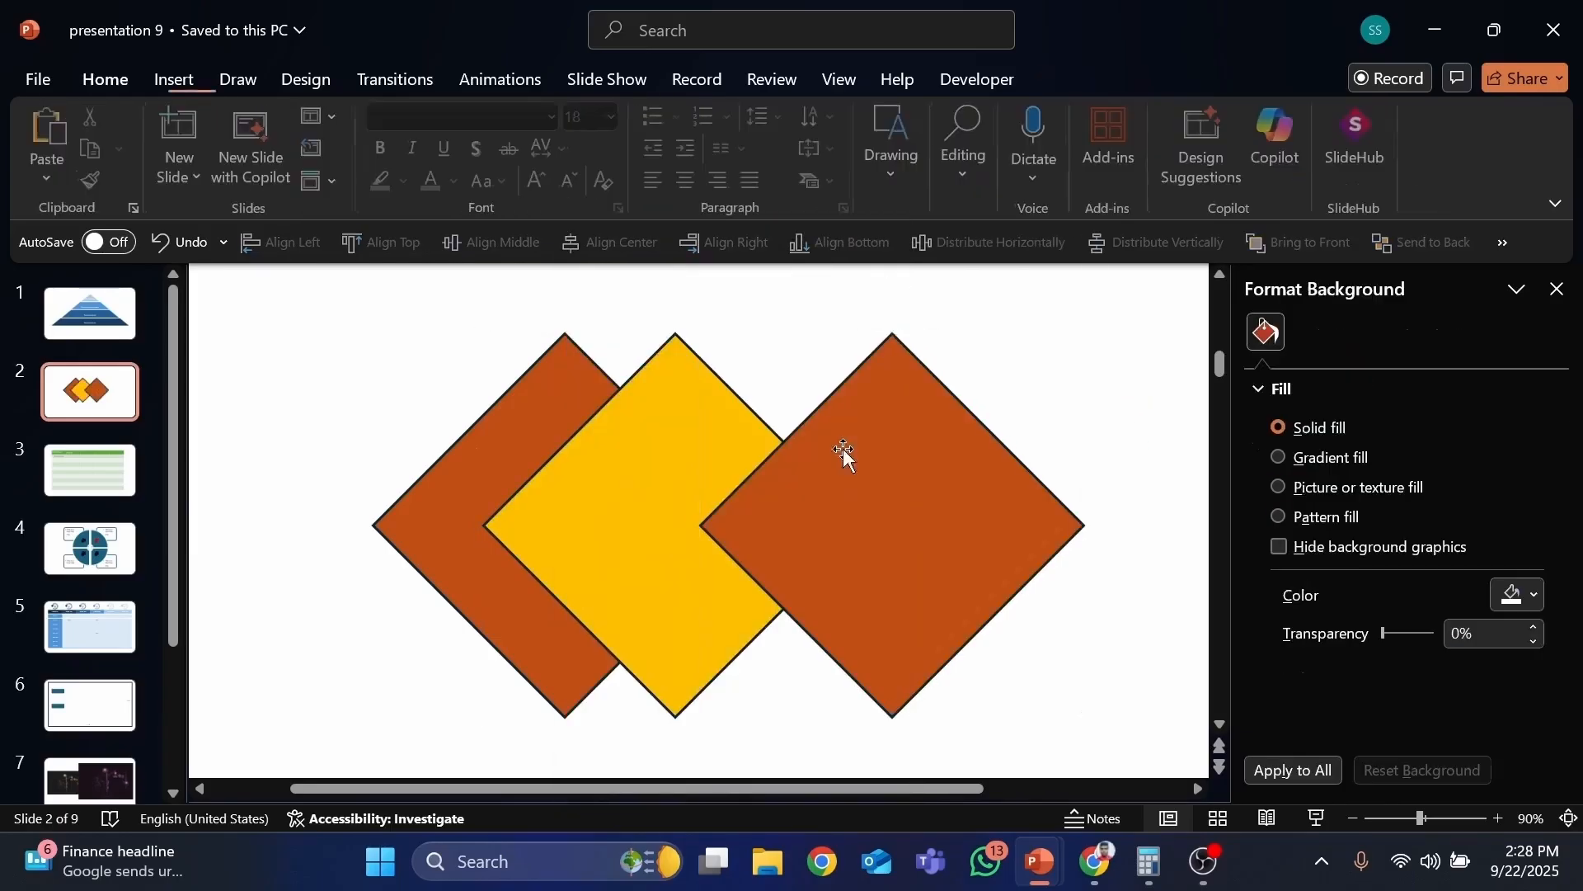
Step: Select all three diamonds, remove their outlines, then undo the removal
left_click(501, 400)
left_click(724, 399, "shift")
left_click(922, 410, "shift")
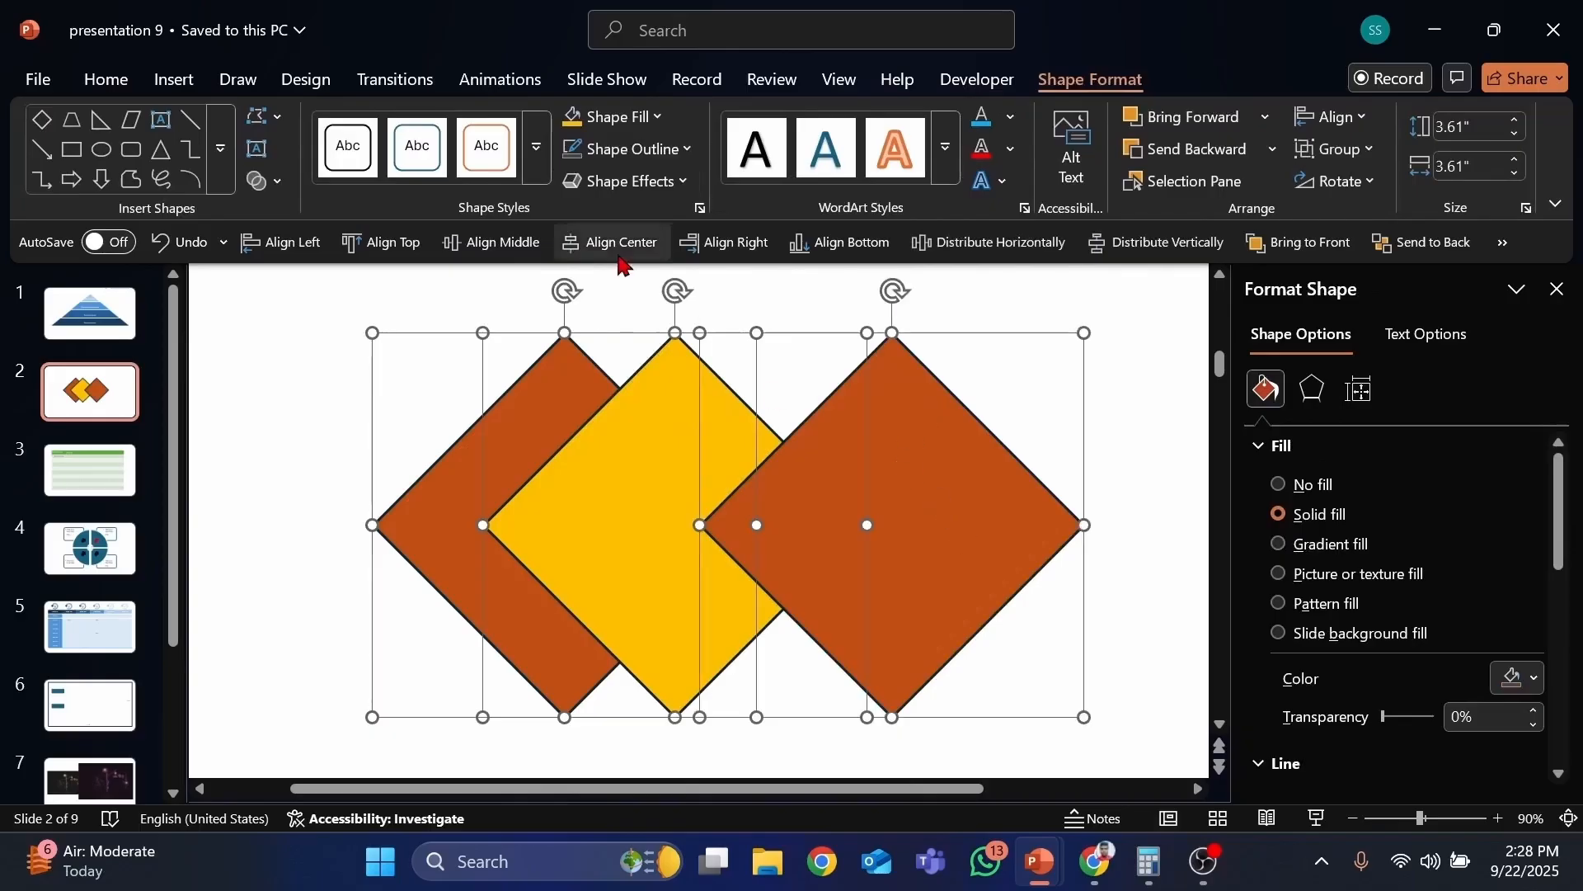
left_click(633, 148)
scroll(606, 548, "down", 1)
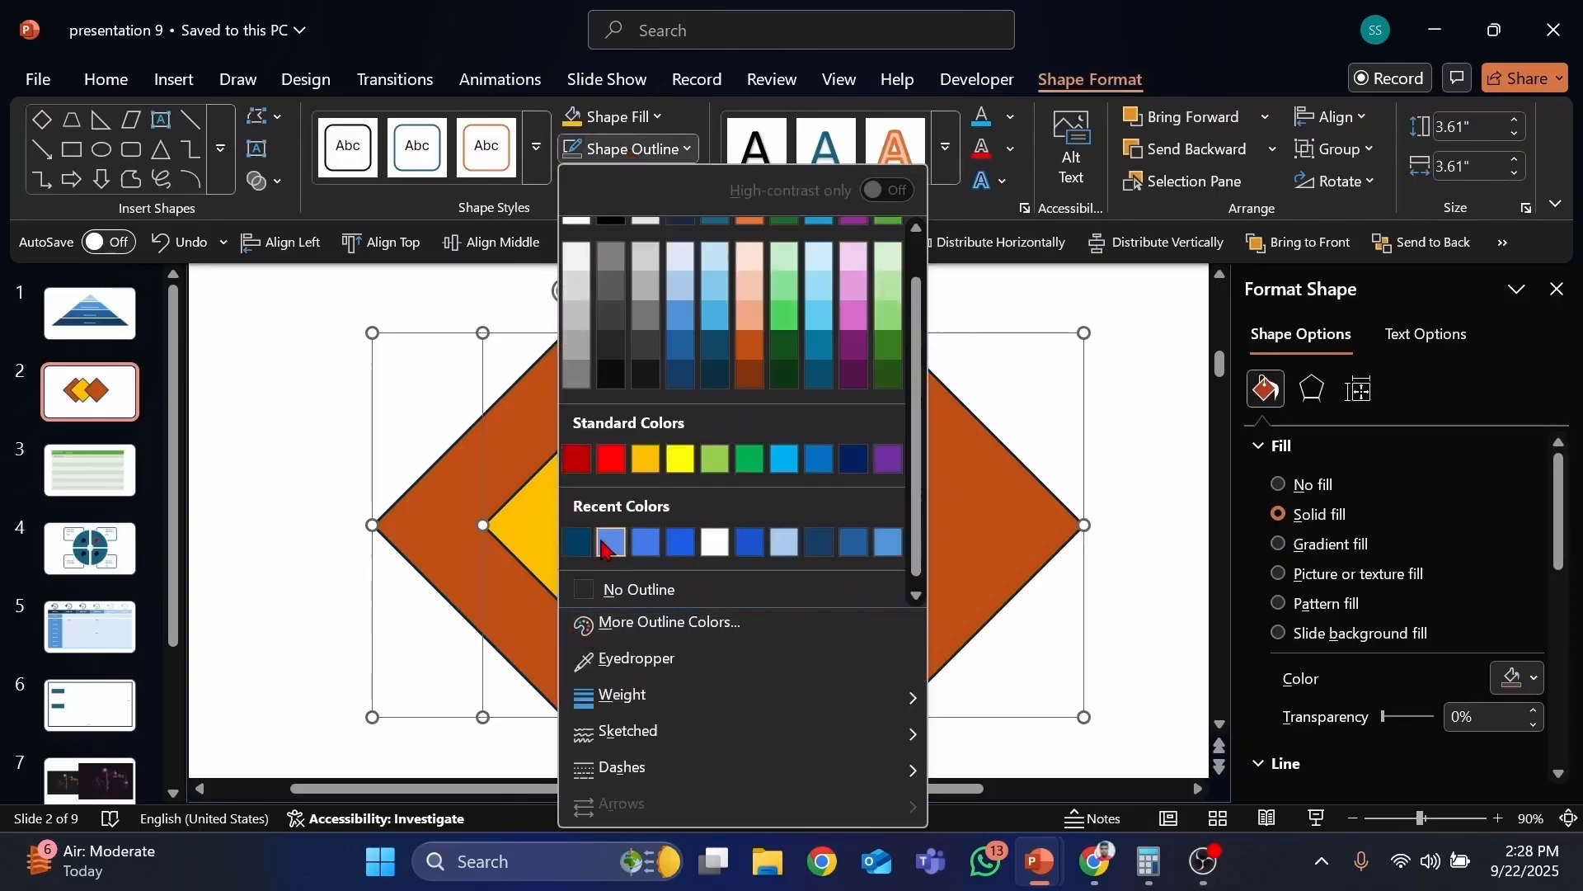
left_click(602, 160)
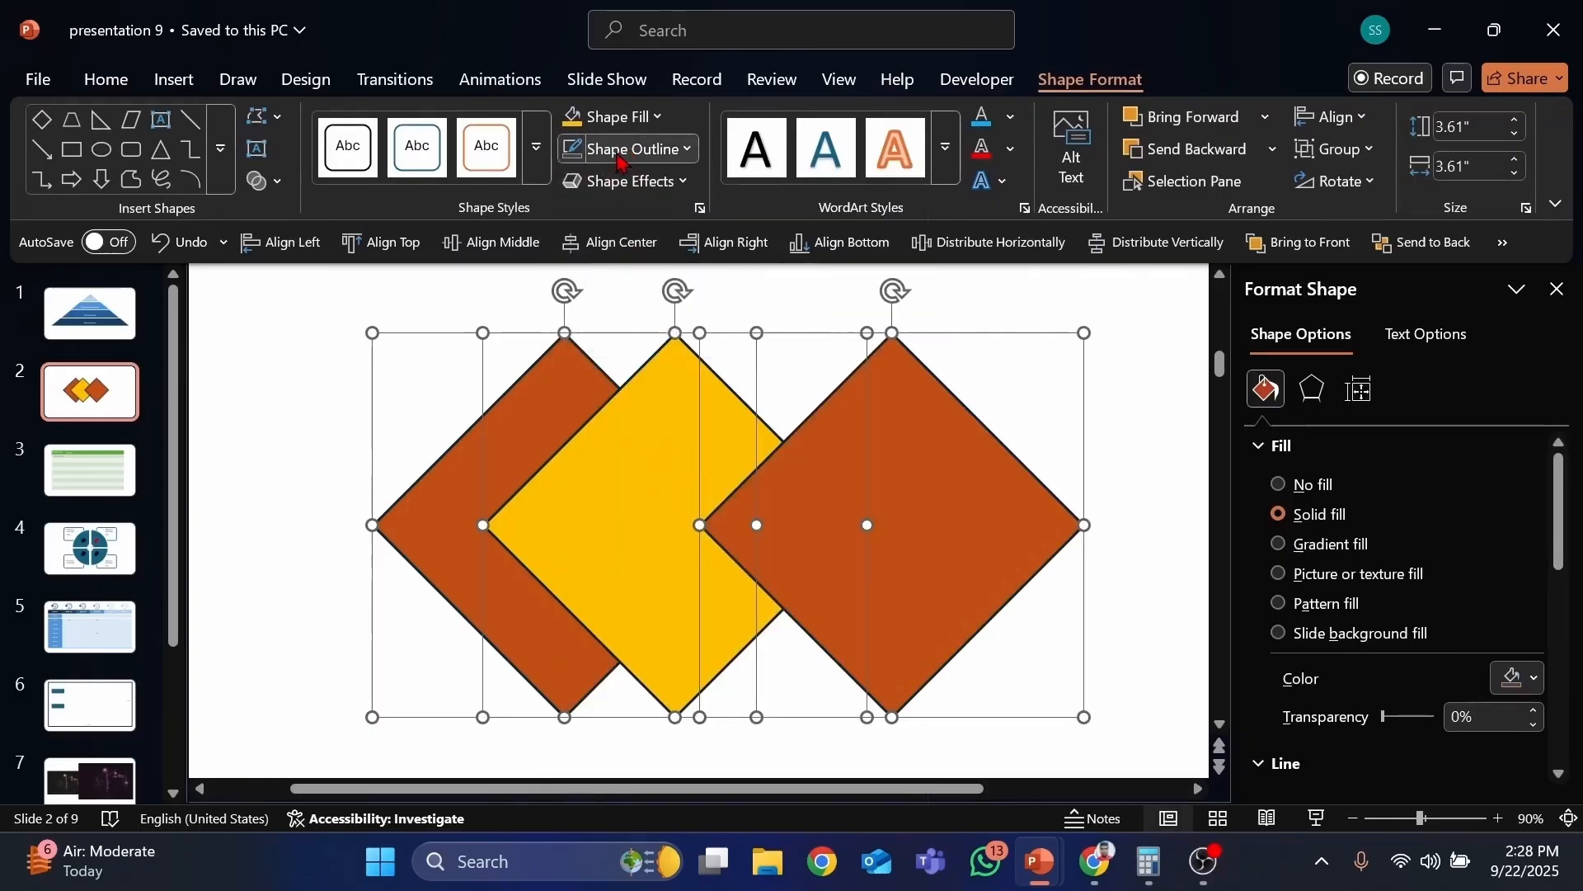
left_click(623, 158)
scroll(620, 543, "down", 1)
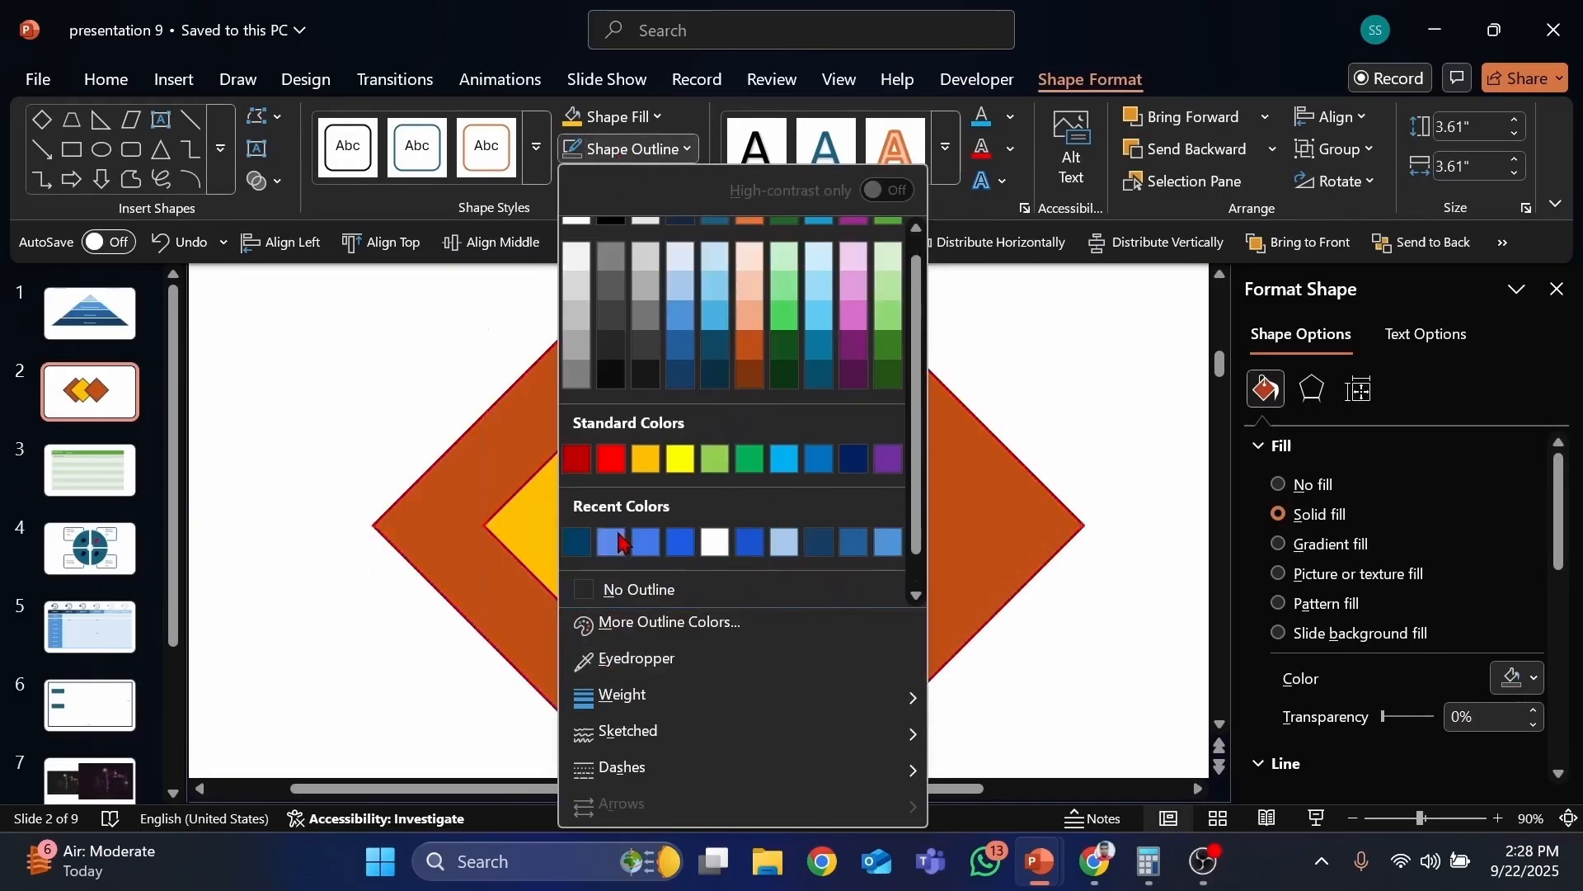
left_click(587, 590)
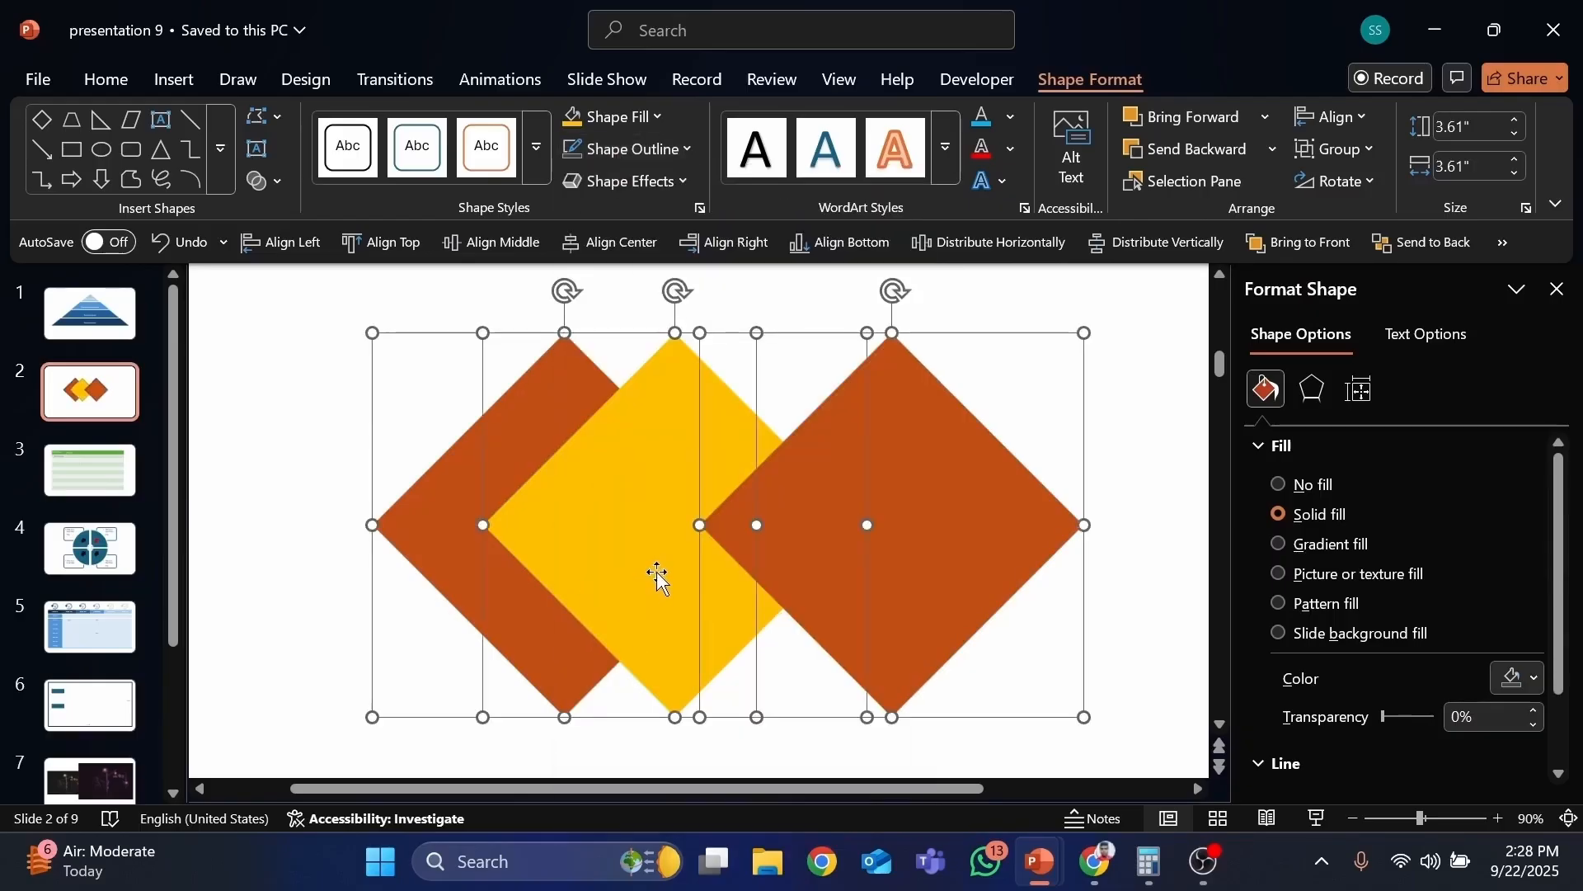
left_click(177, 242)
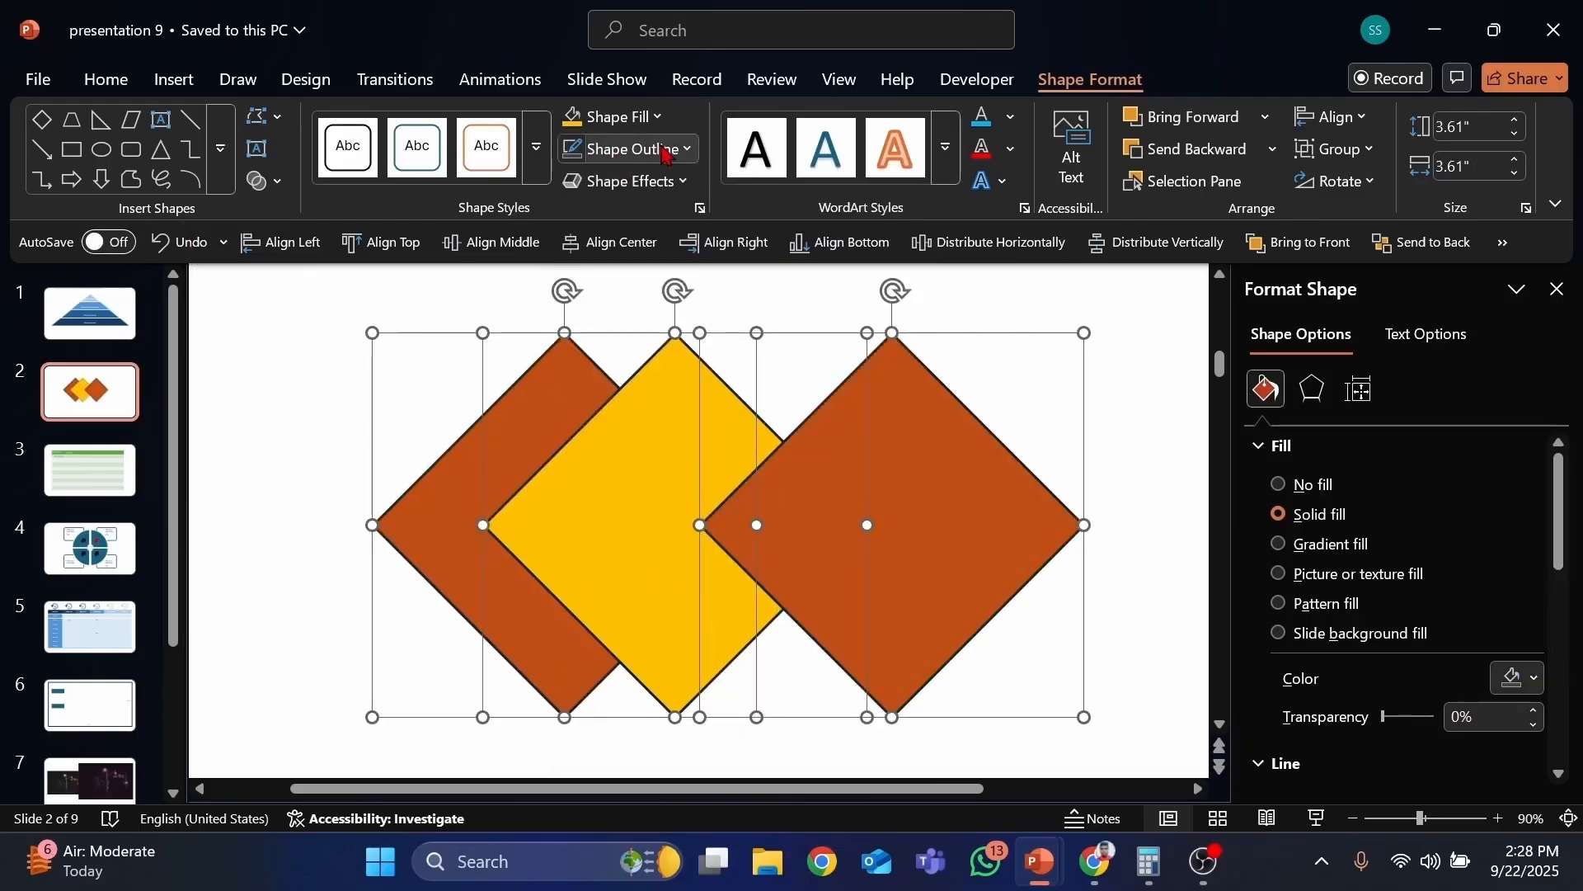
Step: Set the three diamonds to no fill, then undo the change
left_click(638, 125)
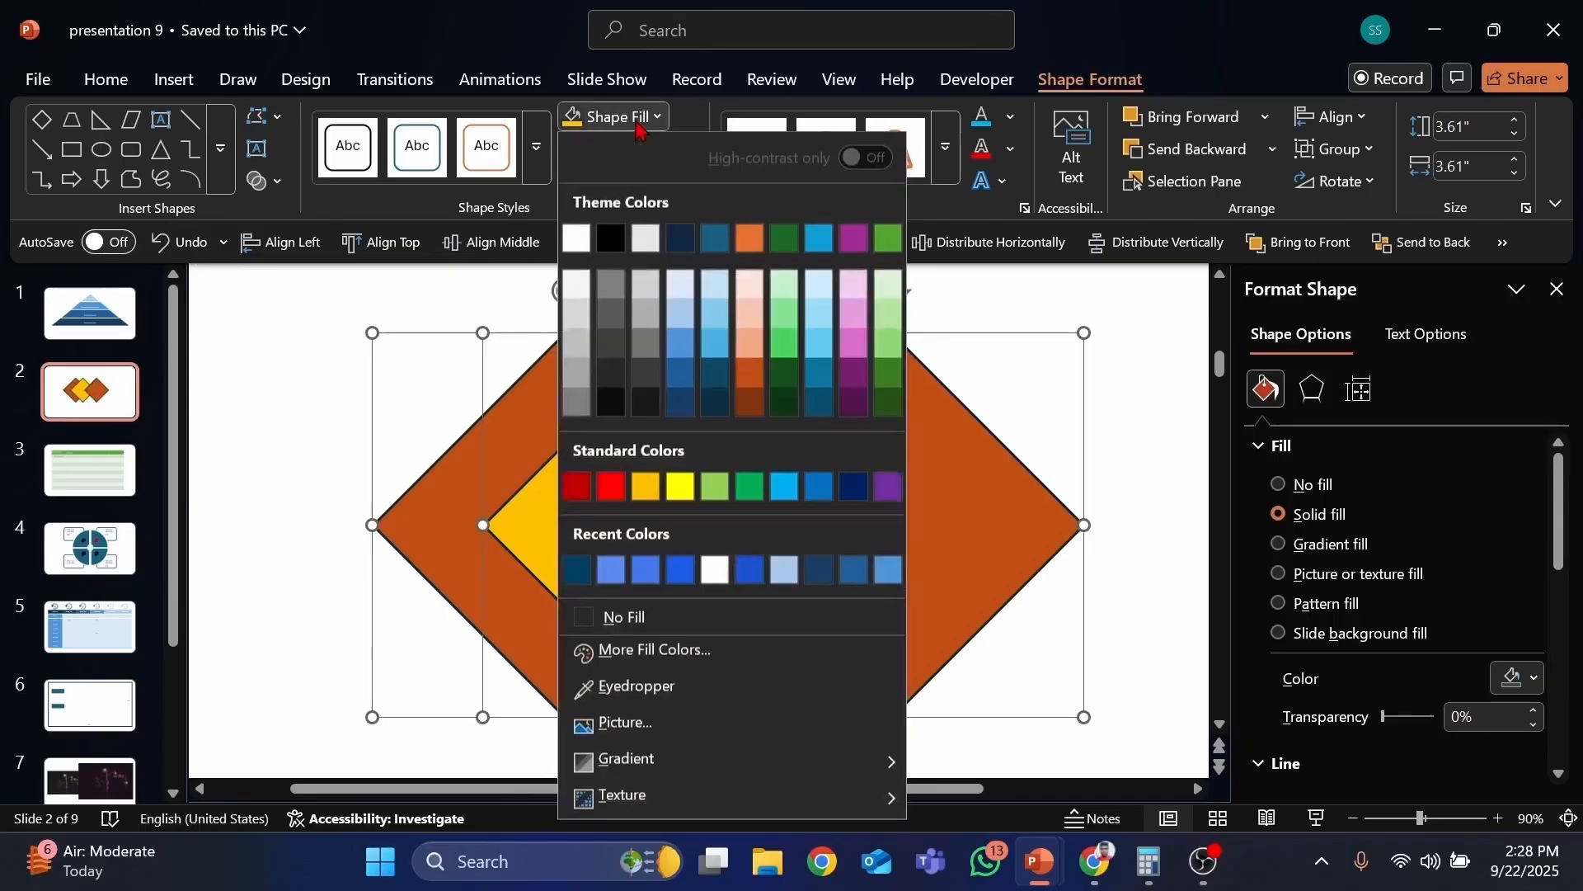
left_click(638, 125)
left_click(639, 125)
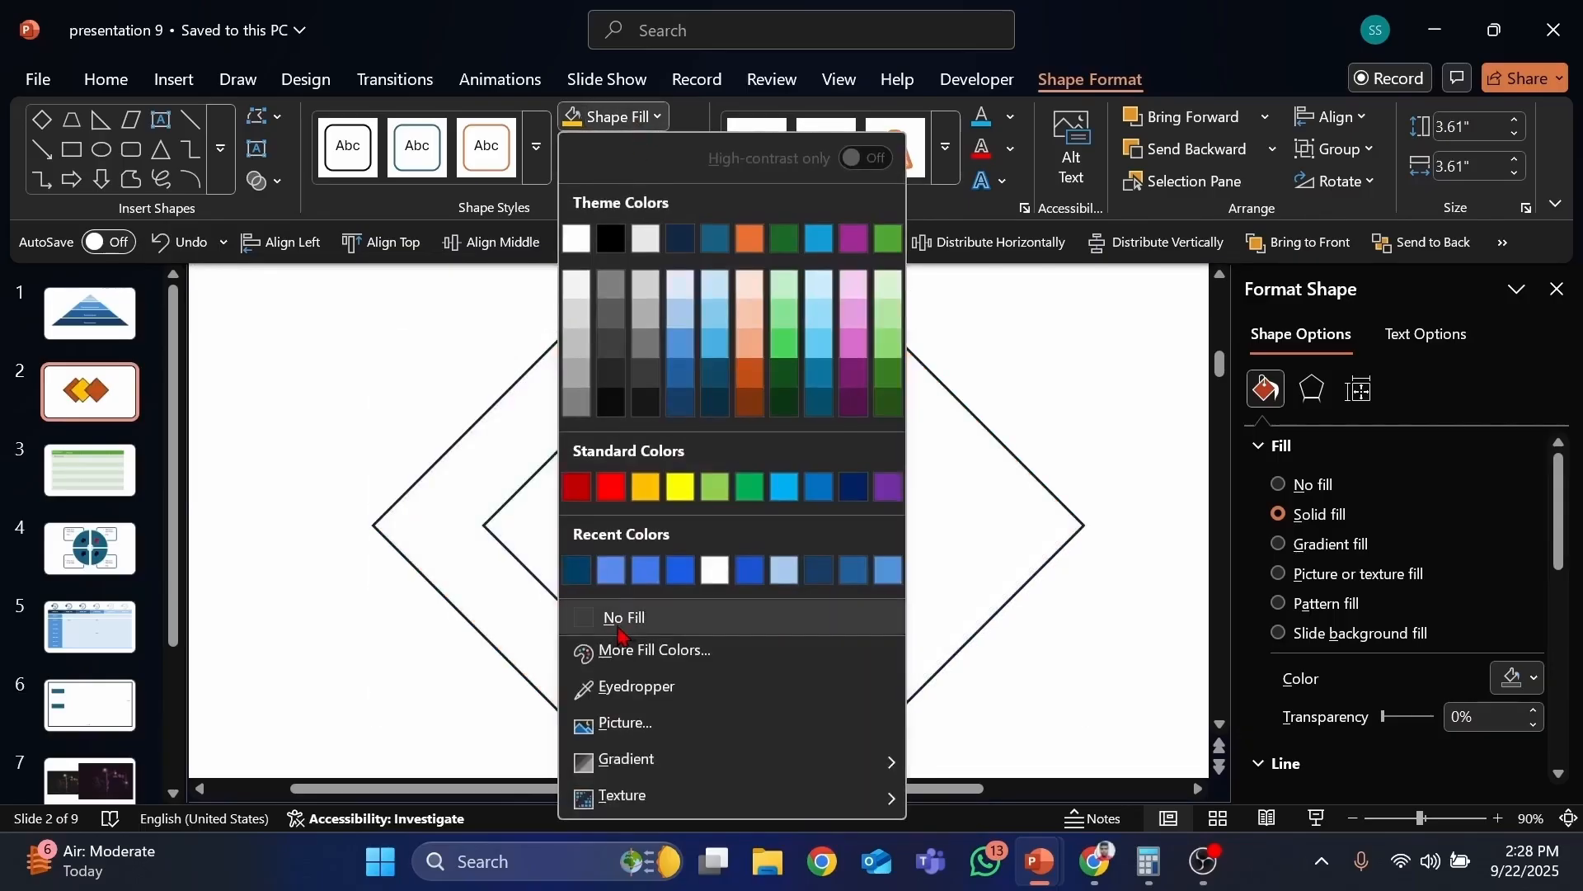
left_click(614, 616)
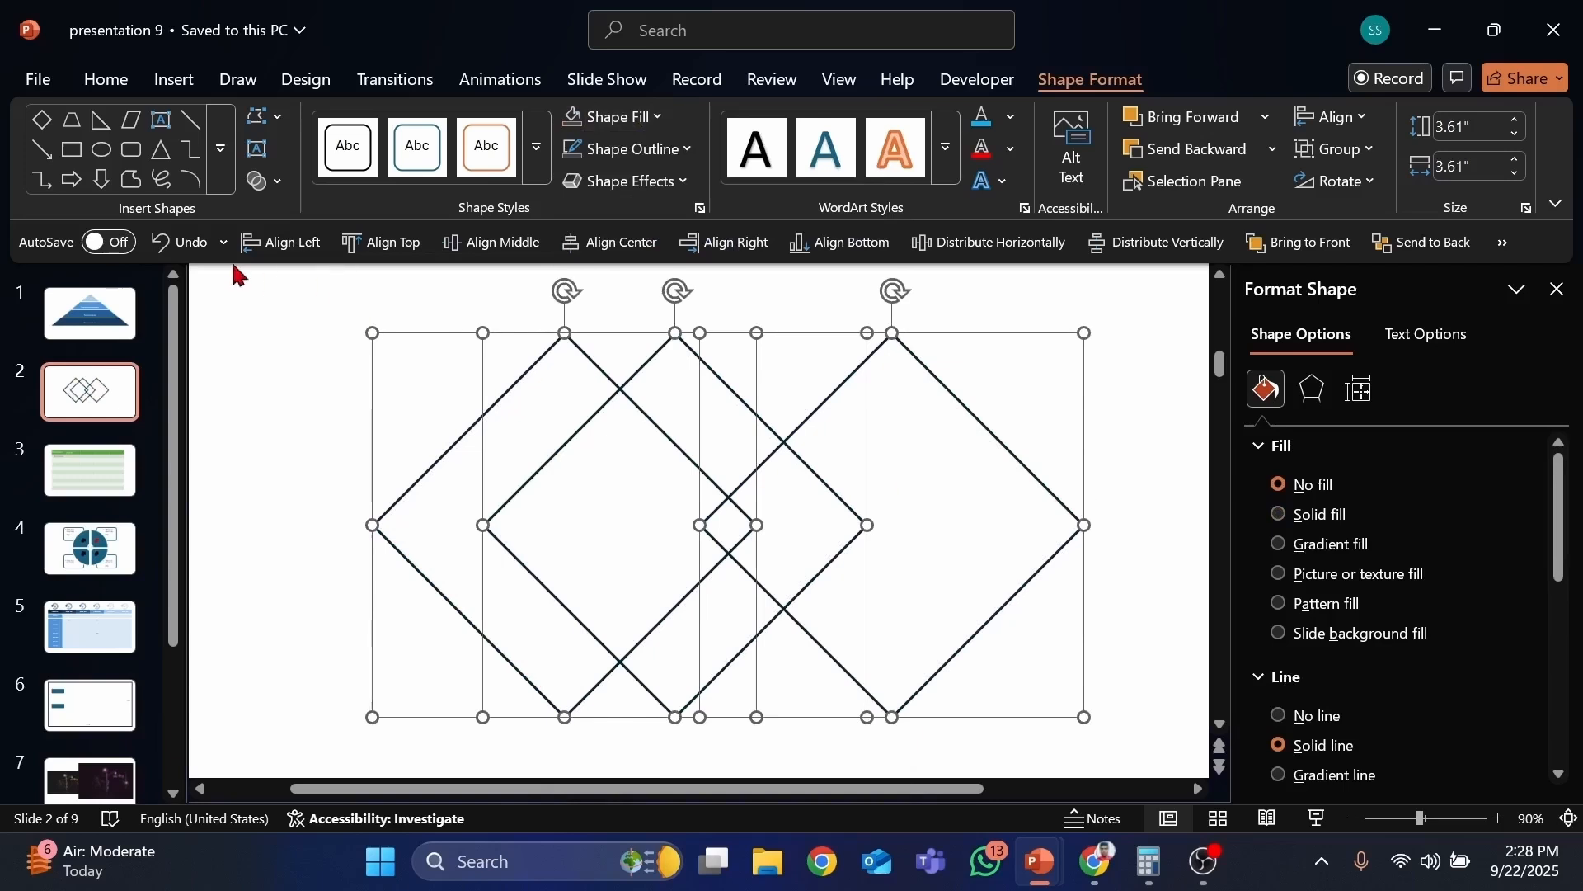
left_click(175, 242)
Step: Remove the outlines from all three selected diamonds
left_click(602, 148)
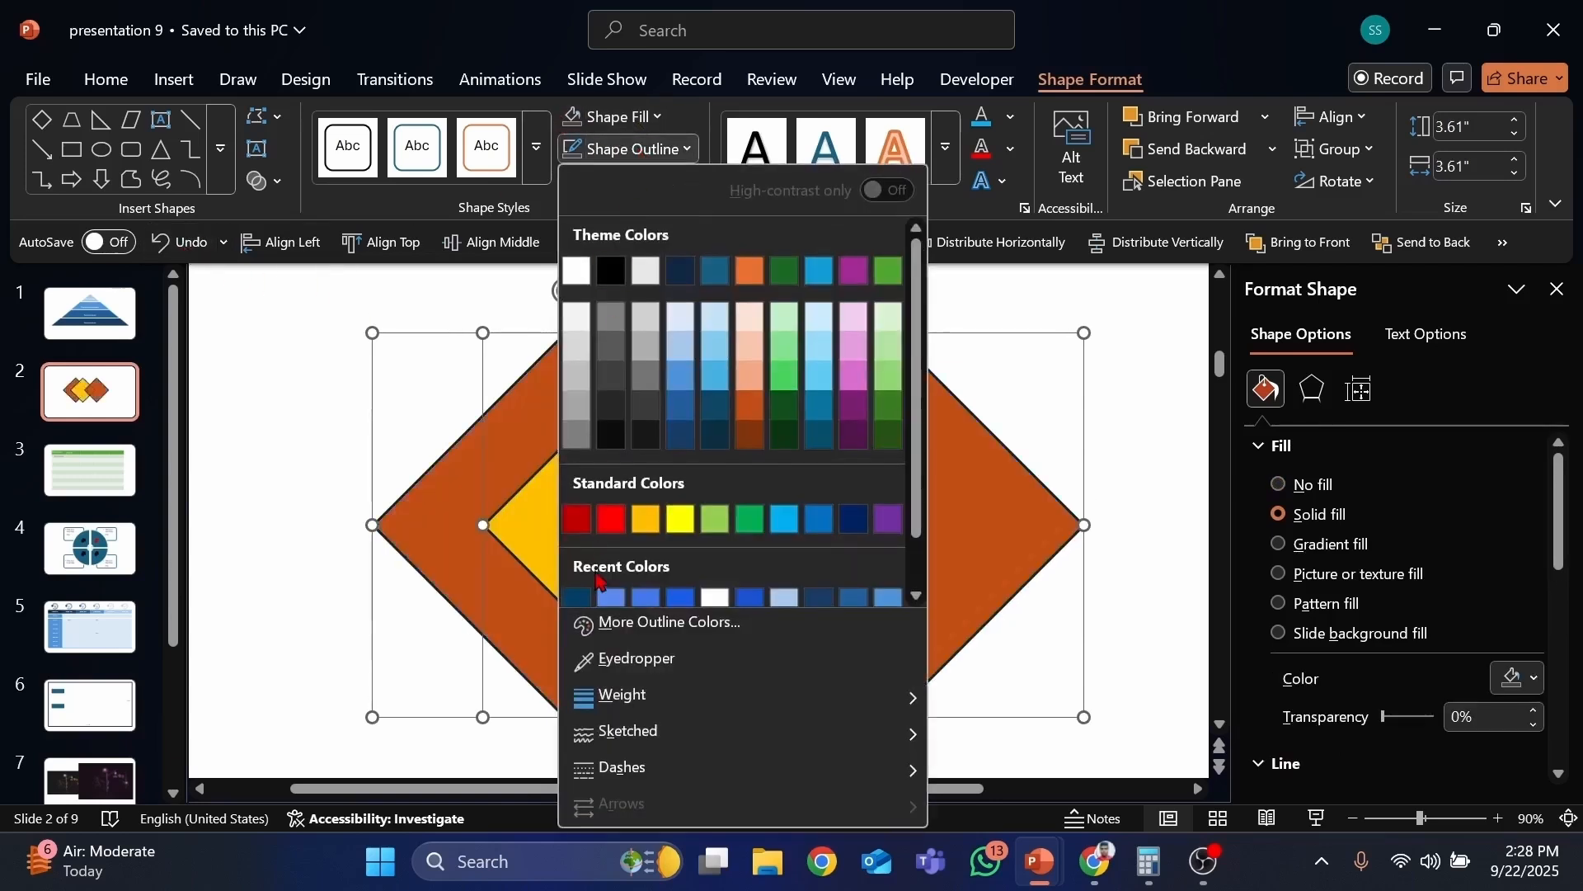
left_click(591, 585)
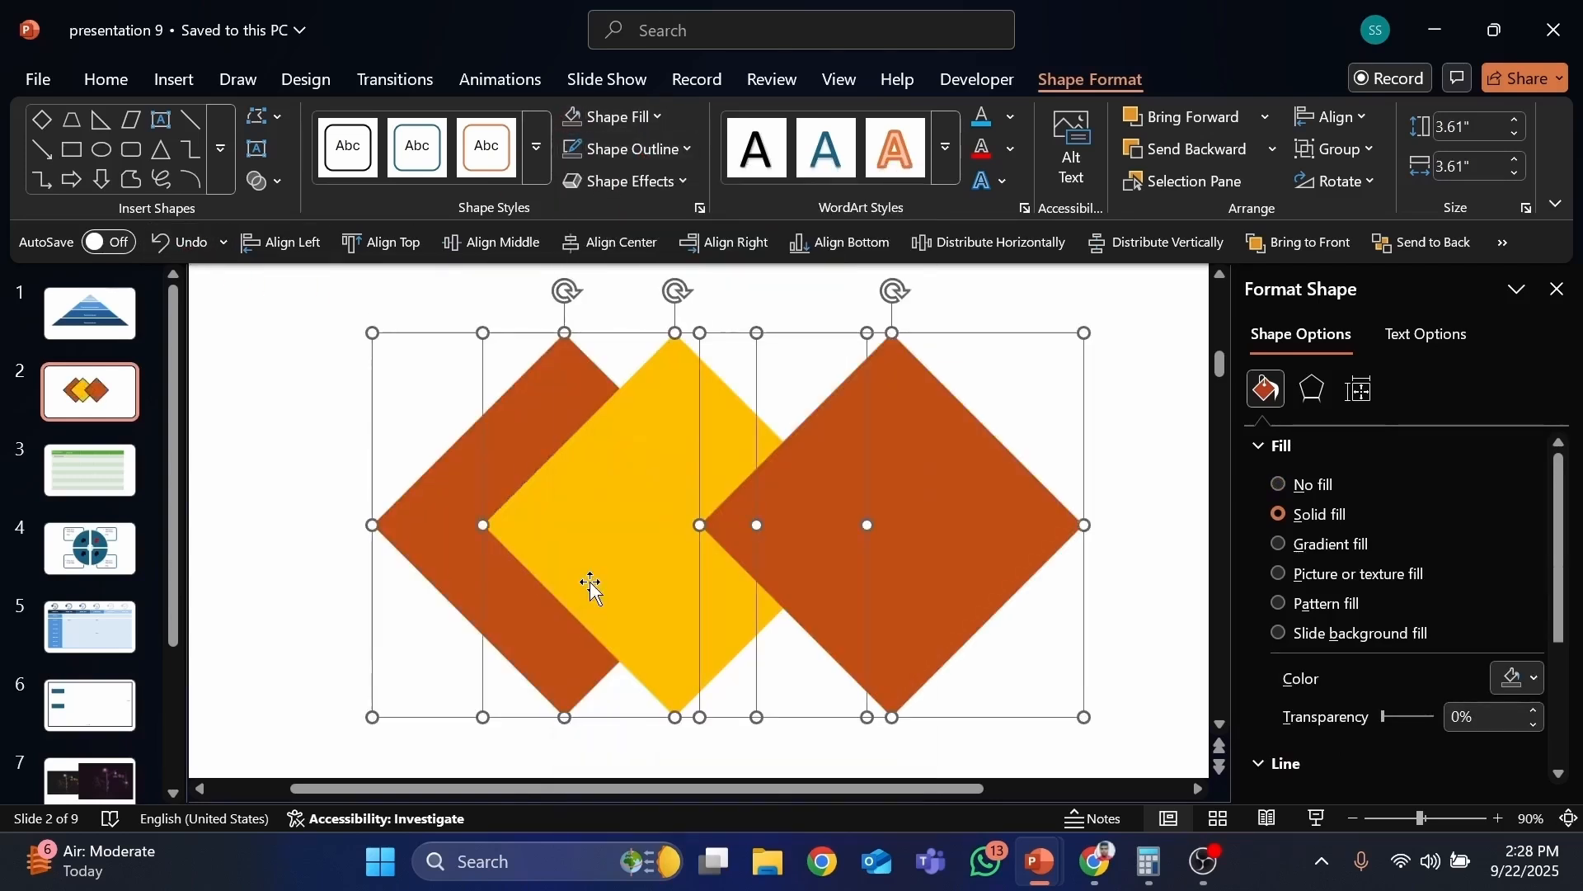
left_click(1041, 381)
Step: Recolor the left, middle and right diamonds in dark blue, blue and light blue
left_click(493, 410)
left_click(614, 117)
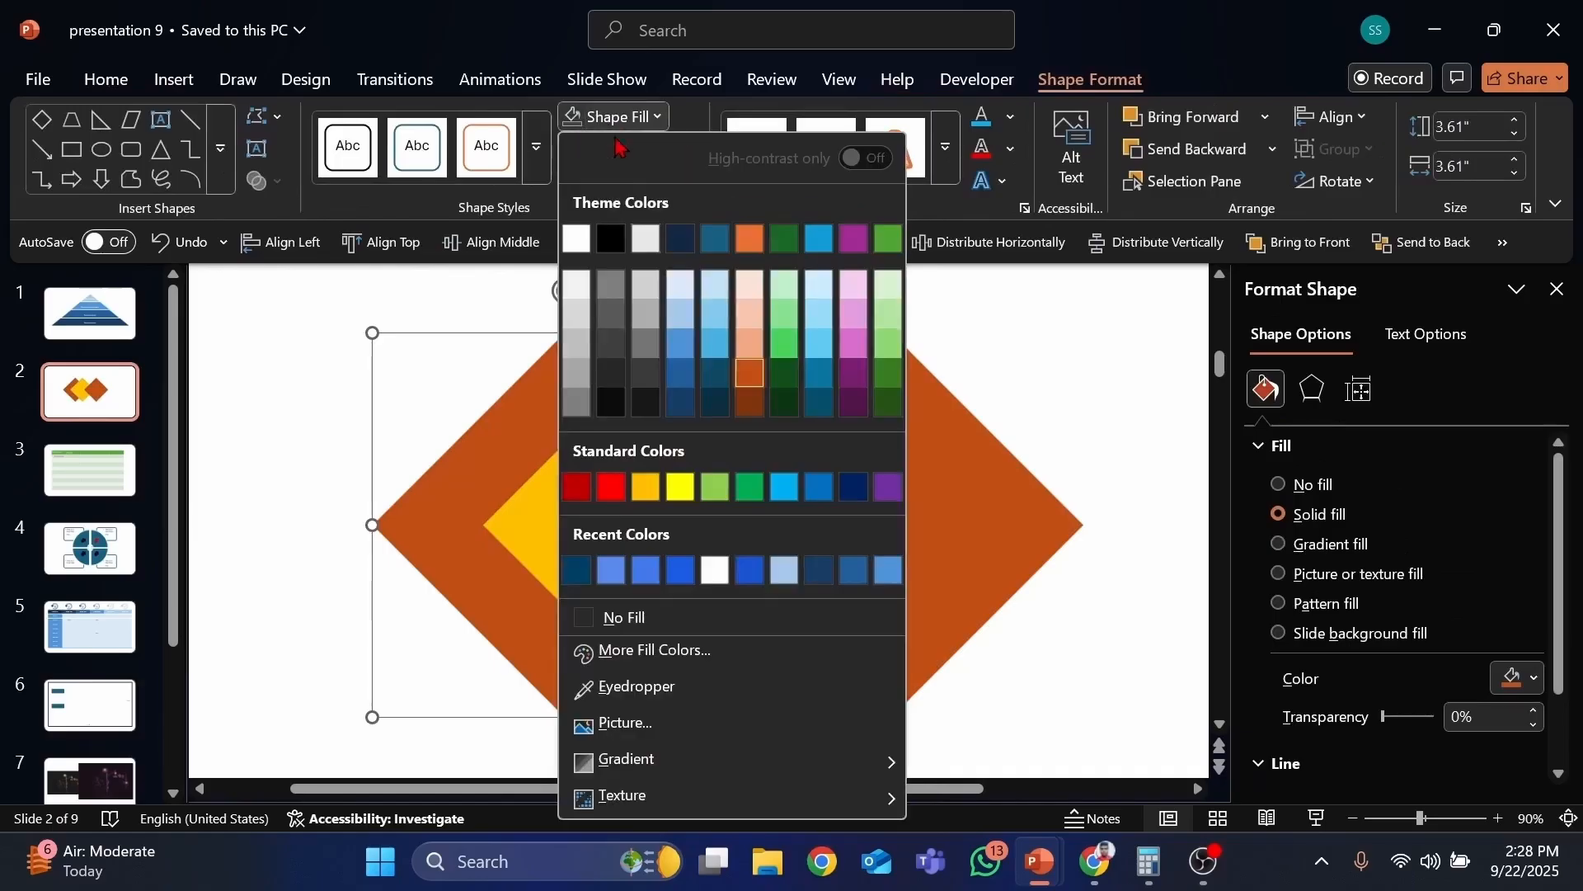
left_click(678, 404)
left_click(646, 408)
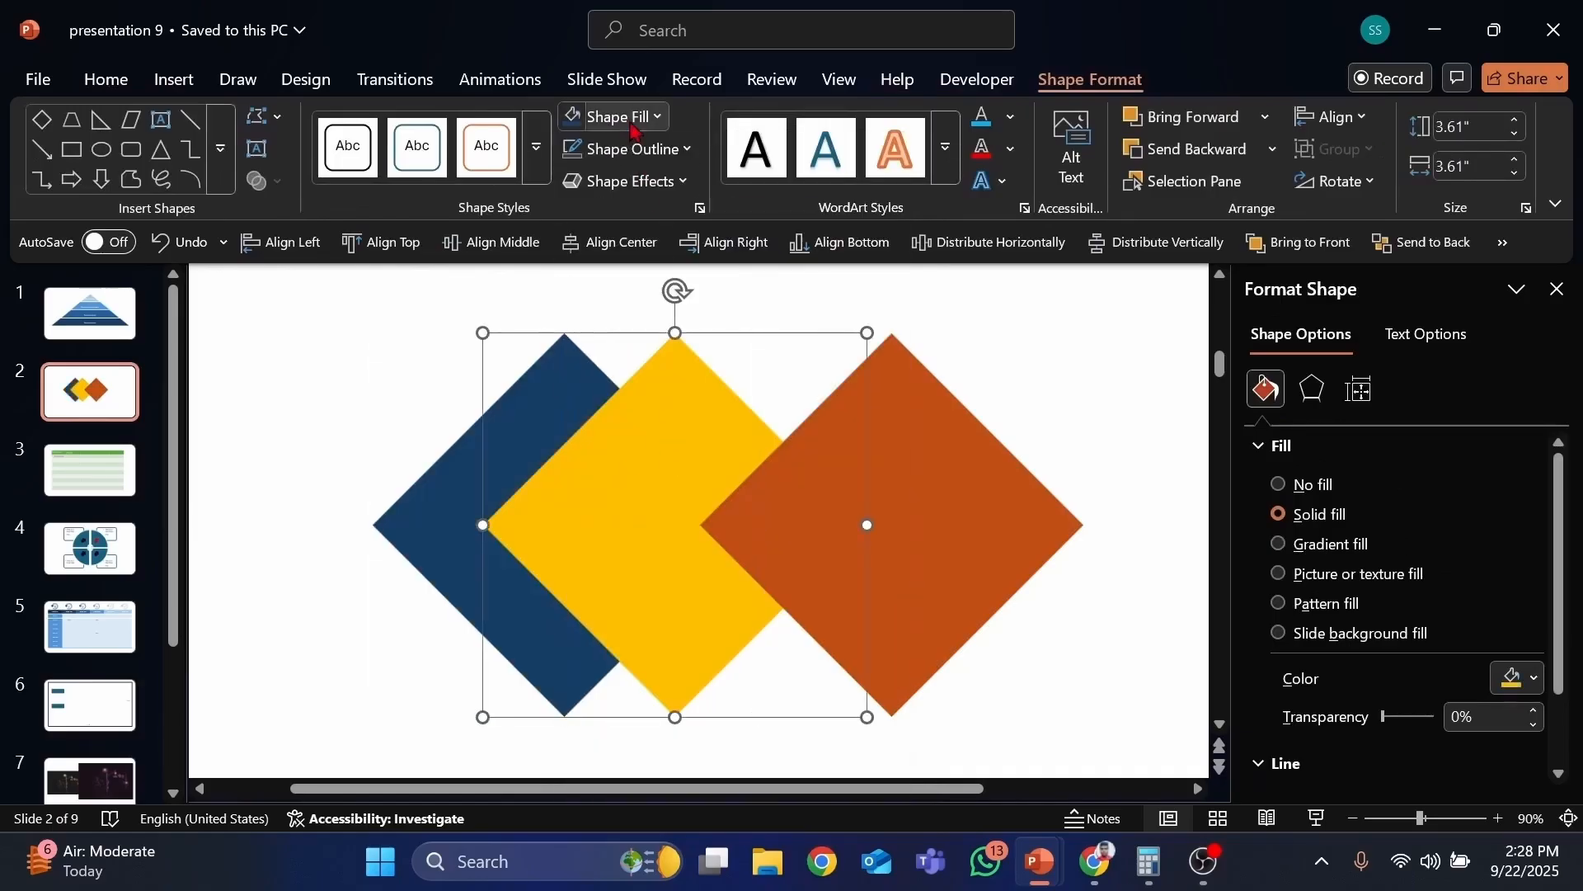
left_click(606, 117)
left_click(681, 378)
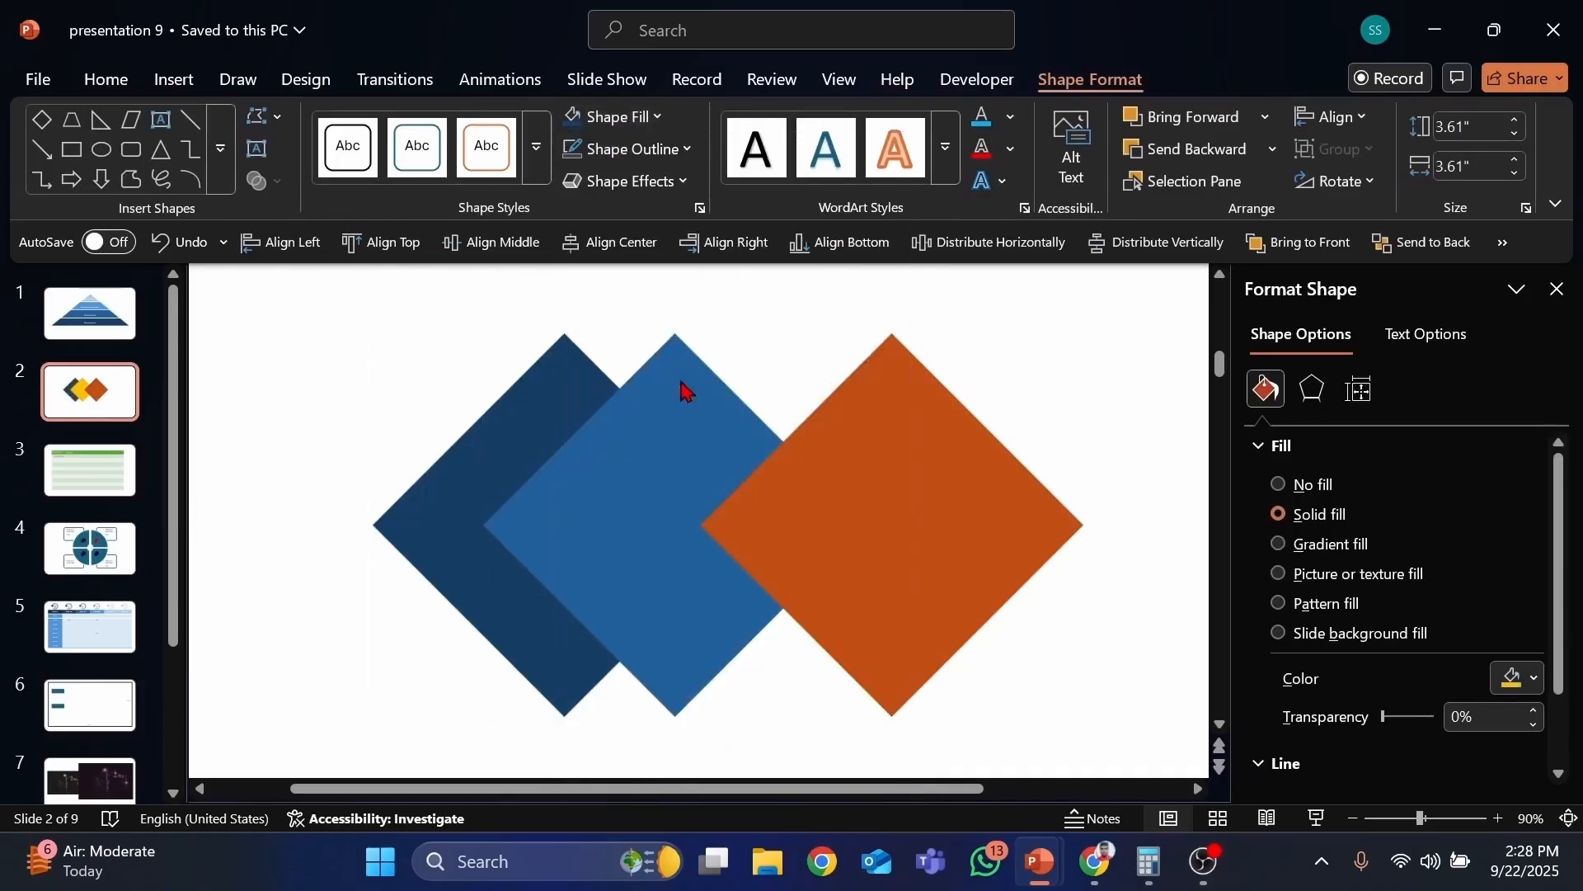
left_click(826, 437)
left_click(617, 117)
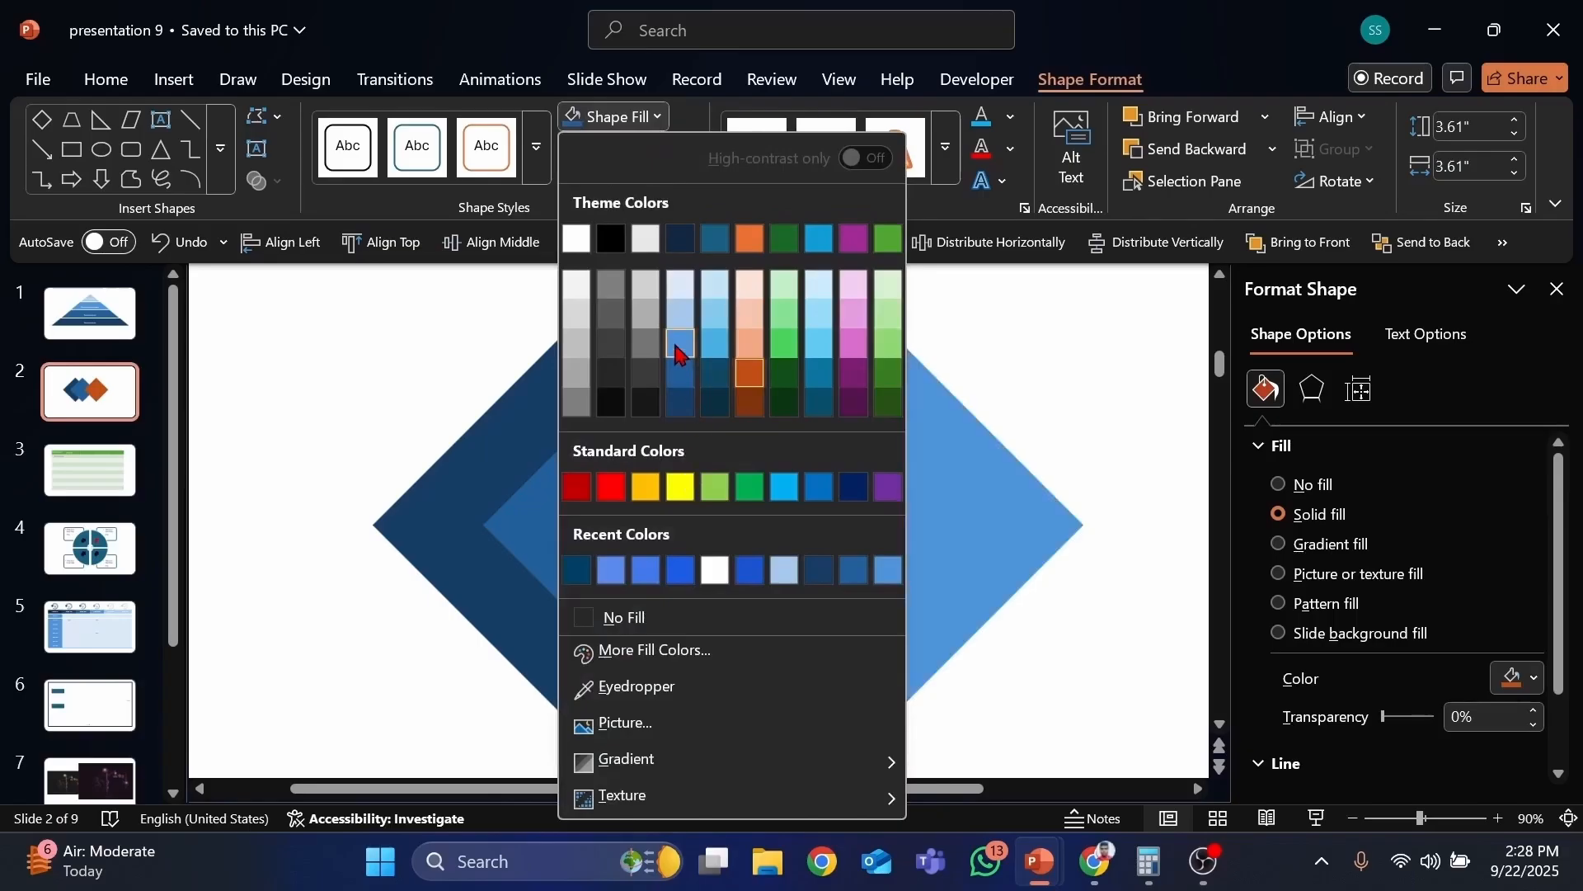
left_click(680, 342)
Step: Select and delete all shapes on the slide
key("ctrl+a")
key("Delete")
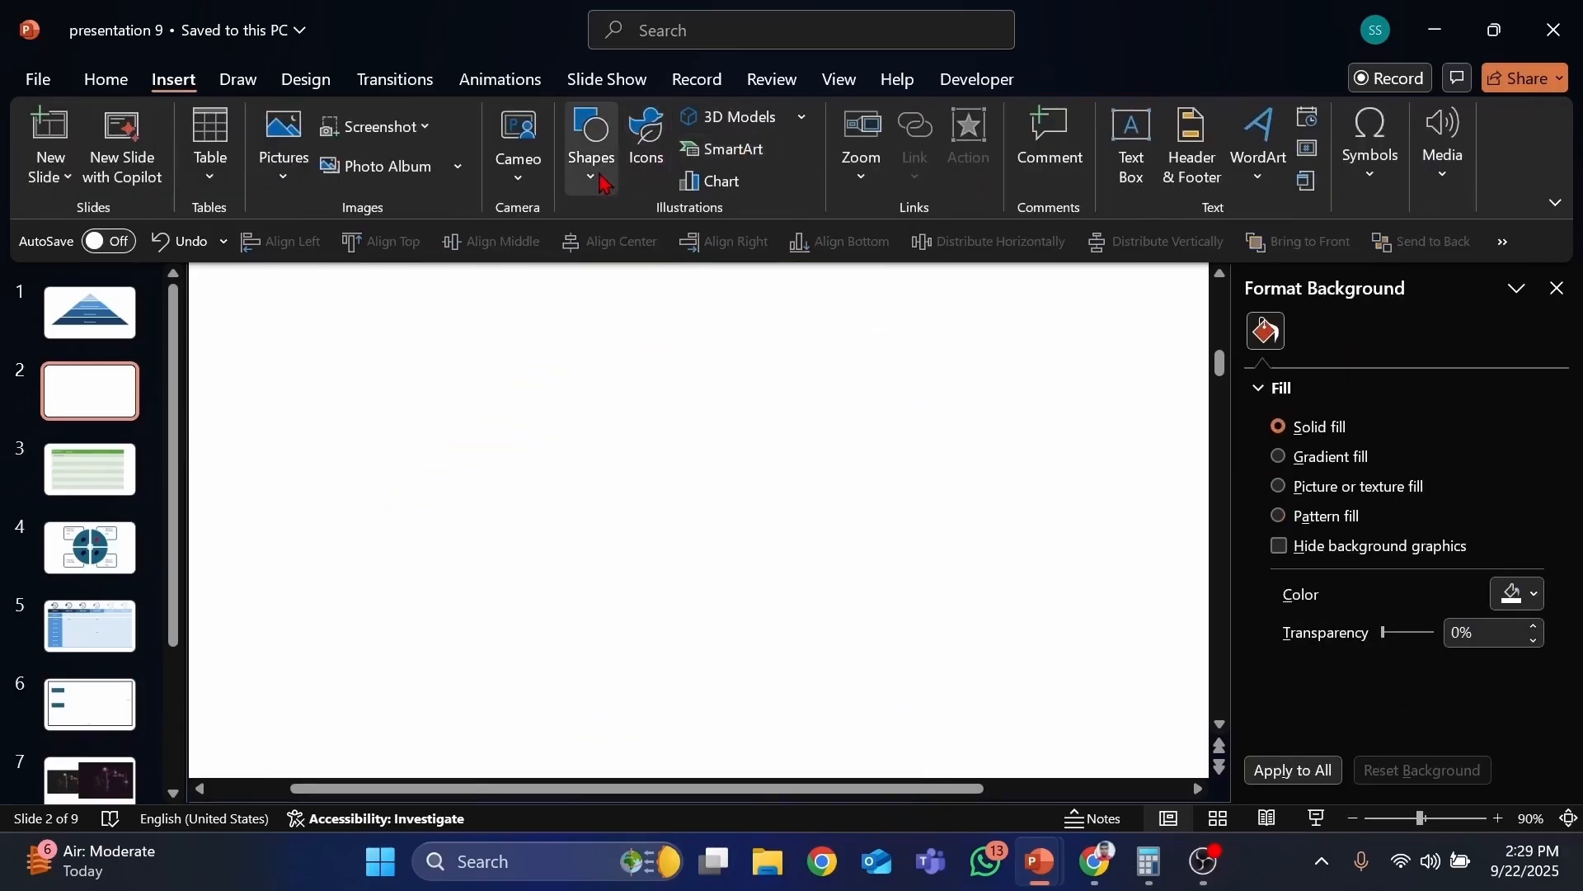
Step: Draw a pentagon, resize it to about 2.16 by 2.27 inches, and move it down
left_click(591, 144)
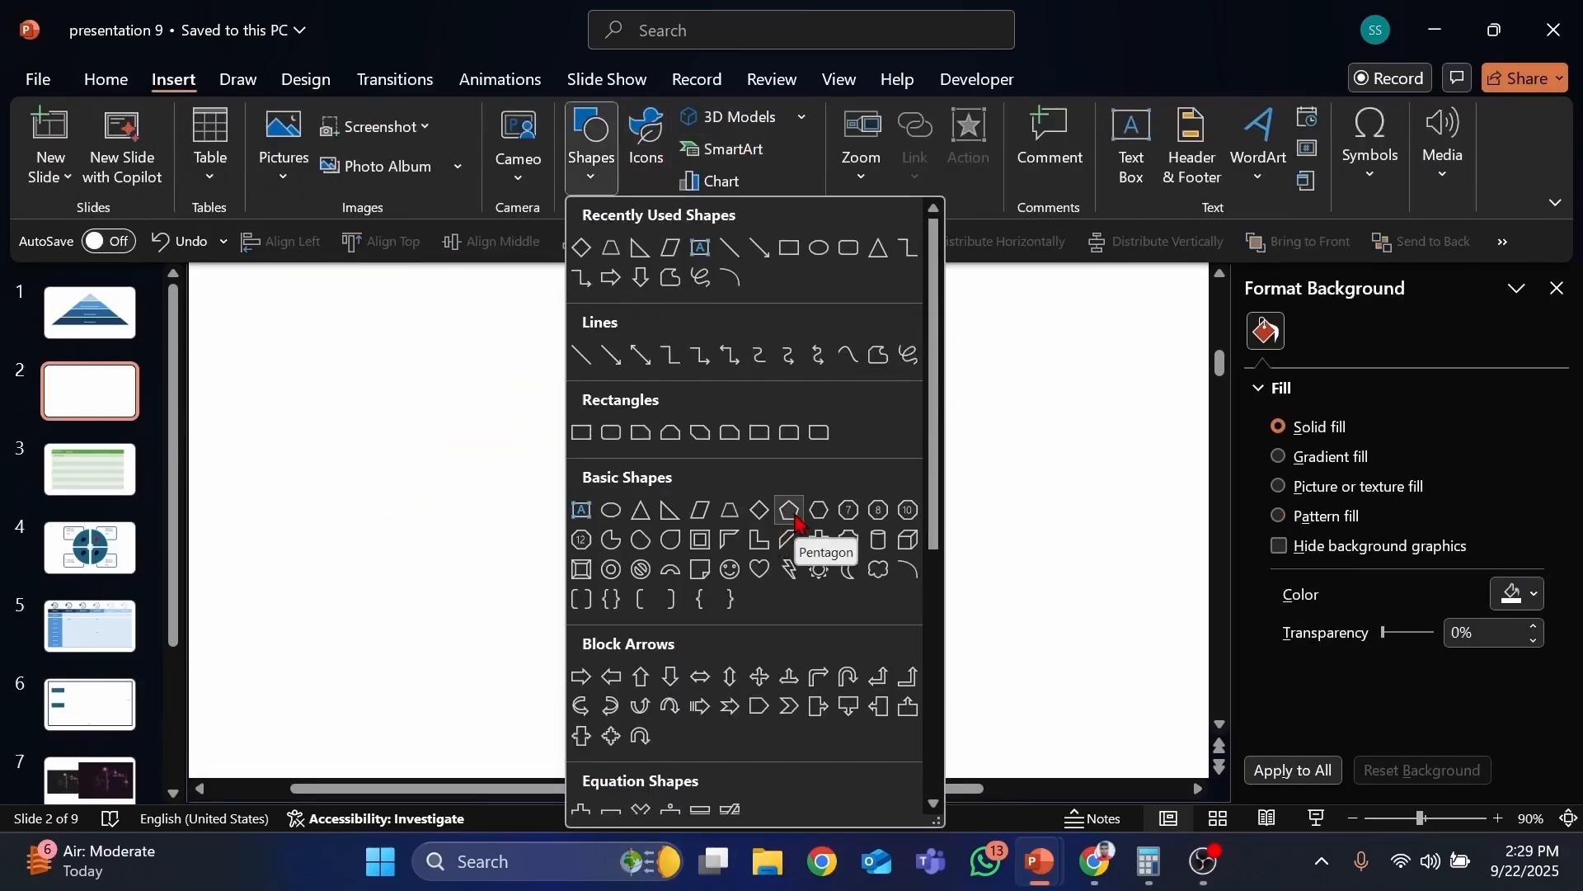
left_click(796, 520)
left_click(627, 363)
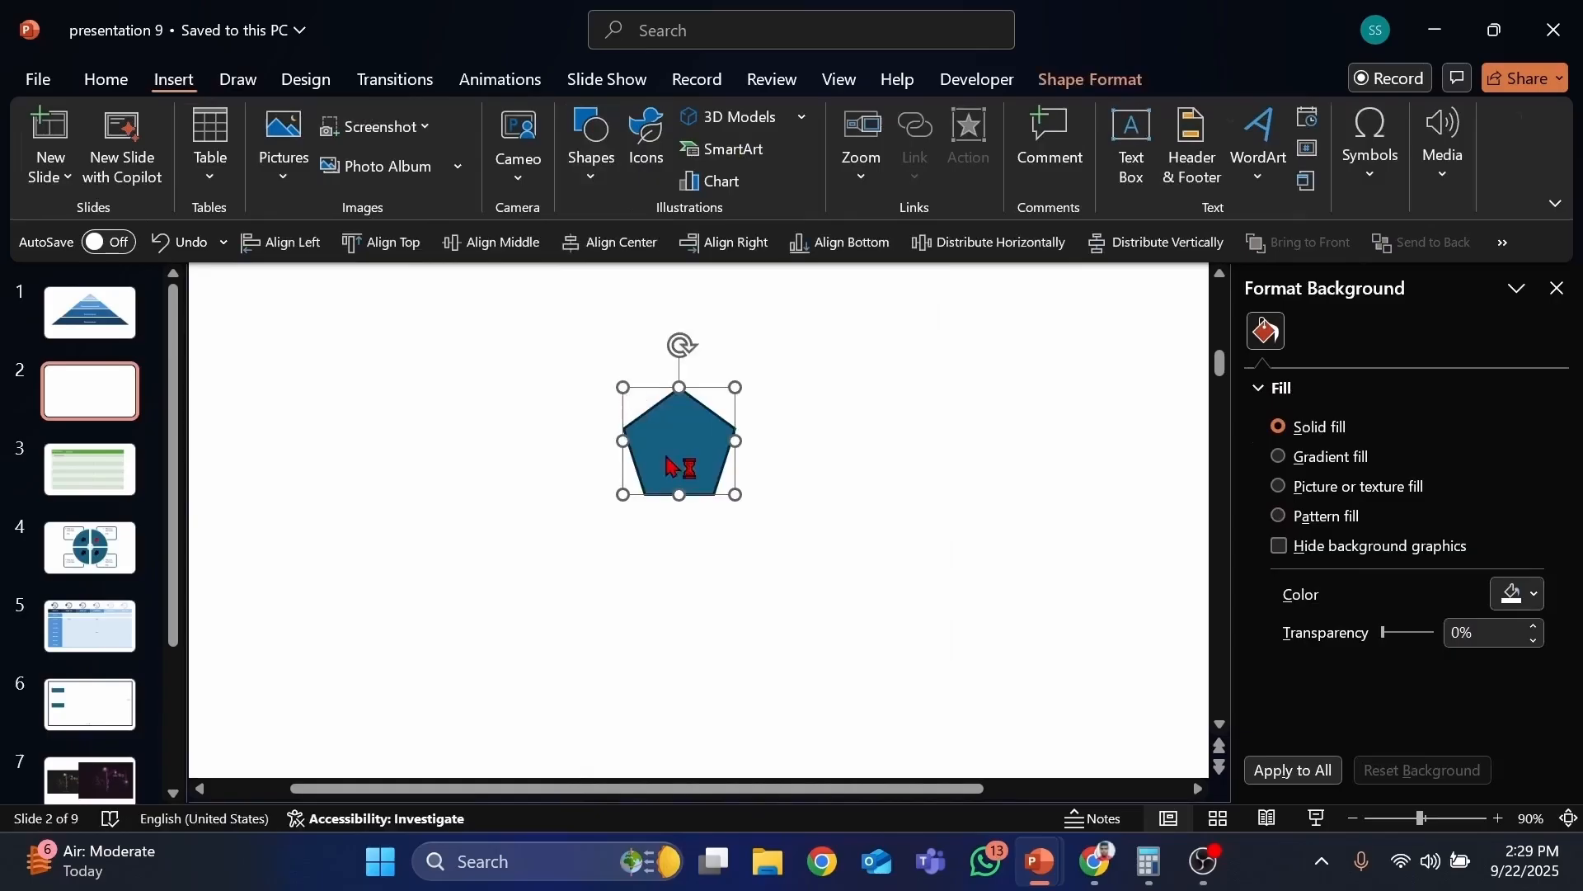
left_click_drag(739, 499, 756, 571)
left_click_drag(708, 481, 714, 566)
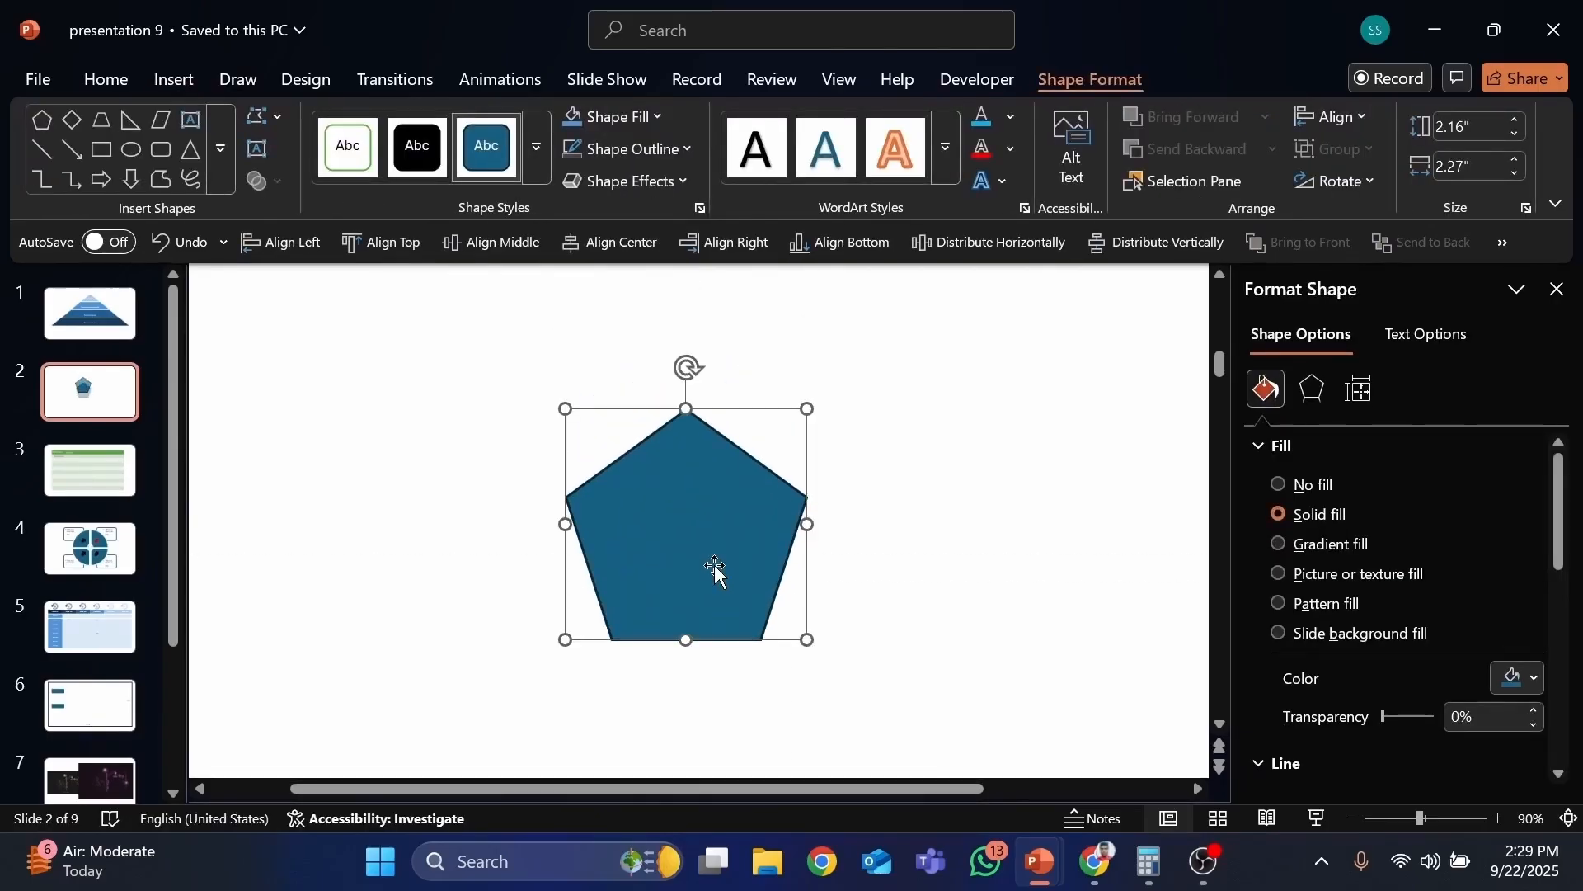
Step: Enlarge the pentagon to about 3.3 by 3.46 inches and shift it slightly right
left_click_drag(796, 649, 823, 673)
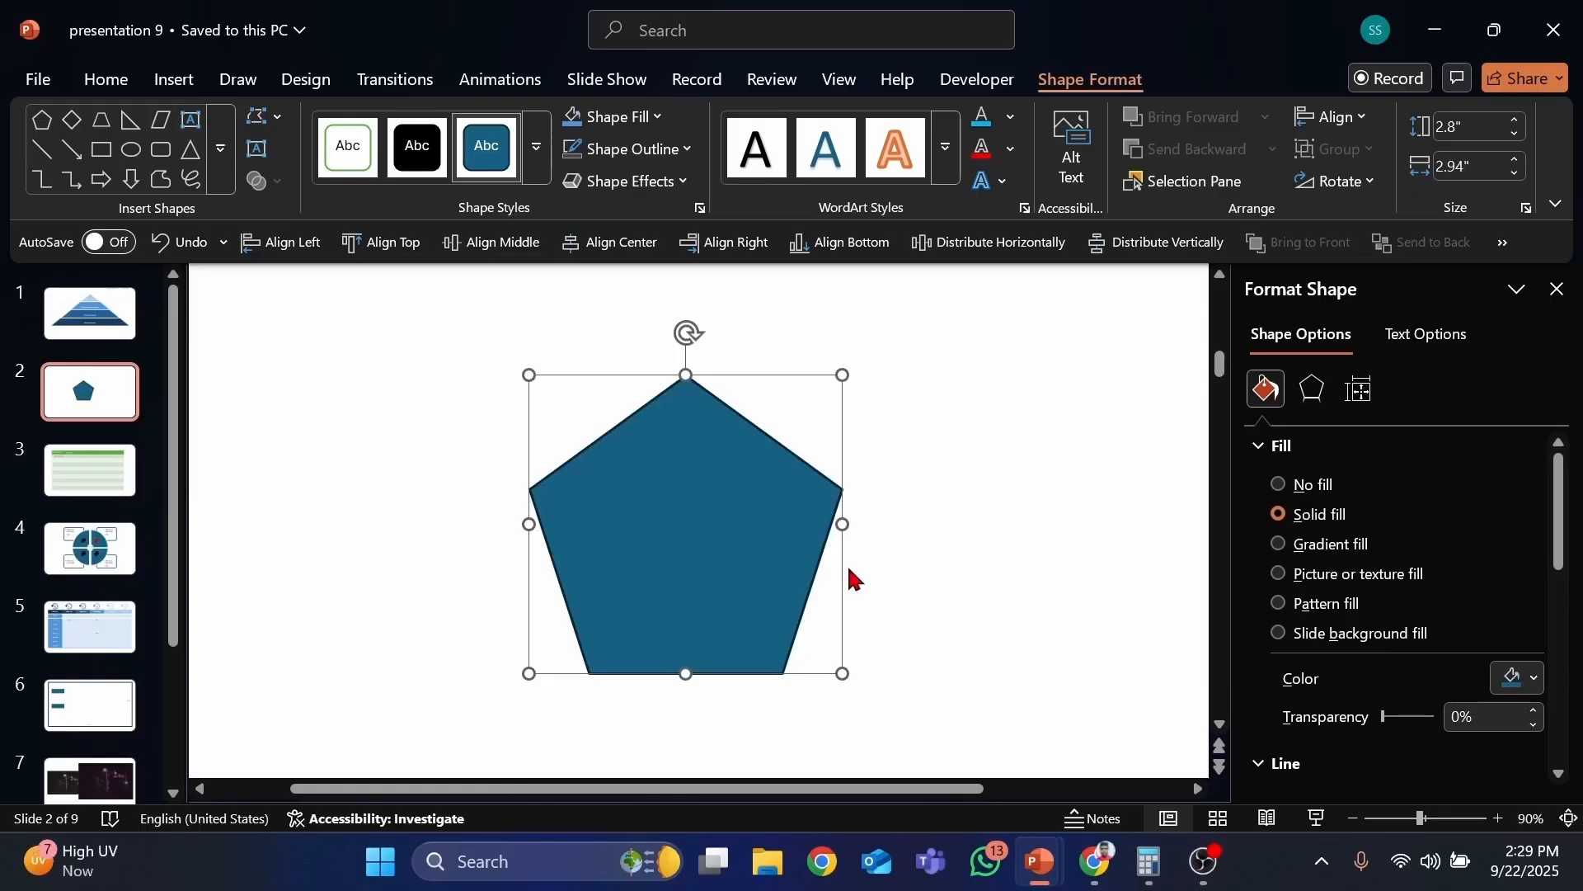
left_click_drag(840, 670, 866, 695)
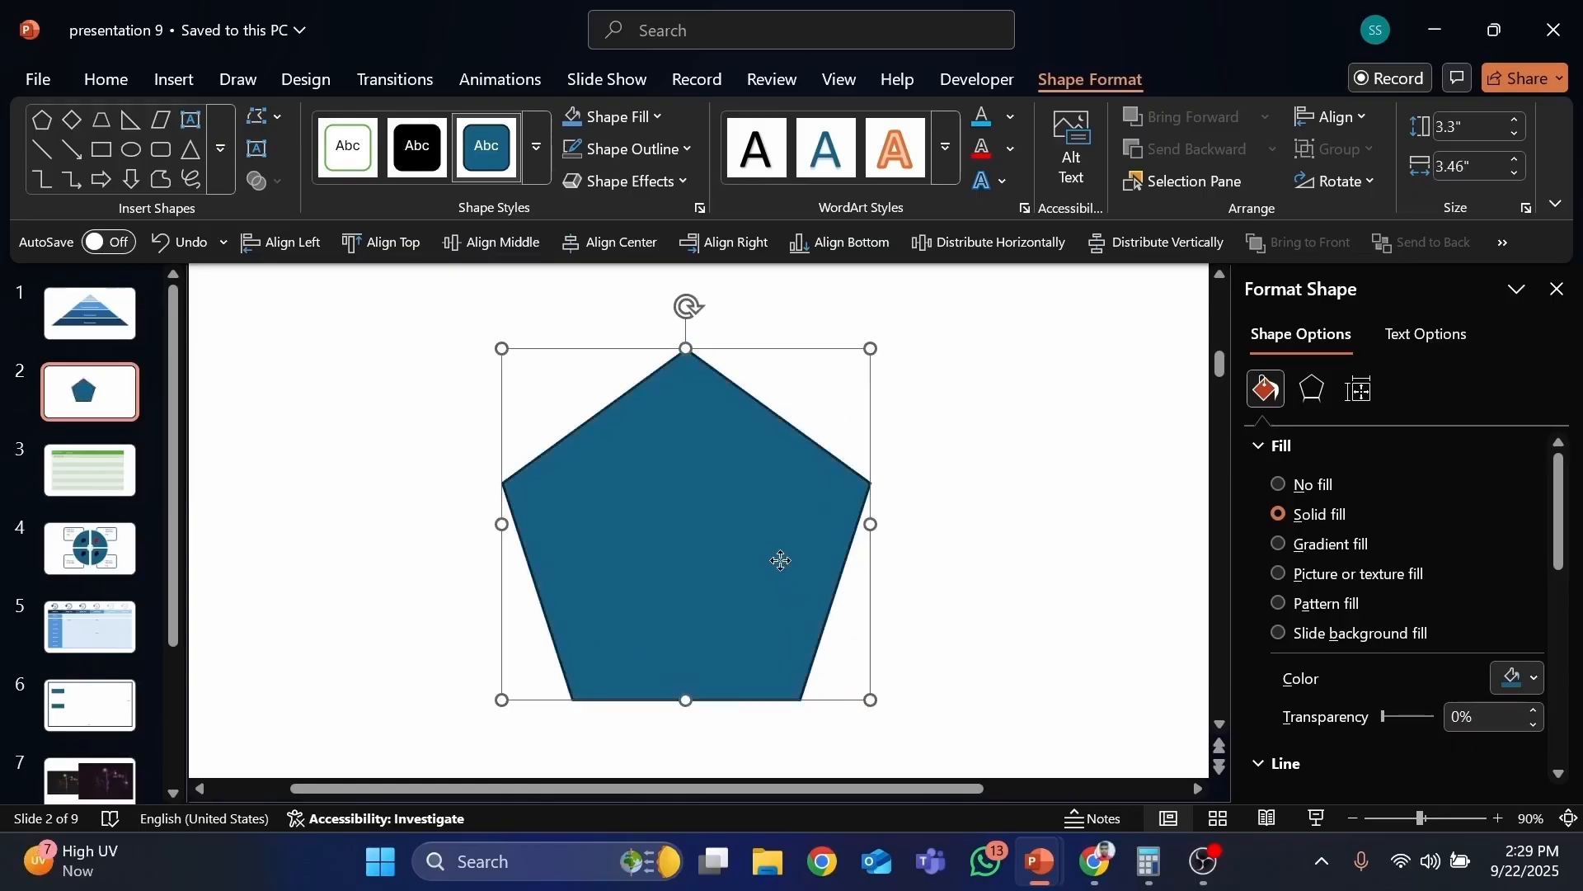
left_click_drag(777, 559, 825, 556)
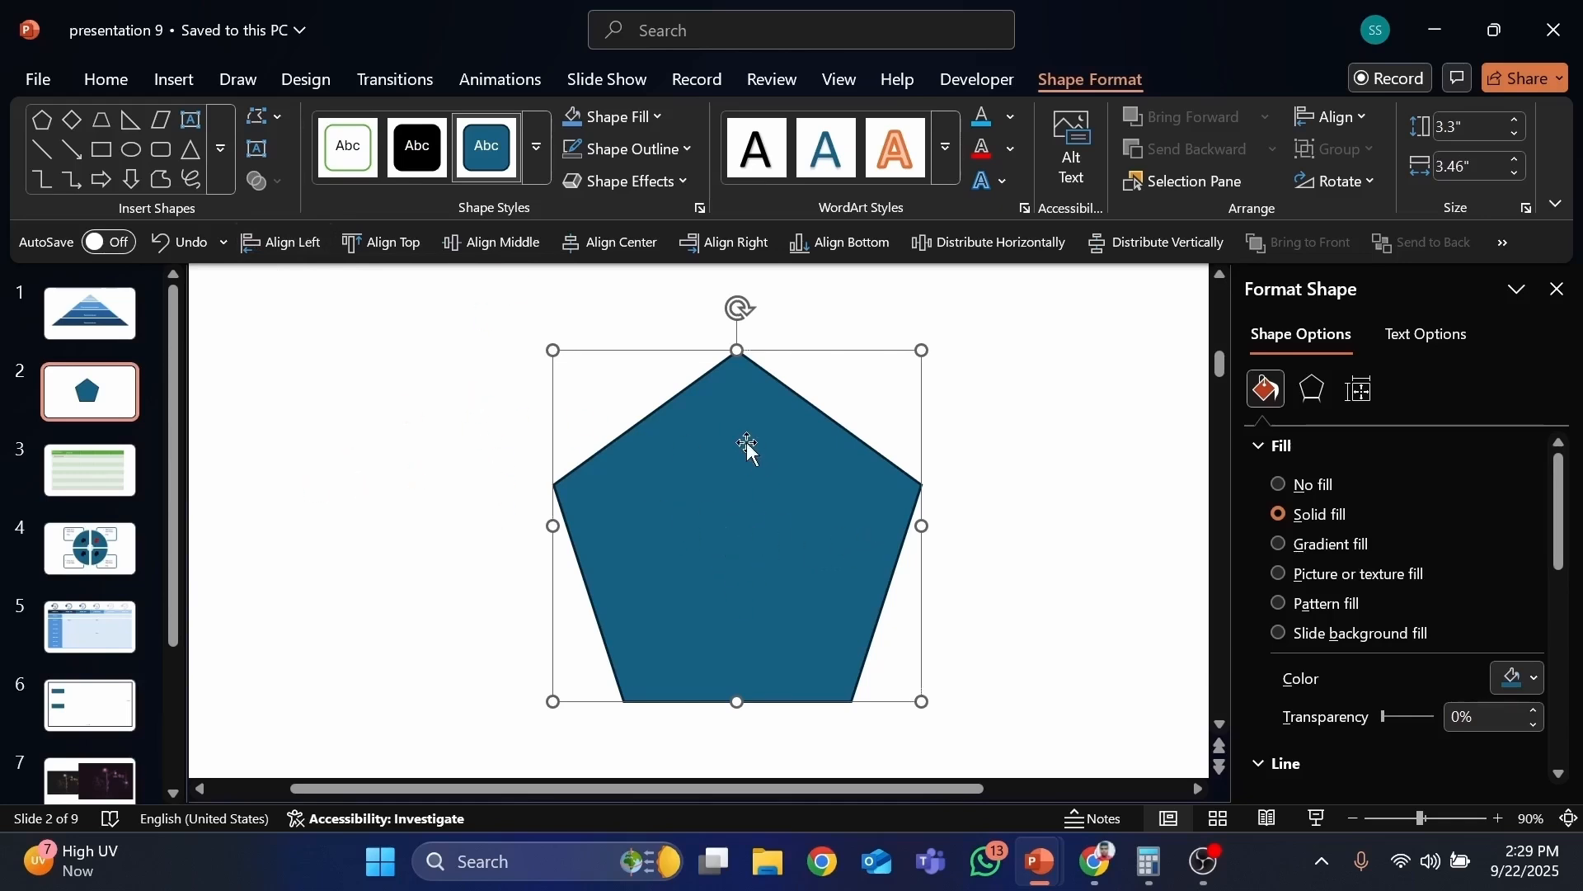
left_click(174, 79)
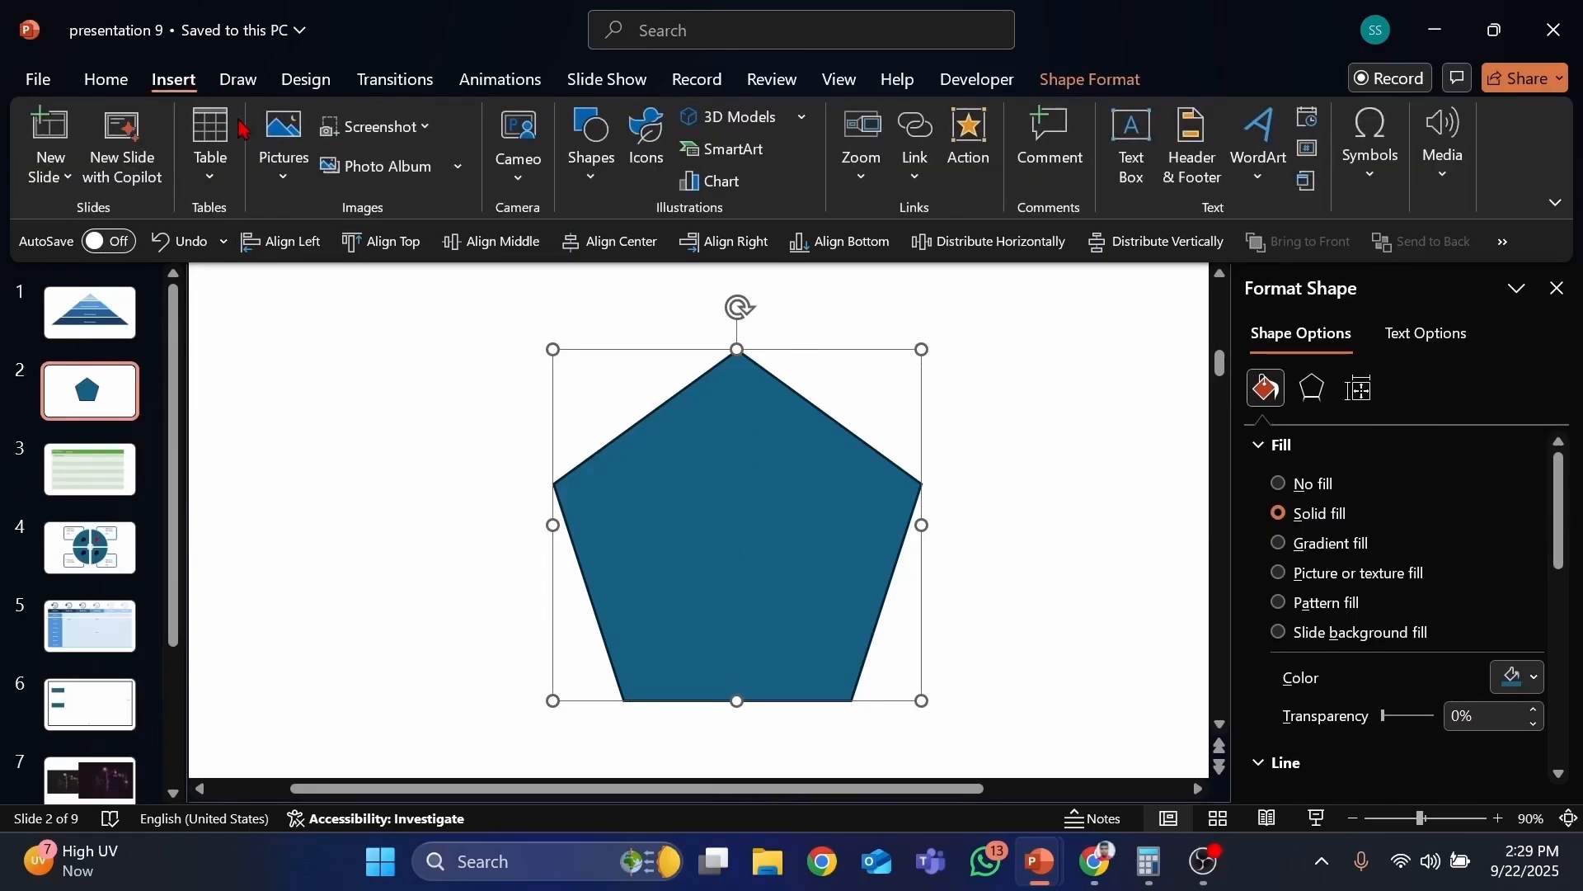
left_click(298, 181)
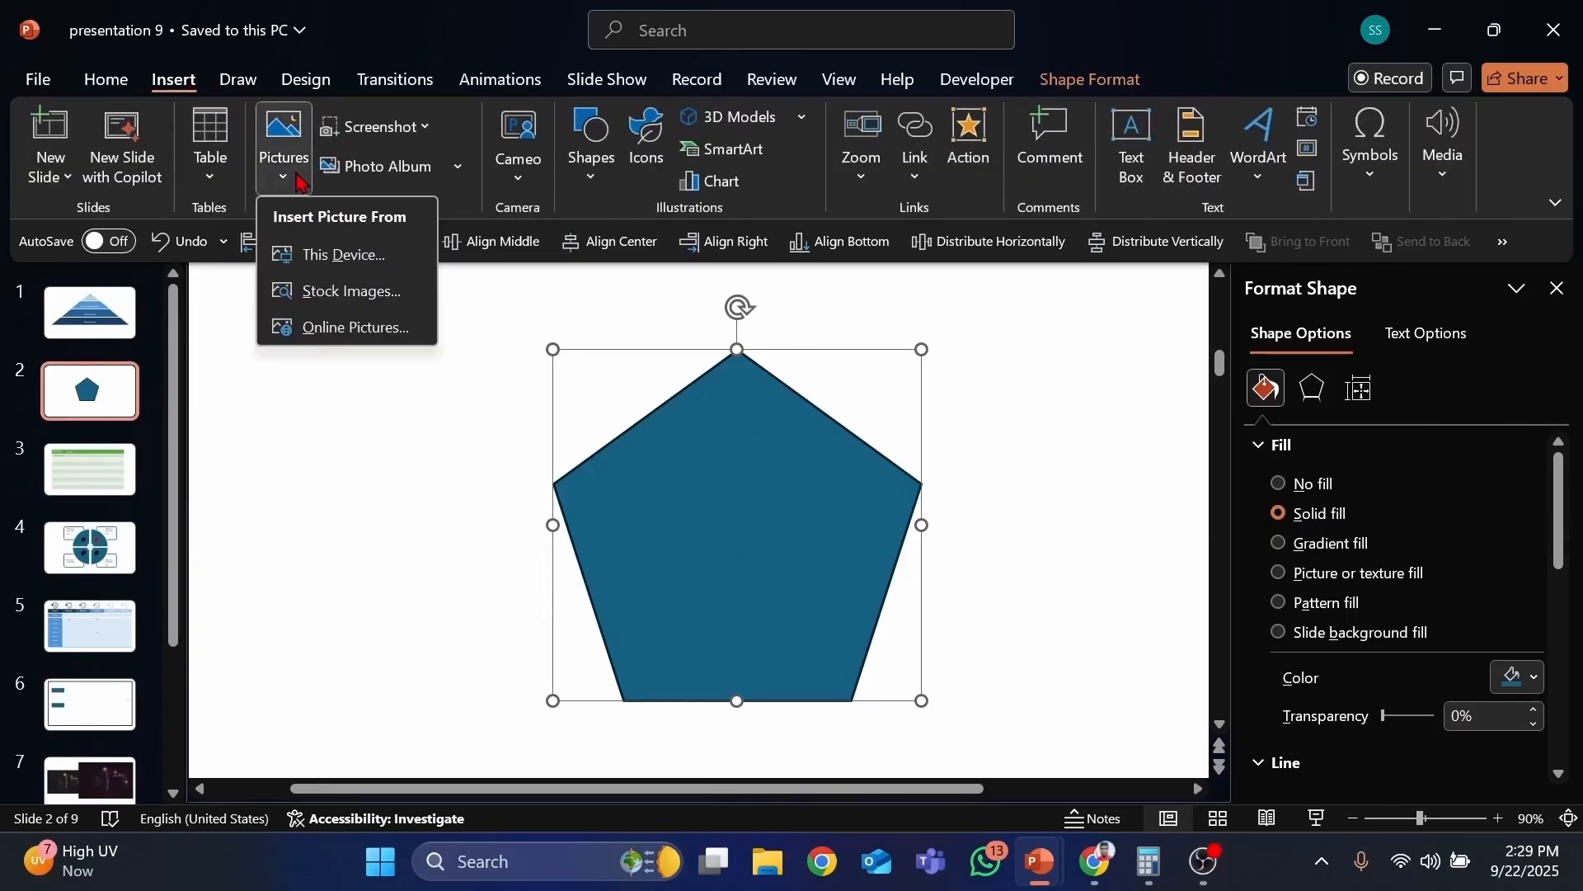
left_click(338, 292)
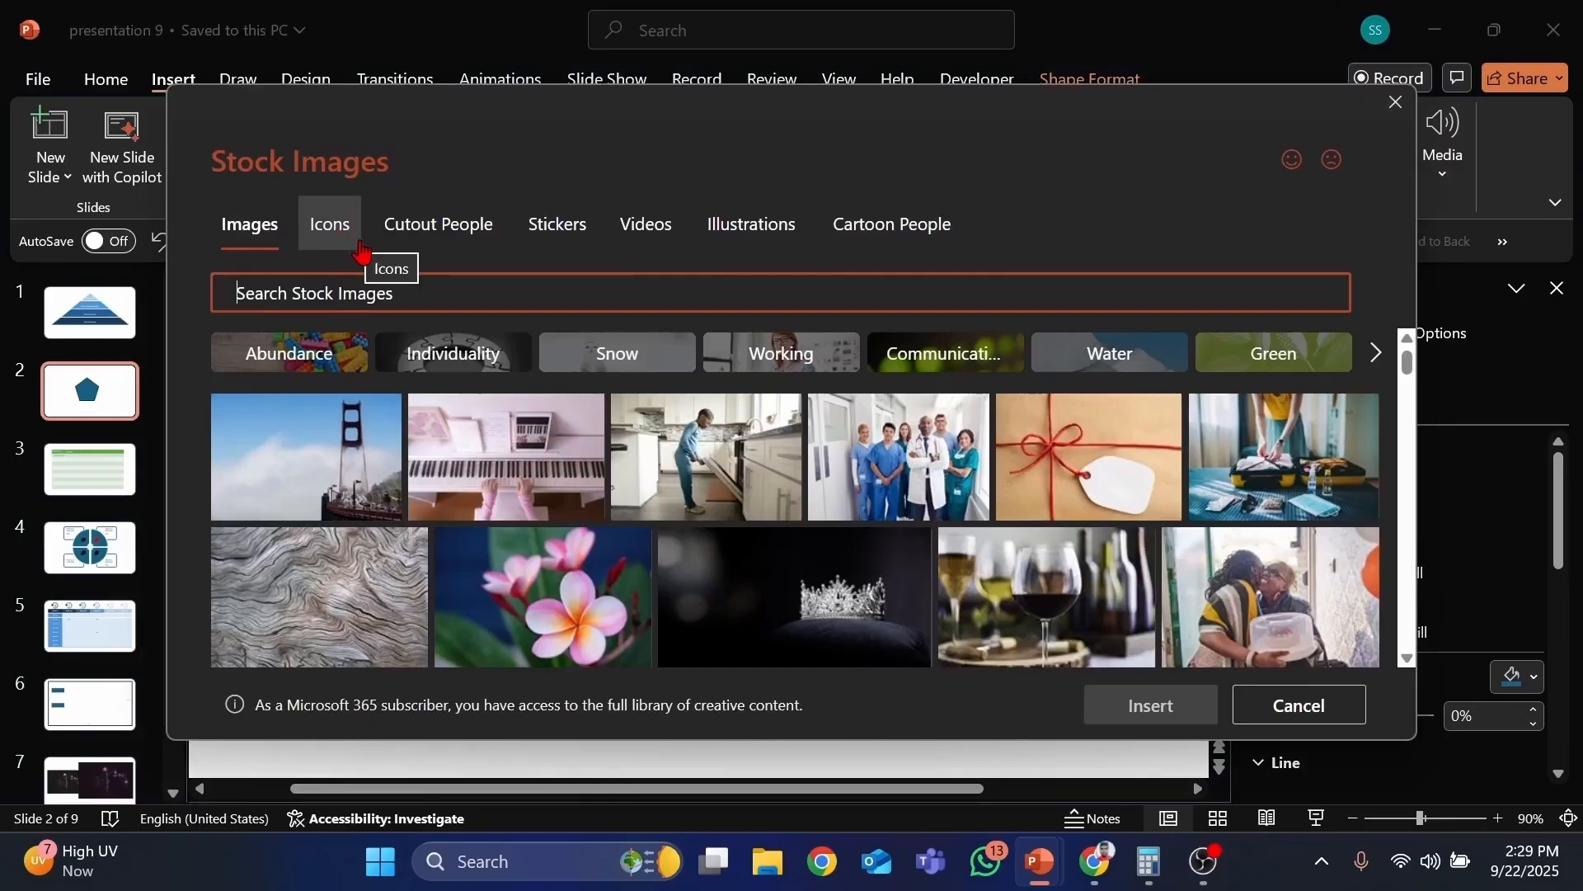
left_click(1396, 101)
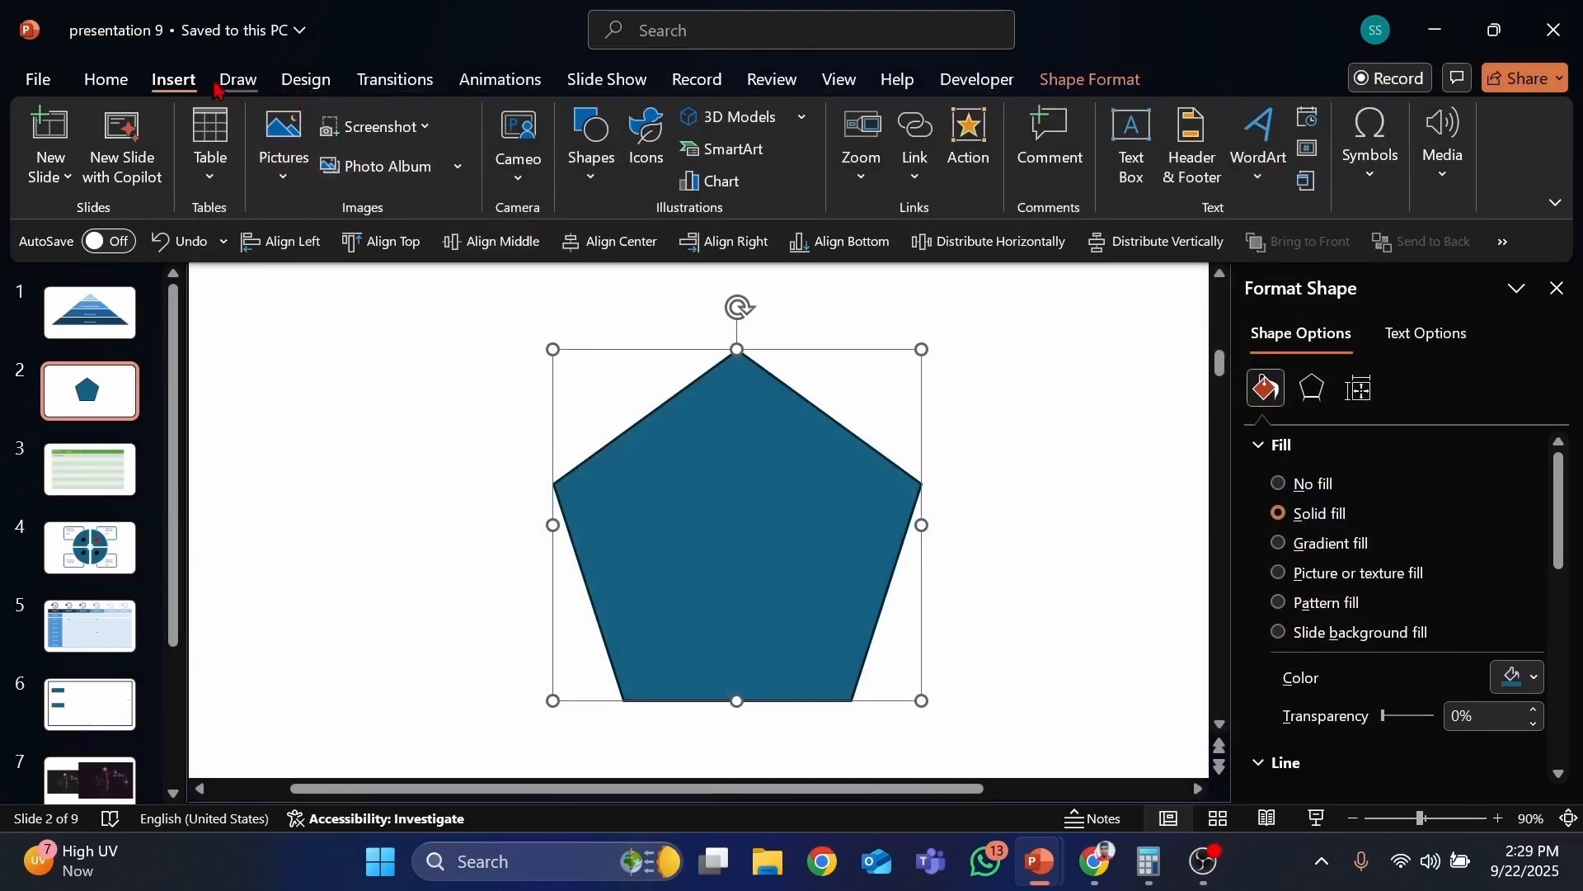
Step: Insert the milkshake picture from the Downloads folder onto the slide
left_click(279, 194)
left_click(353, 256)
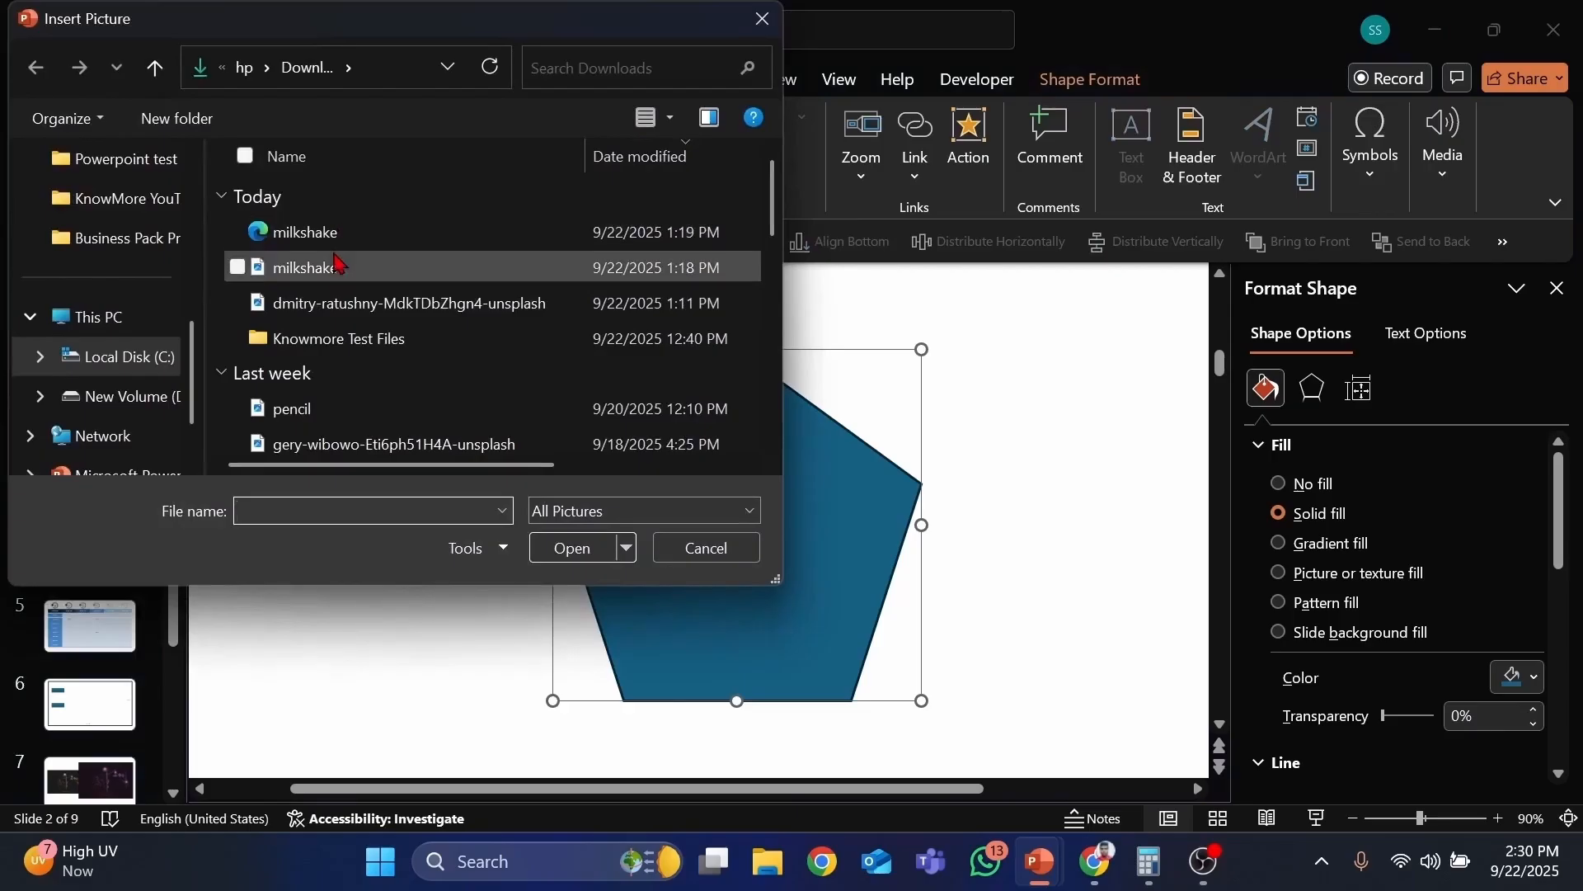
double_click(297, 233)
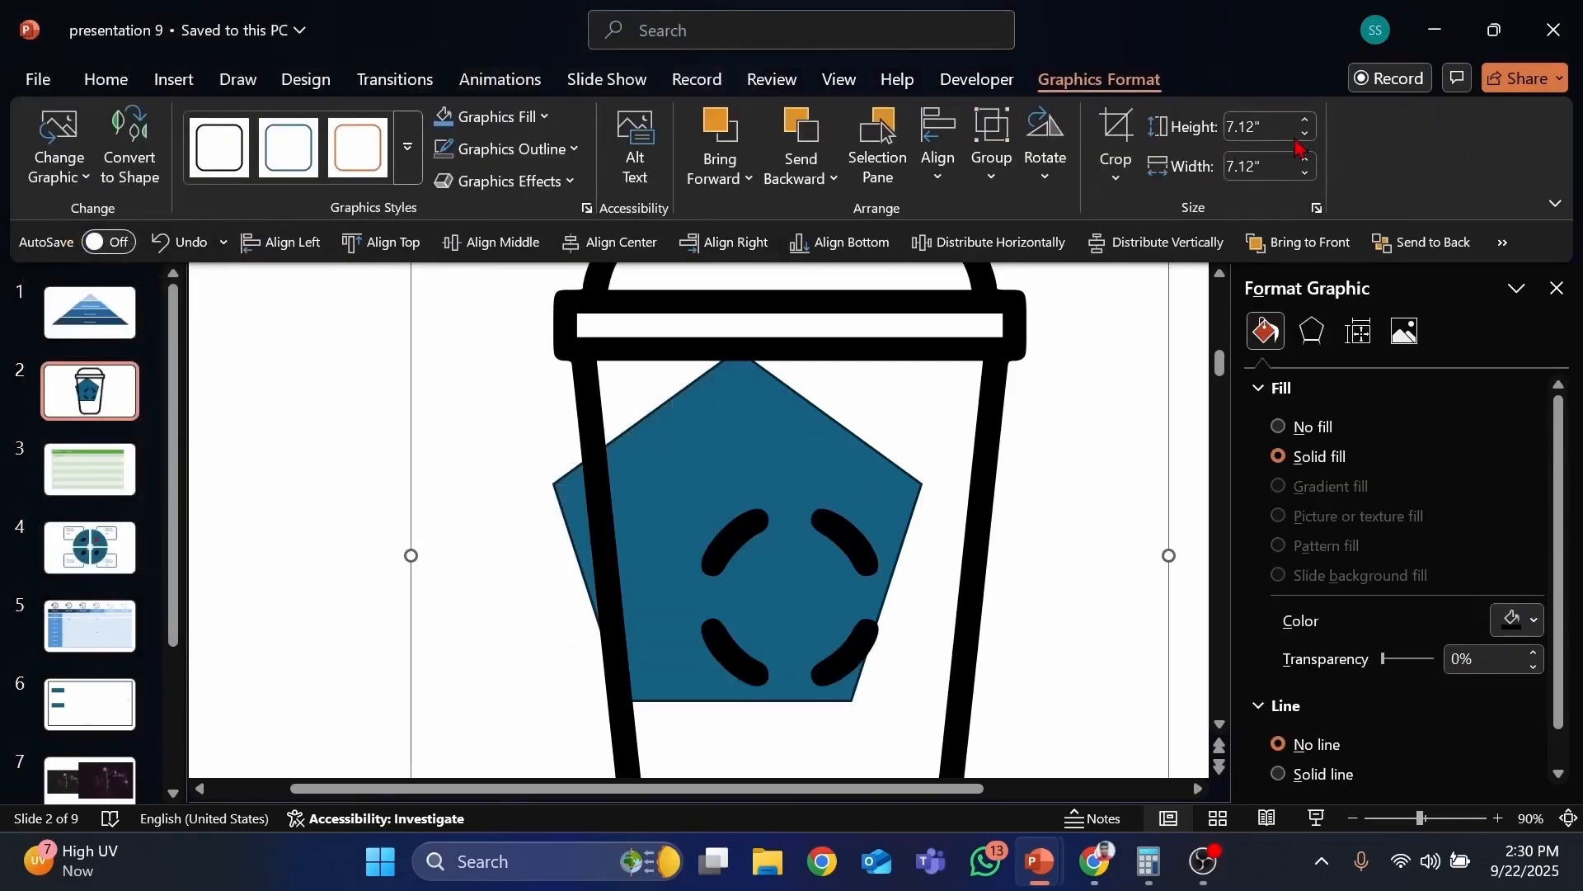
Step: Shrink the milkshake icon to 0.9 by 0.9 inches and move it into the pentagon's centre
left_click_drag(1305, 134, 1306, 135)
left_click_drag(708, 336, 747, 427)
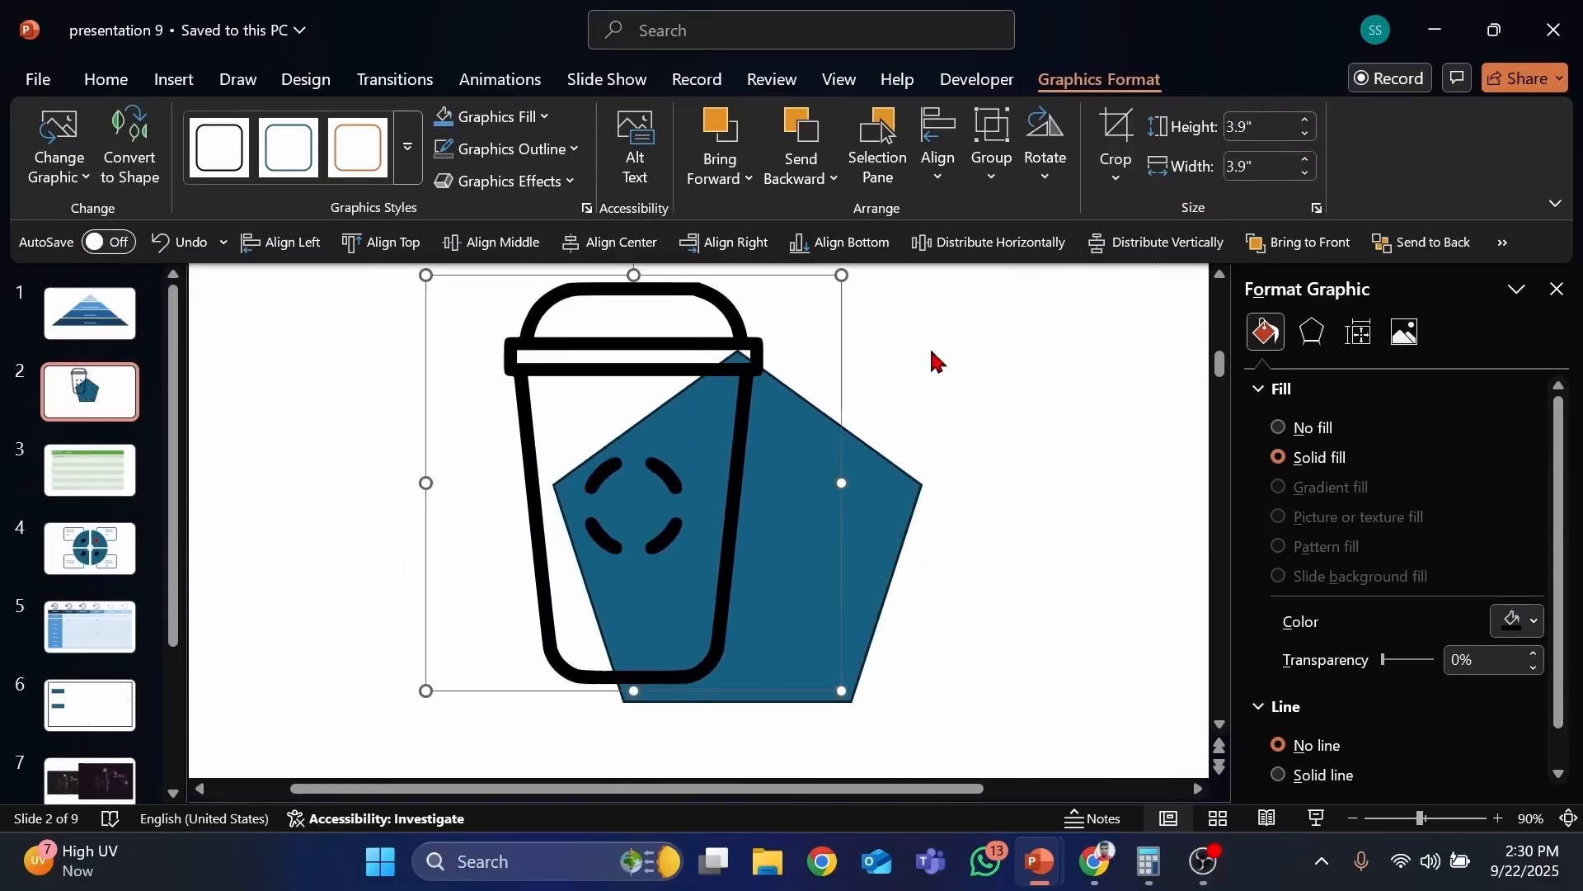
left_click_drag(1306, 135, 1306, 136)
left_click_drag(651, 328, 666, 380)
left_click_drag(1306, 134, 1305, 122)
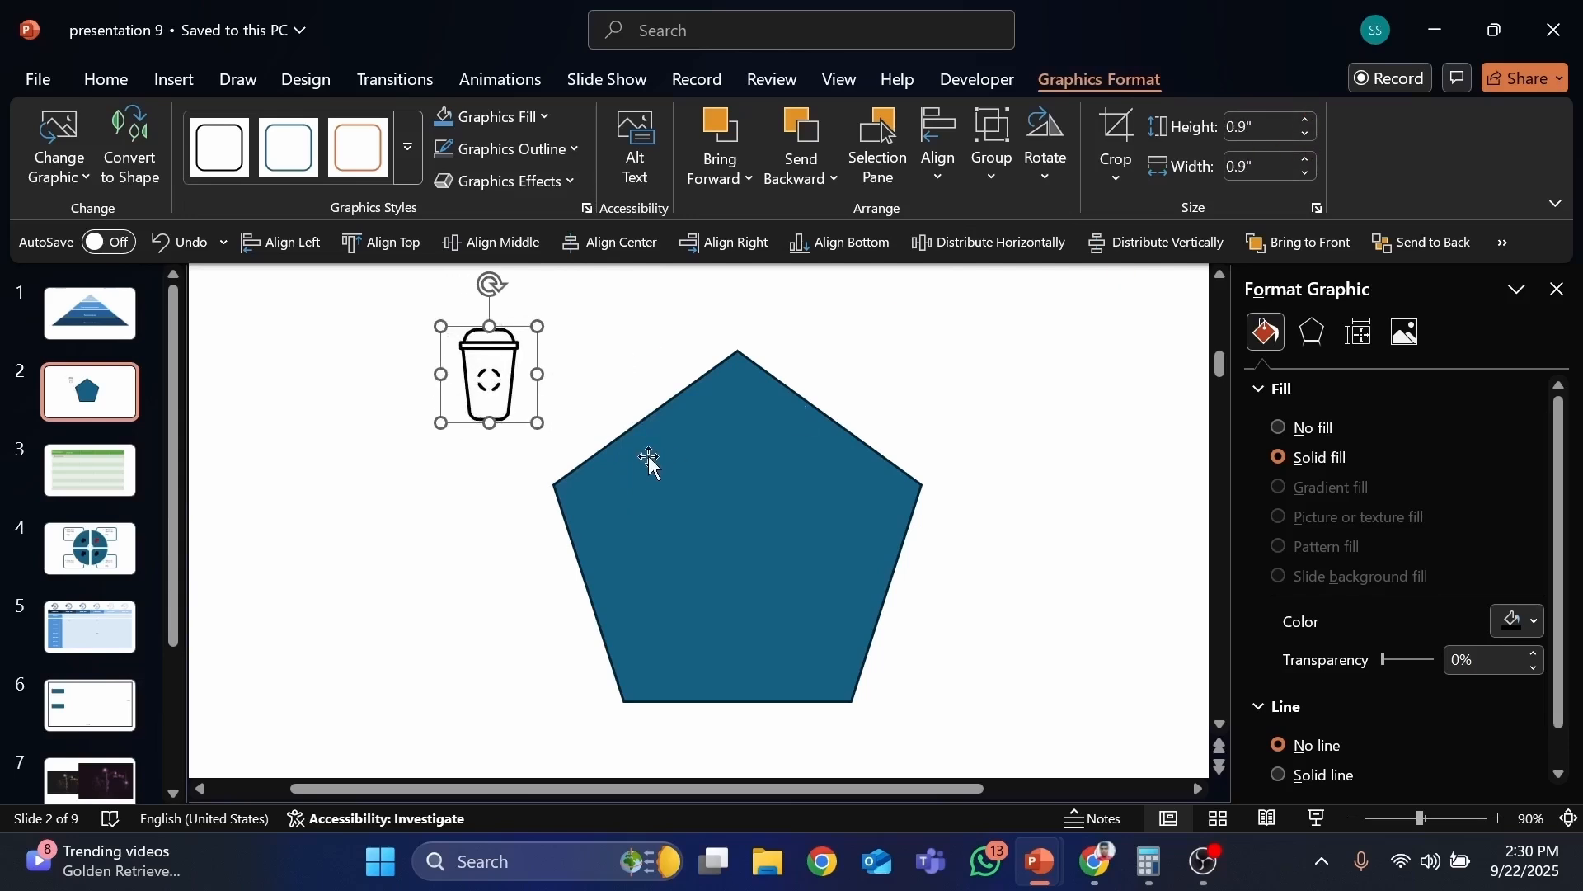
left_click_drag(512, 426, 753, 590)
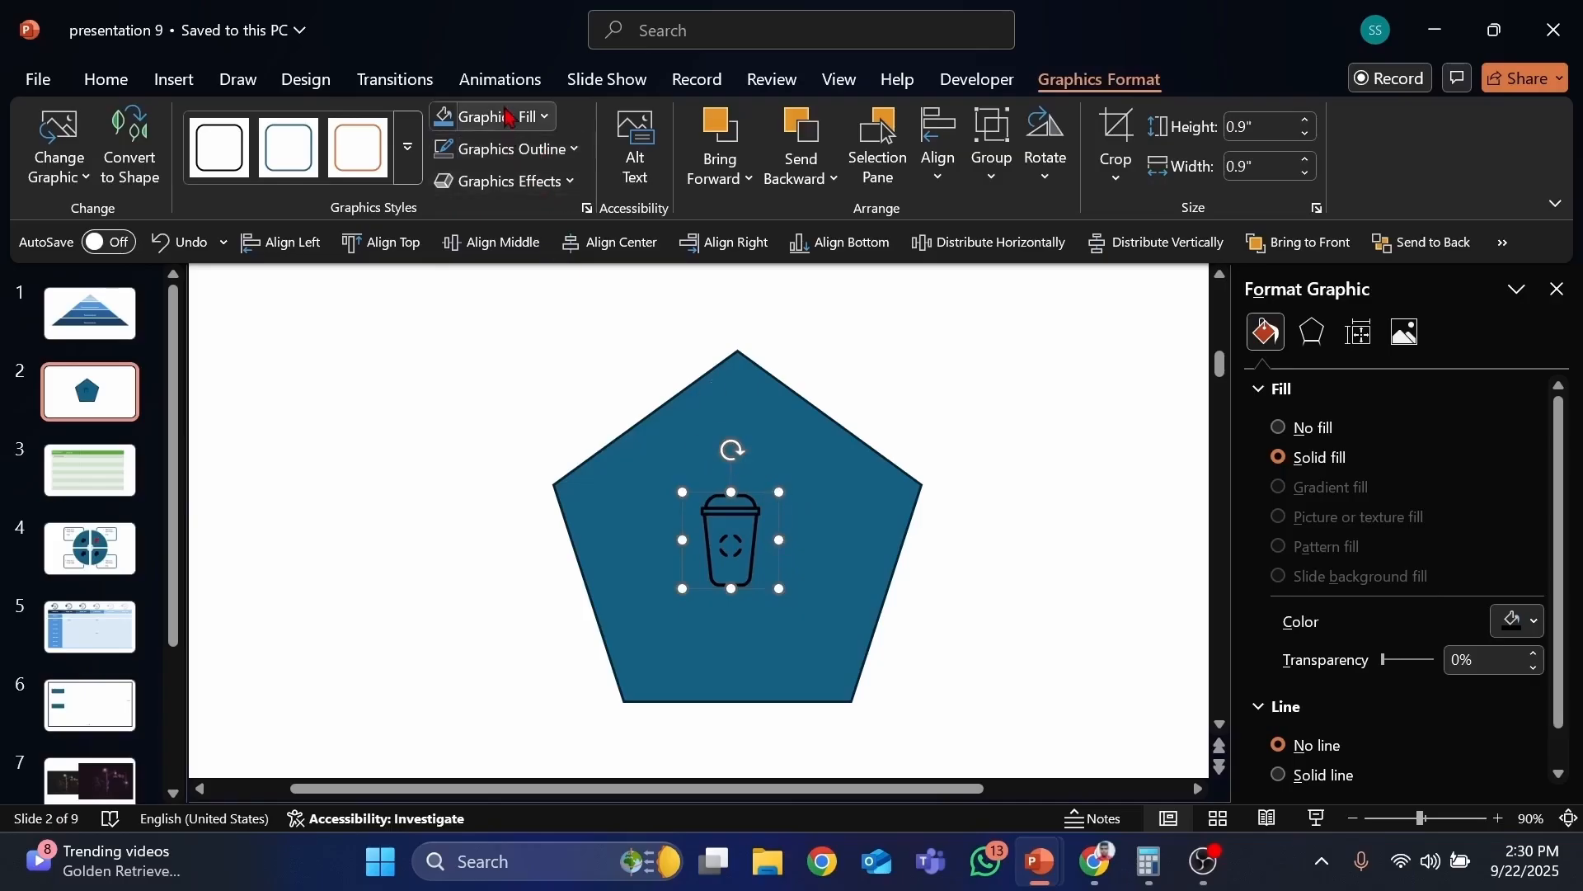
Step: Change the milkshake icon's fill colour to light blue
left_click(1075, 423)
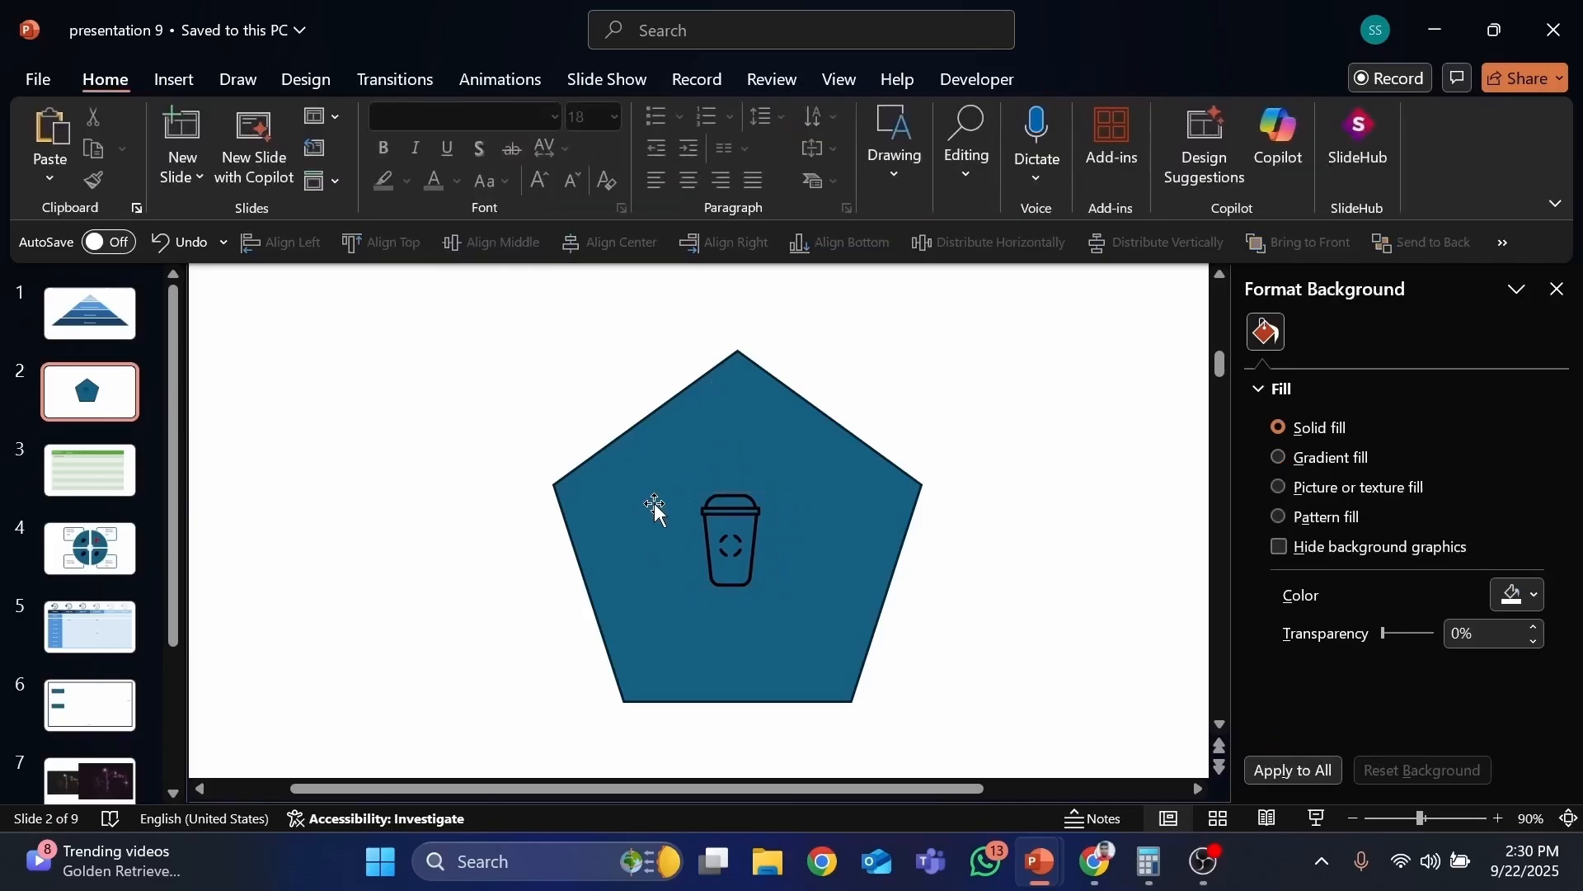
left_click_drag(543, 428, 857, 643)
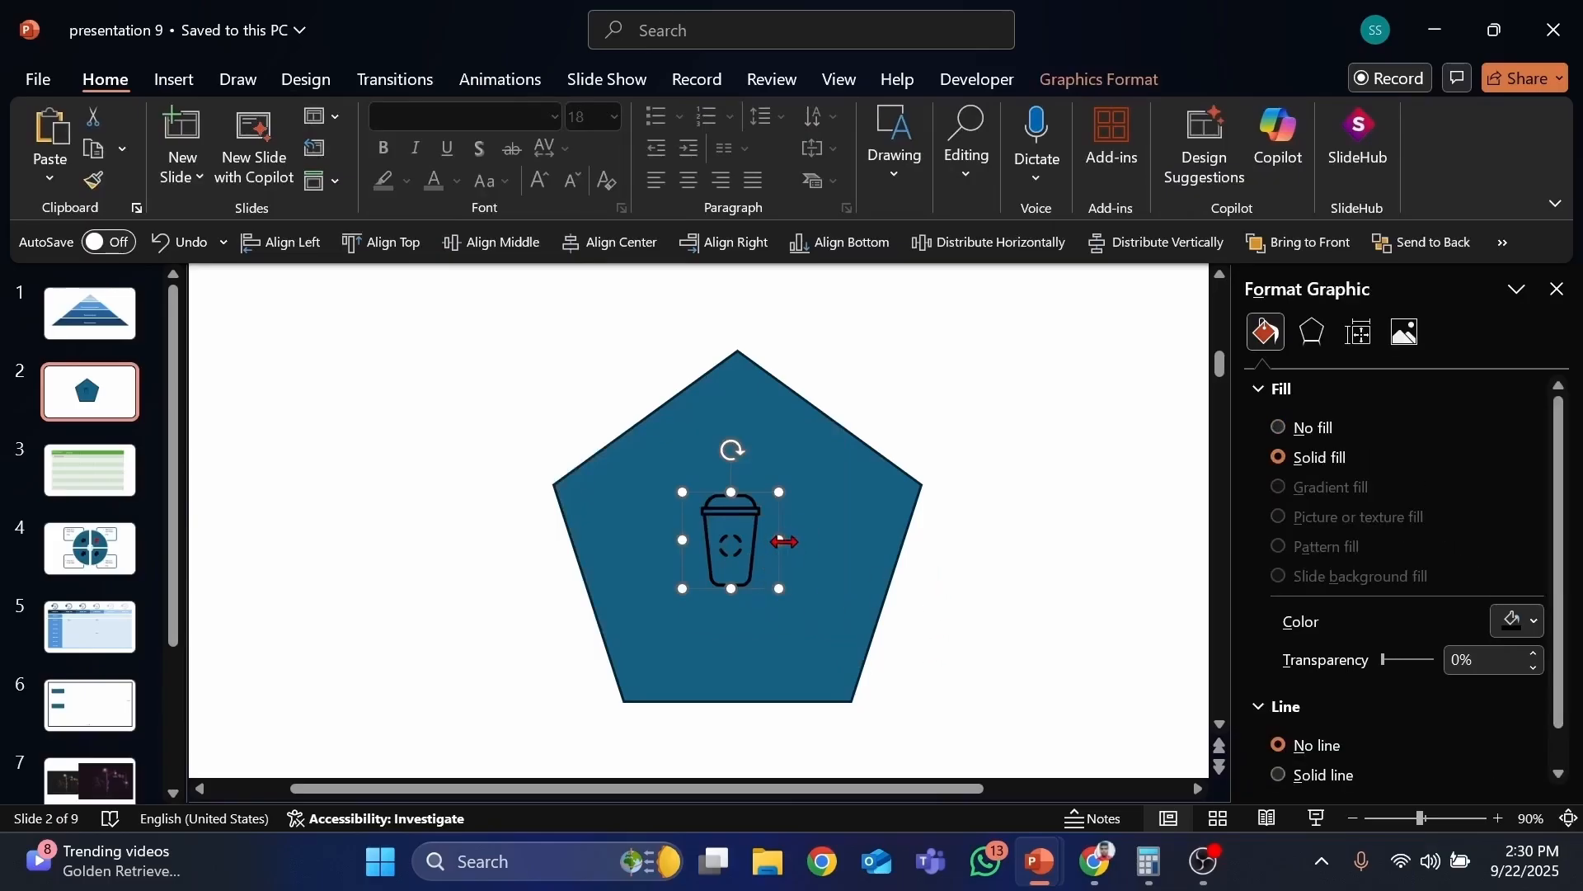
left_click(1114, 83)
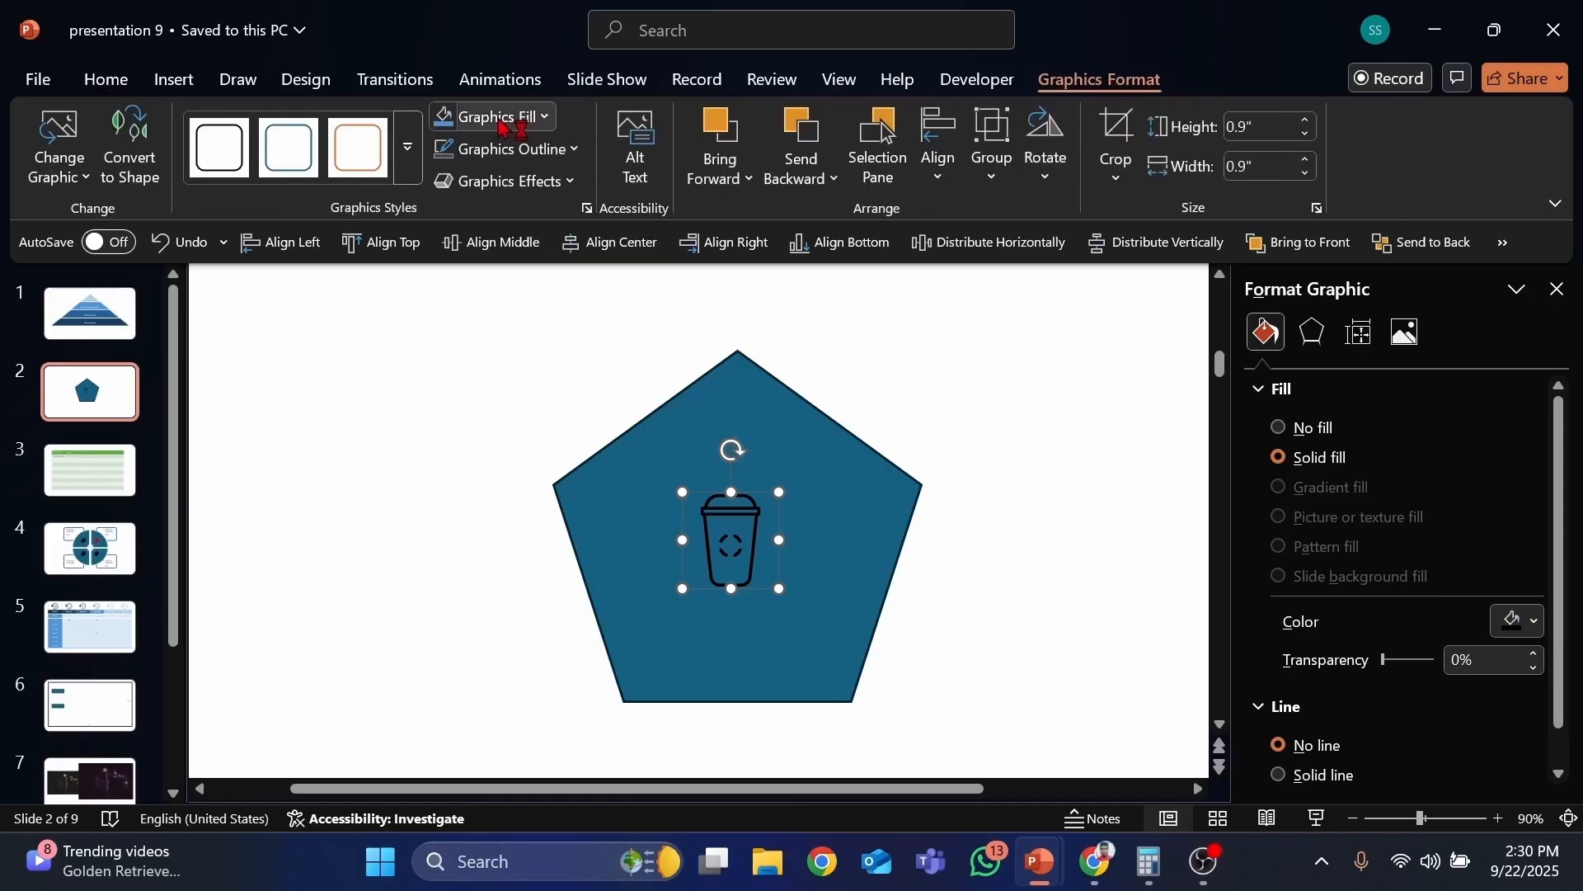
left_click(504, 124)
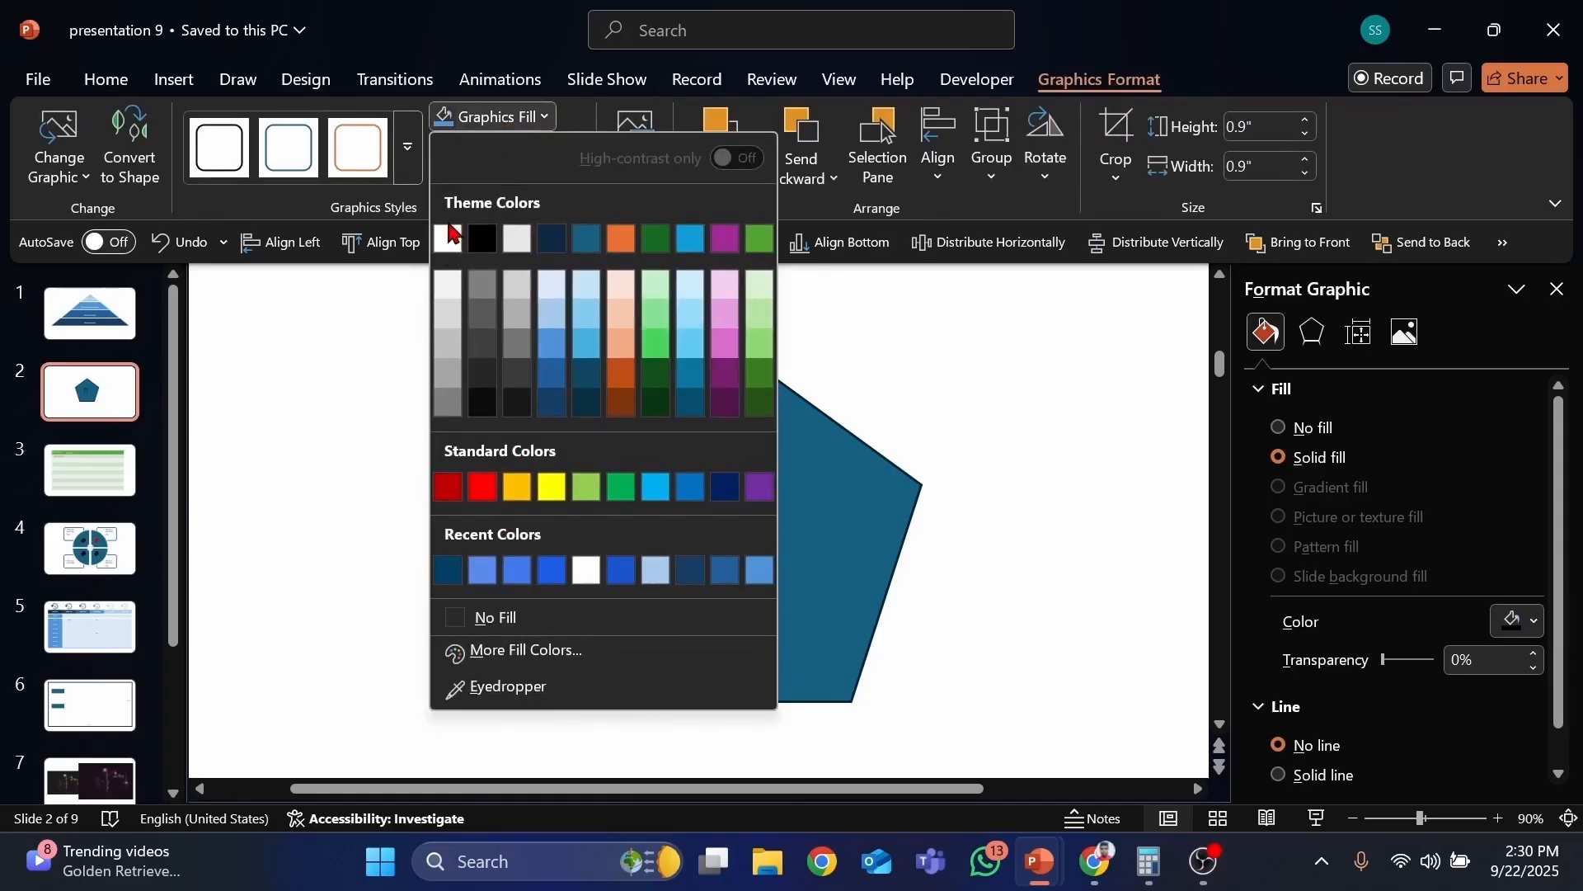
left_click(447, 239)
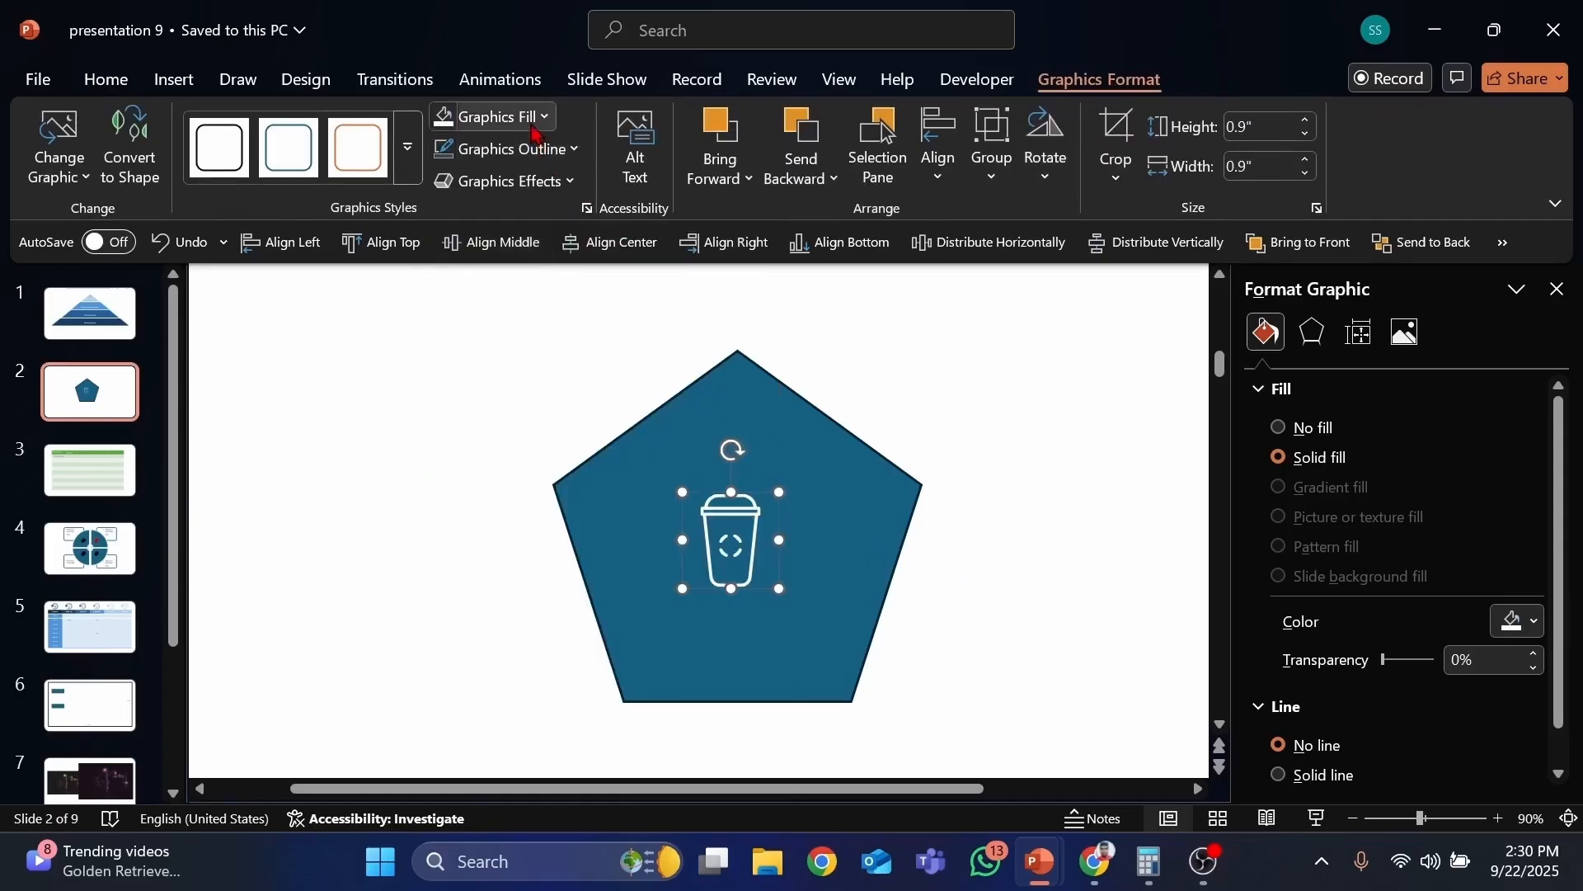
left_click(494, 116)
left_click(482, 571)
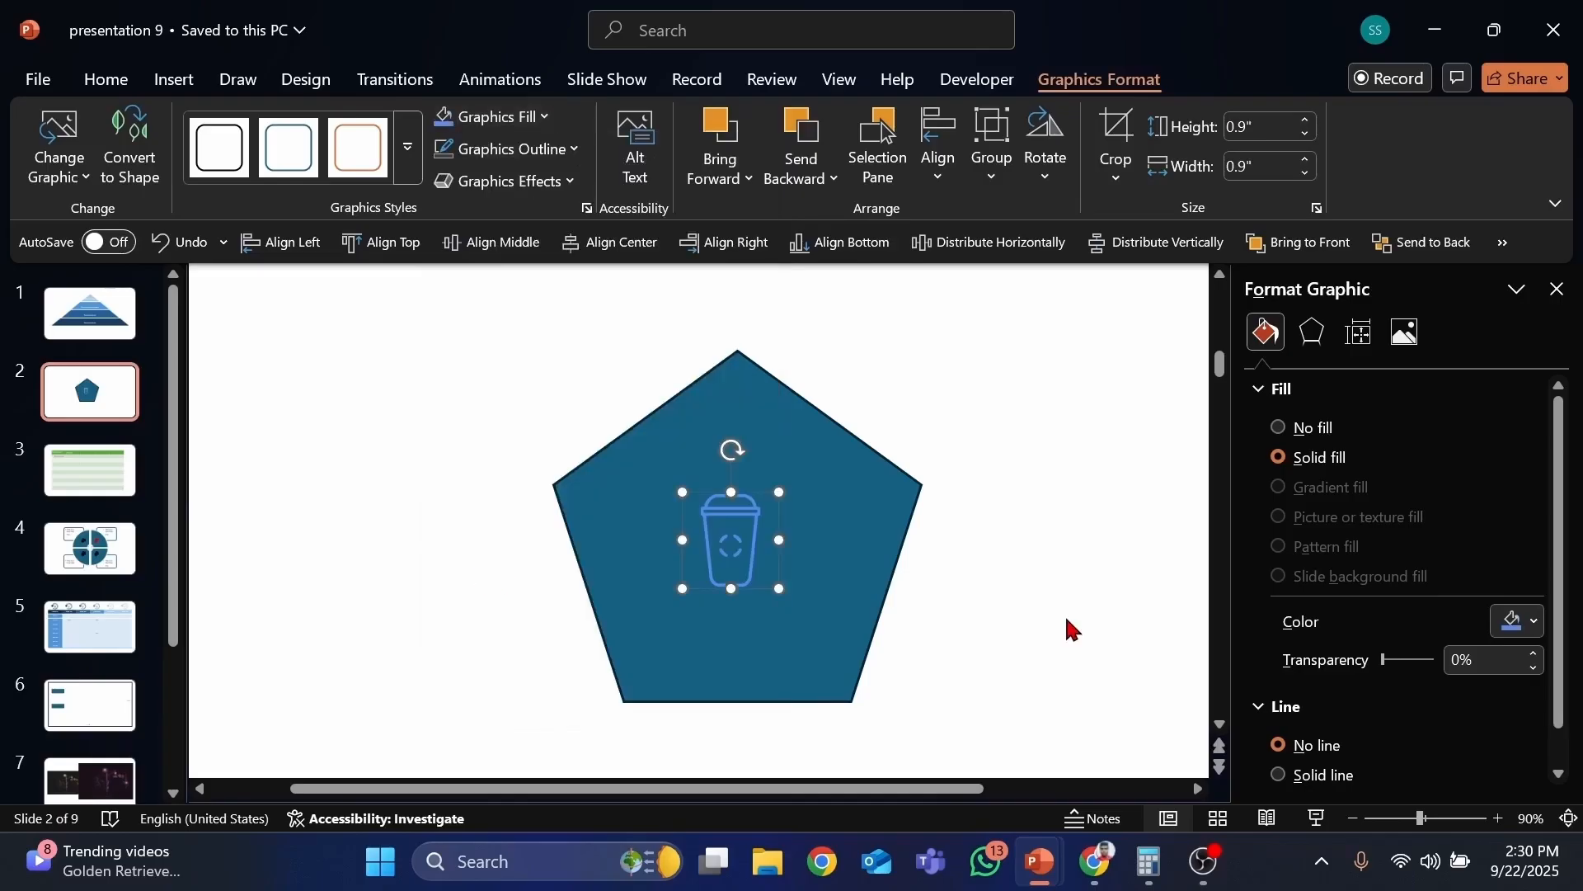
Step: Fill the pentagon with dark blue and remove its outline
left_click(775, 445)
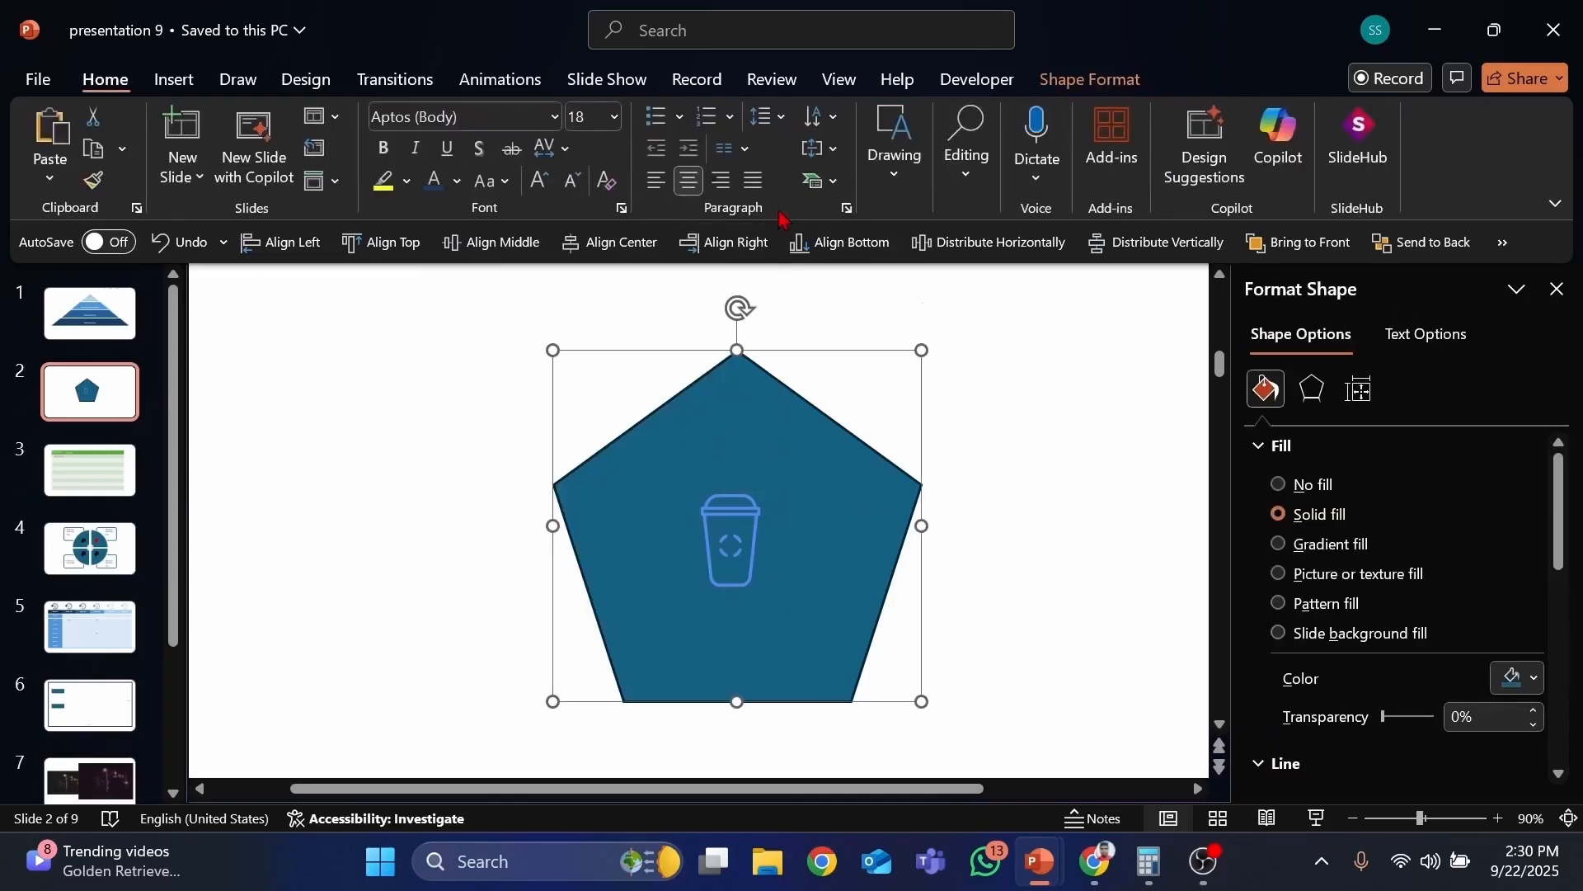
left_click(1087, 79)
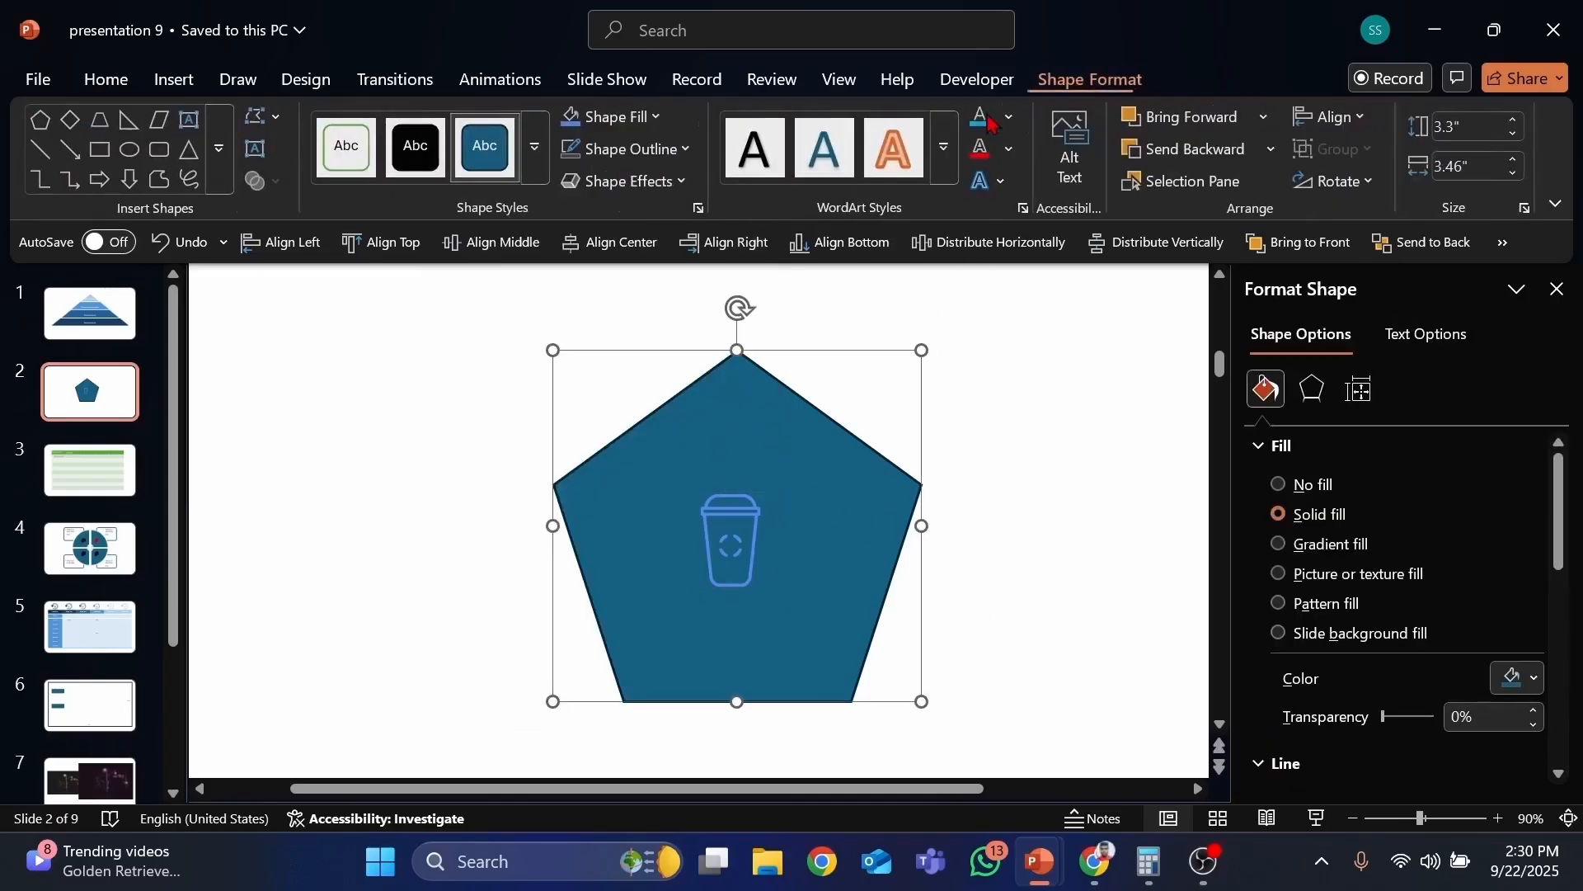
left_click(615, 116)
left_click(680, 398)
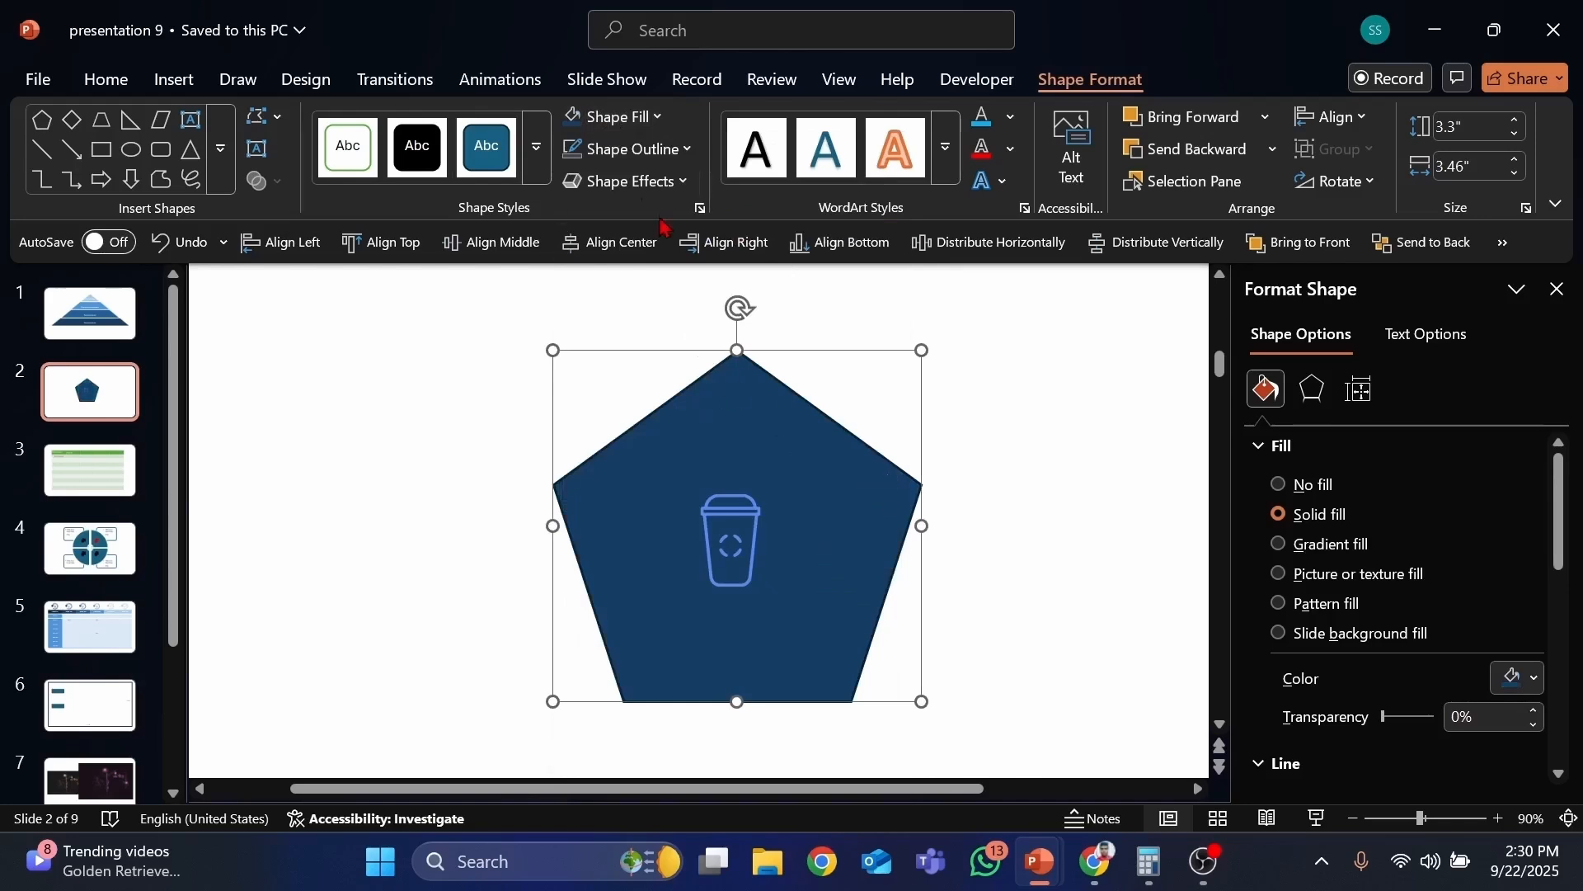
left_click(627, 151)
scroll(611, 618, "down", 2)
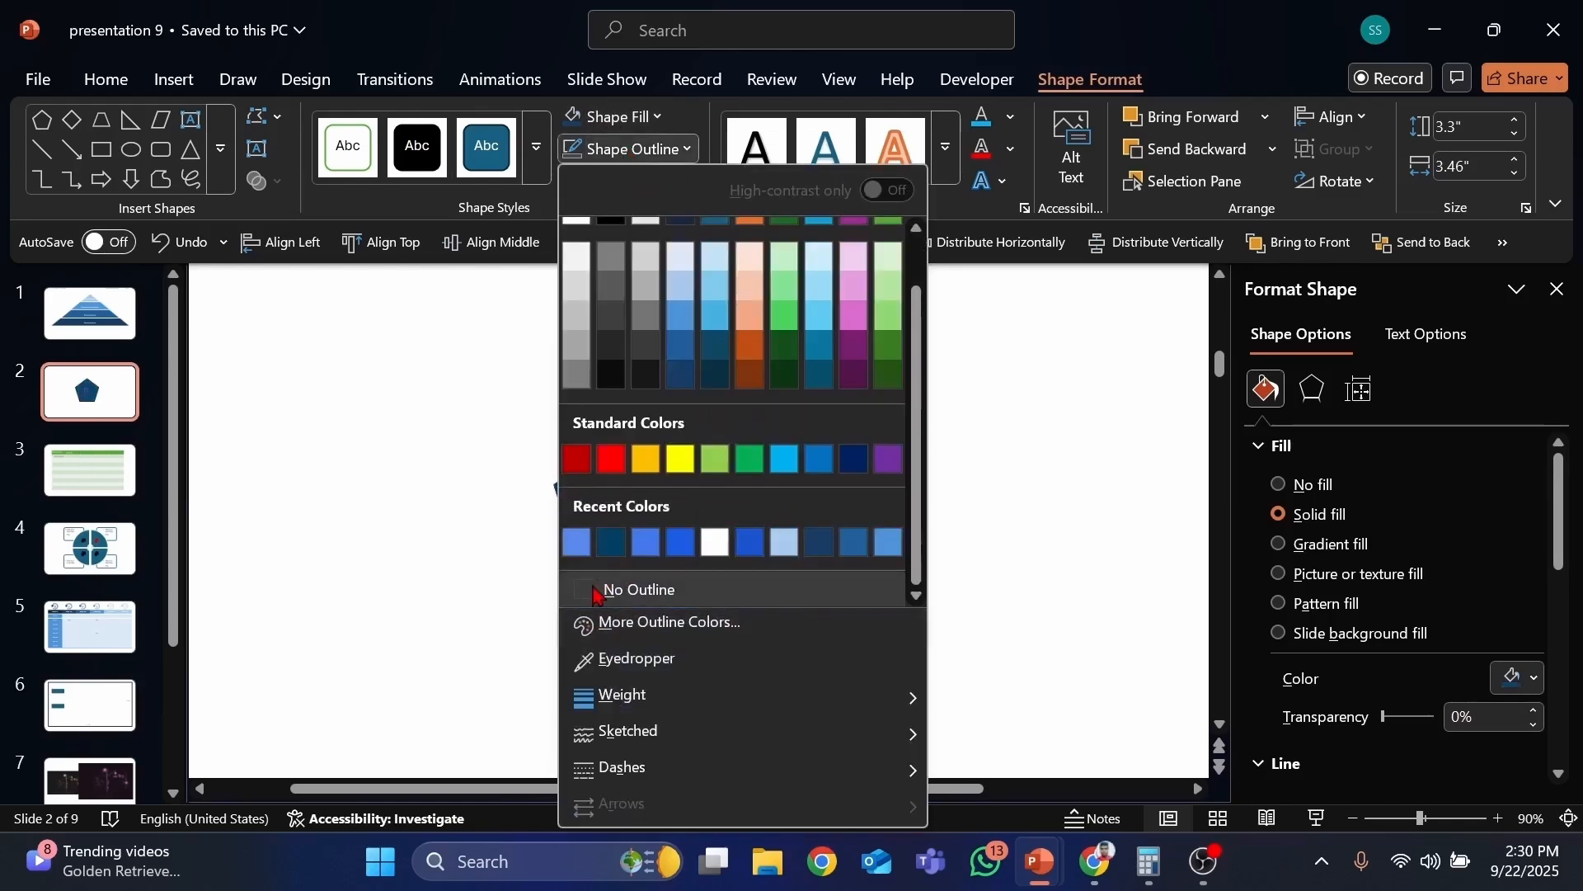
left_click(631, 587)
Step: Draw circles about 0.76 inches wide on the pentagon's top, right and lower-right corners
left_click(1066, 464)
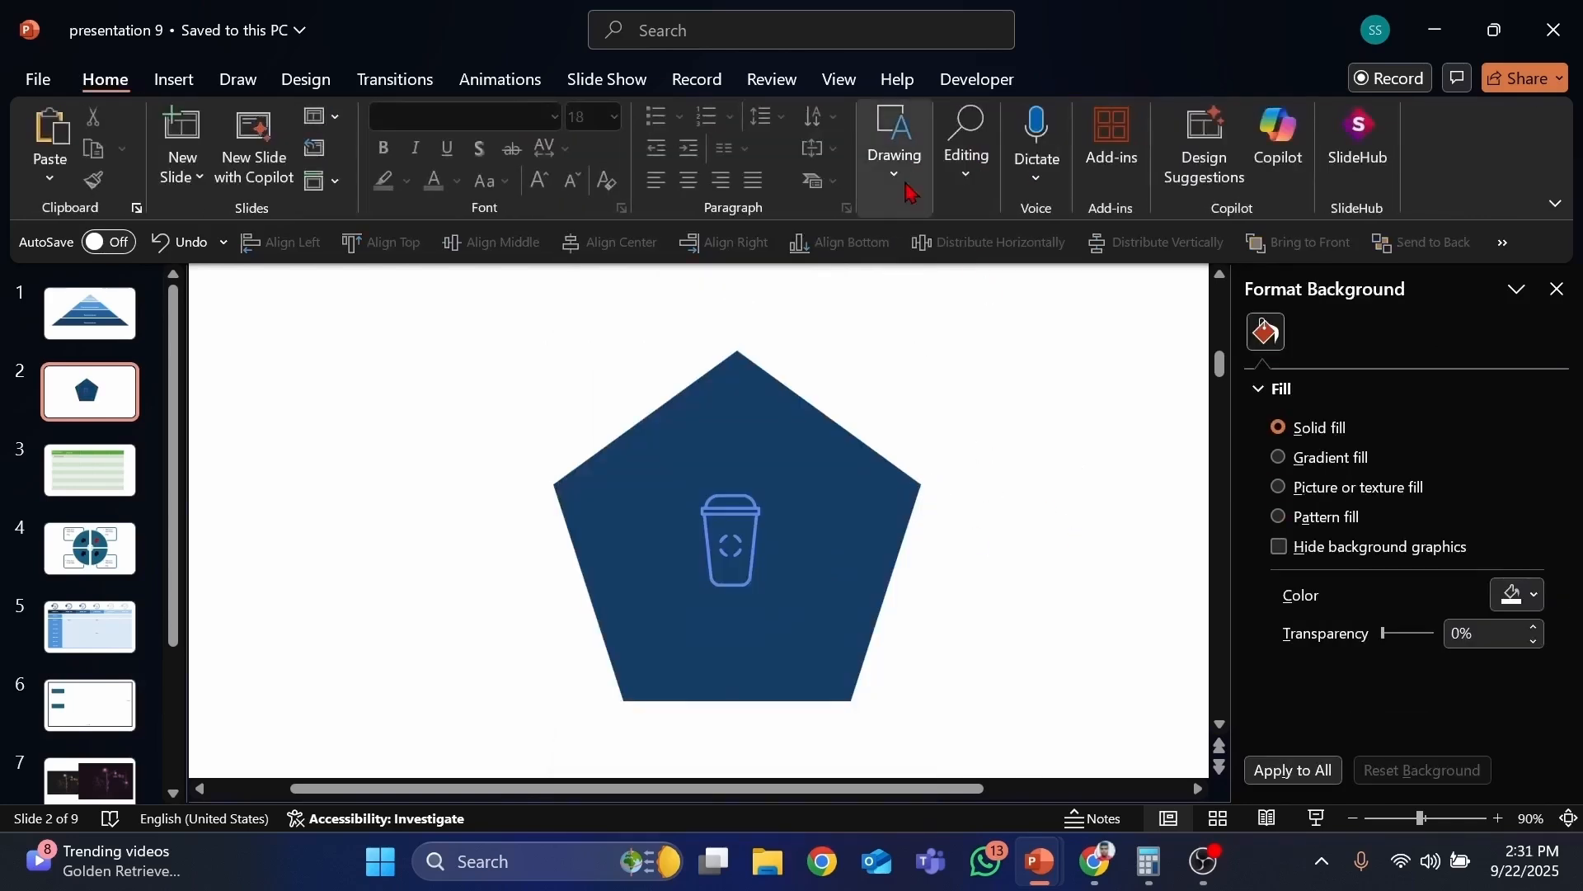
left_click(882, 167)
left_click(883, 167)
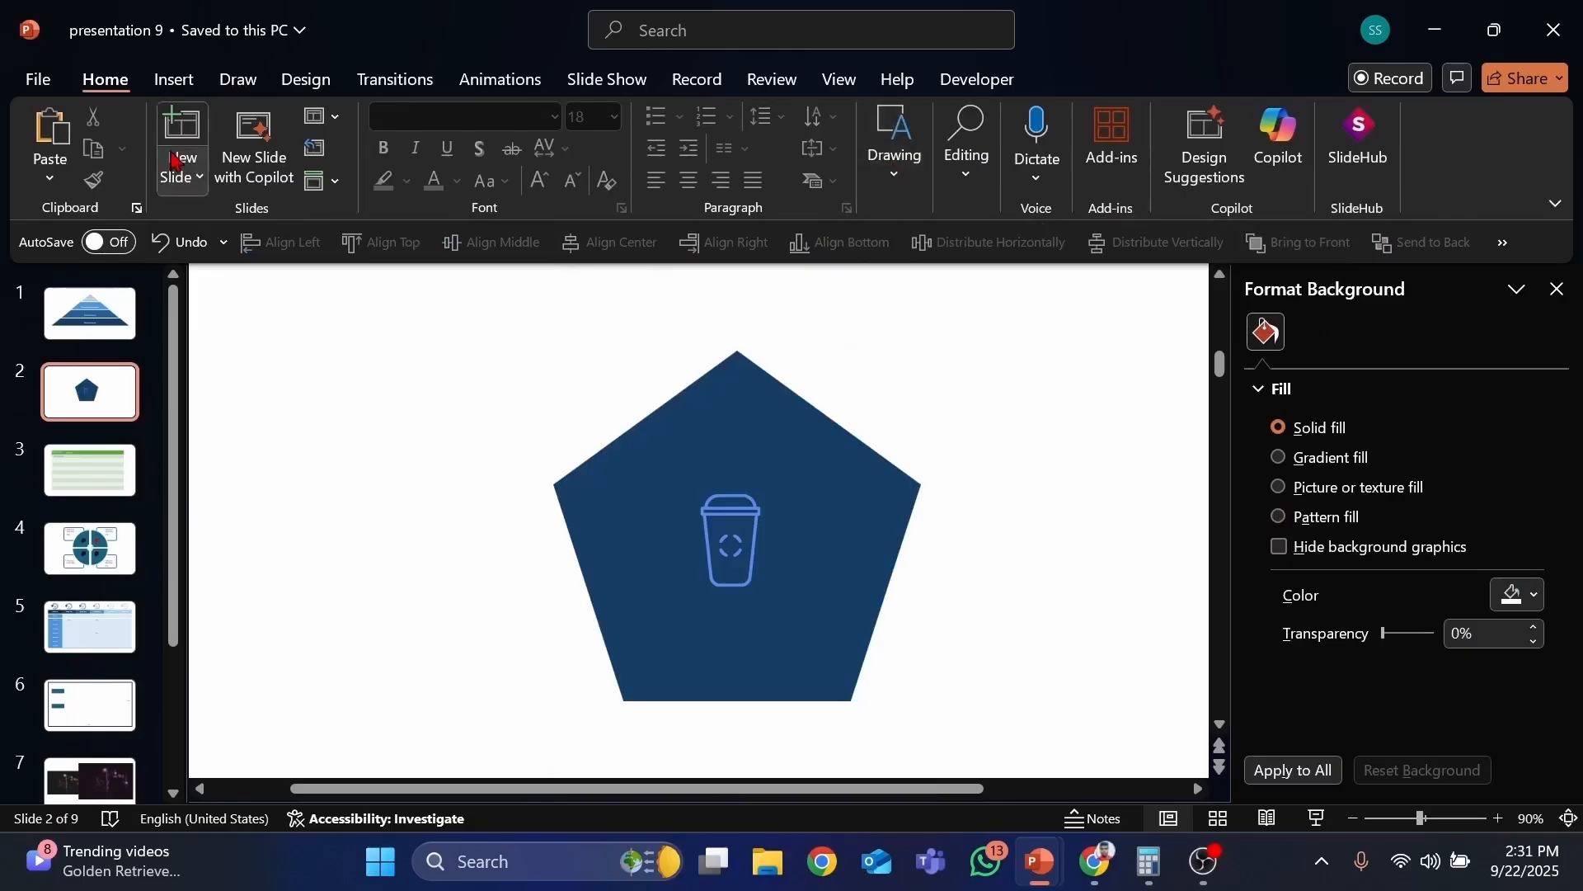
left_click(174, 79)
left_click(591, 149)
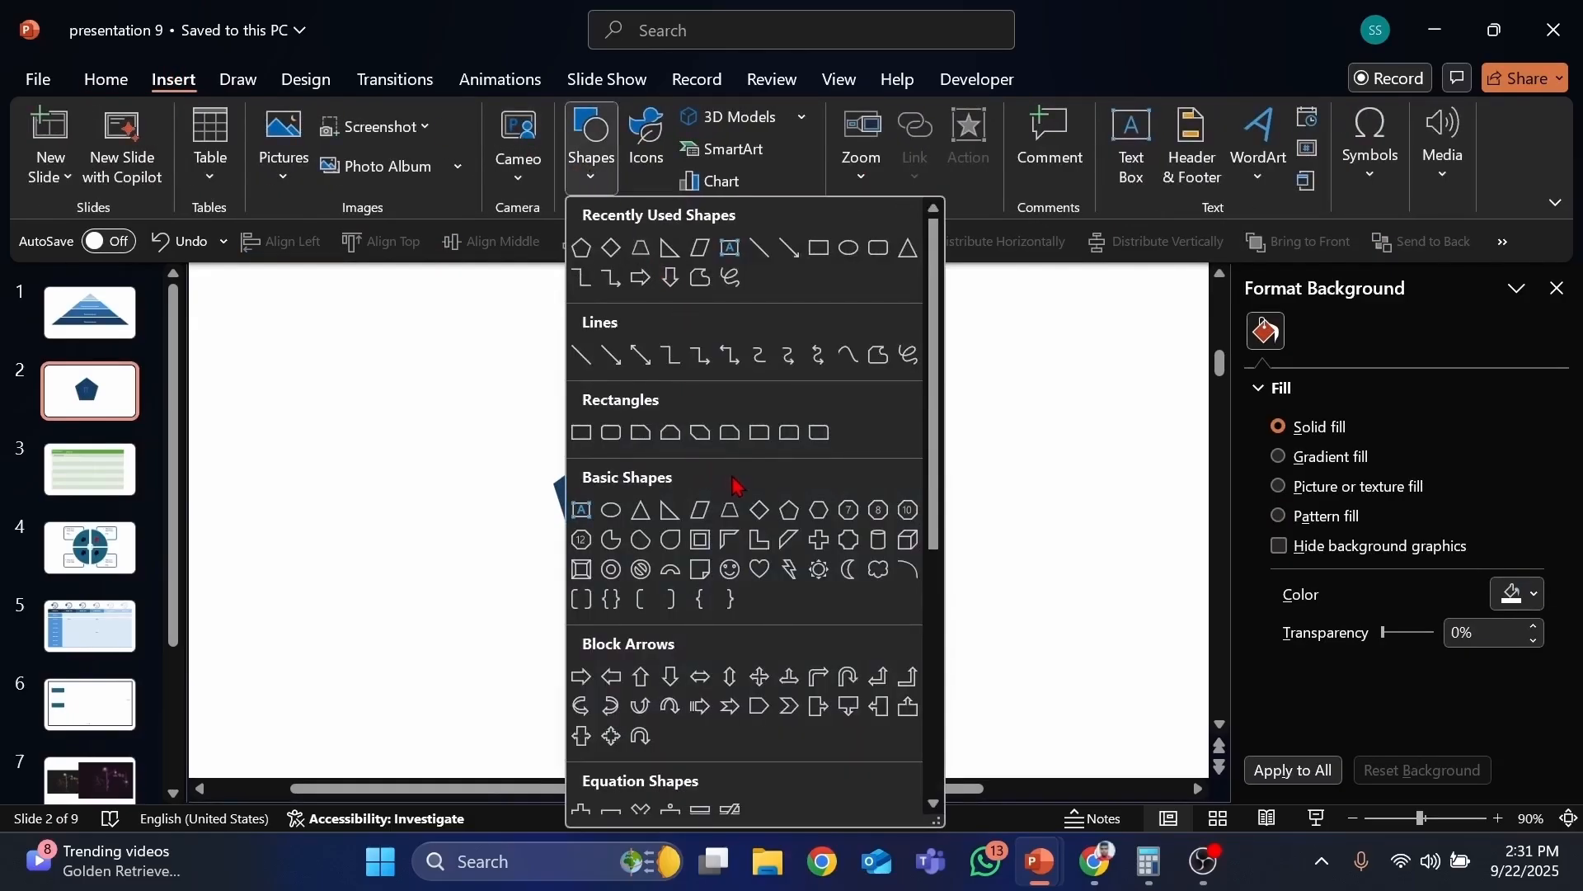
left_click(613, 513)
left_click(722, 322)
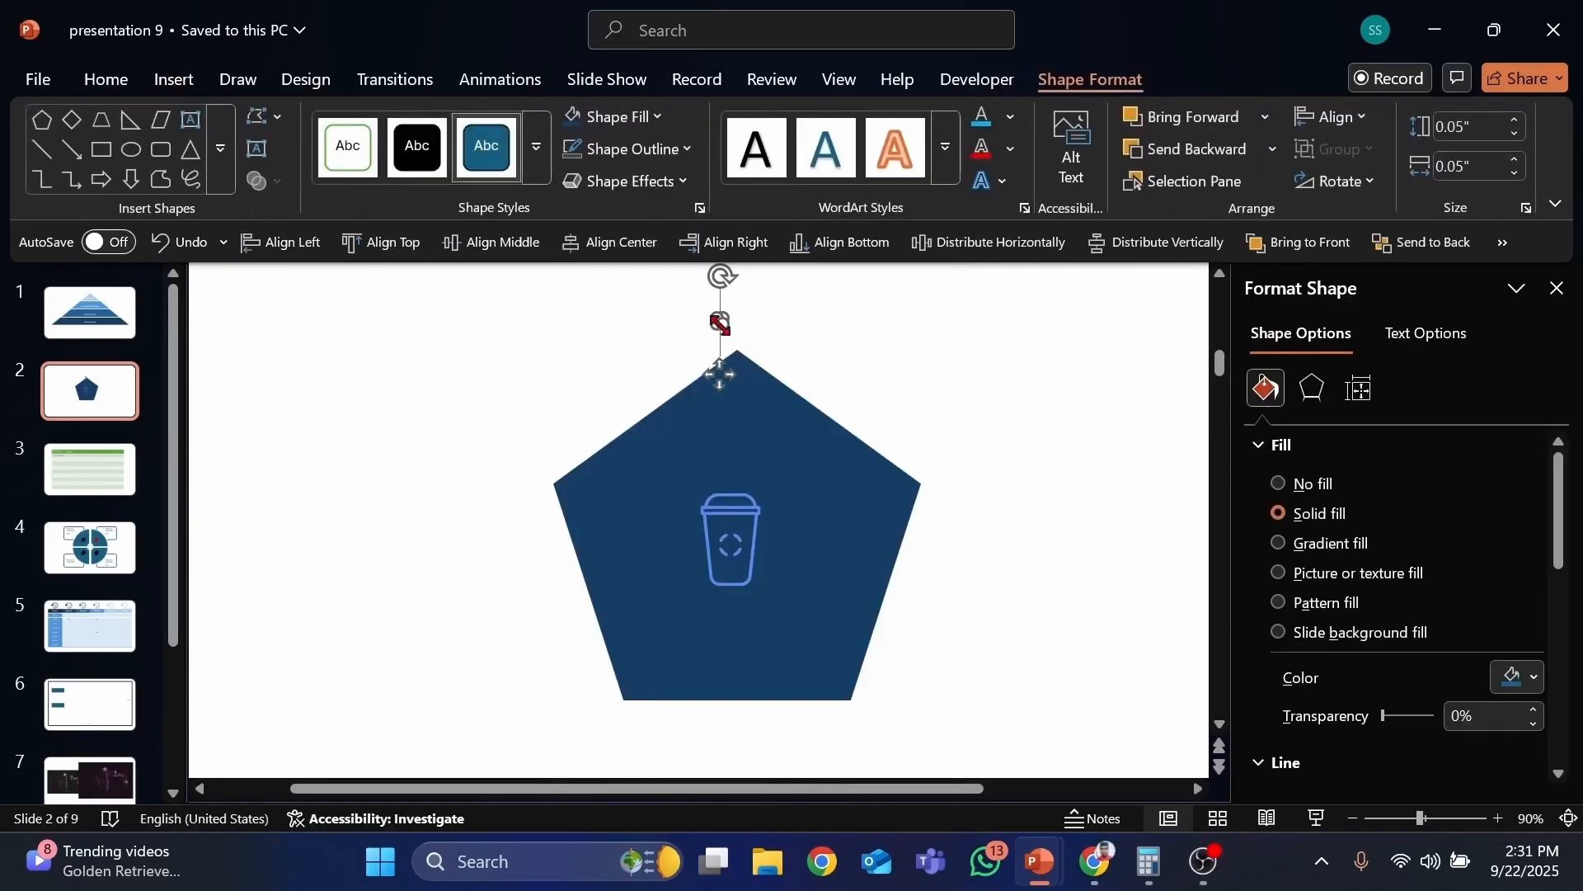
left_click_drag(724, 327, 472, 729)
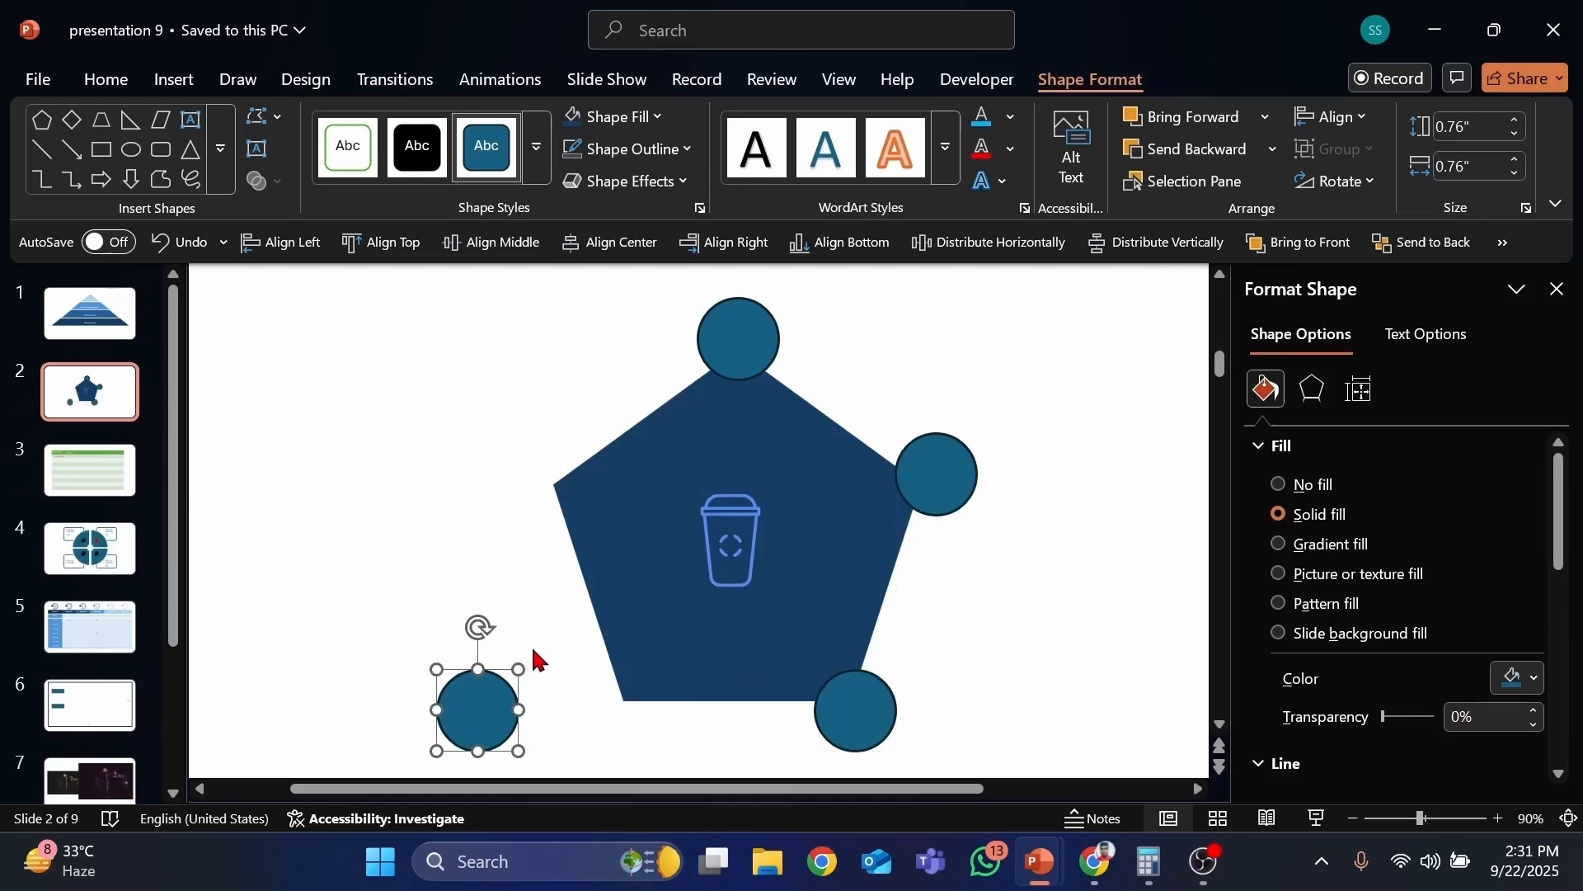
Step: Delete the stray circle and copy circles onto the pentagon's left and lower-left corners
key("Delete")
left_click_drag(908, 492, 565, 492)
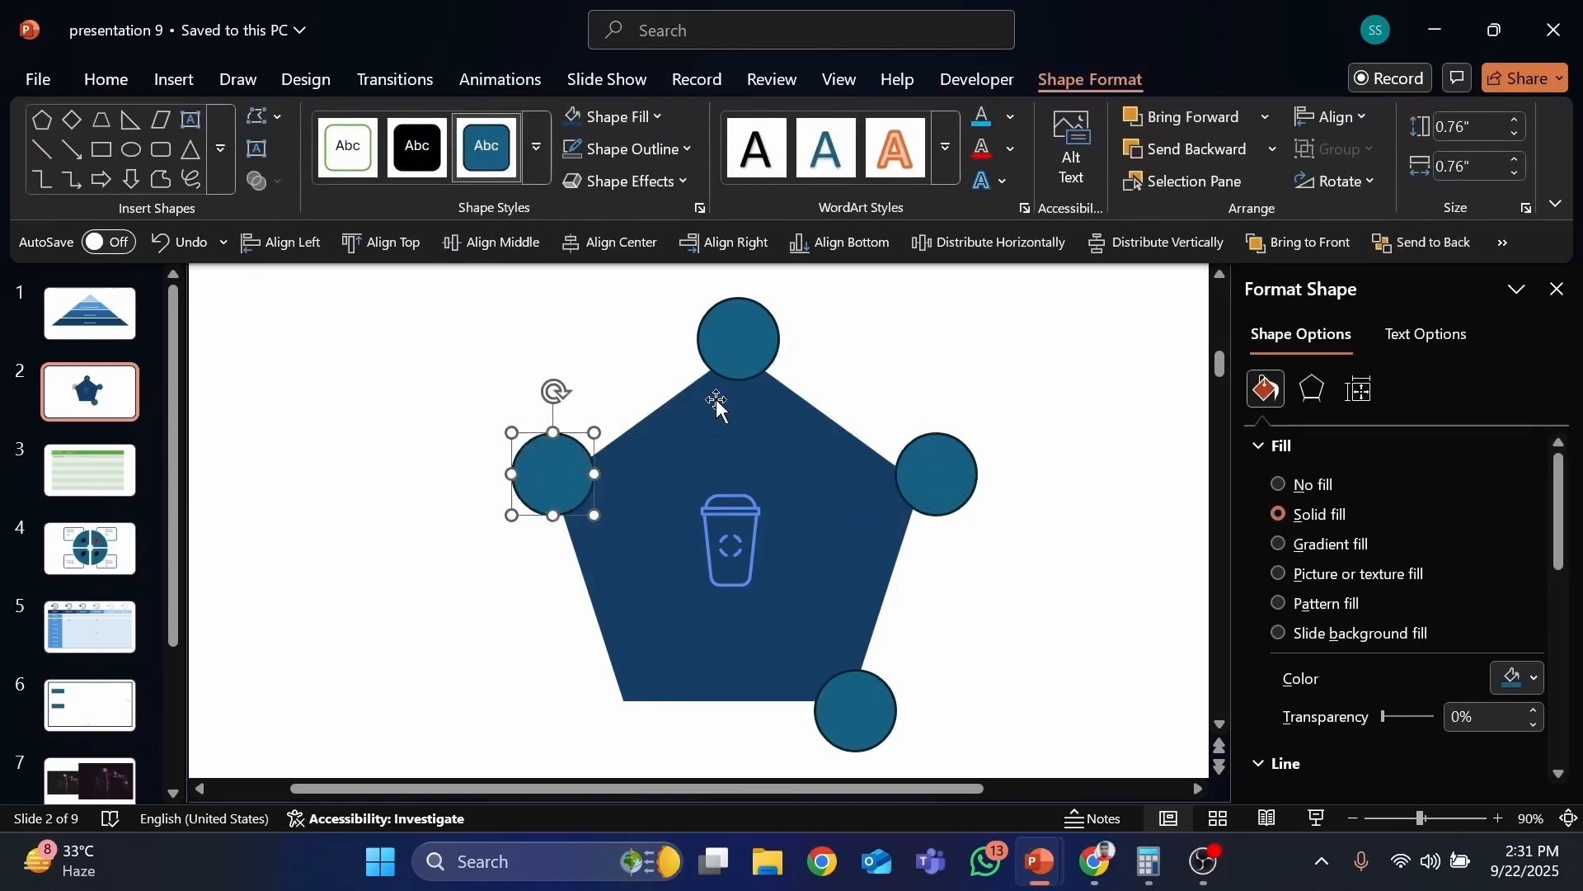
left_click_drag(838, 695, 617, 714)
Step: Select all five circles and give them white outlines
left_click(564, 505, "shift")
left_click(739, 359, "shift")
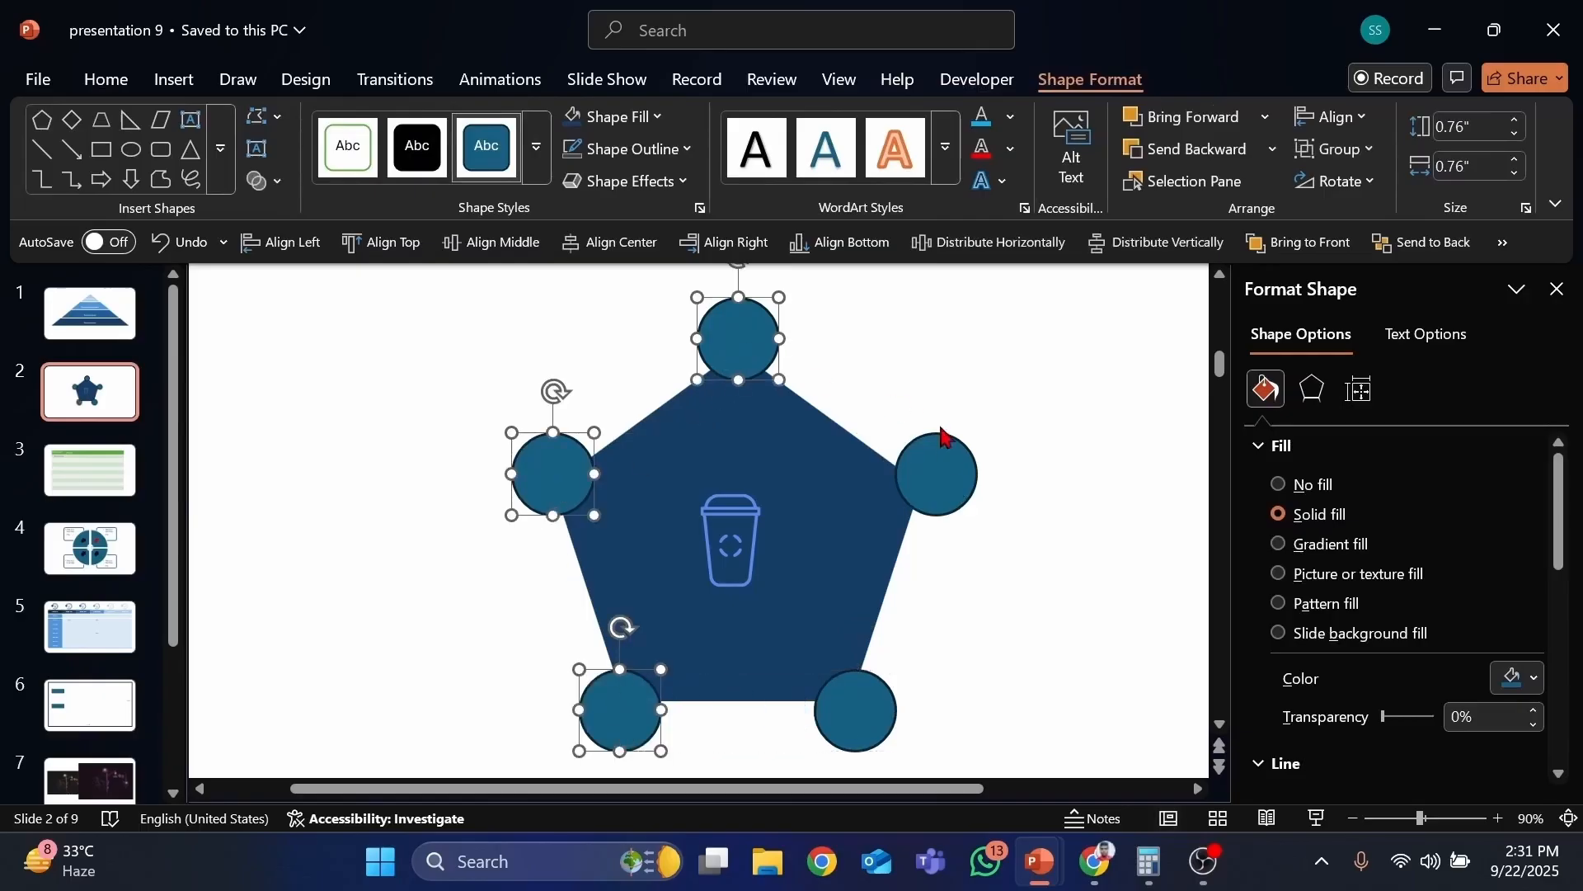
left_click(942, 439, "shift")
left_click(853, 717, "shift")
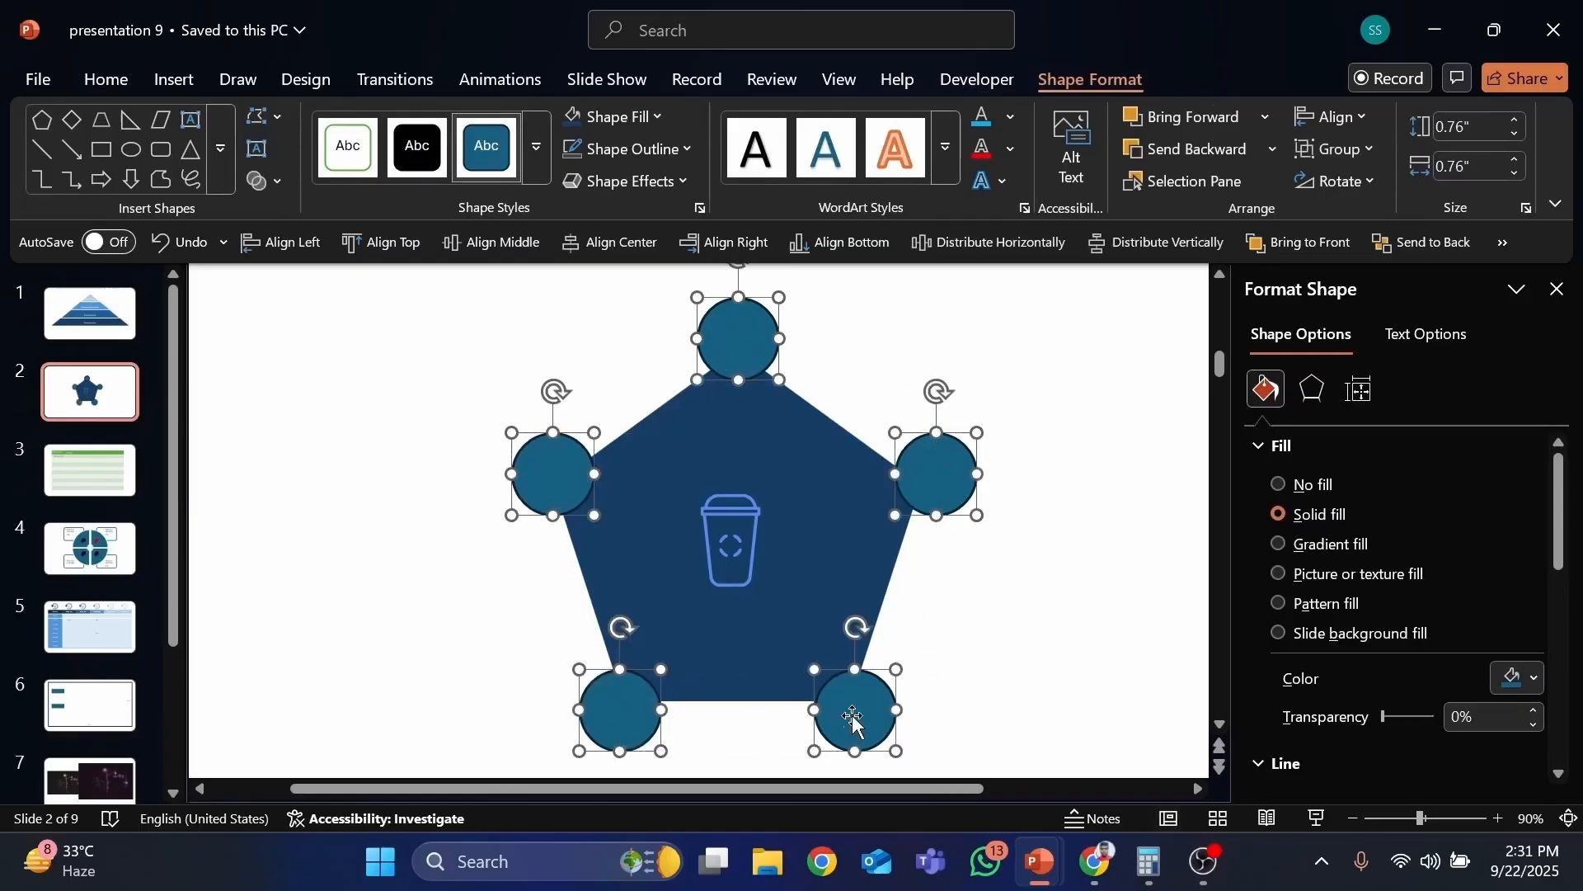
left_click(631, 149)
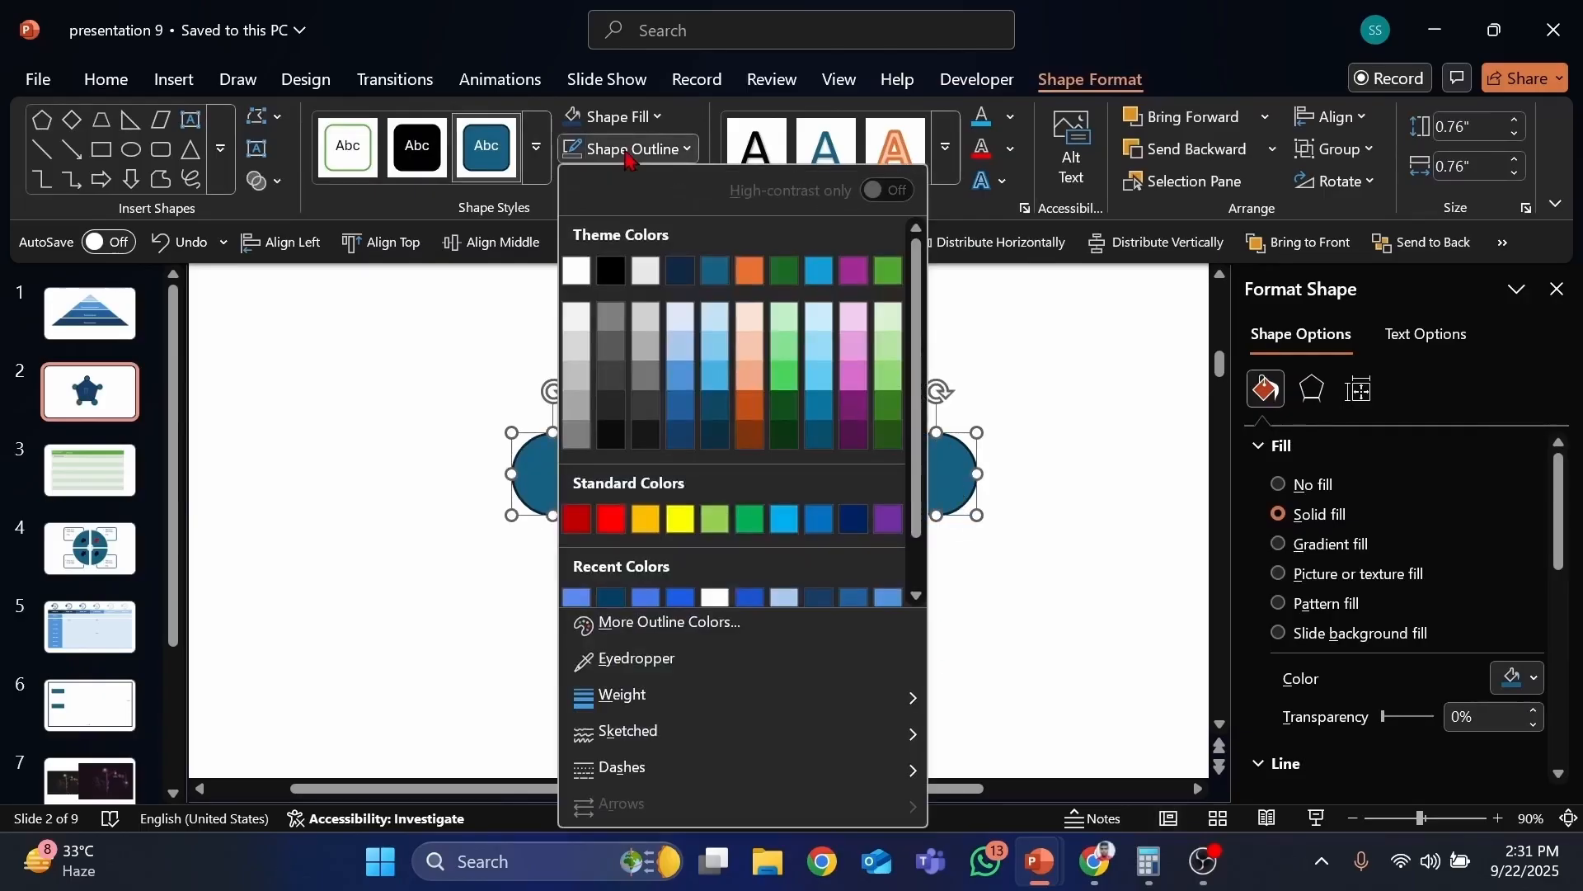
left_click(1014, 360)
Step: Reselect all five circles and fill them with blue
left_click(738, 338)
left_click(965, 468, "shift")
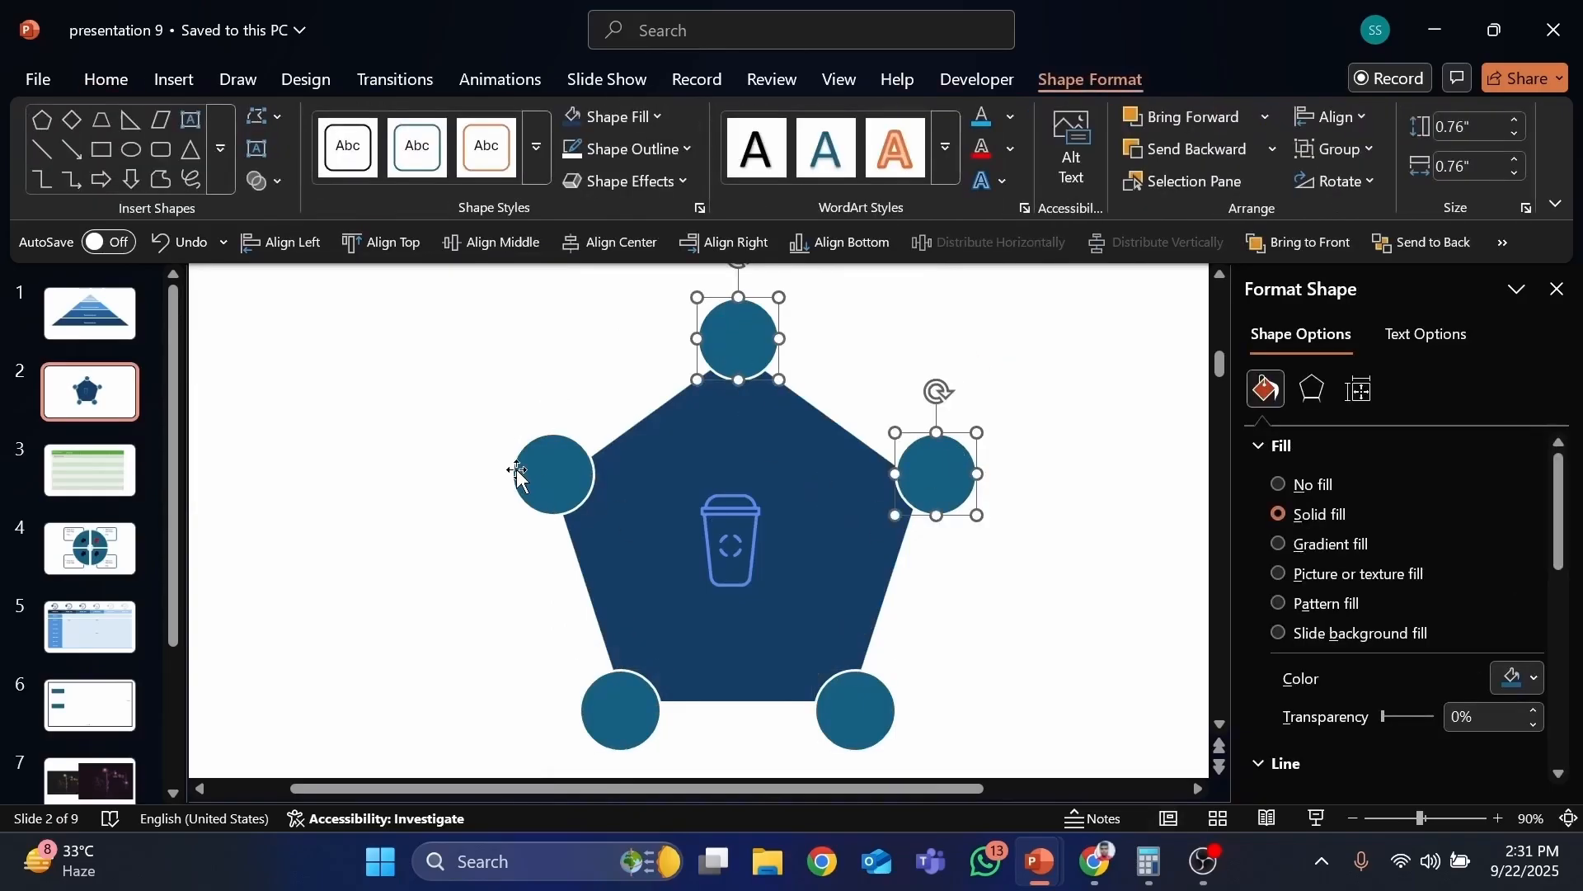
left_click(525, 468, "shift")
left_click(629, 697, "shift")
left_click(866, 711, "shift")
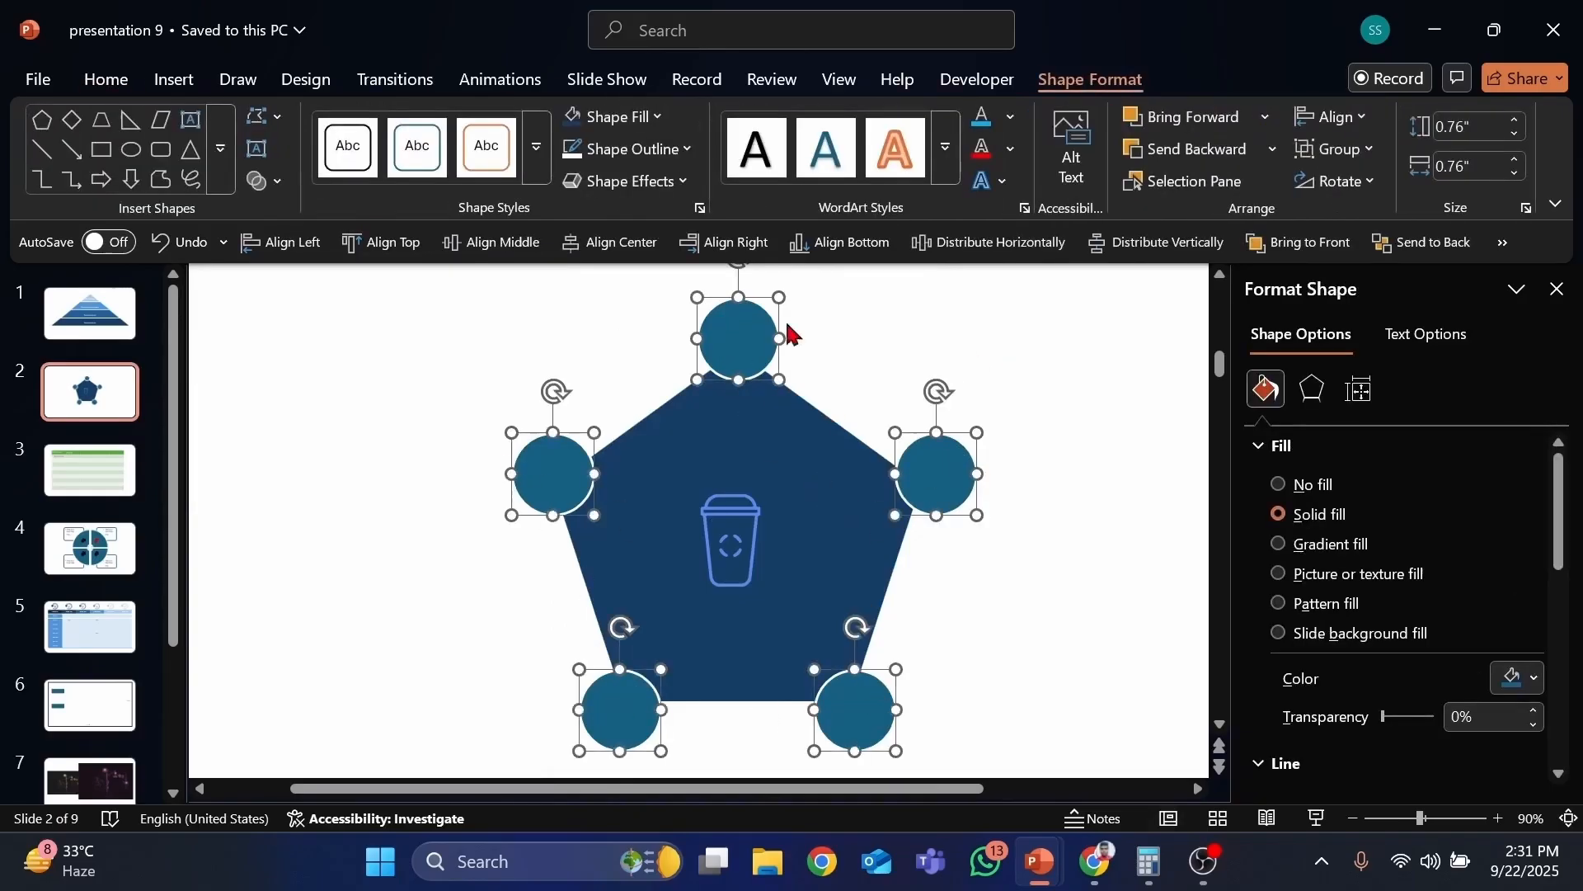
left_click(656, 116)
left_click(689, 354)
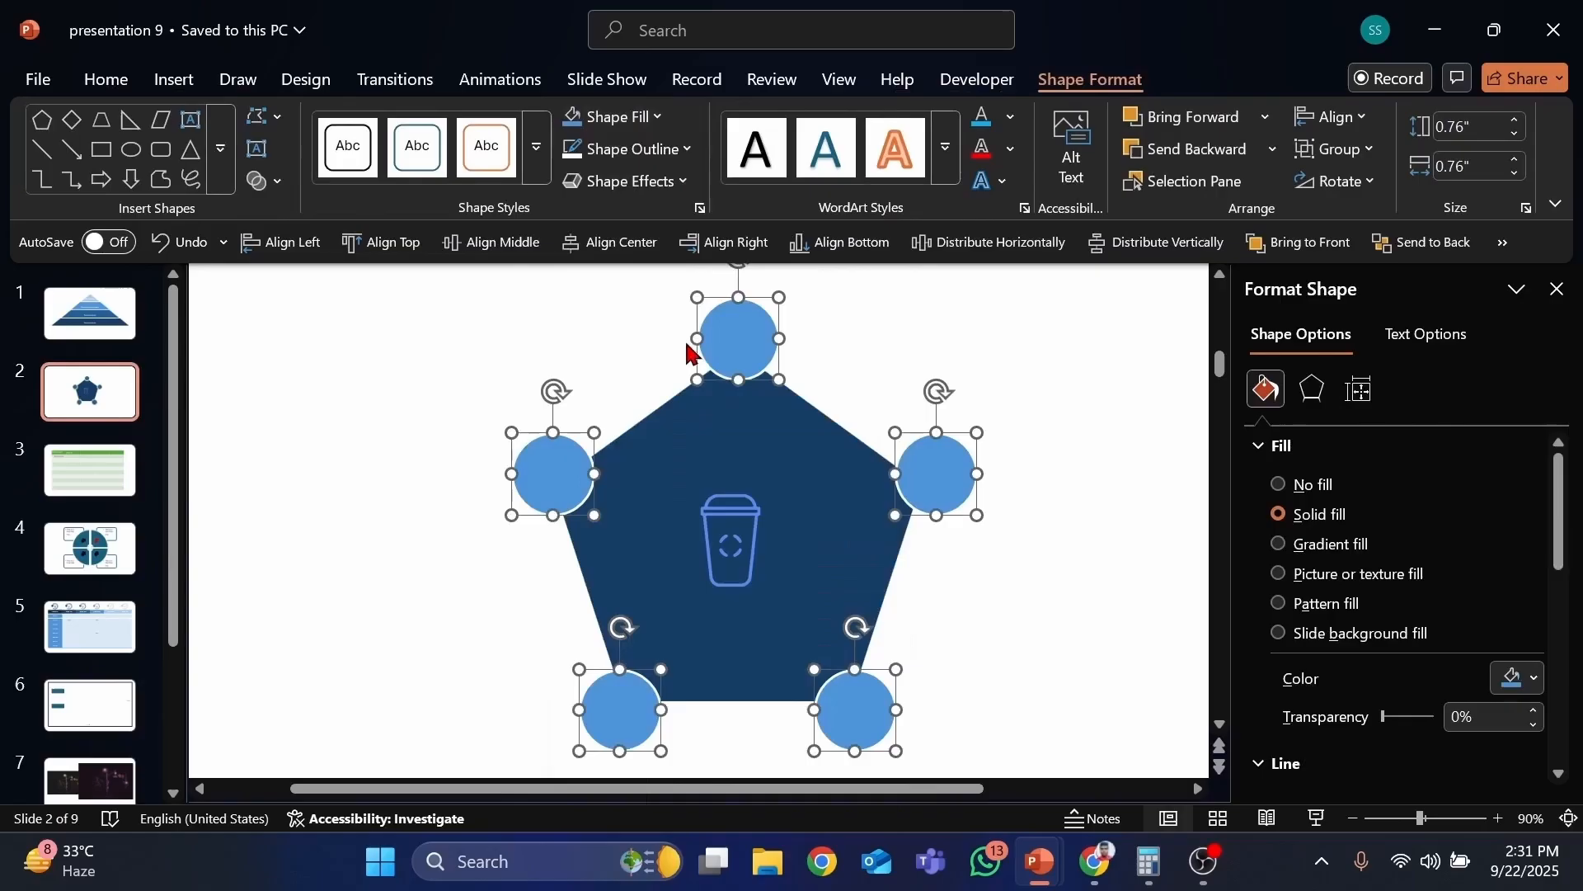
left_click(1045, 368)
left_click(738, 503)
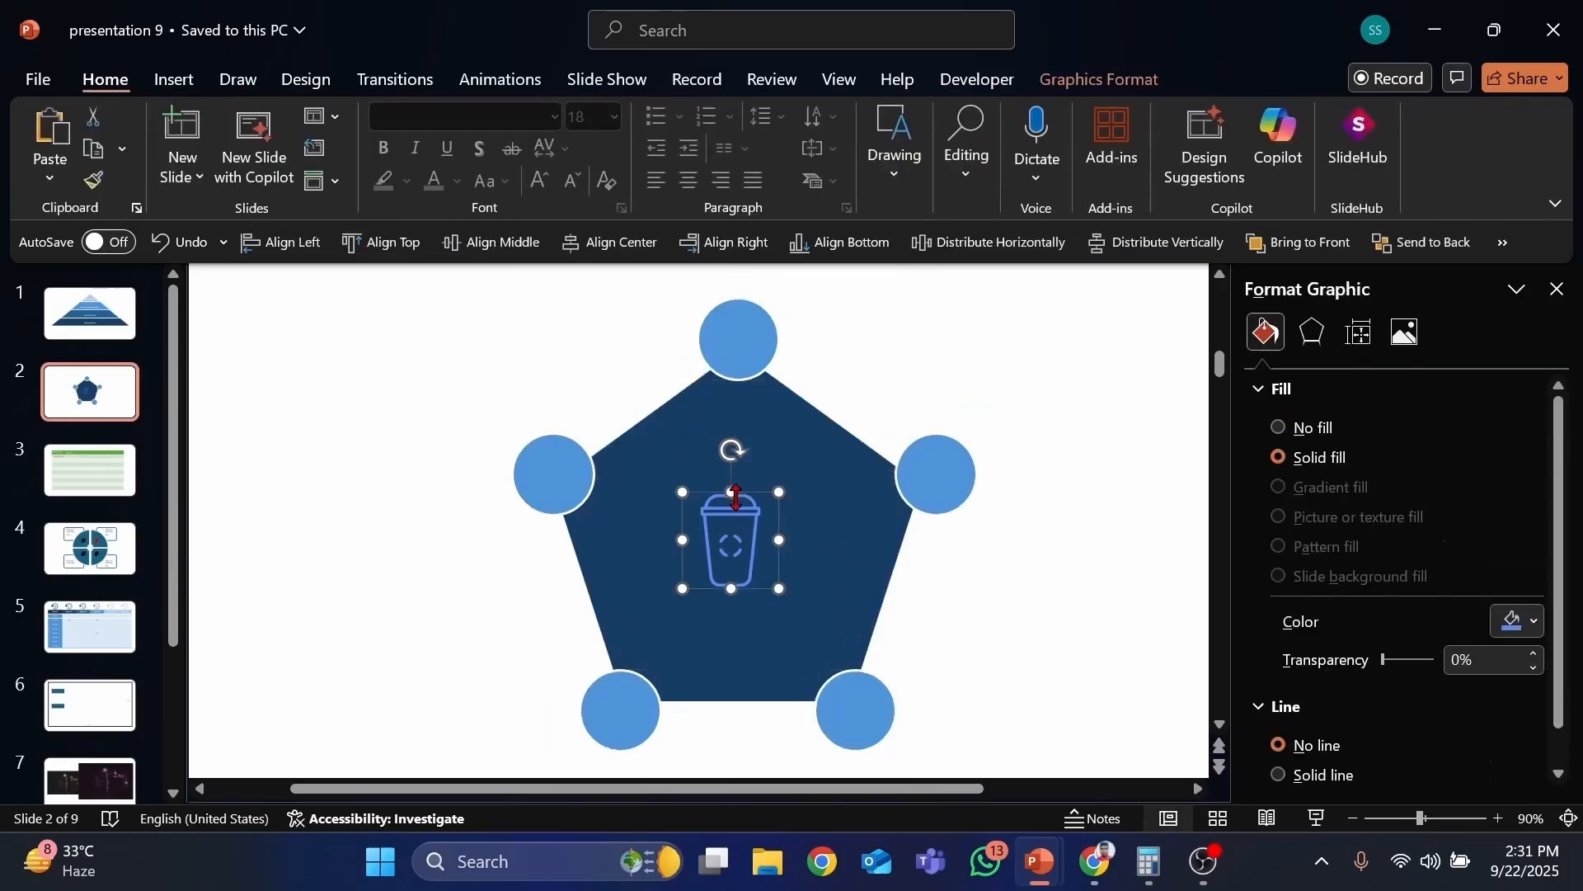
Step: Copy the milkshake icon onto the top circle and give the copy a white fill
left_click_drag(761, 496, 757, 432)
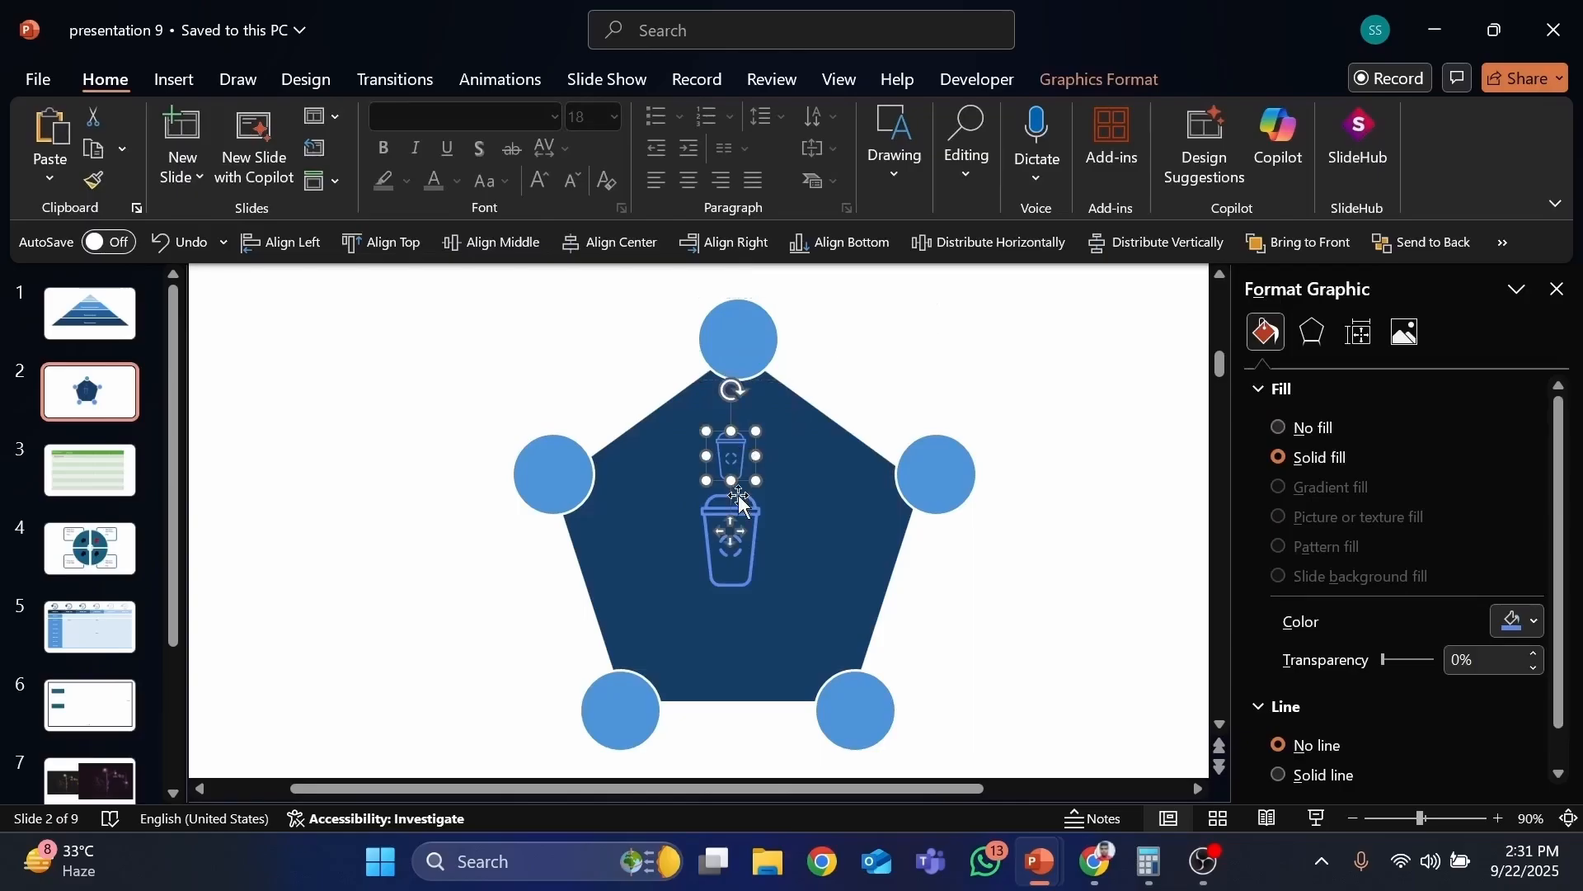
left_click_drag(742, 540, 752, 406)
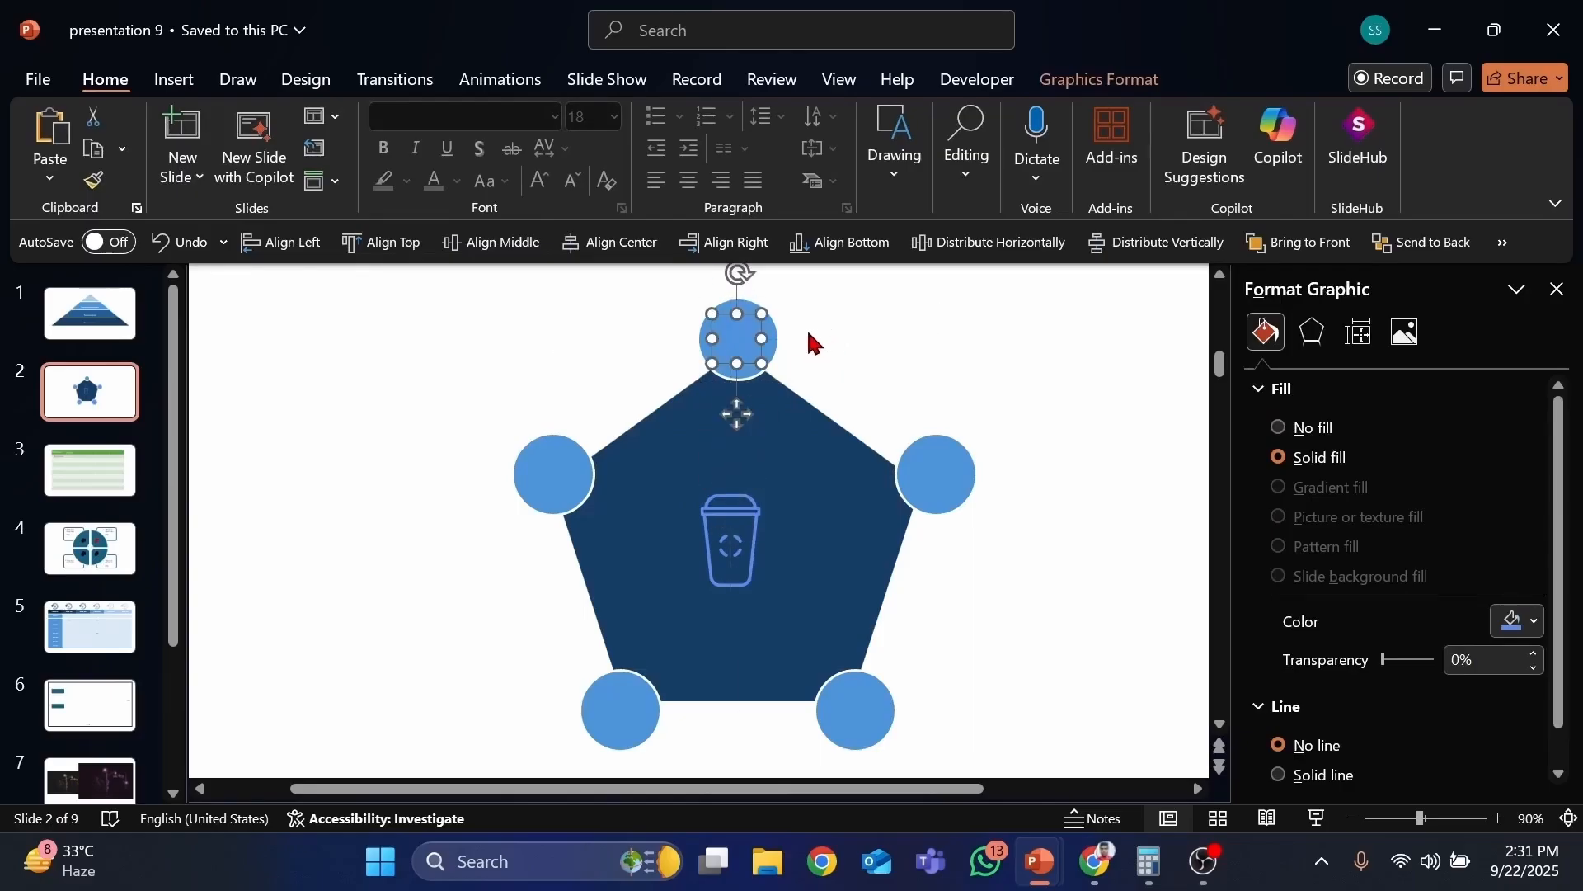
left_click(1099, 79)
left_click(544, 116)
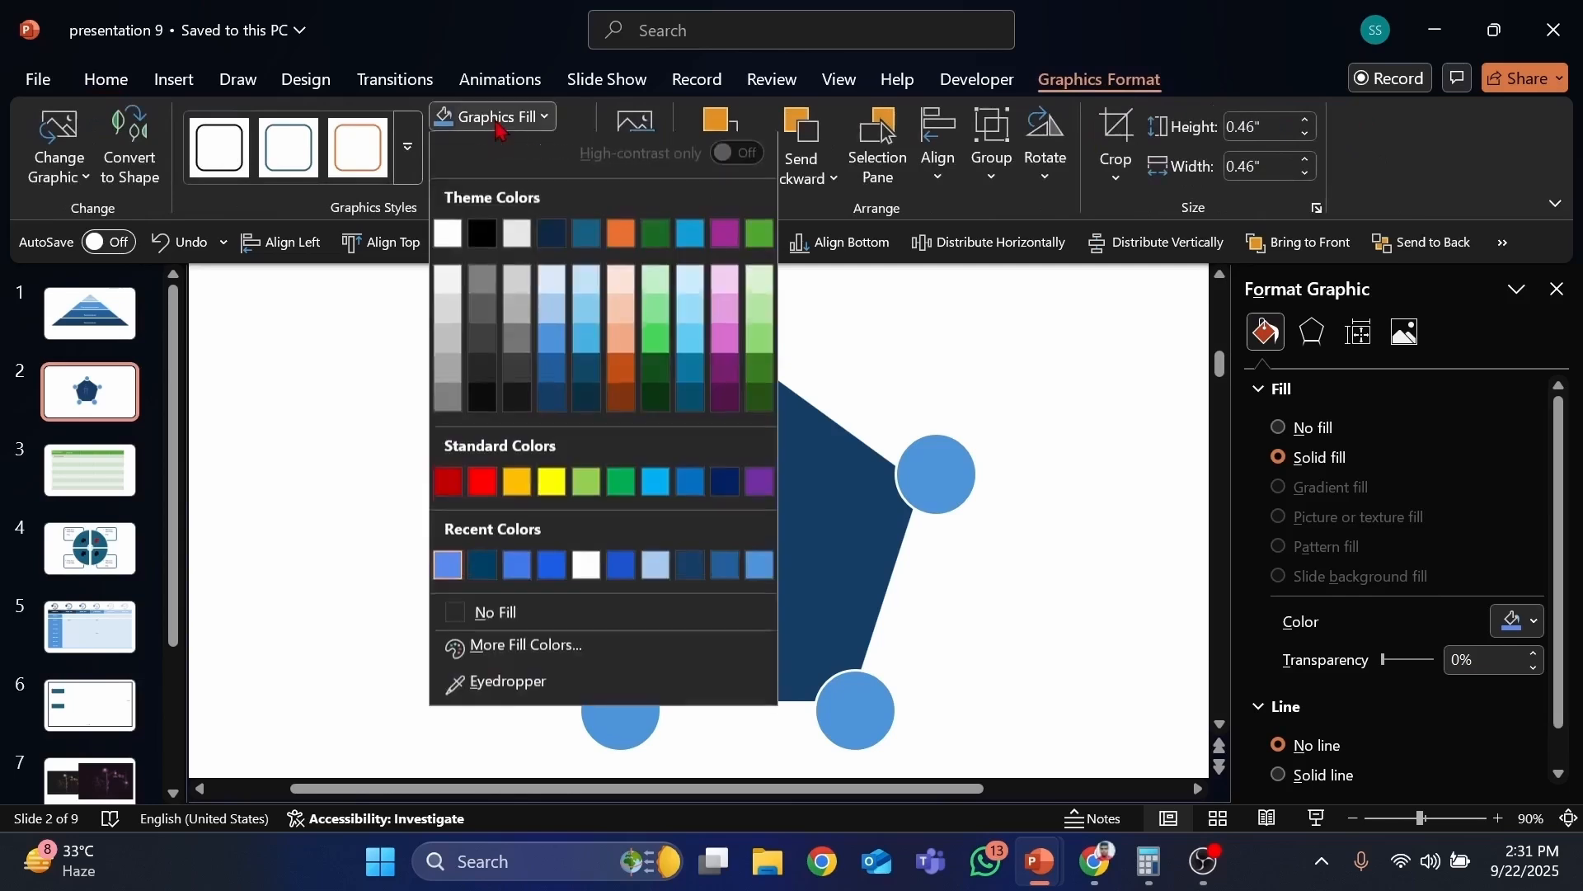
left_click(450, 229)
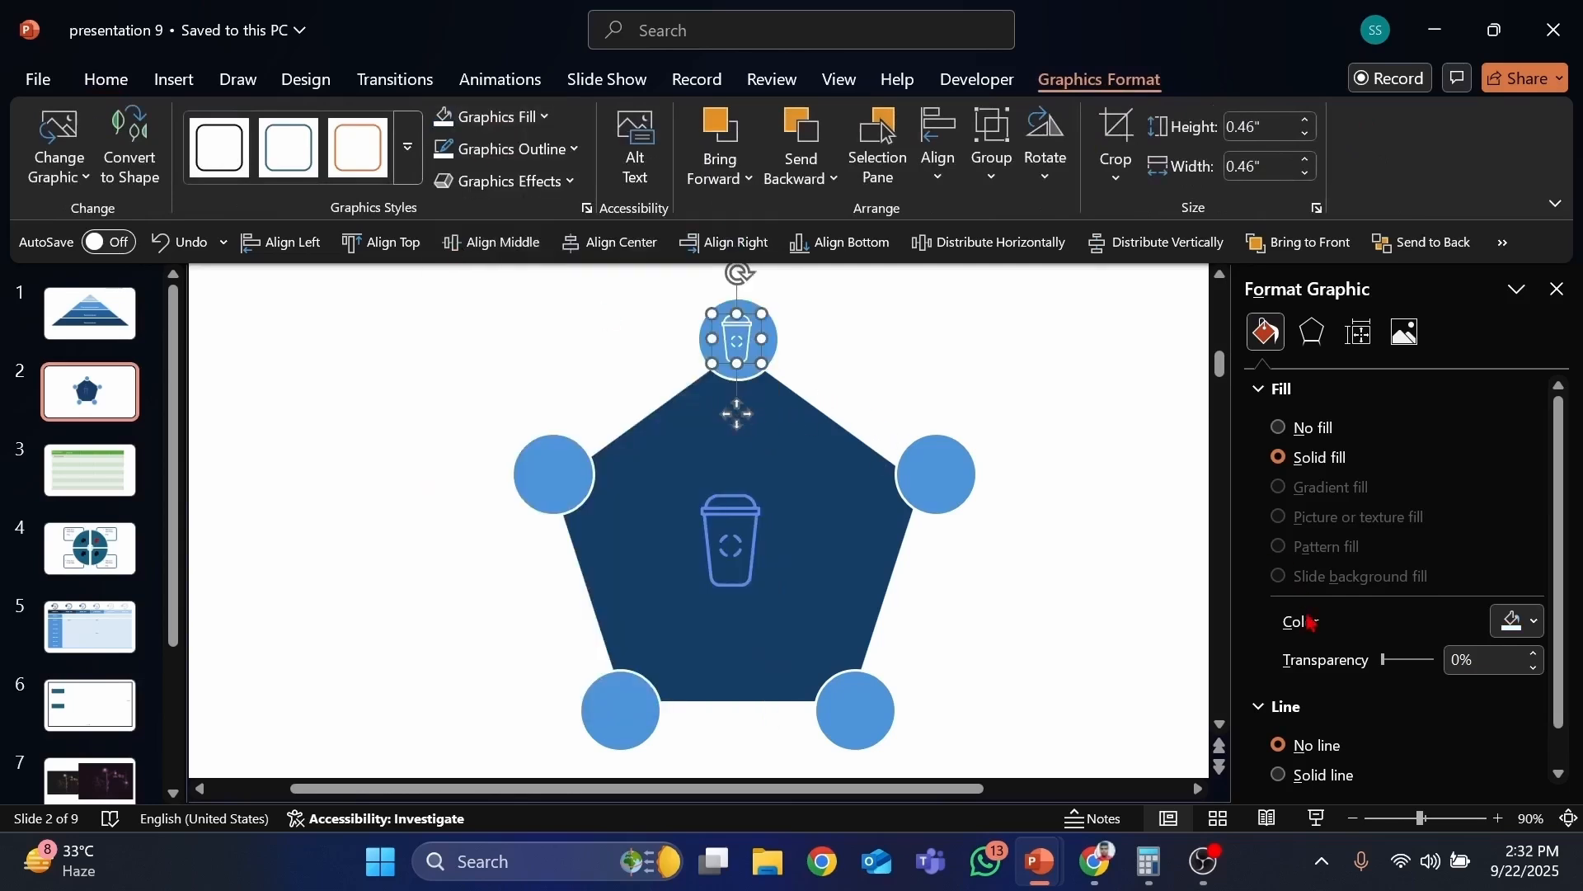
Step: Centre the white icon horizontally on the top circle
left_click(1457, 818)
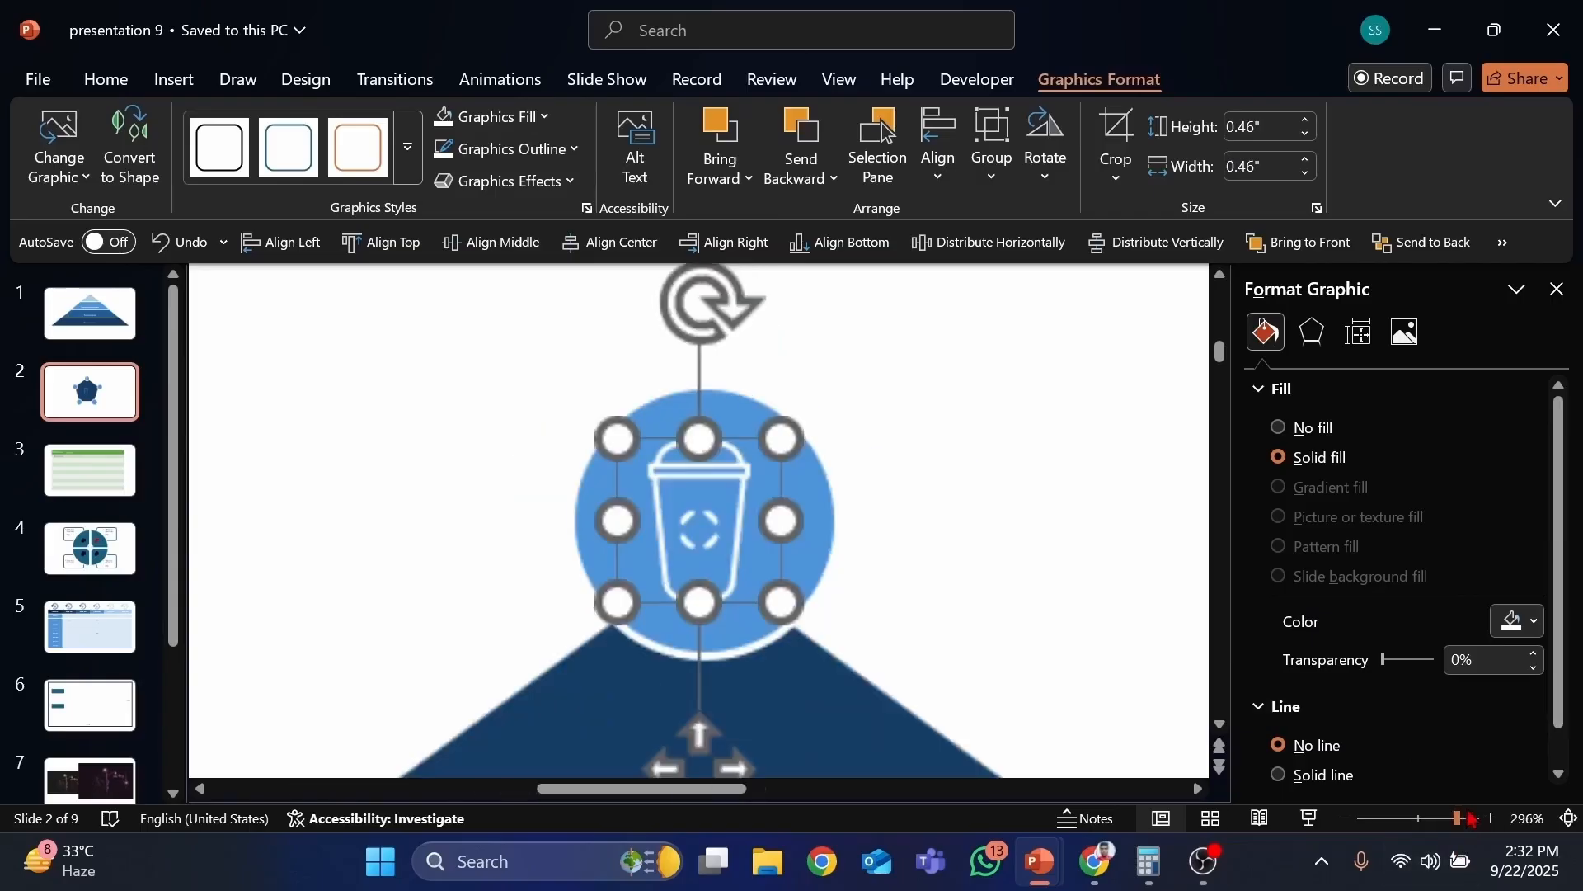
scroll(948, 545, "down", 1)
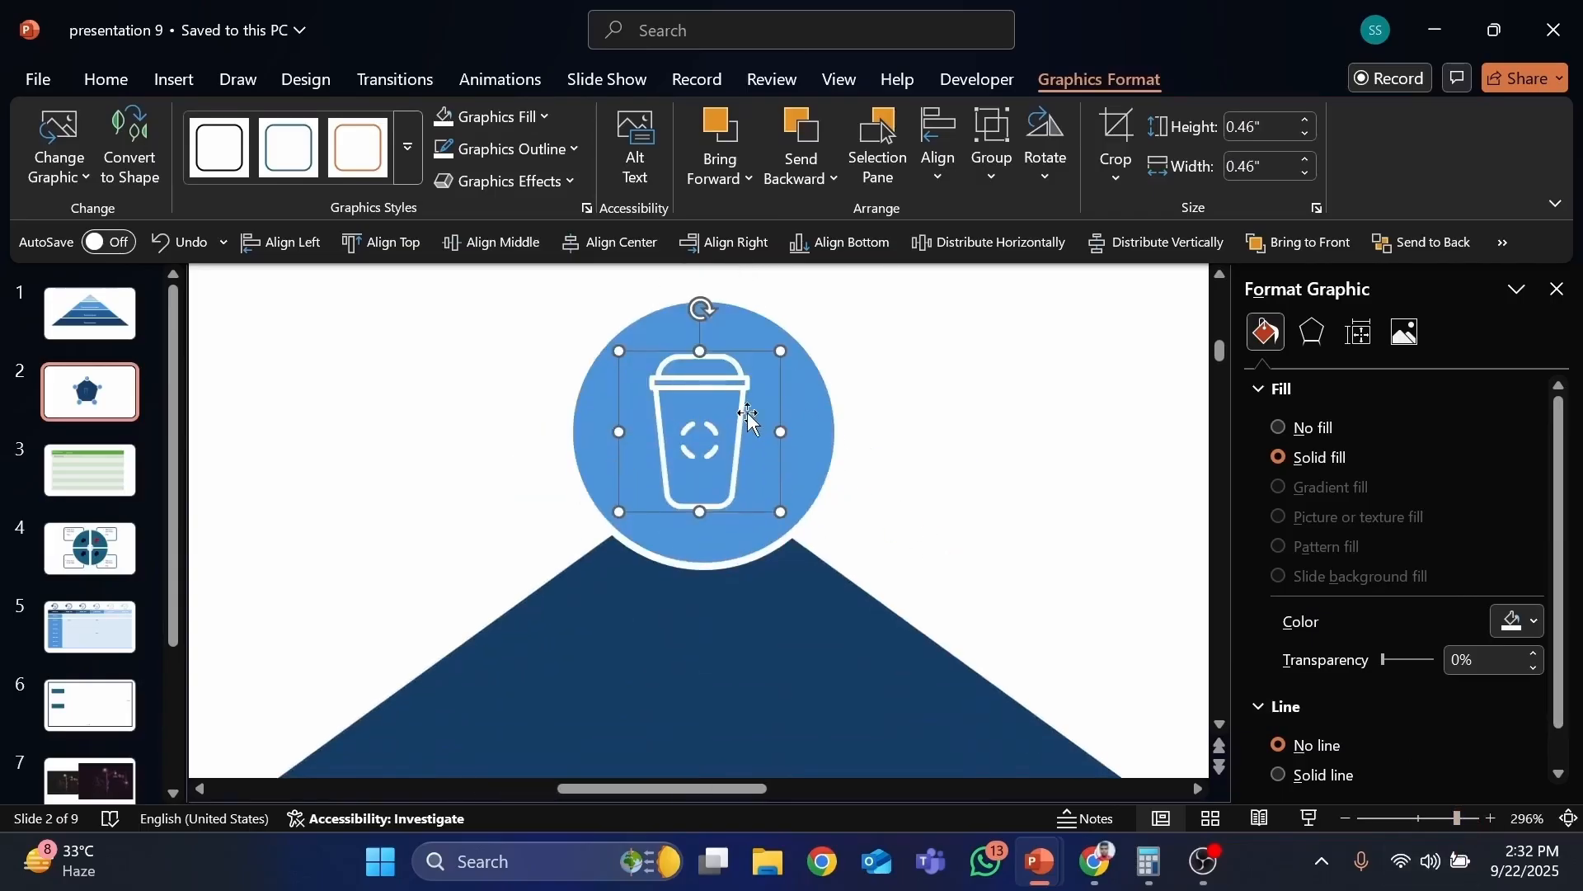
left_click(802, 373)
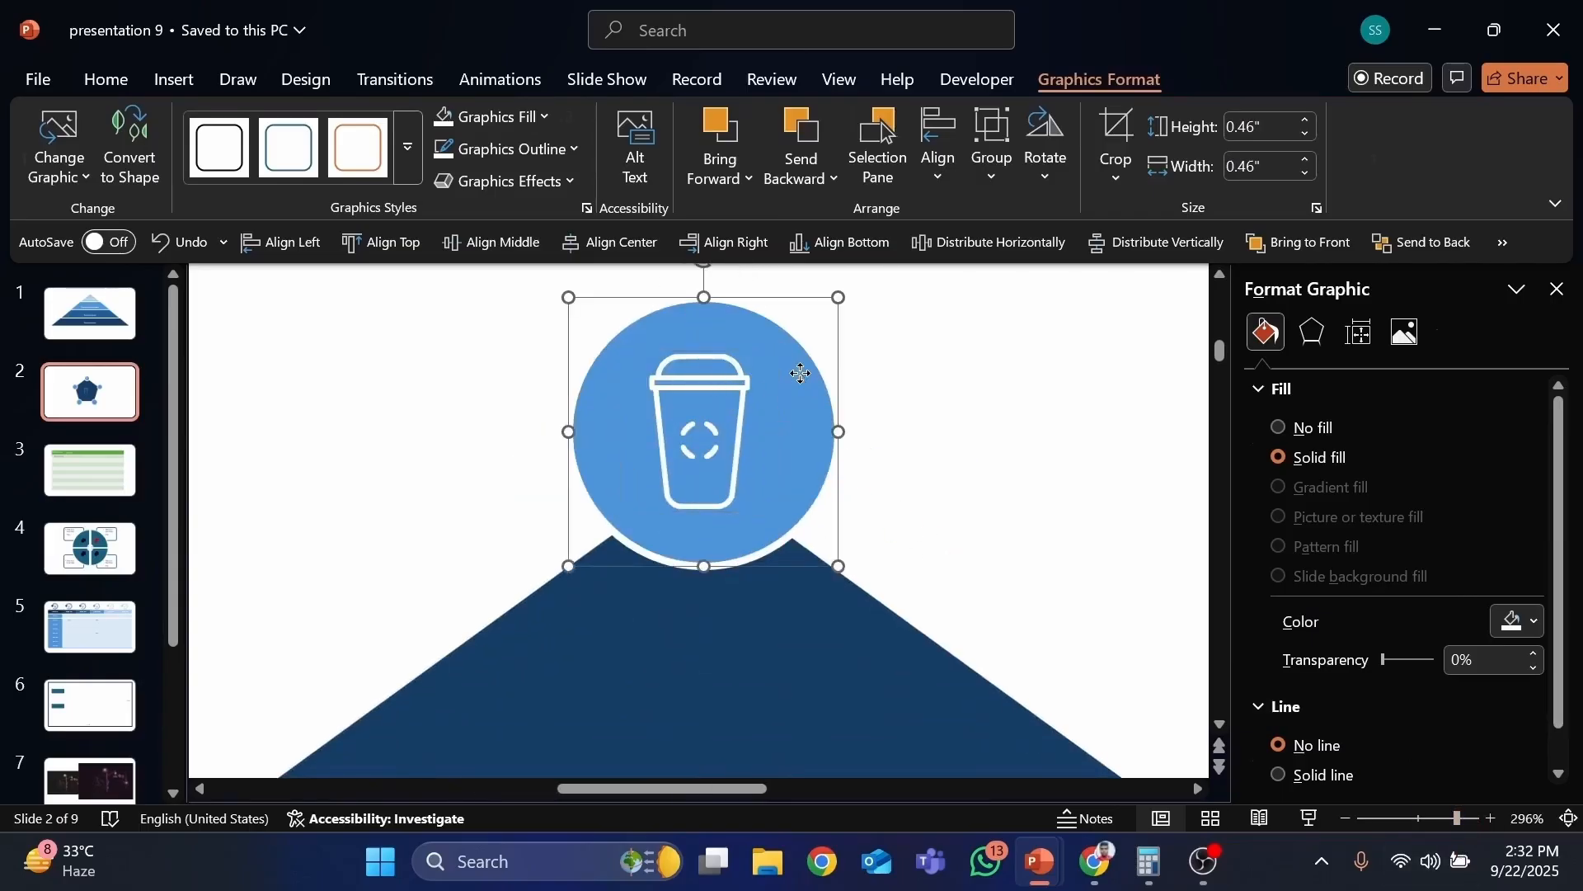
double_click(734, 379)
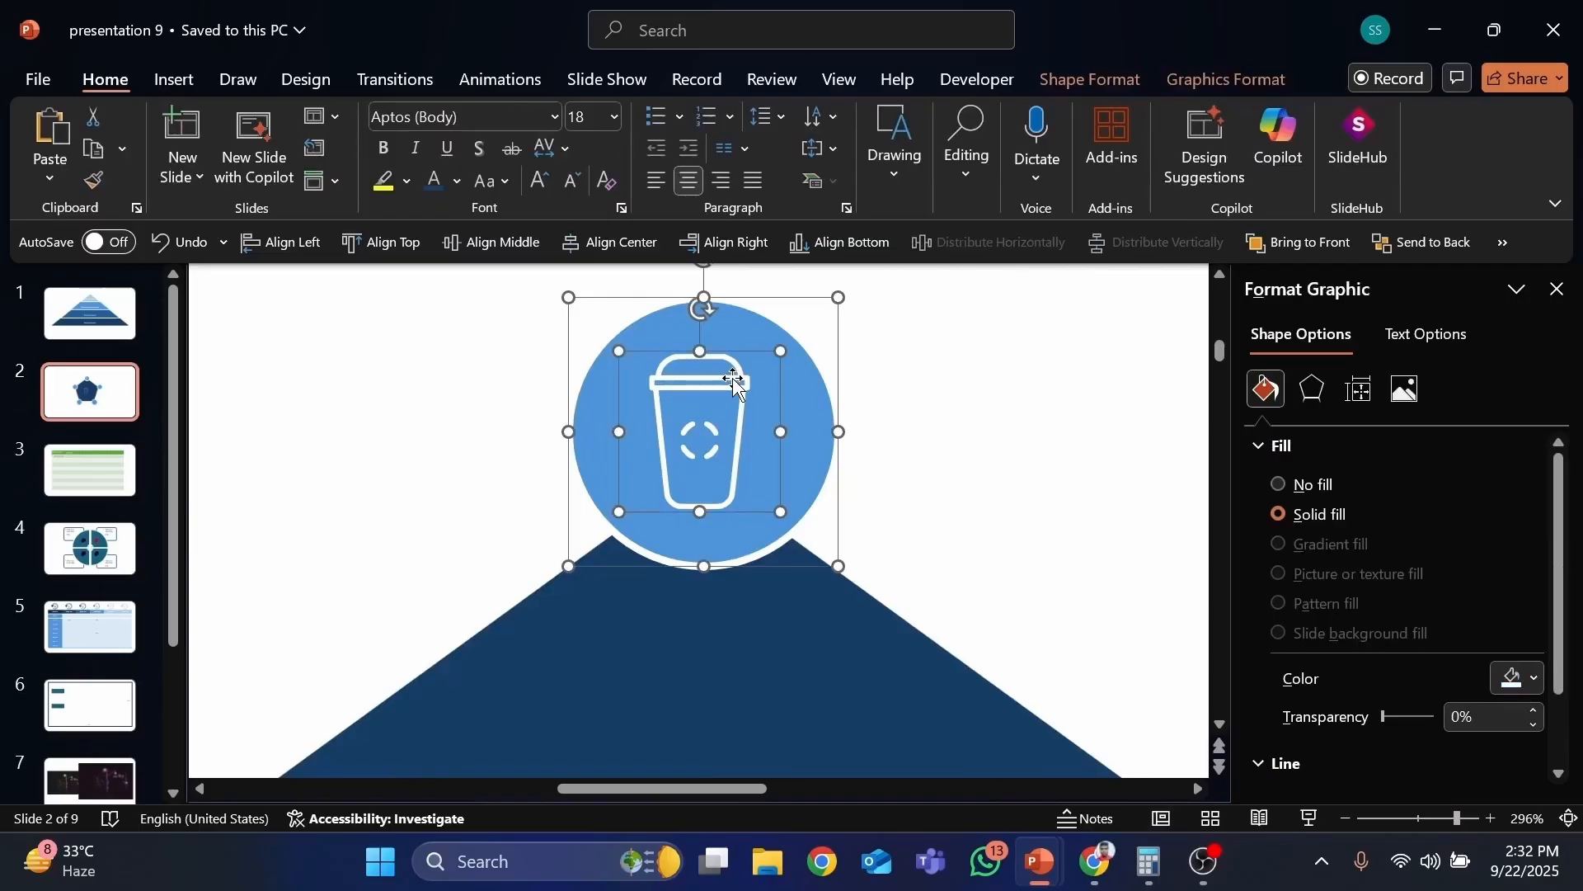
left_click(894, 379)
left_click(795, 357)
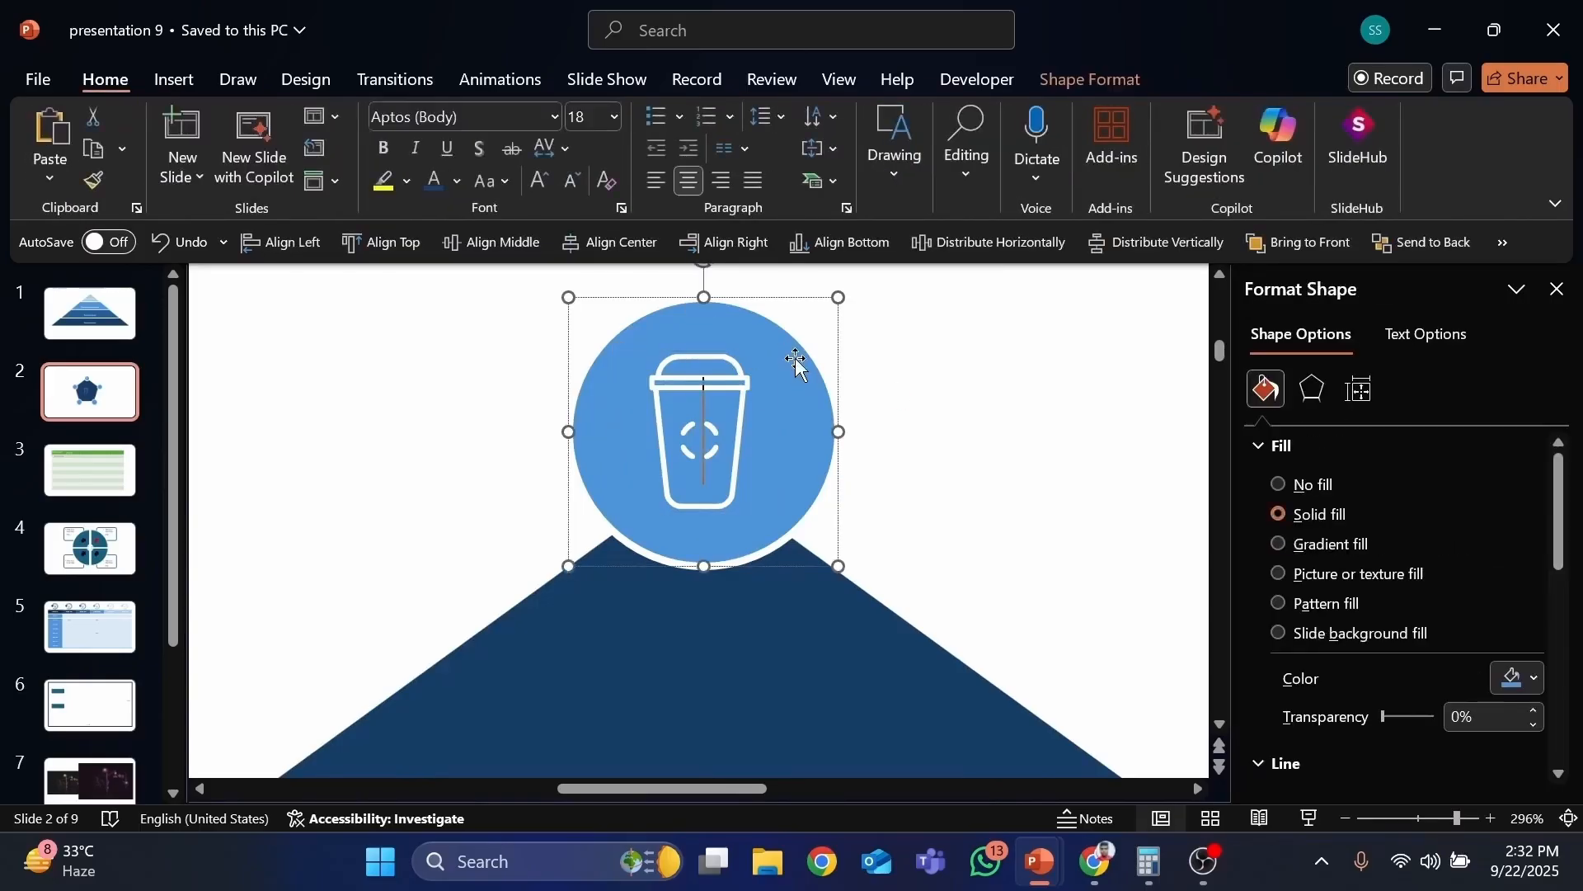
left_click(738, 386)
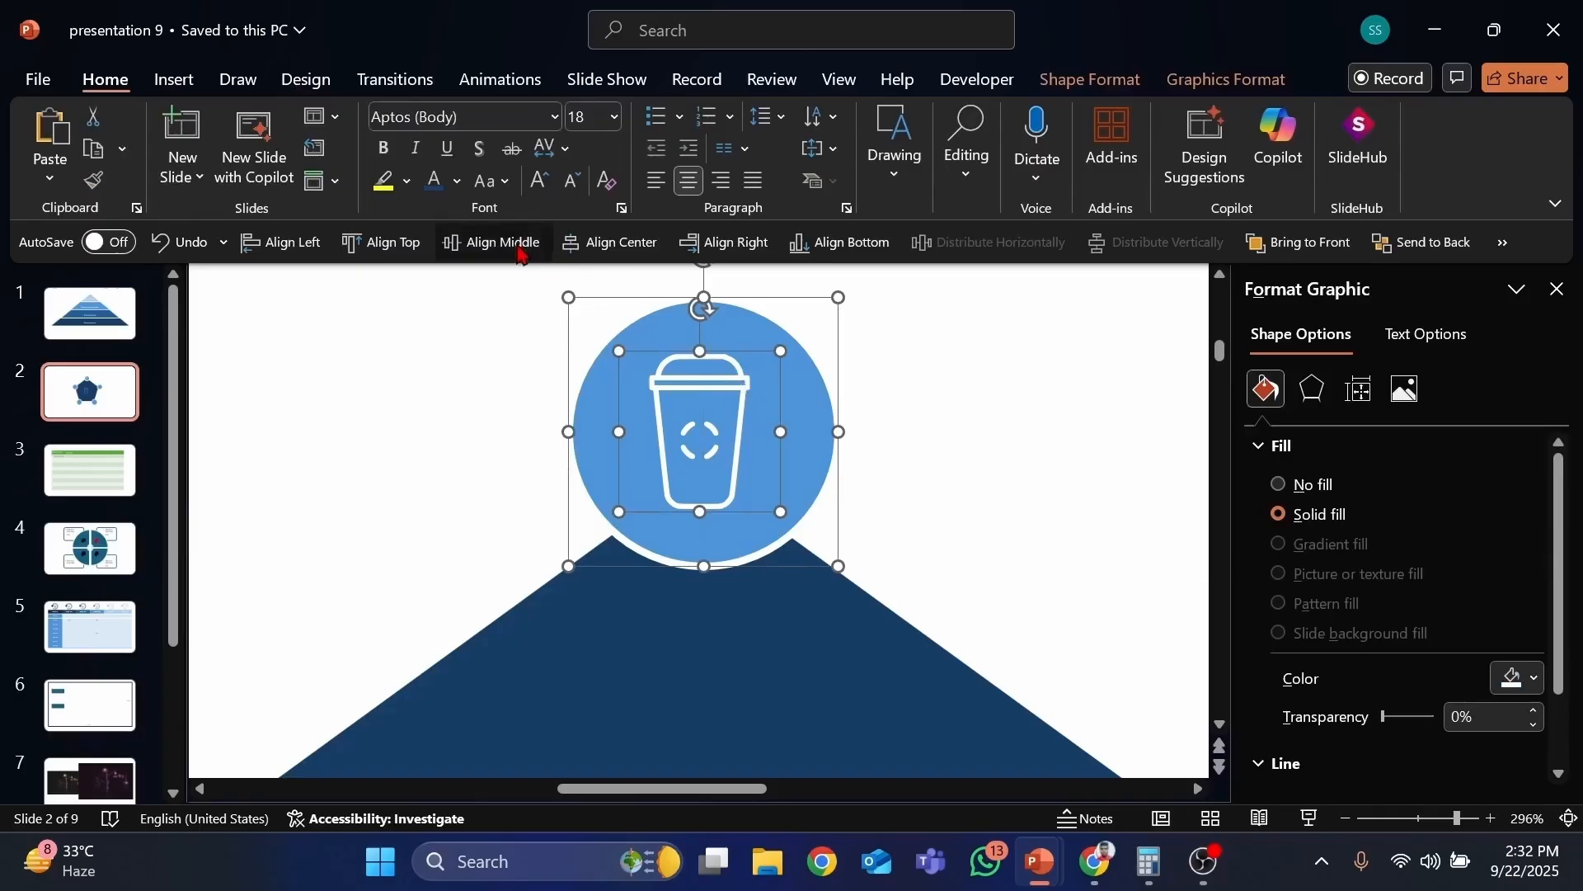
left_click(616, 244)
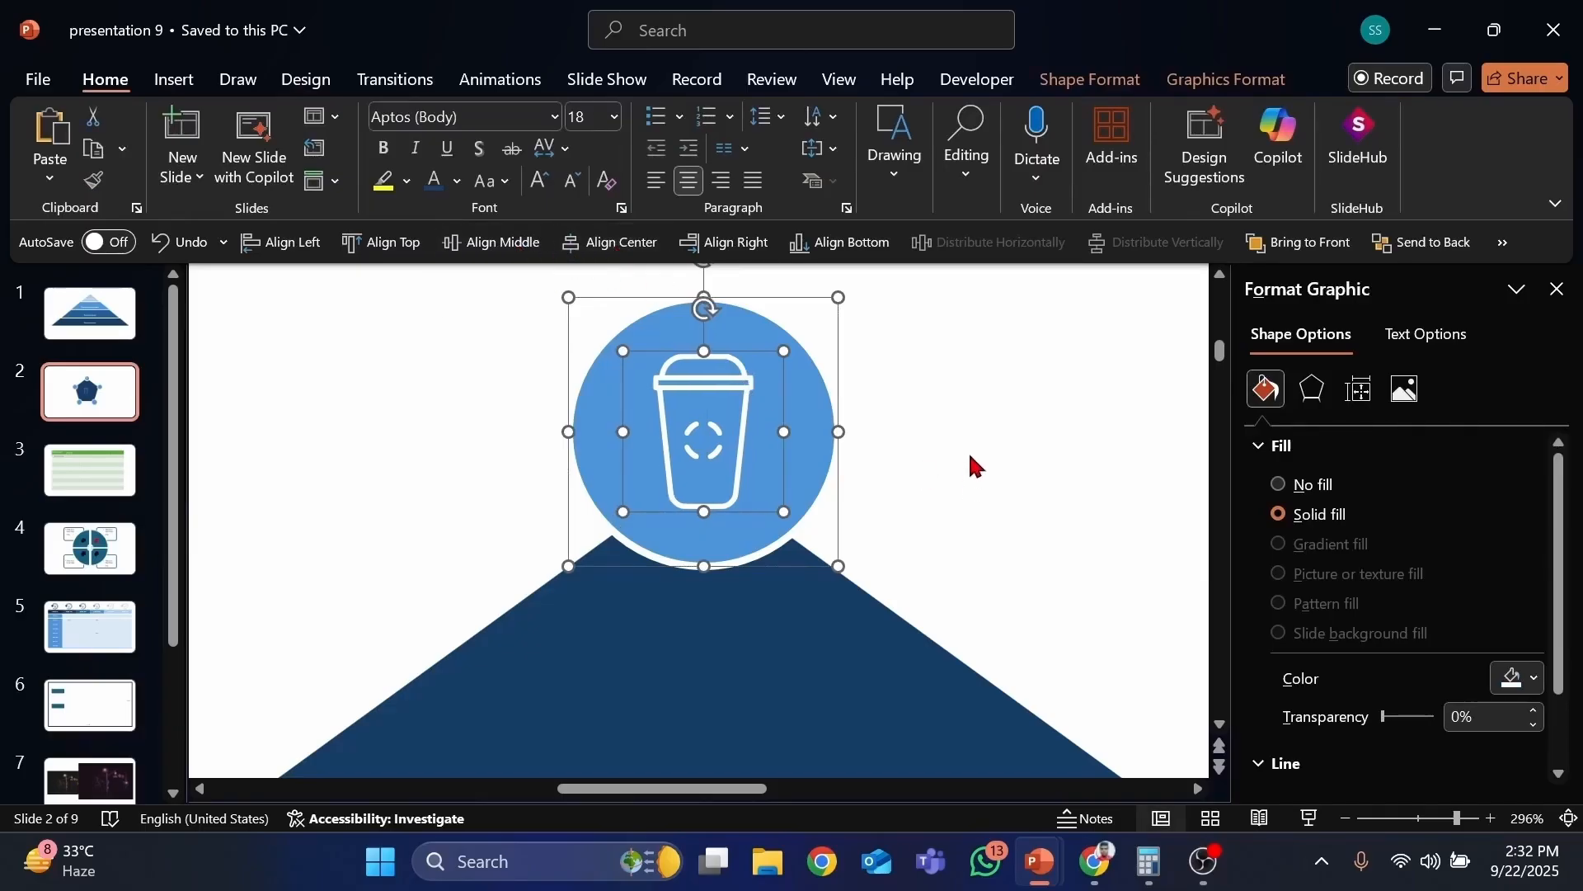
left_click(841, 482)
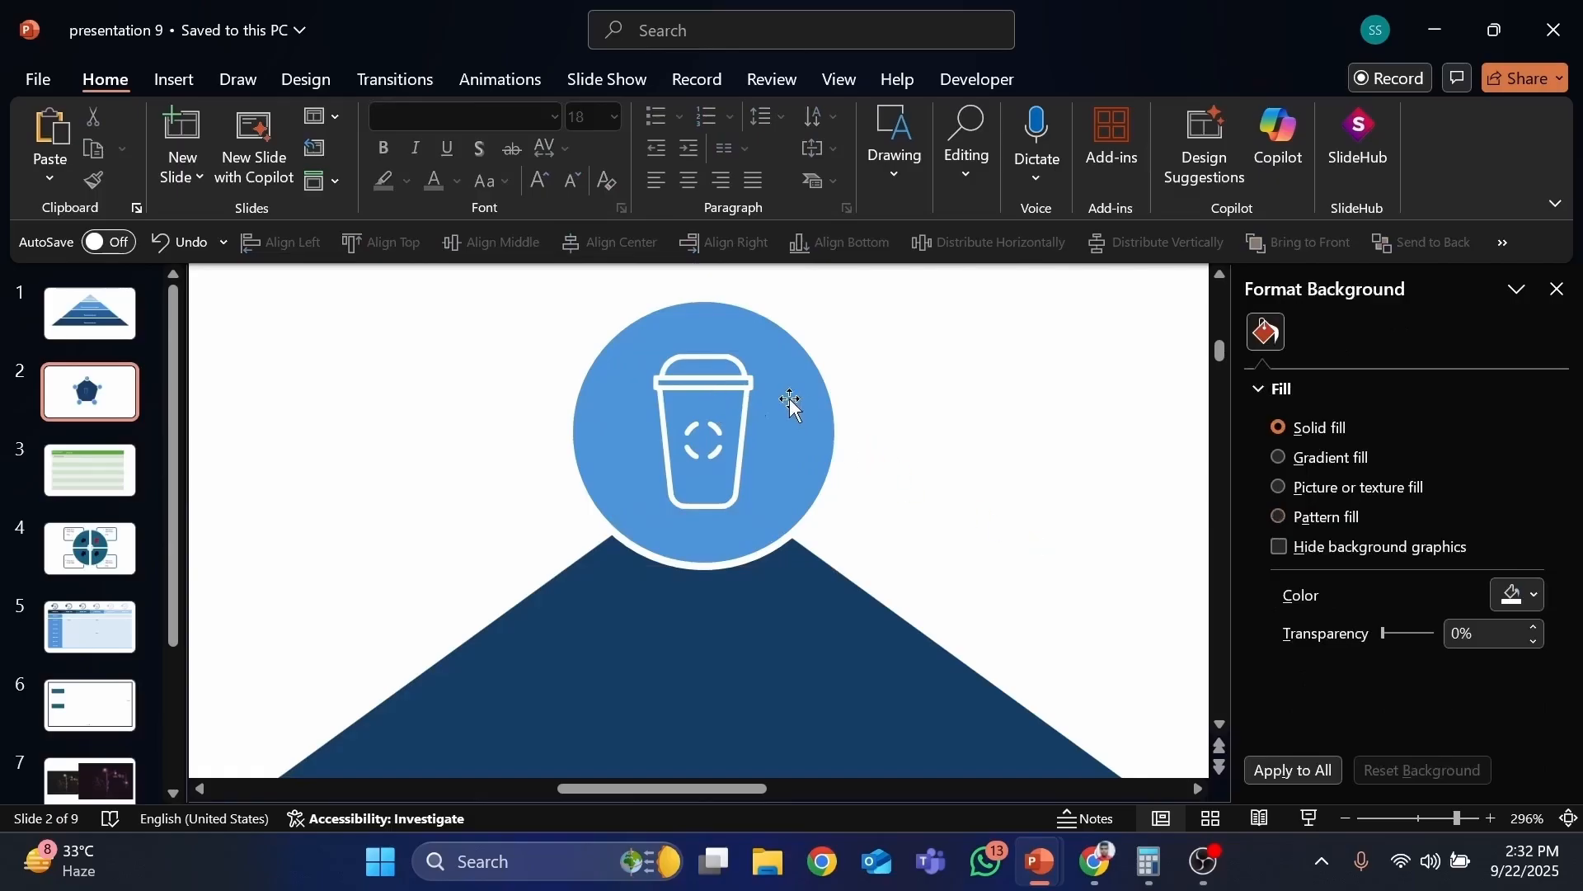
Step: Copy the icon onto the left and right corner circles
left_click(733, 386)
left_click(736, 389, "shift")
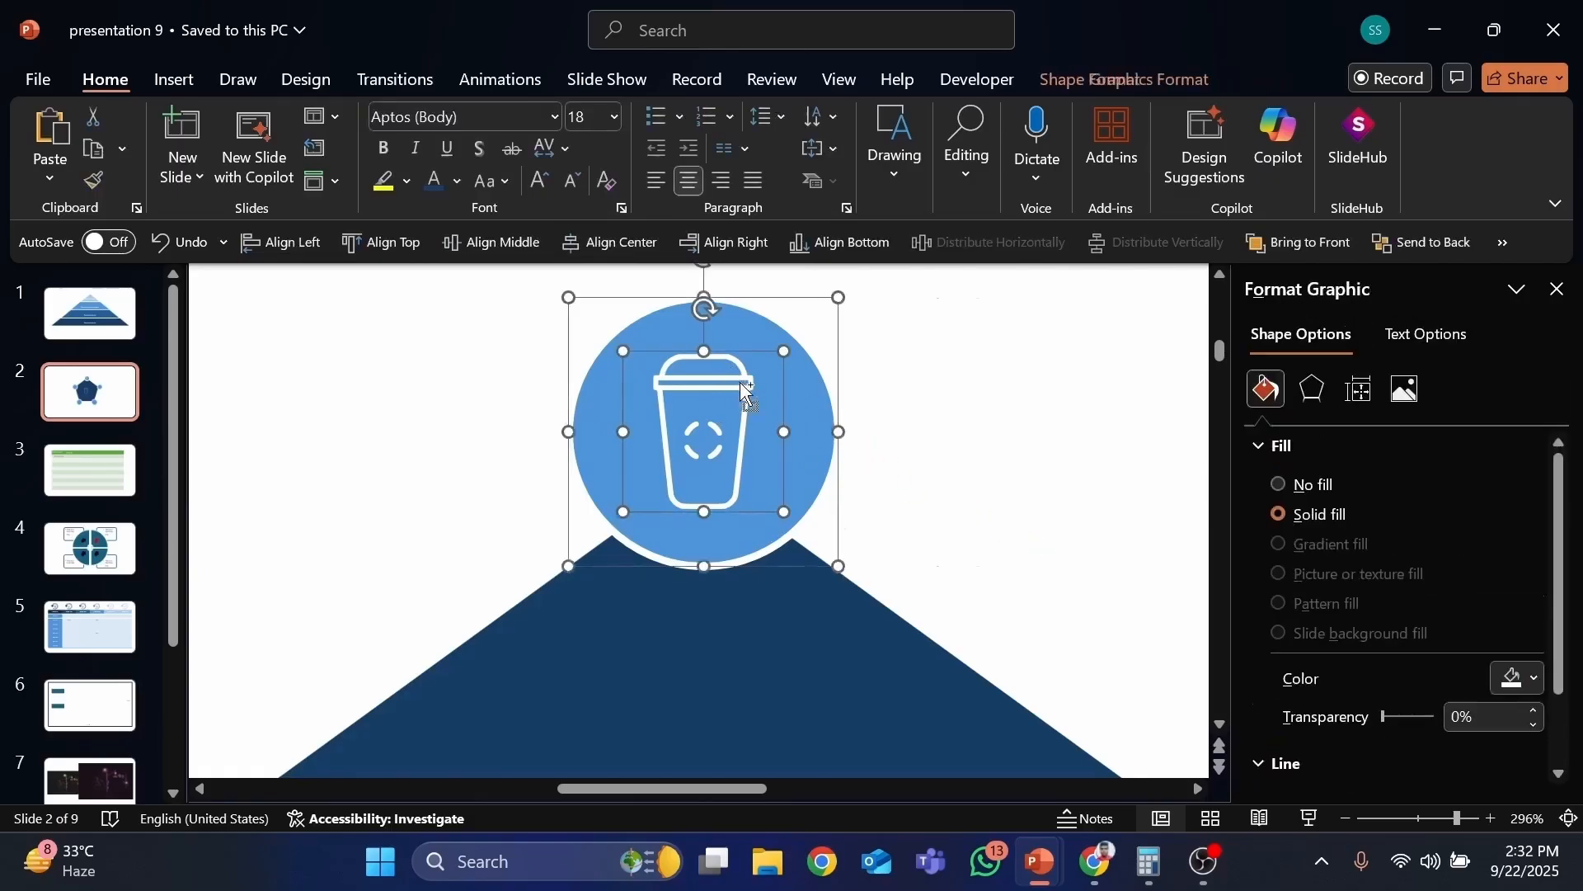
left_click_drag(737, 386, 865, 386)
left_click(201, 246)
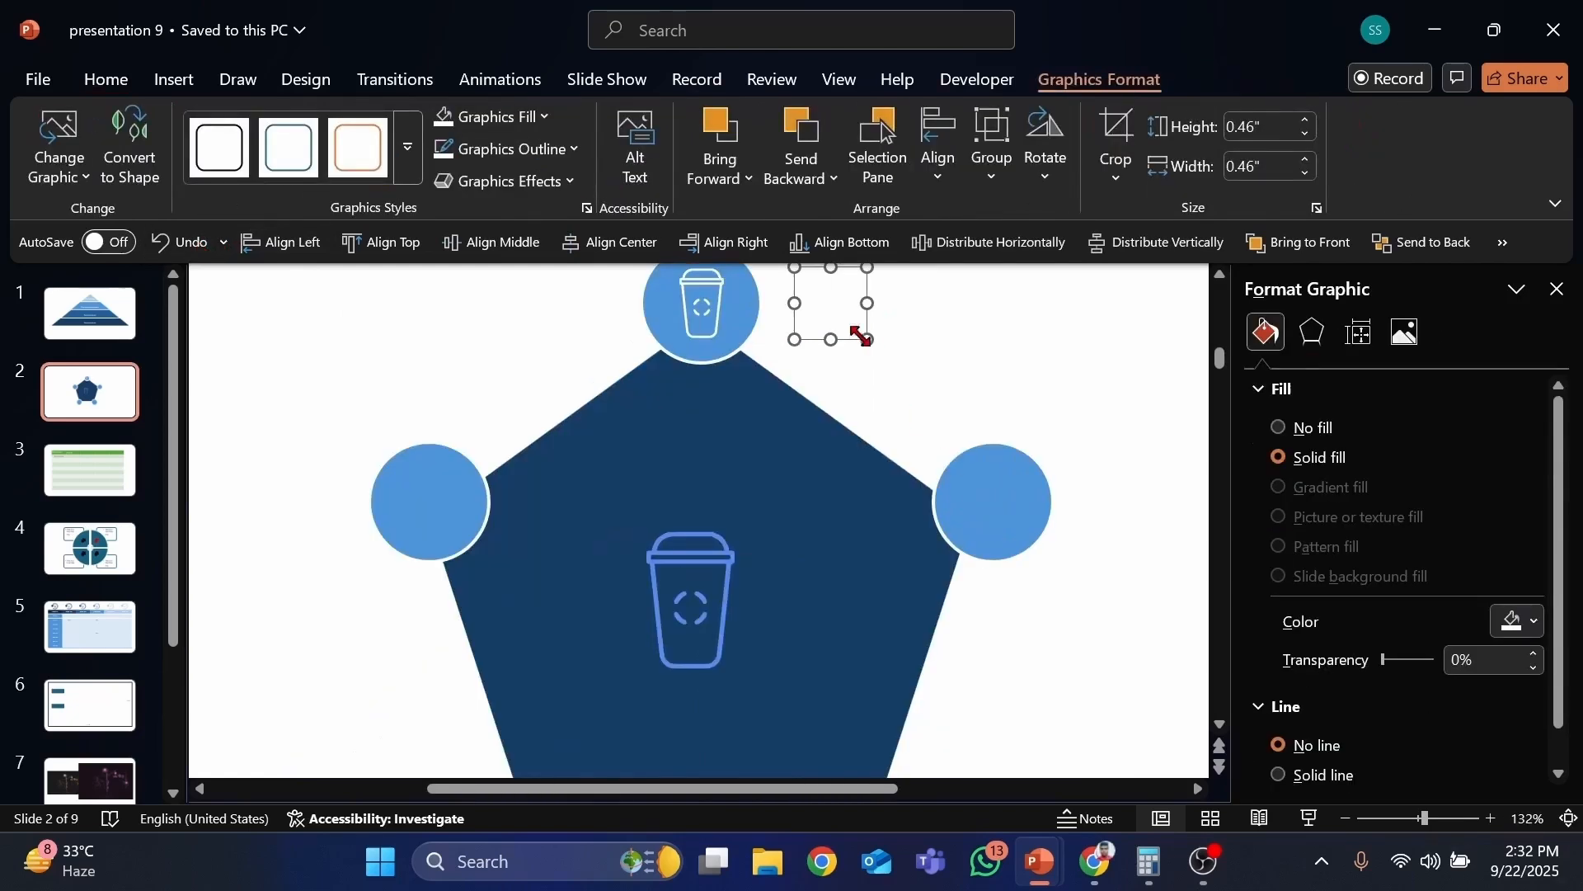
left_click_drag(843, 344, 442, 544)
scroll(700, 537, "down", 4)
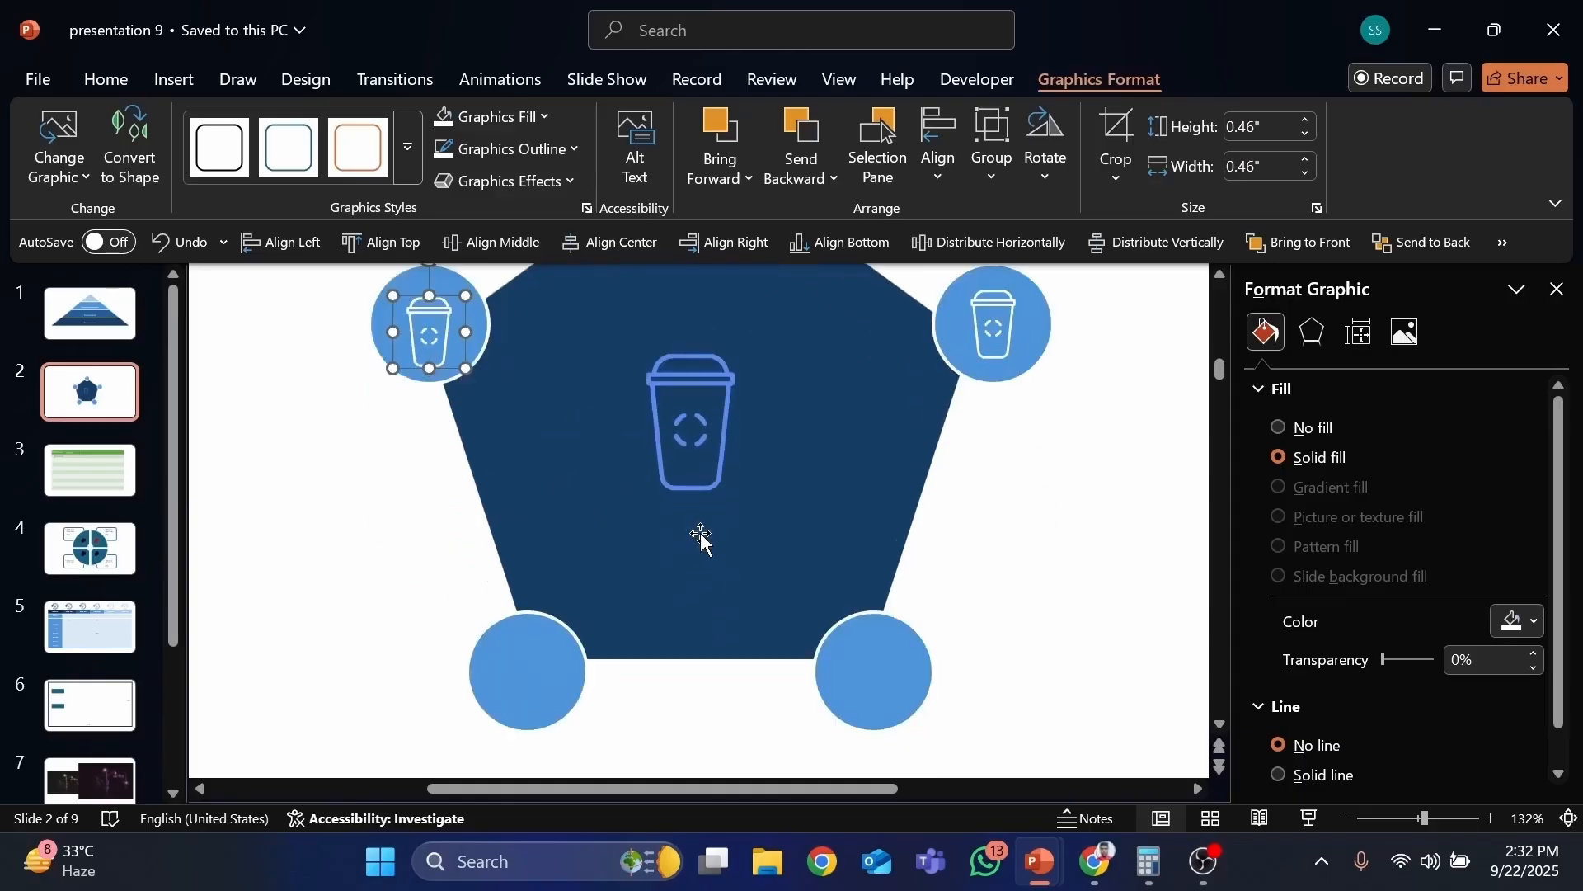
Step: Copy the icon onto the two lower corner circles
left_click_drag(410, 316, 907, 612)
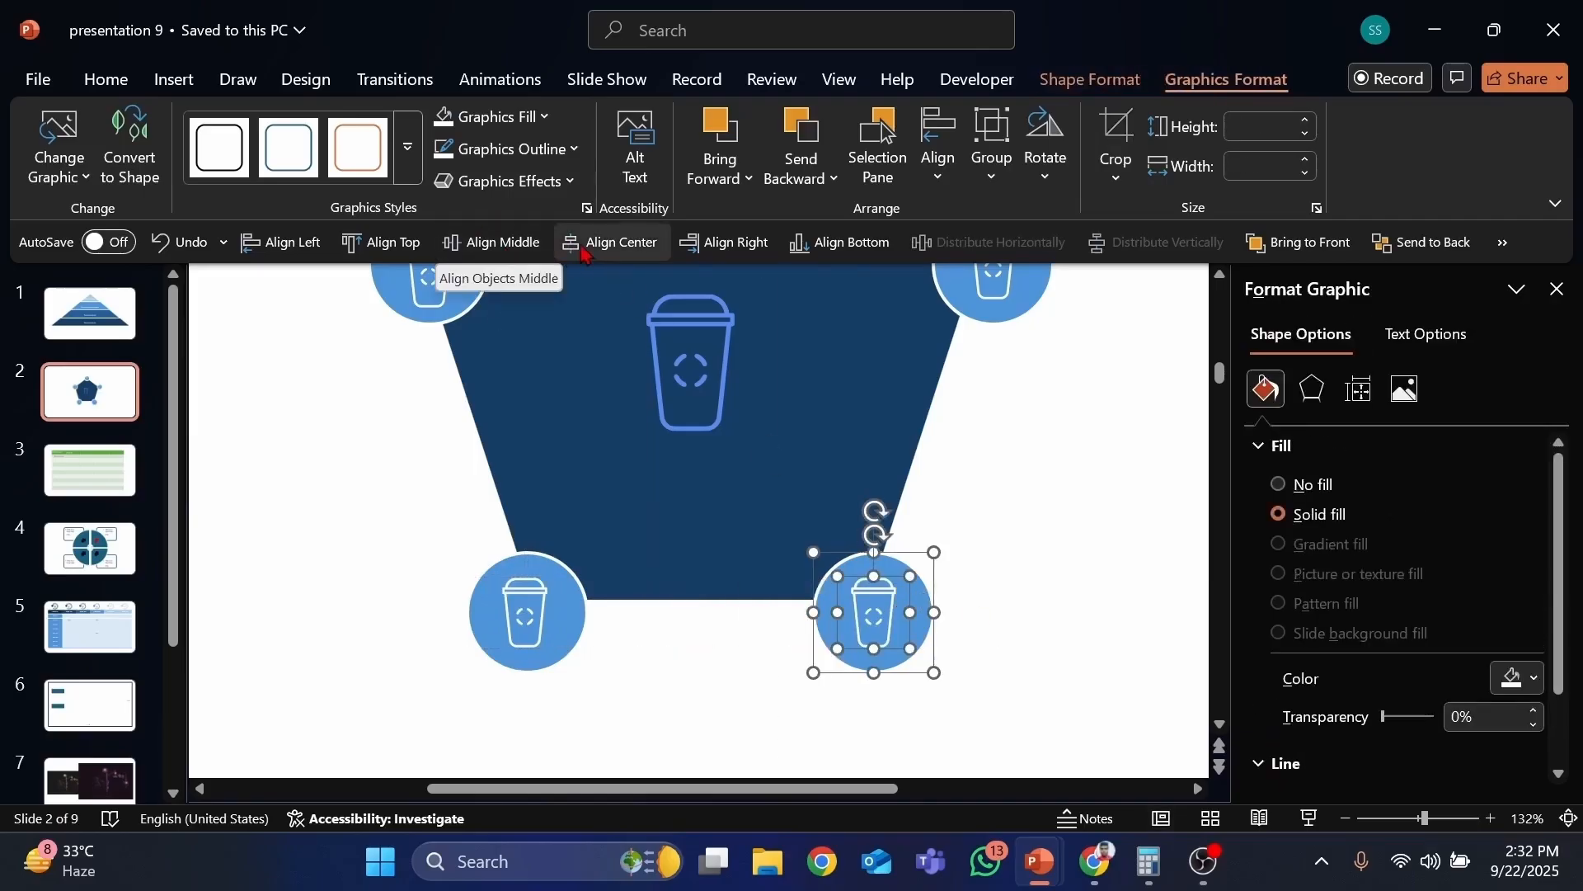
left_click(624, 695)
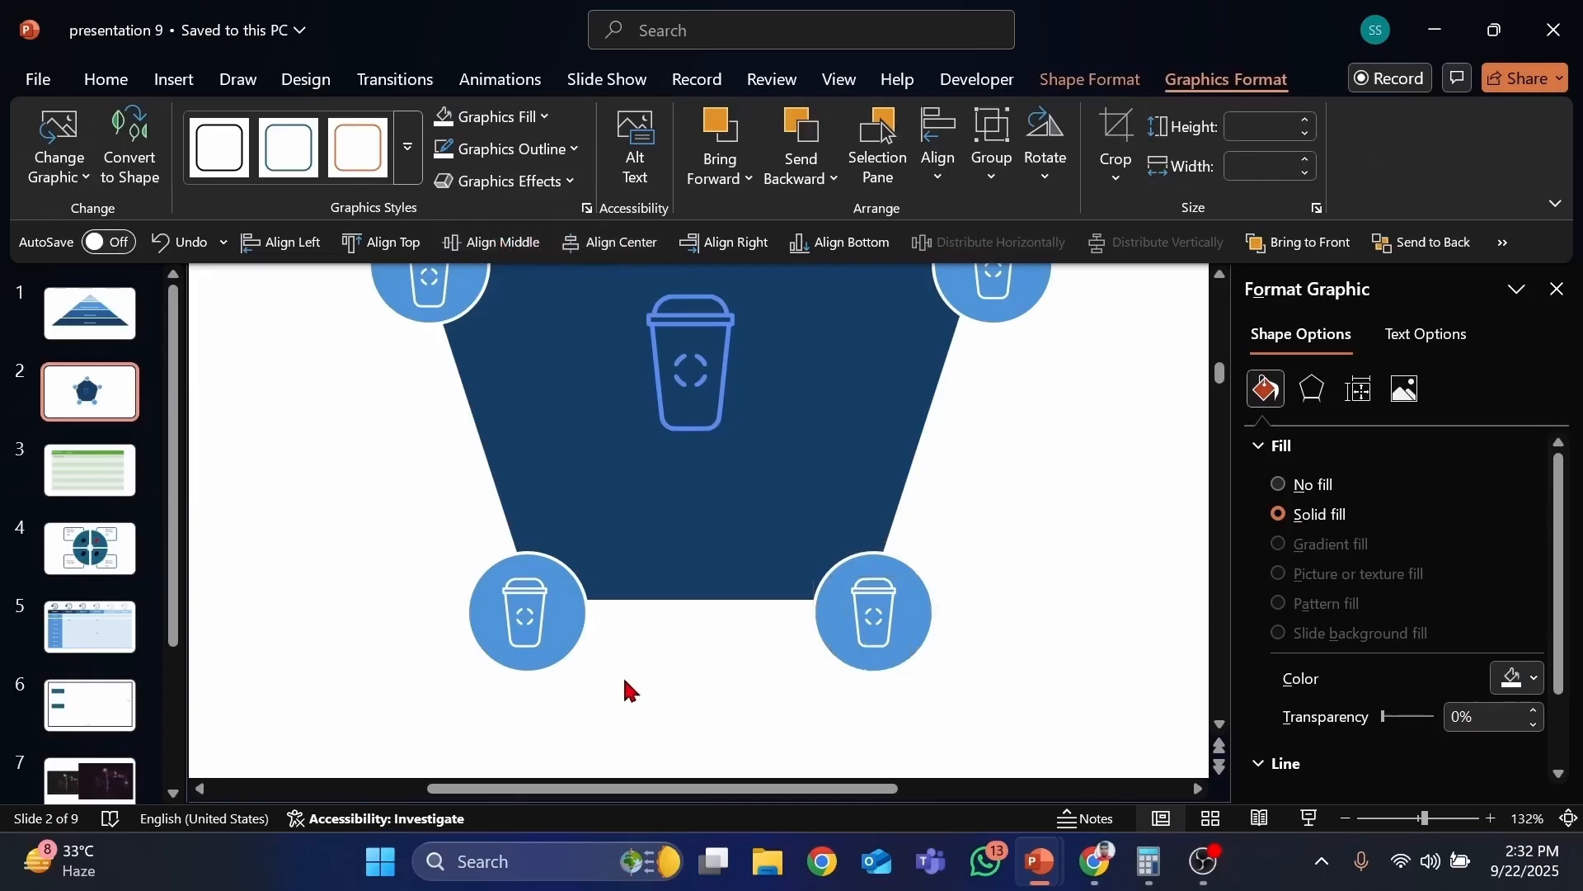
left_click_drag(651, 724, 371, 482)
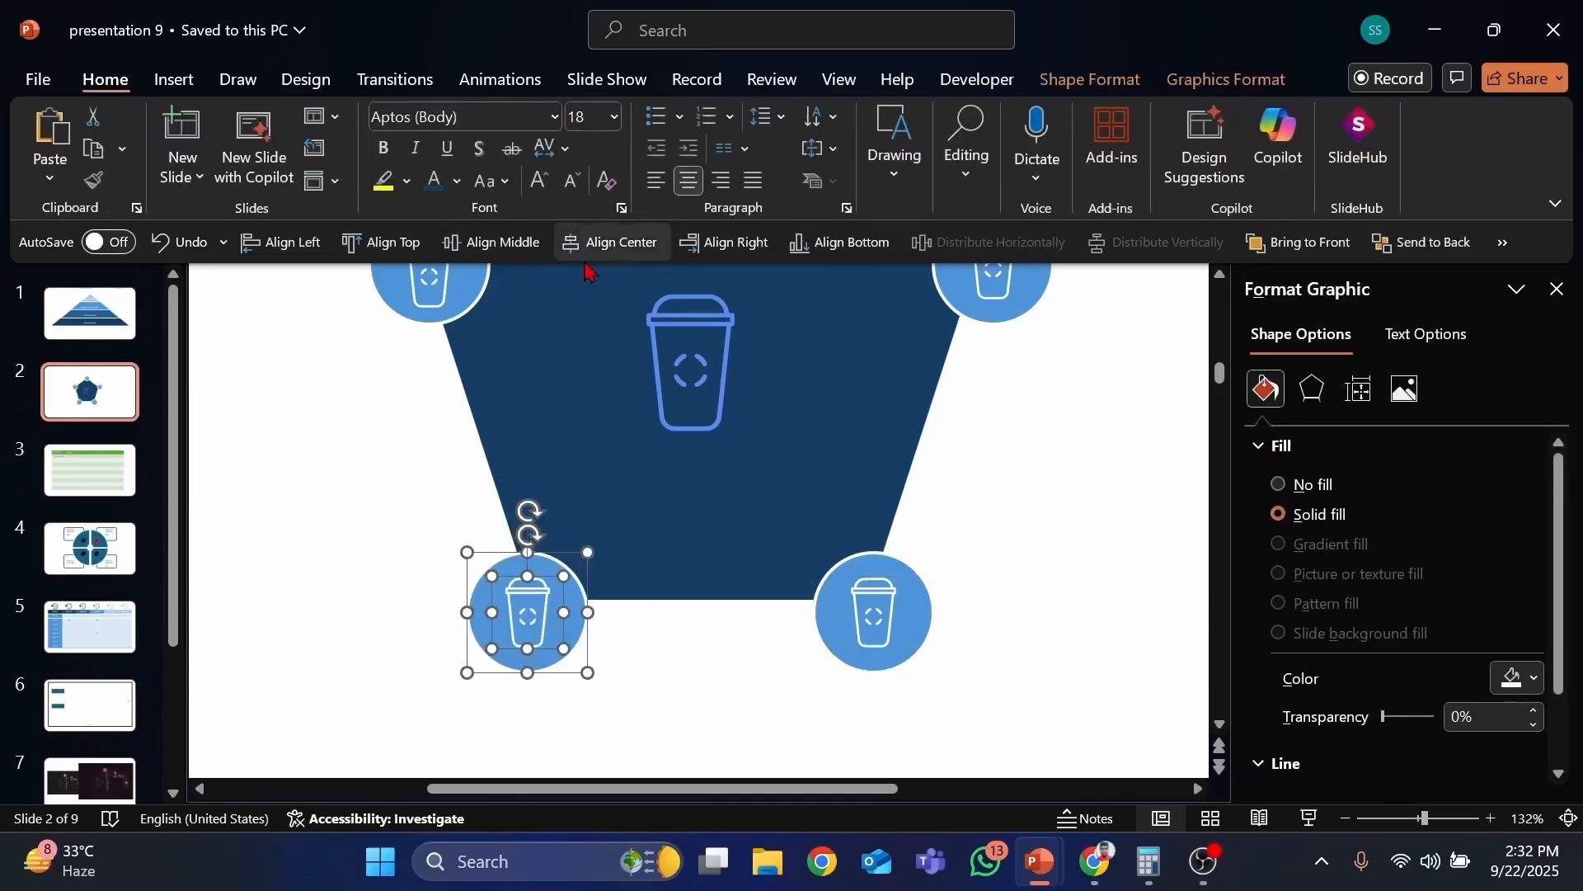
scroll(491, 495, "up", 4)
left_click_drag(336, 347, 541, 590)
left_click(1058, 336)
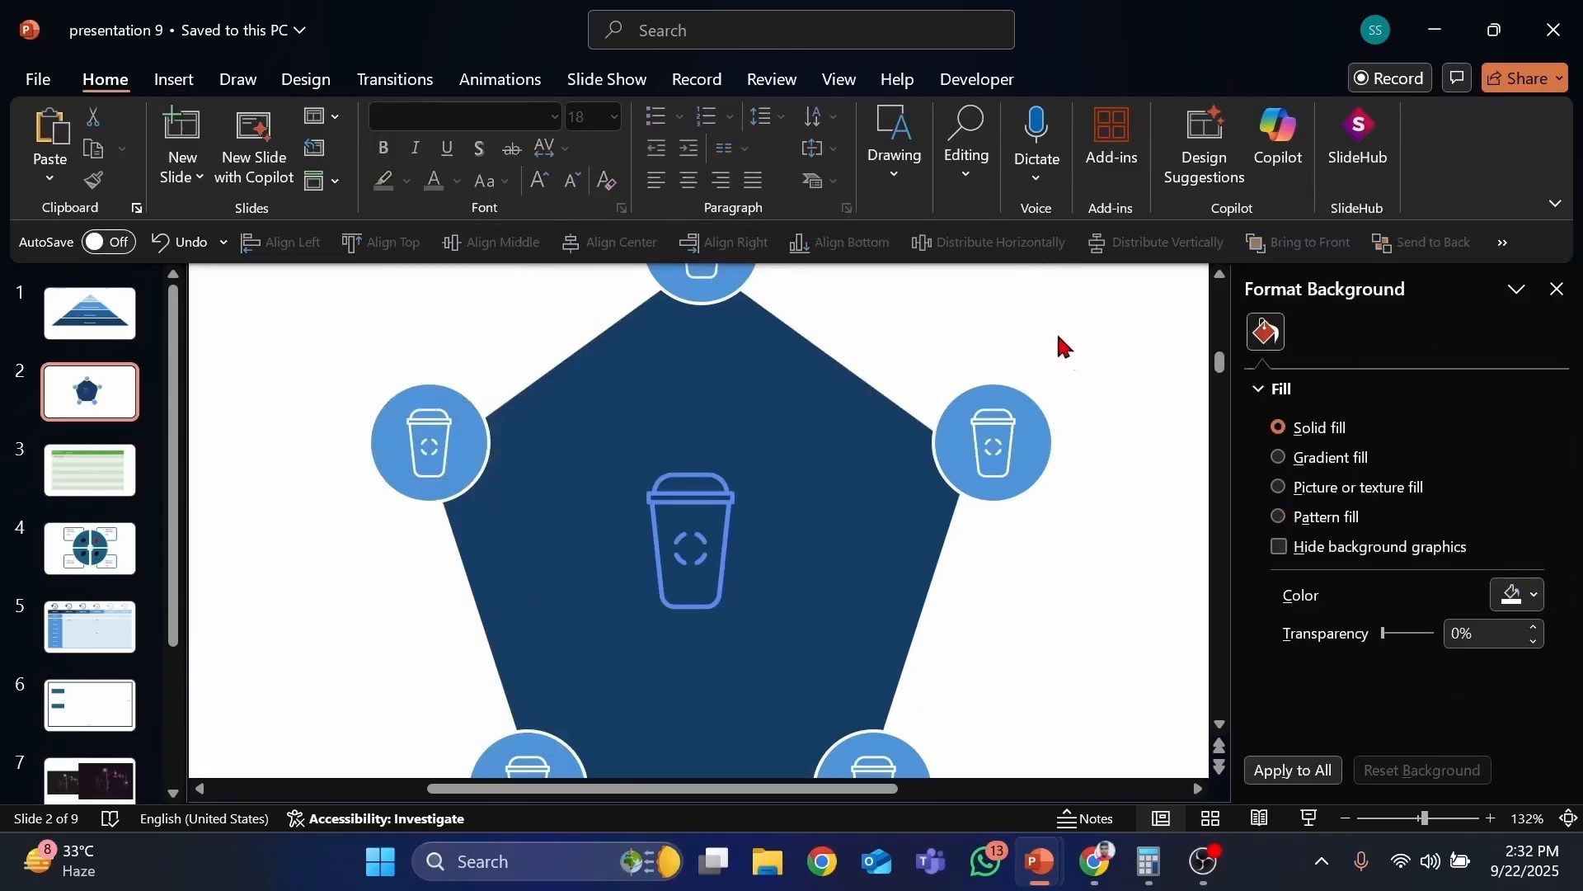
Step: Select the right circle with its icon and align them to each other's centres
left_click_drag(1059, 336, 891, 569)
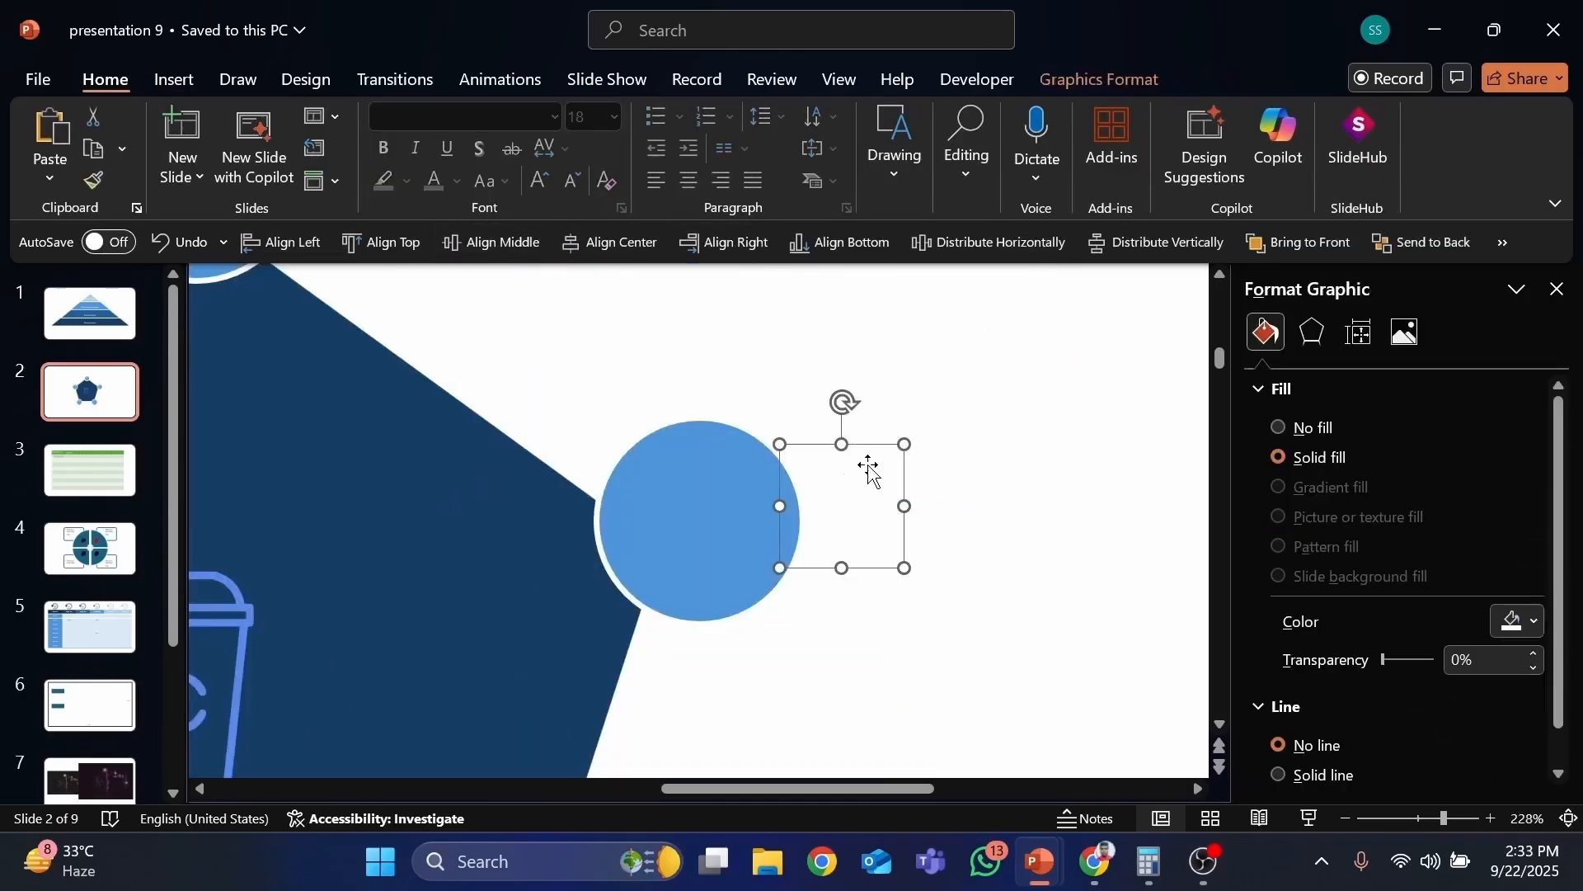
left_click_drag(868, 468, 721, 467)
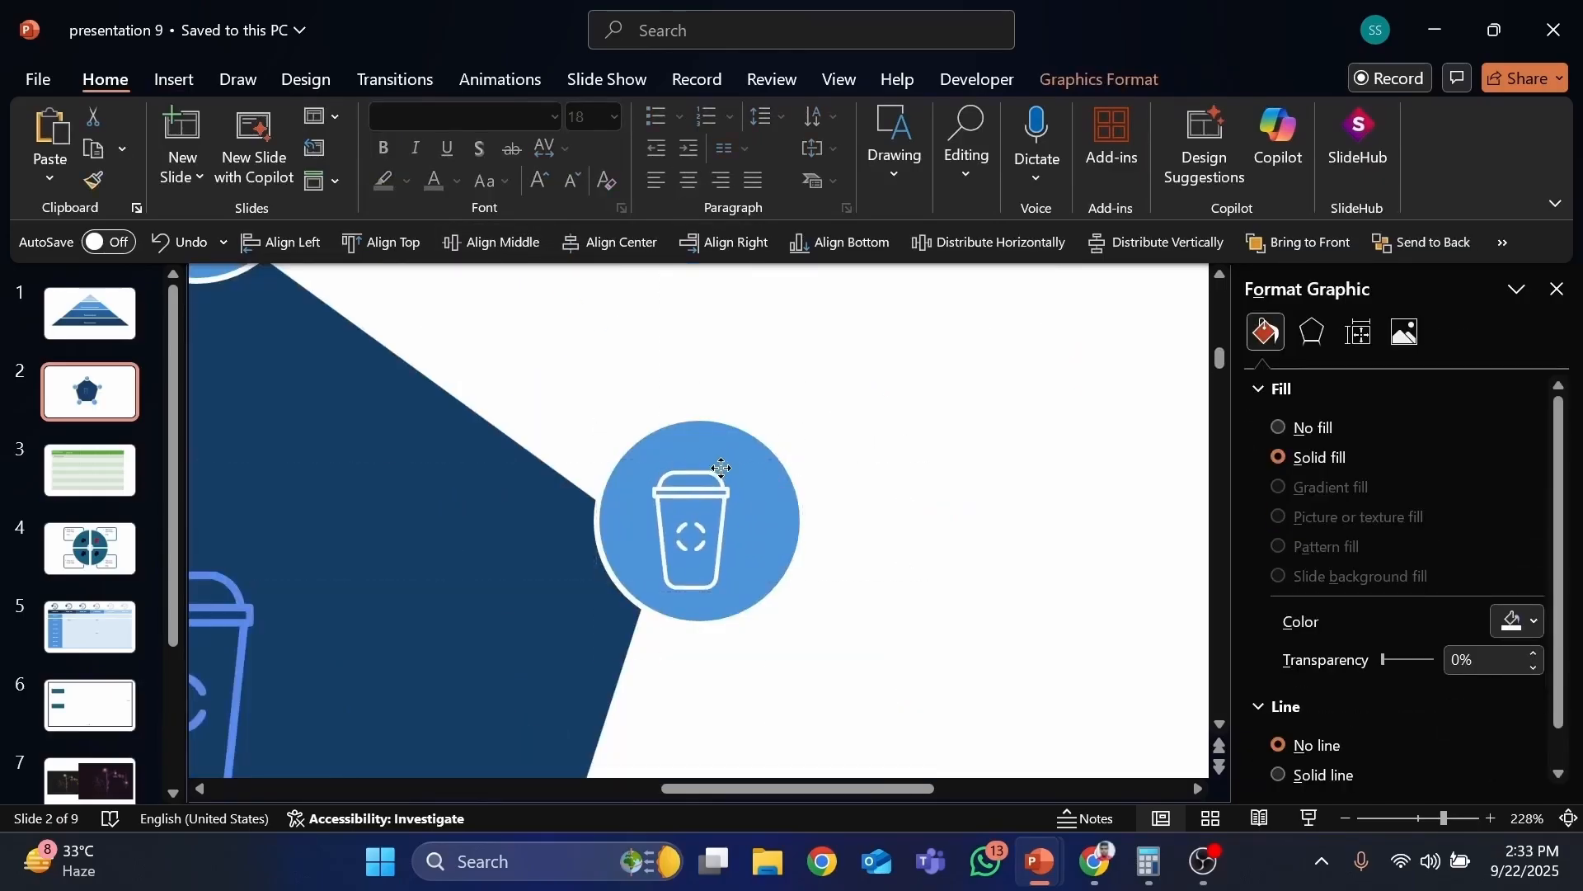
left_click(858, 590)
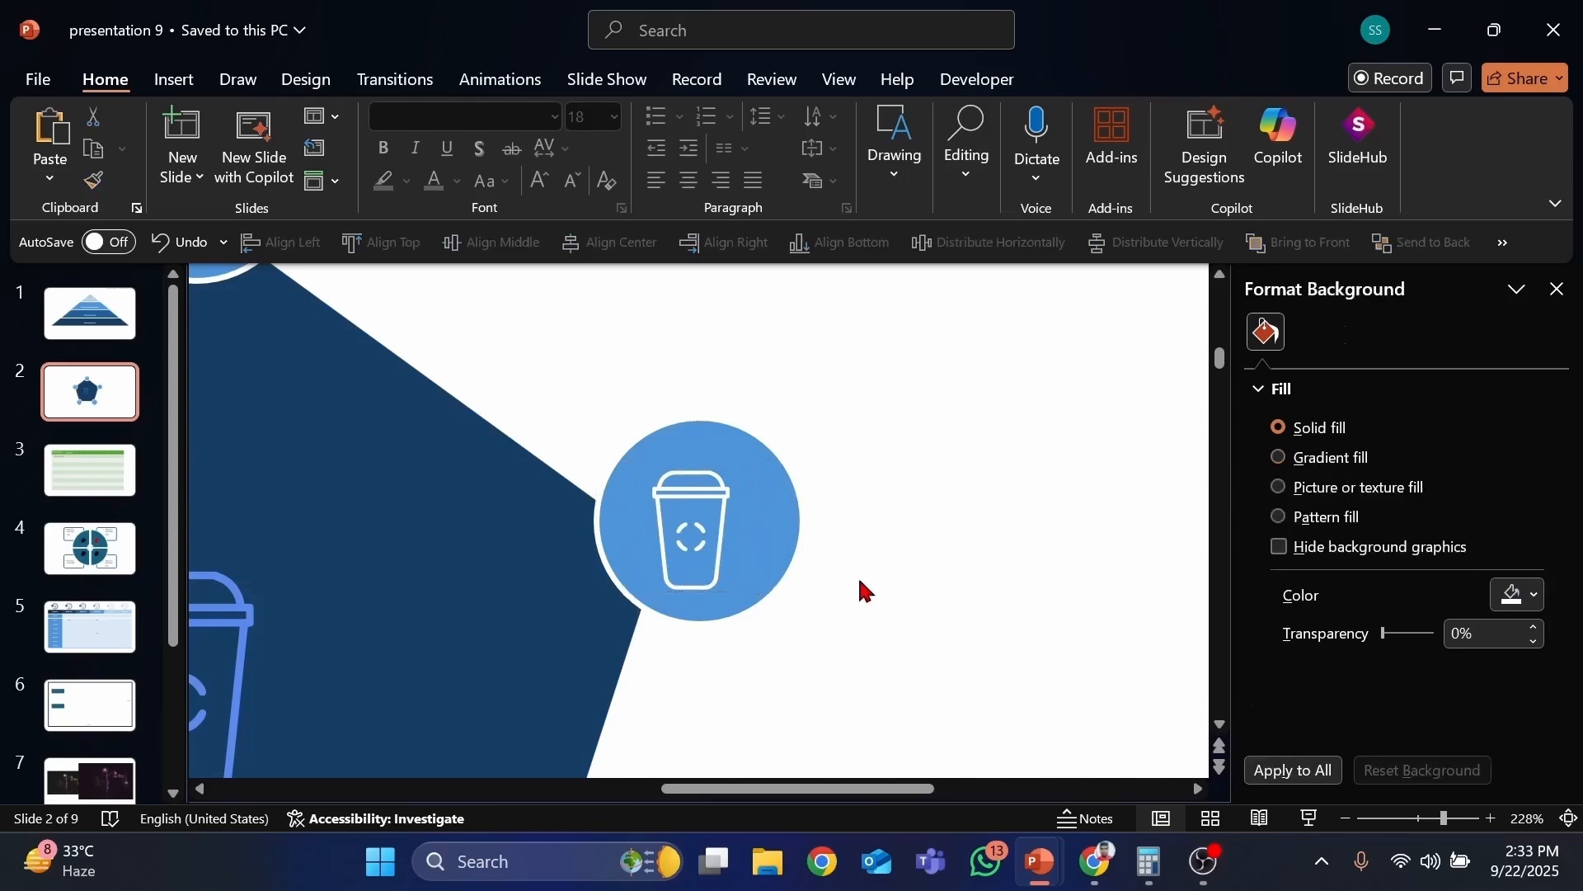
left_click_drag(917, 648, 515, 356)
left_click(521, 256)
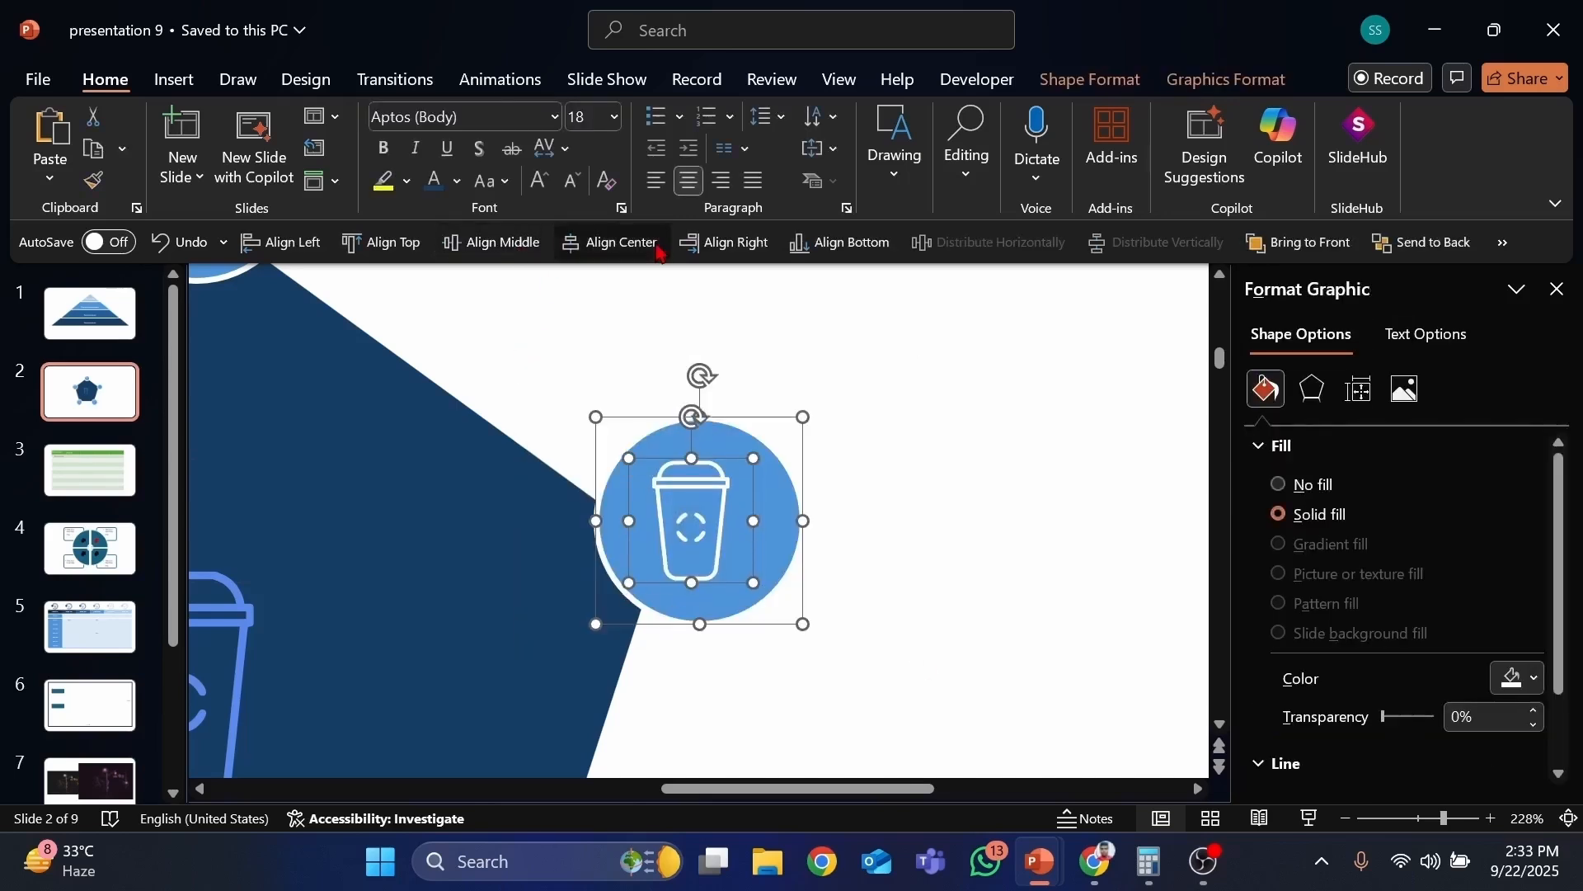
left_click(610, 242)
left_click(1110, 470)
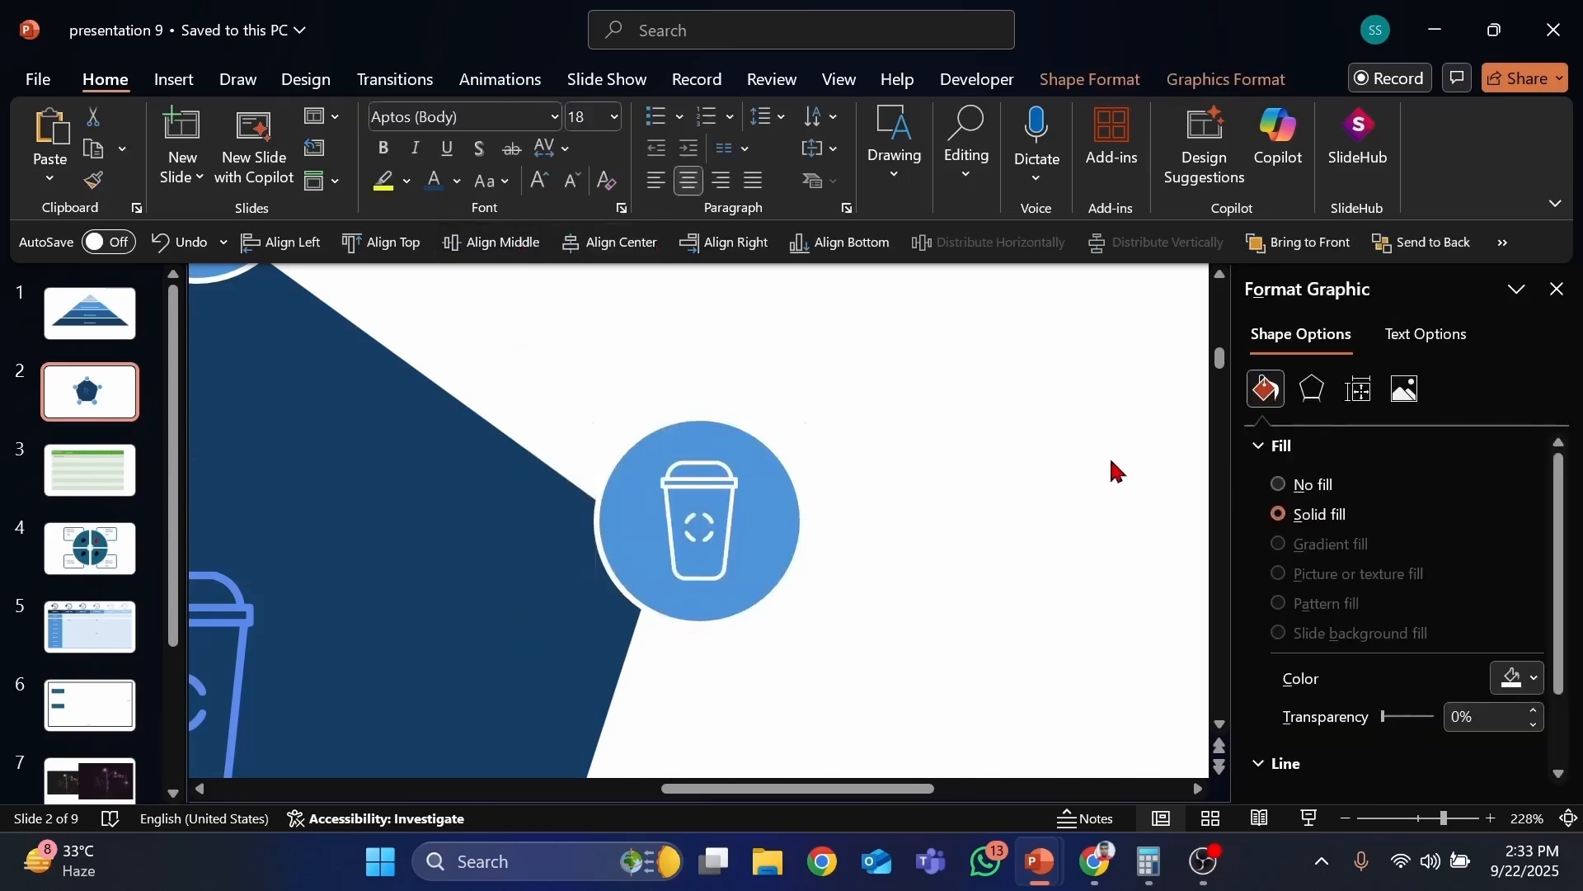
Step: Preview the finished diagram in a slide show and return to editing
left_click(1570, 818)
left_click(1307, 819)
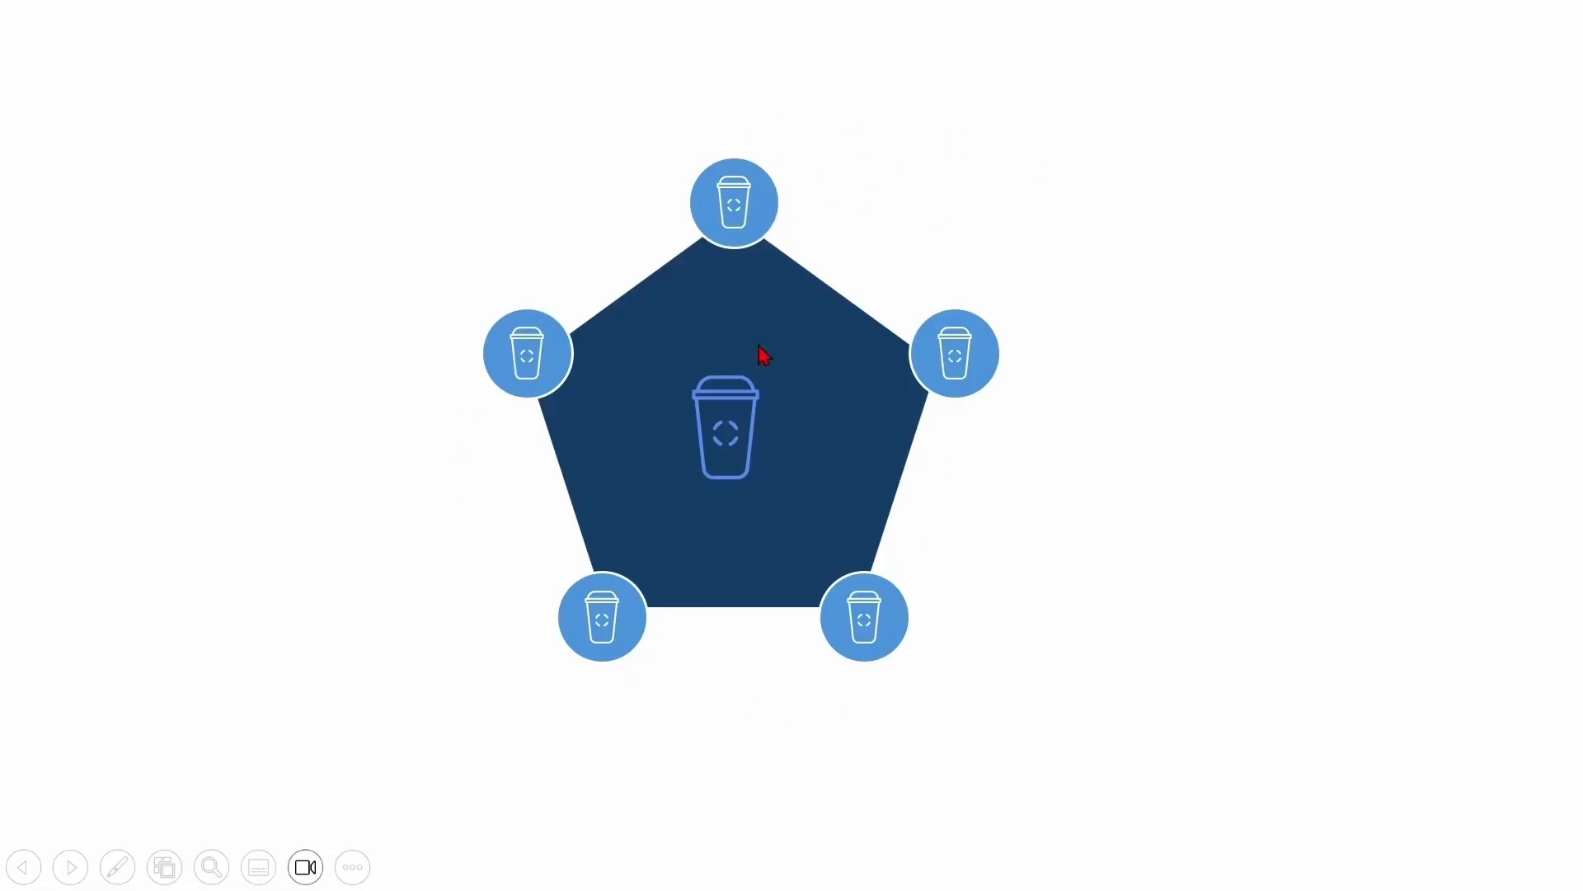
right_click(861, 145)
left_click(1005, 784)
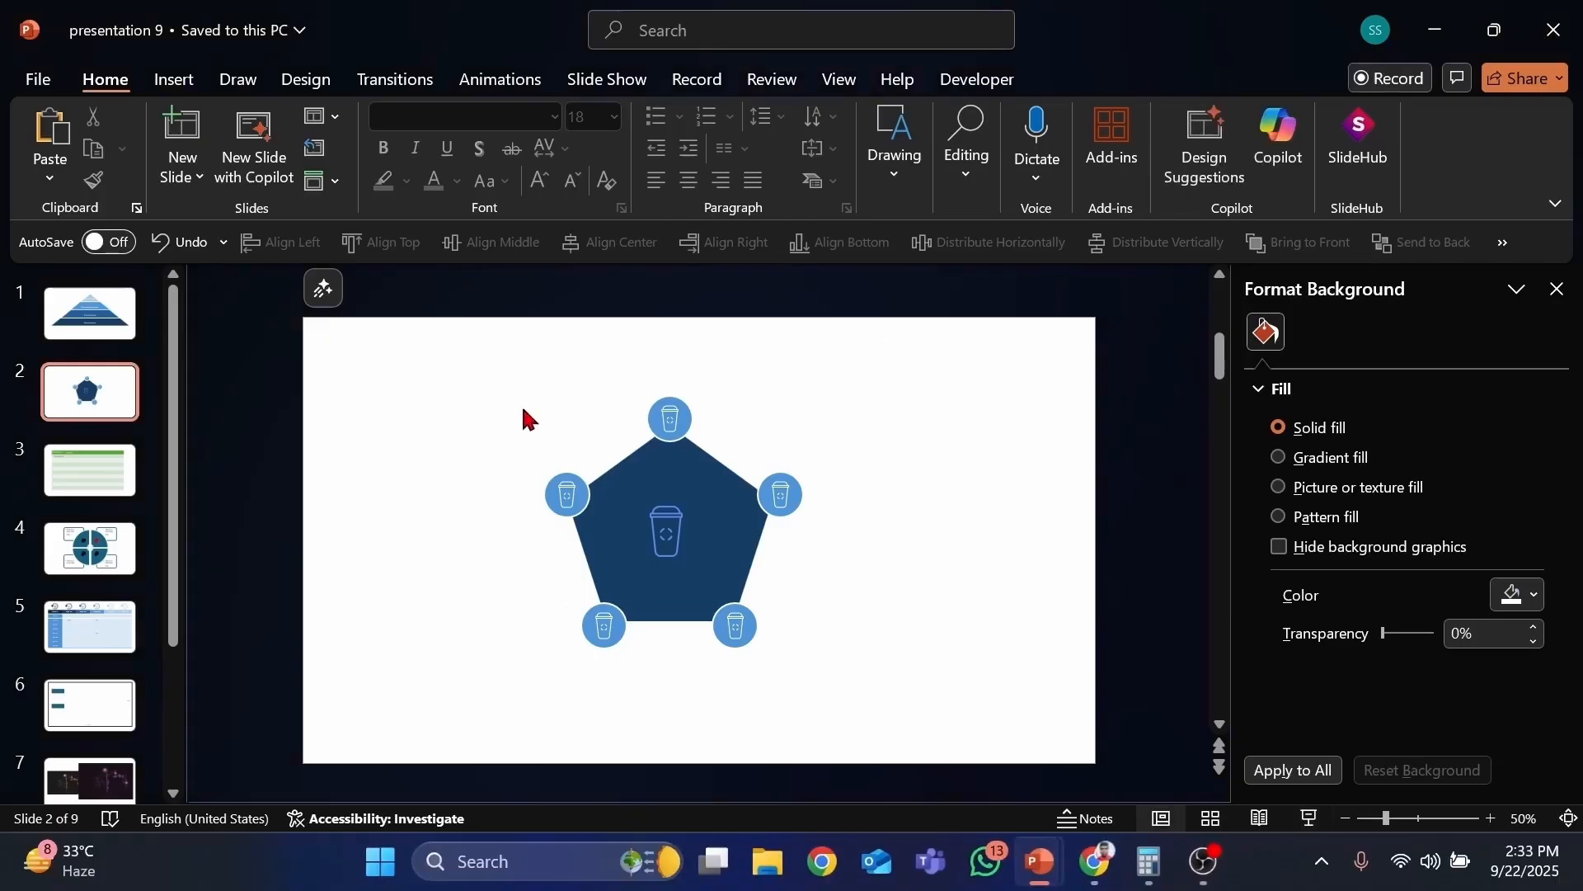
Step: Select everything on the slide and delete it
left_click_drag(465, 341, 1074, 802)
key("Delete")
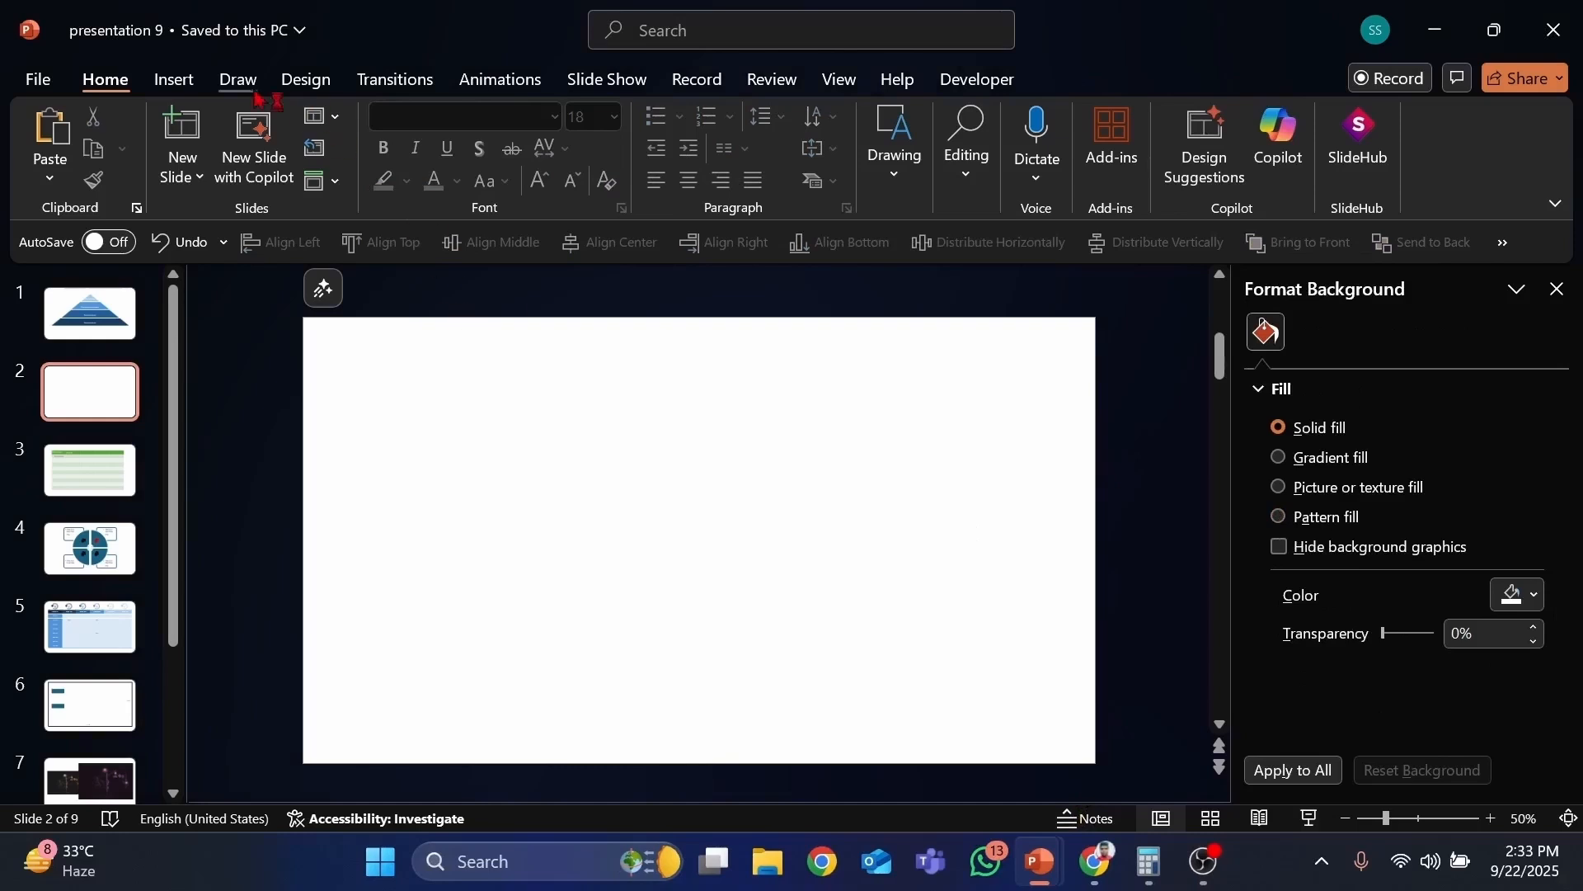
left_click(183, 84)
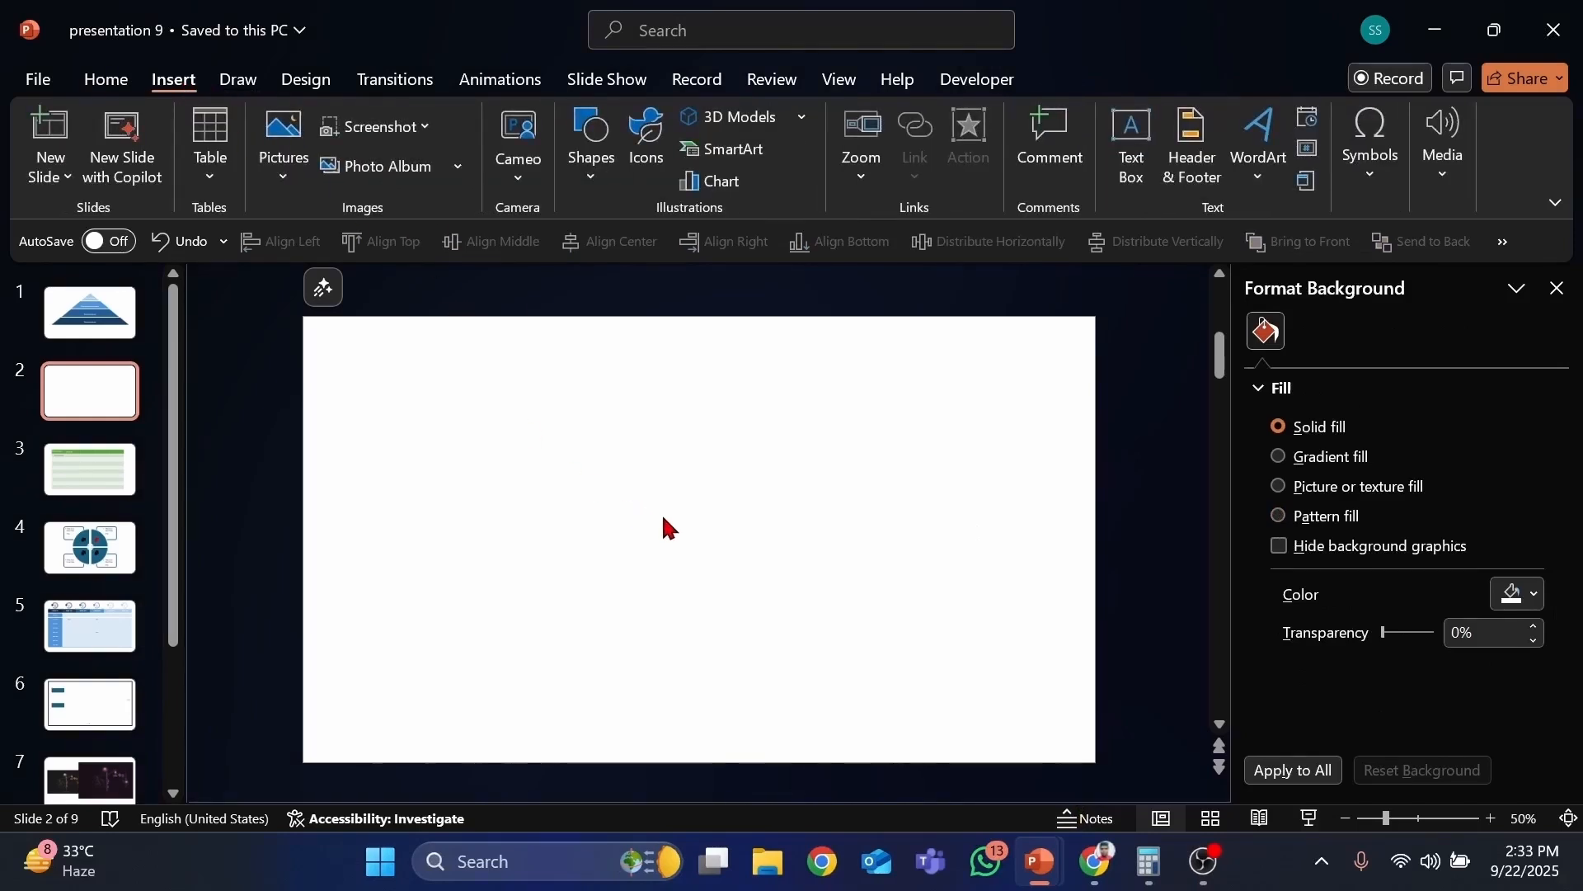
left_click(591, 169)
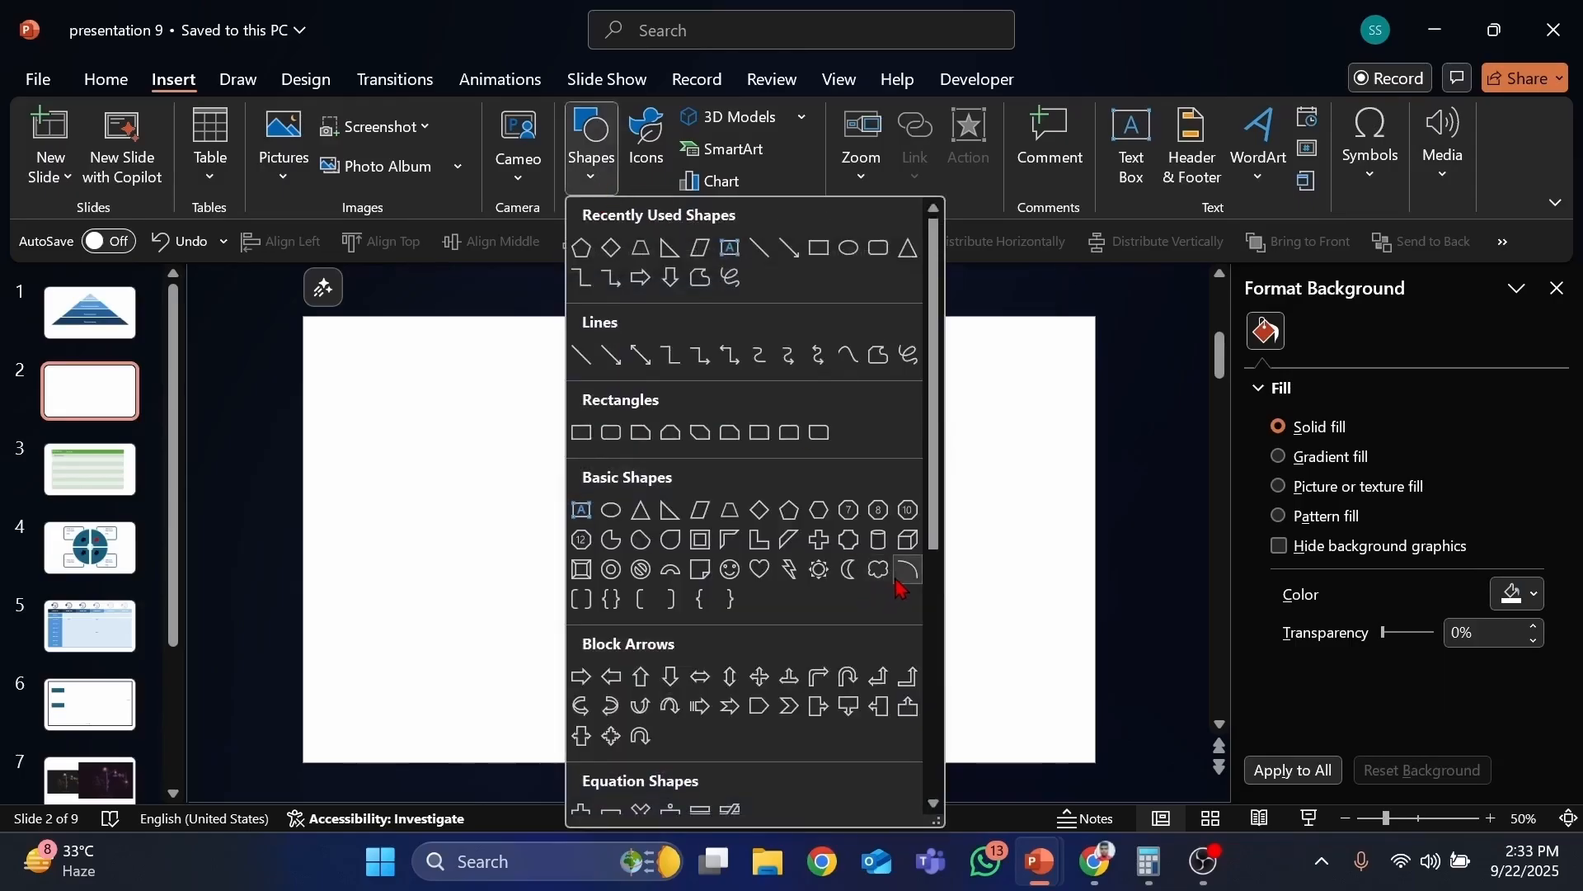
left_click(821, 511)
left_click(746, 462)
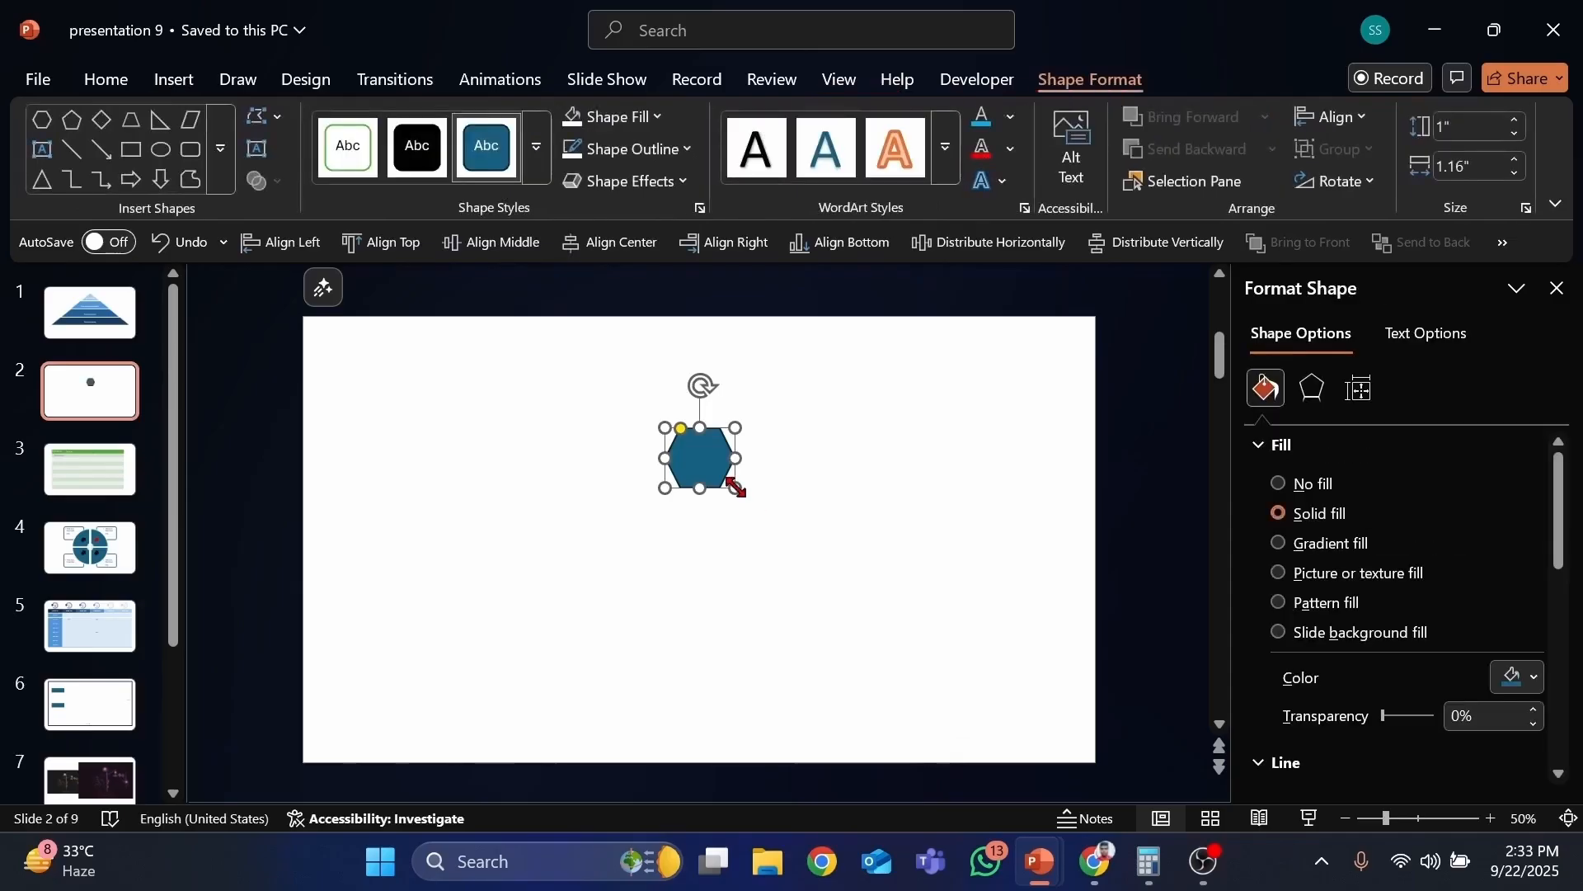
left_click_drag(743, 493, 739, 564)
mouse_move(631, 434)
left_mouse_down()
mouse_move(675, 442)
mouse_move(611, 449)
mouse_move(648, 452)
left_mouse_up()
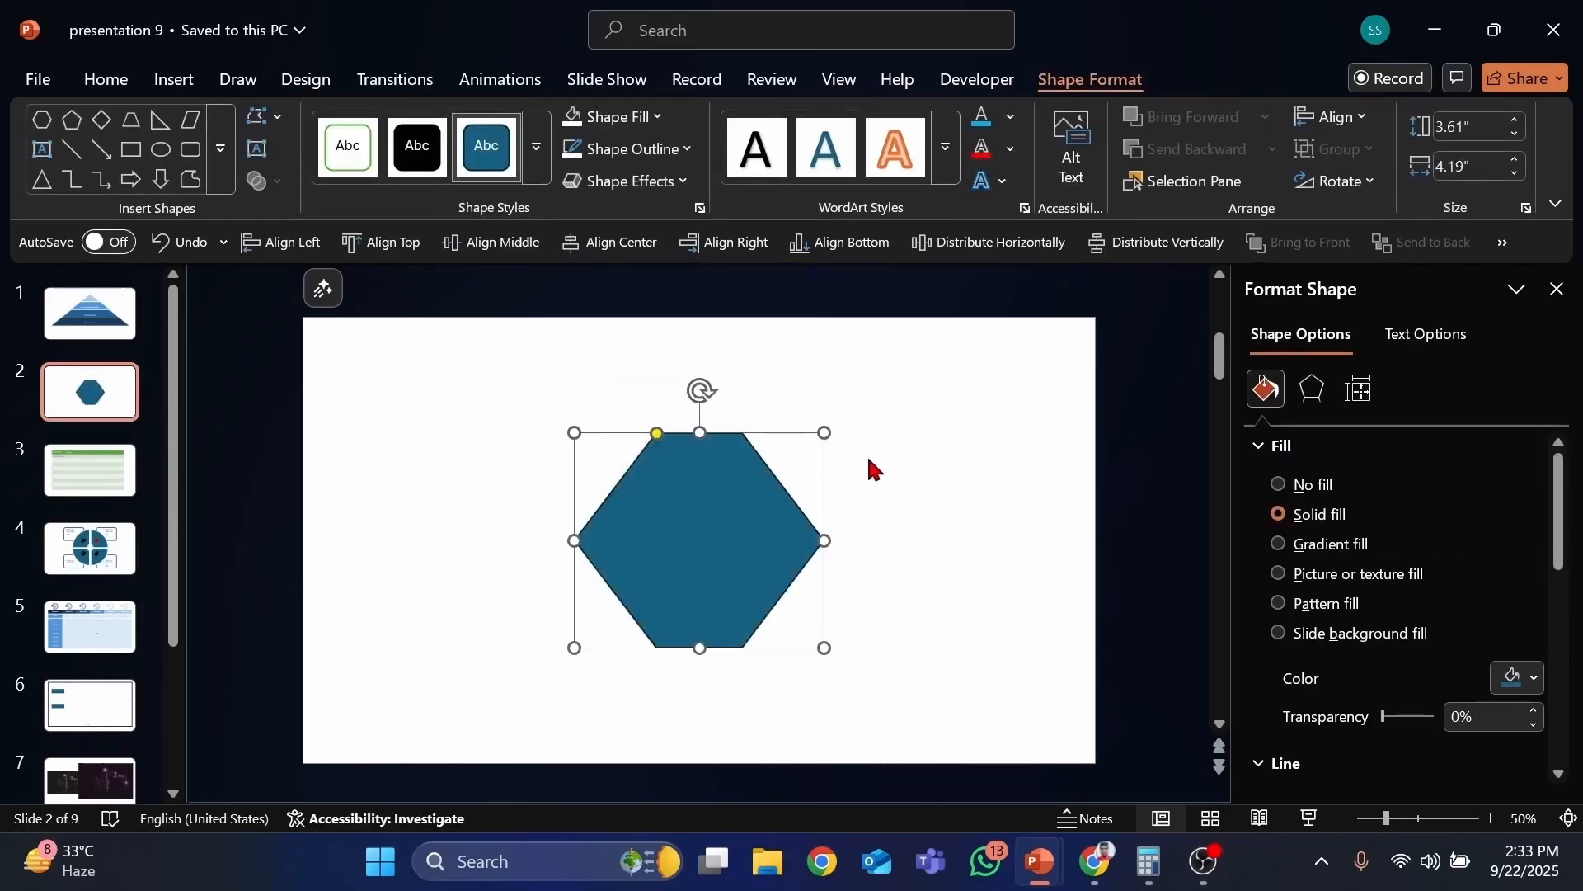
key("Delete")
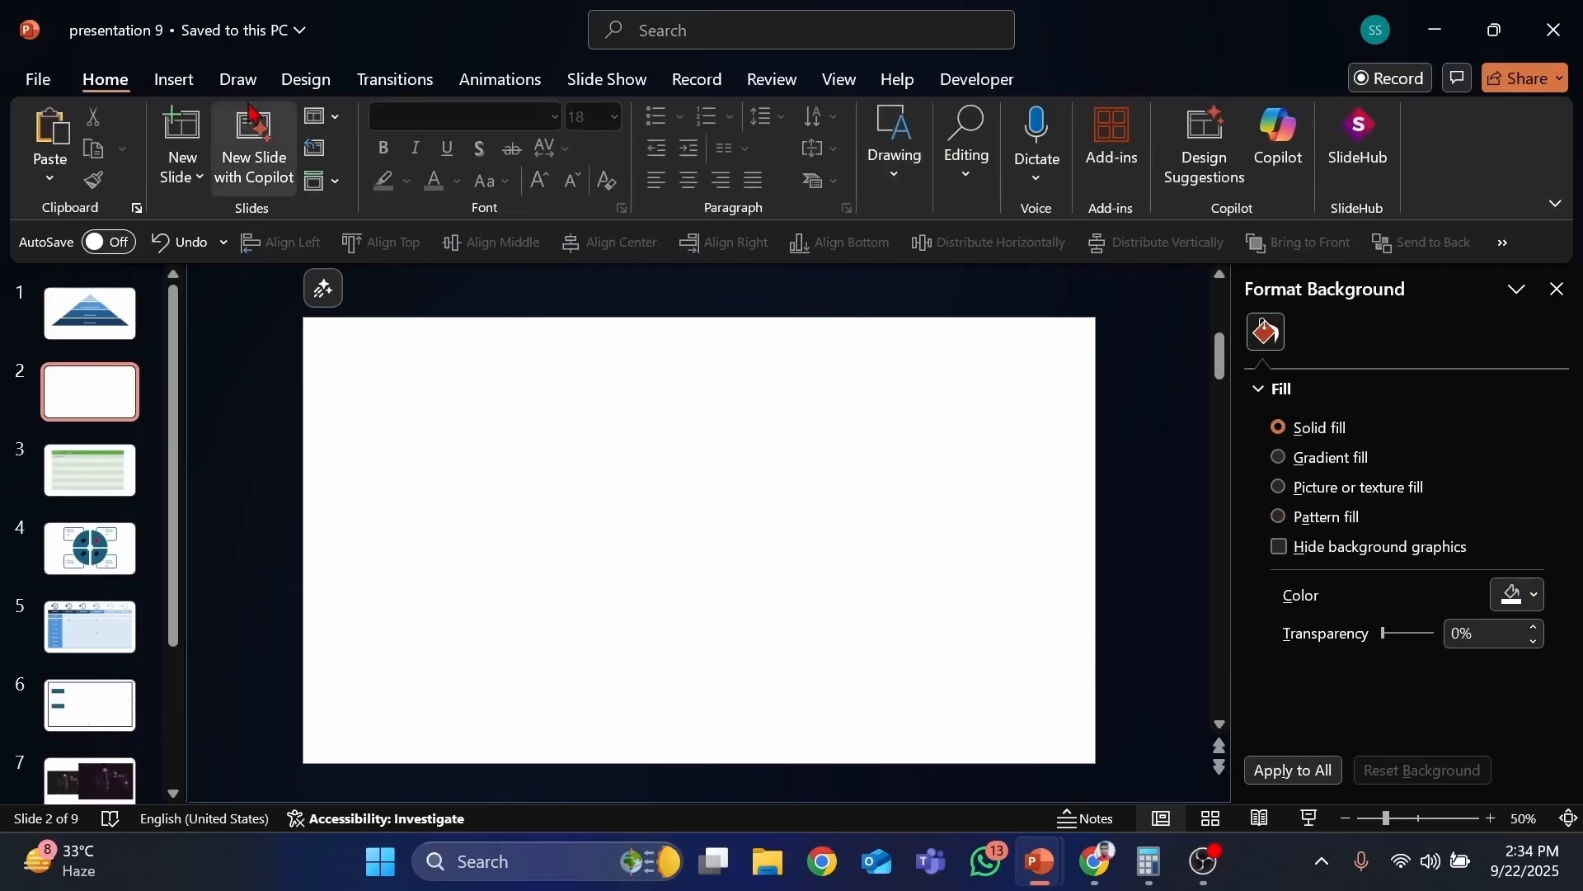
left_click(178, 80)
left_click(592, 144)
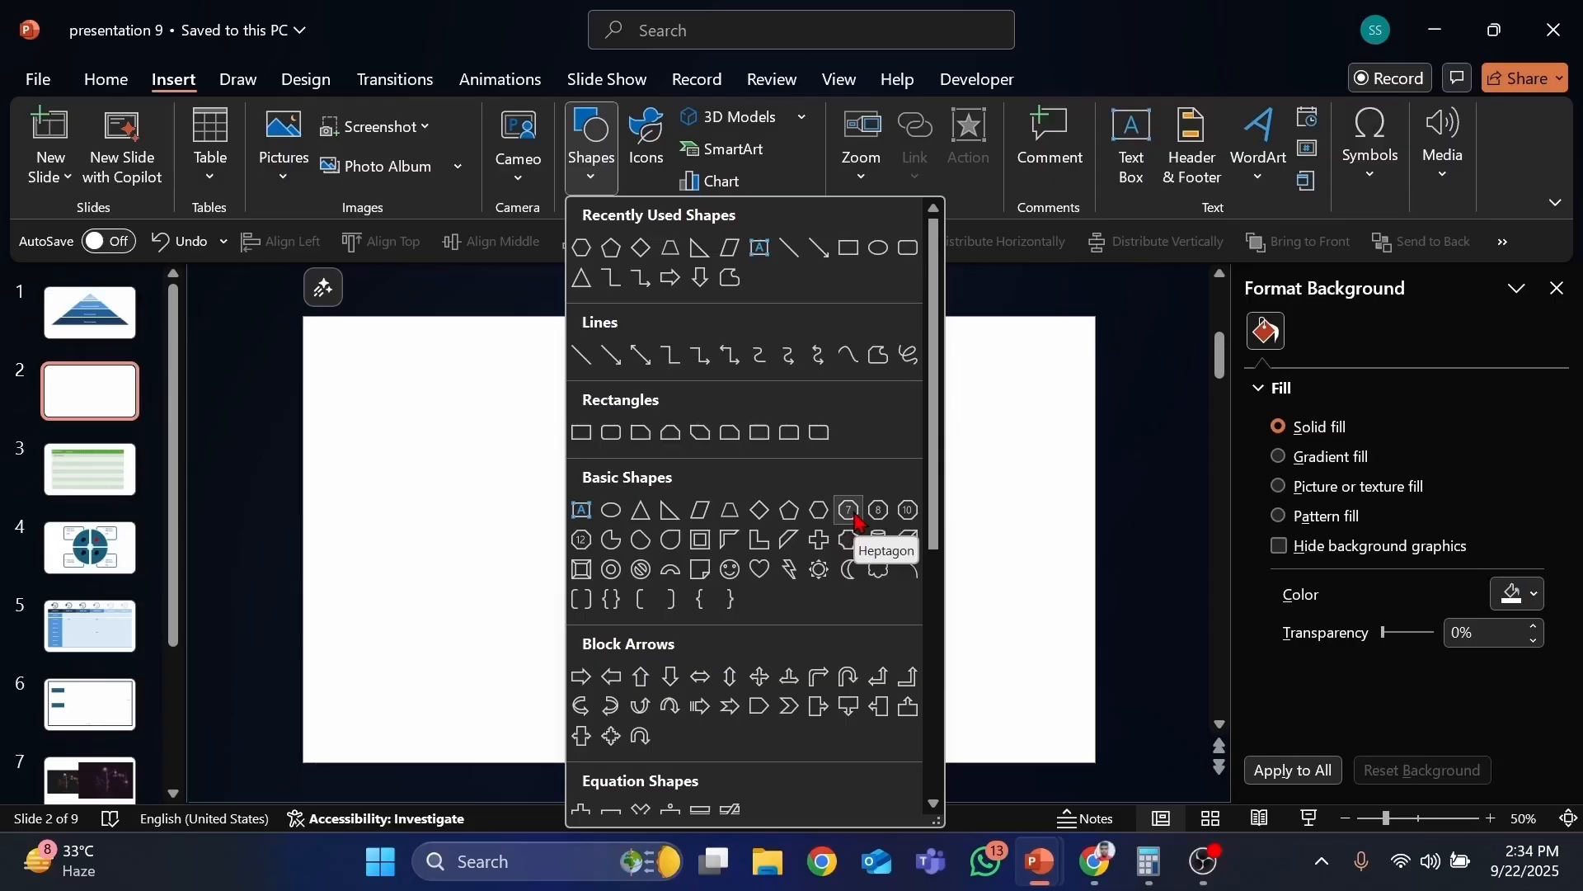
left_click(907, 510)
mouse_move(732, 463)
left_mouse_down()
mouse_move(788, 531)
mouse_move(745, 569)
left_mouse_up()
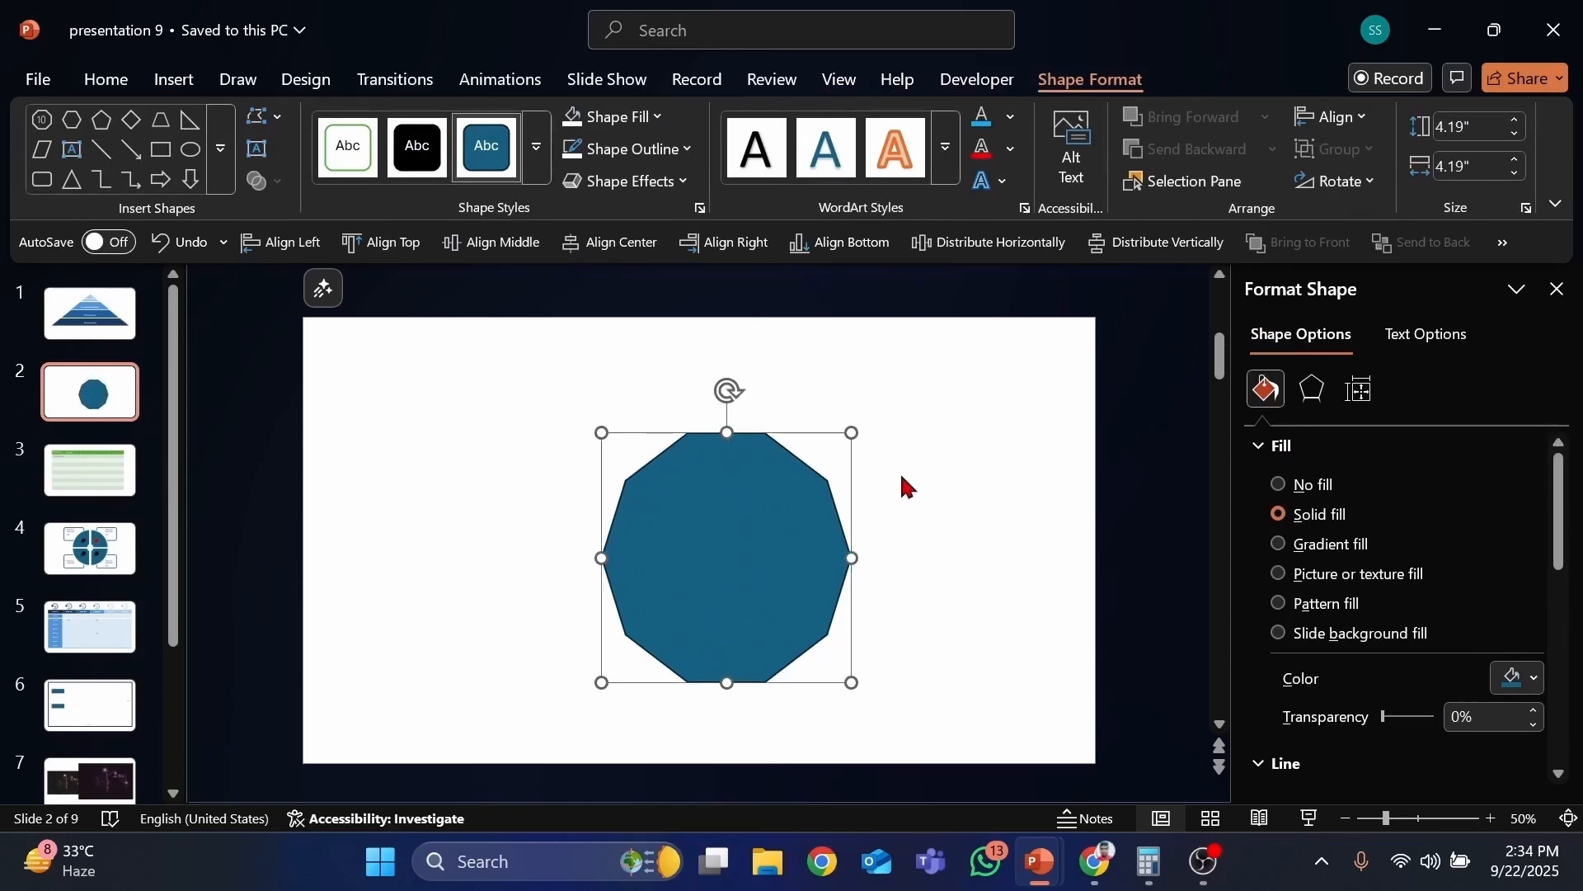
key("Delete")
Step: Draw a Partial Circle shape about 2.86 inches wide and high
left_click(174, 79)
left_click(592, 144)
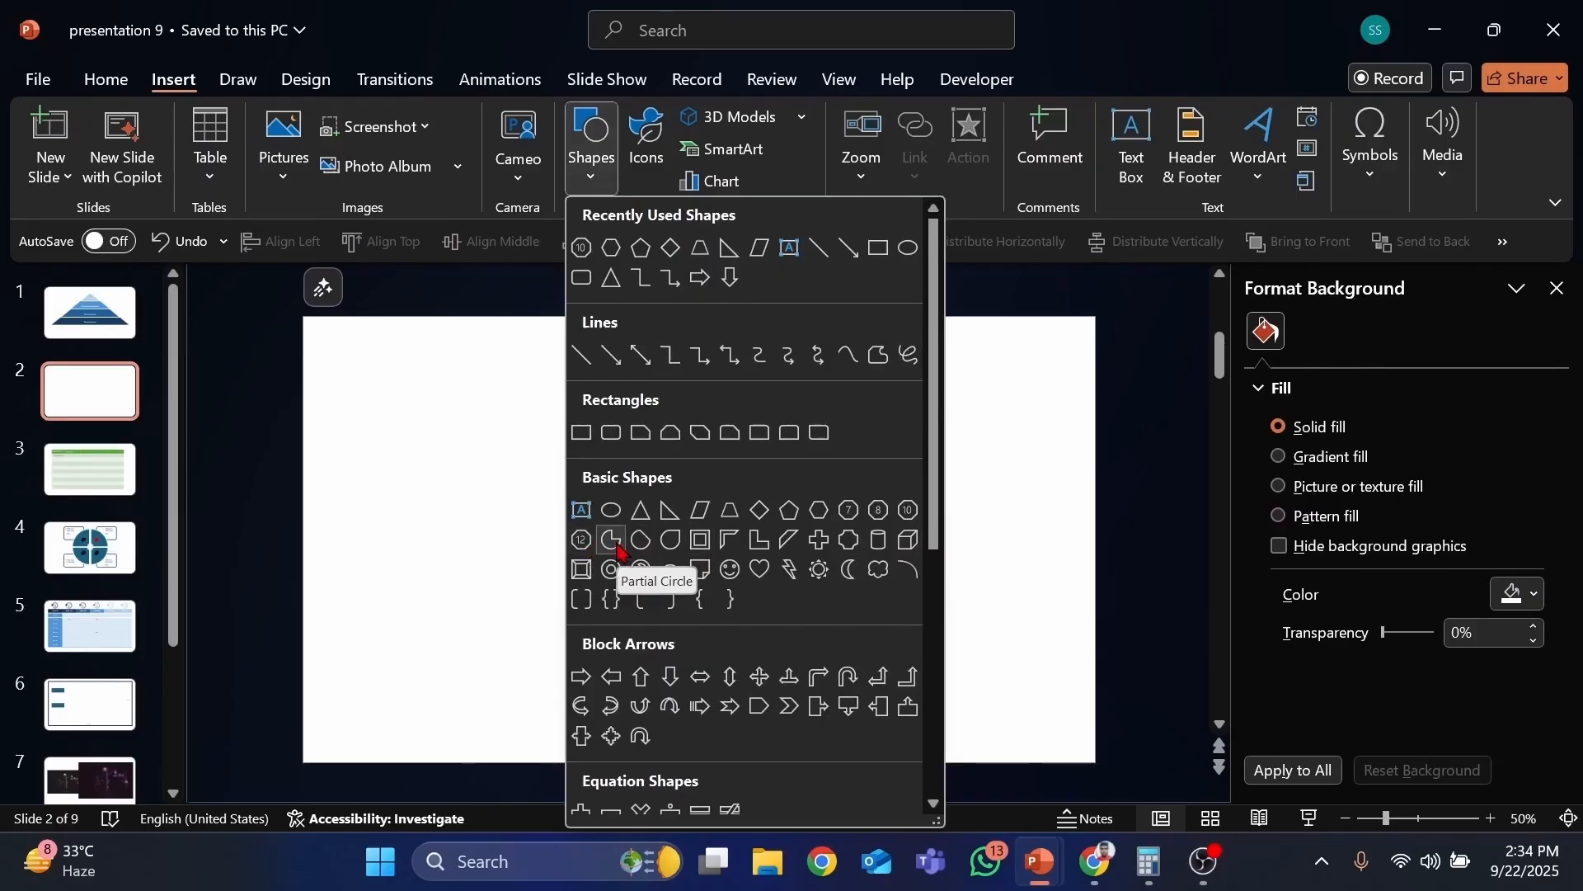
left_click(611, 540)
left_click(635, 431)
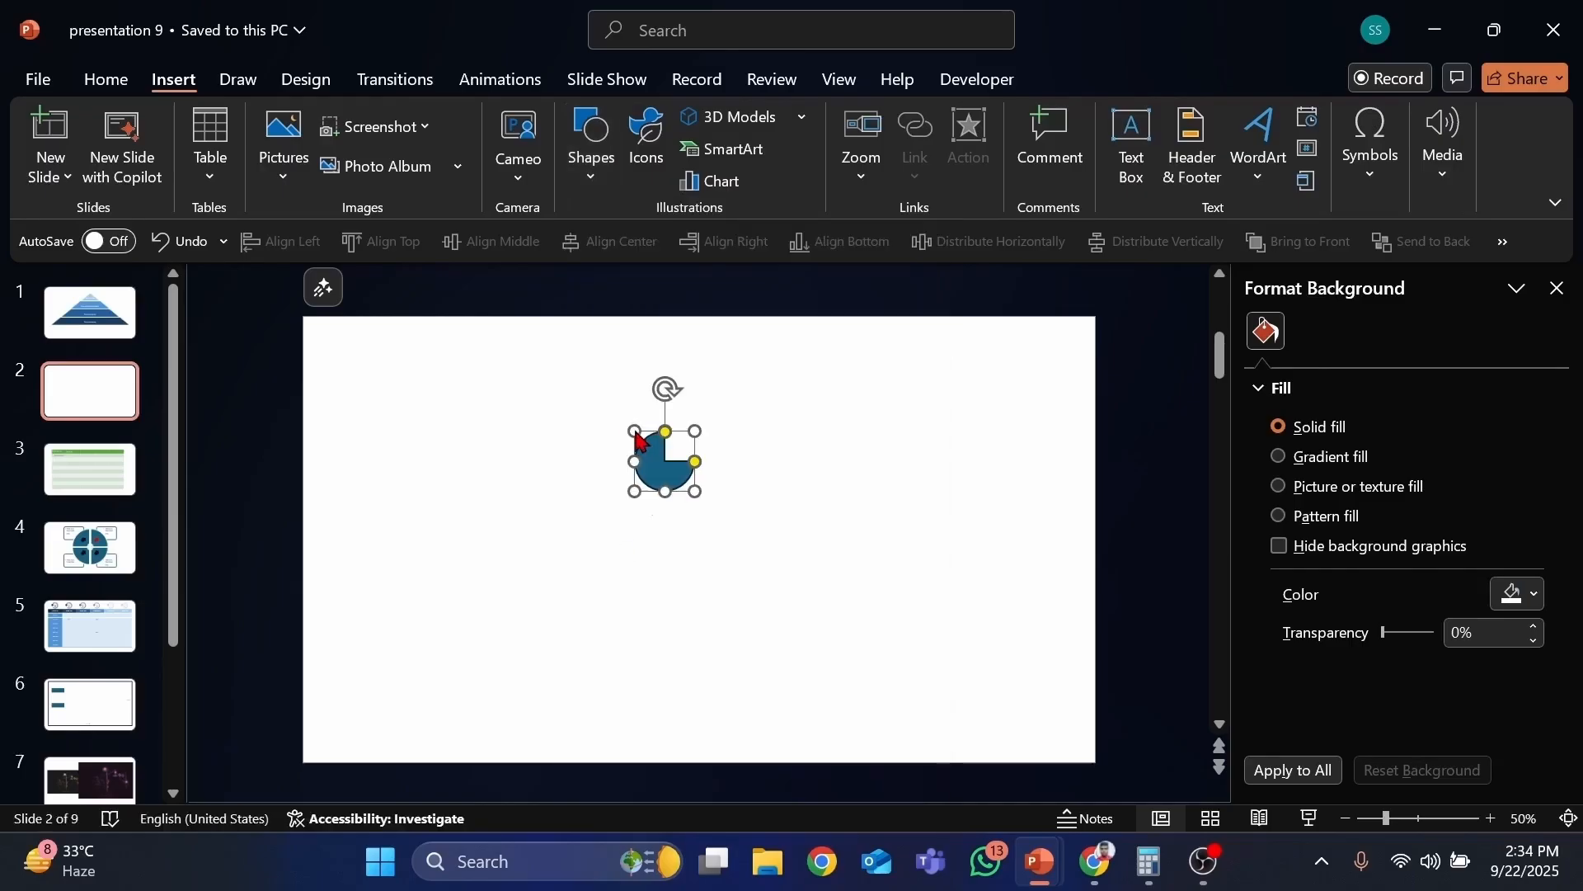
left_click_drag(696, 495, 725, 546)
left_click_drag(672, 495, 688, 577)
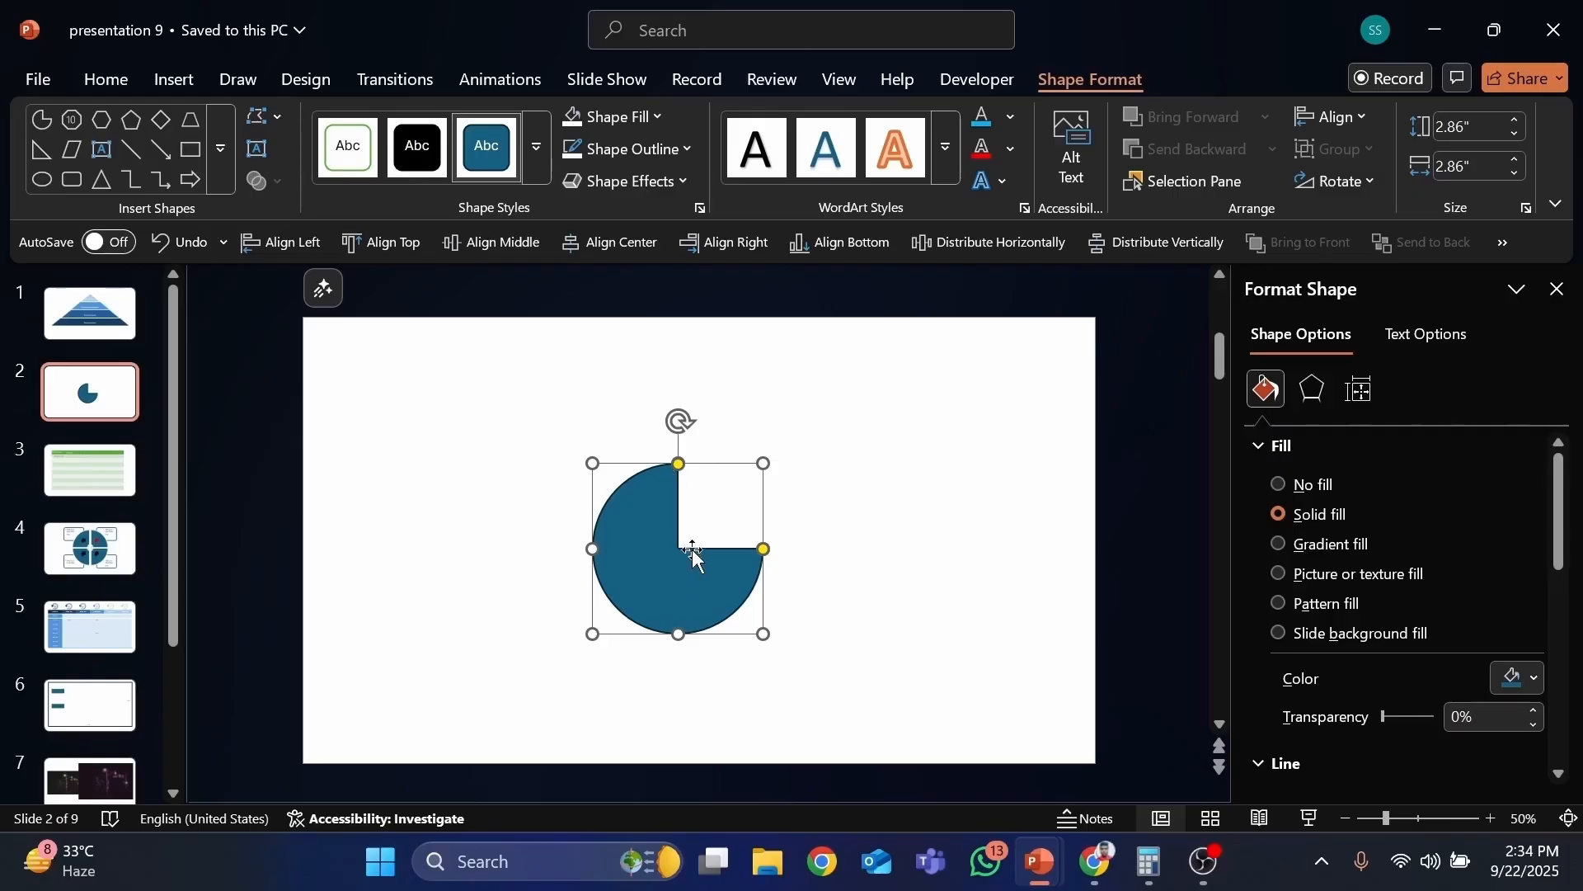
Step: Duplicate the partial circle beside it and drag the copy's angle handle to narrow it into a wedge
left_click_drag(693, 551, 745, 535)
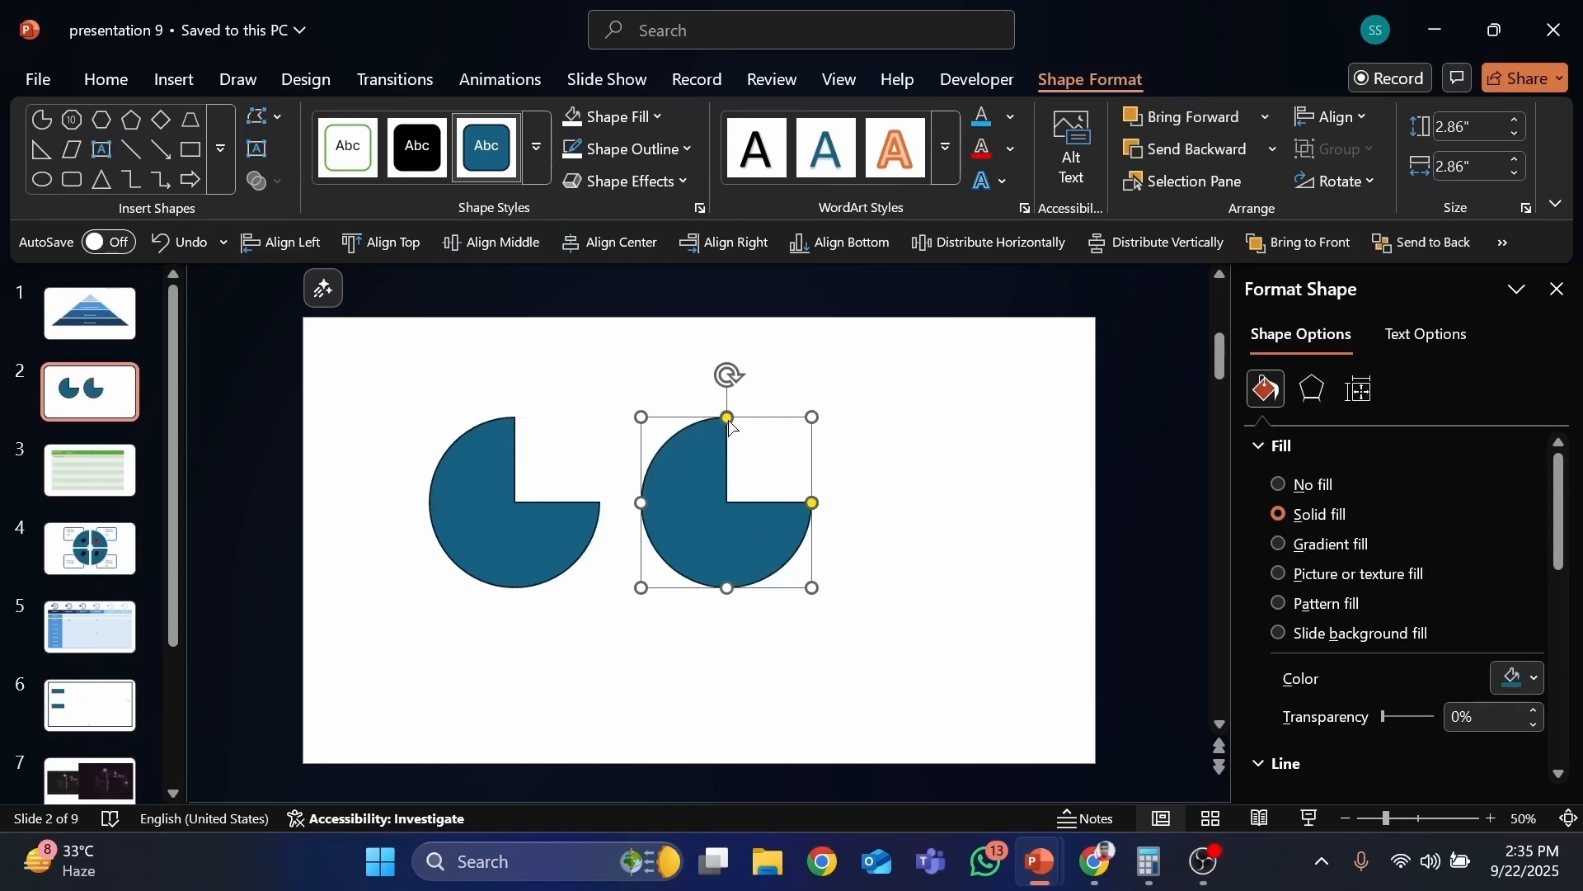
mouse_move(729, 422)
left_mouse_down()
mouse_move(701, 428)
mouse_move(603, 517)
mouse_move(717, 626)
mouse_move(795, 567)
mouse_move(815, 507)
mouse_move(805, 437)
mouse_move(731, 417)
left_mouse_up()
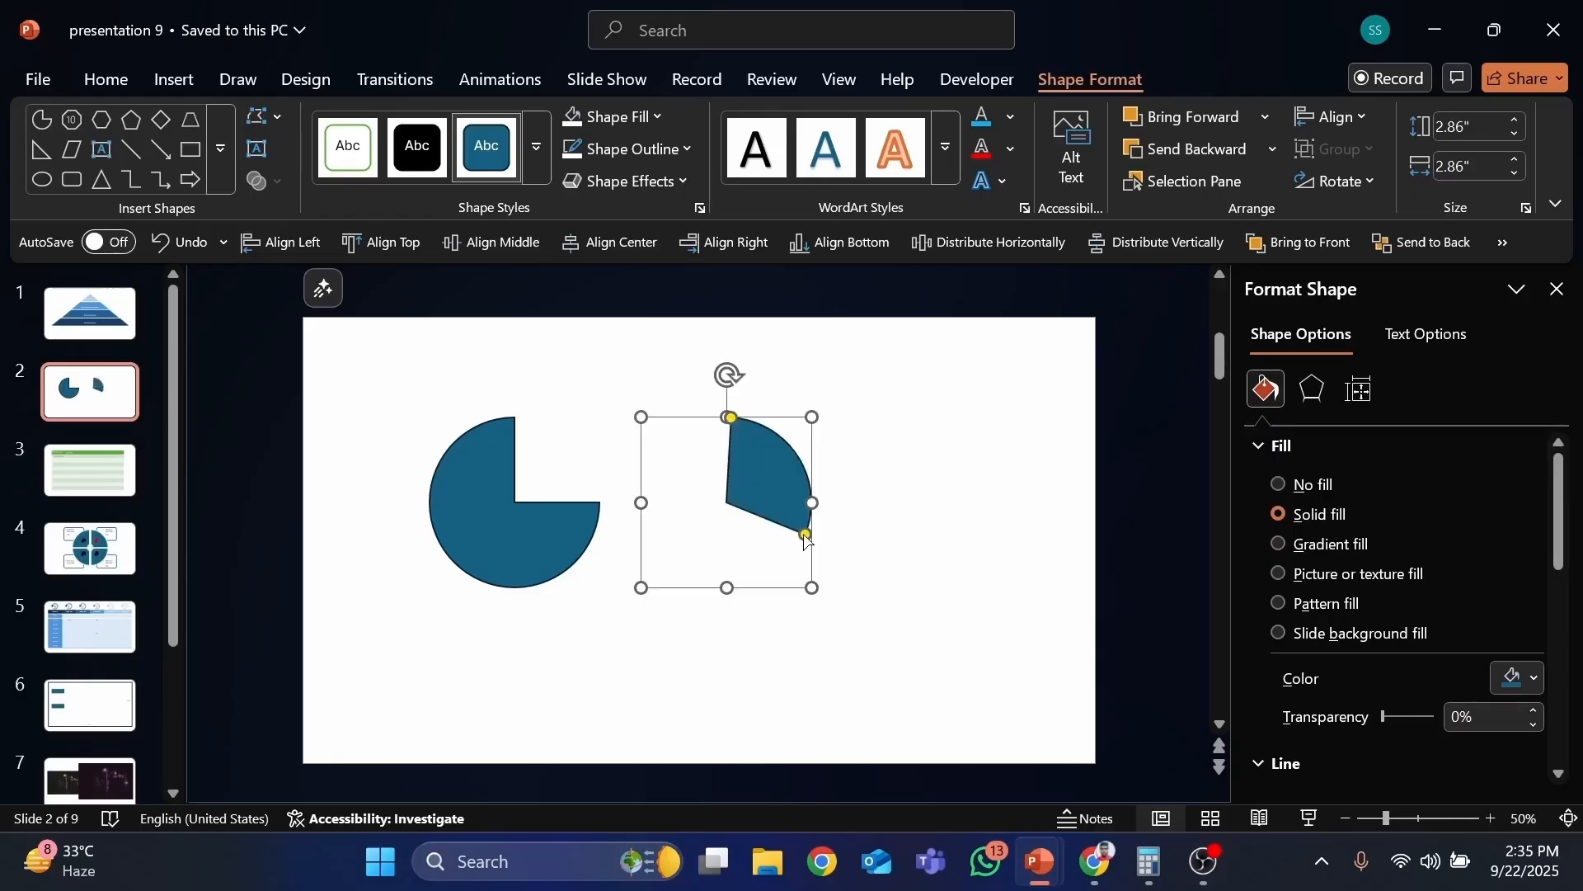